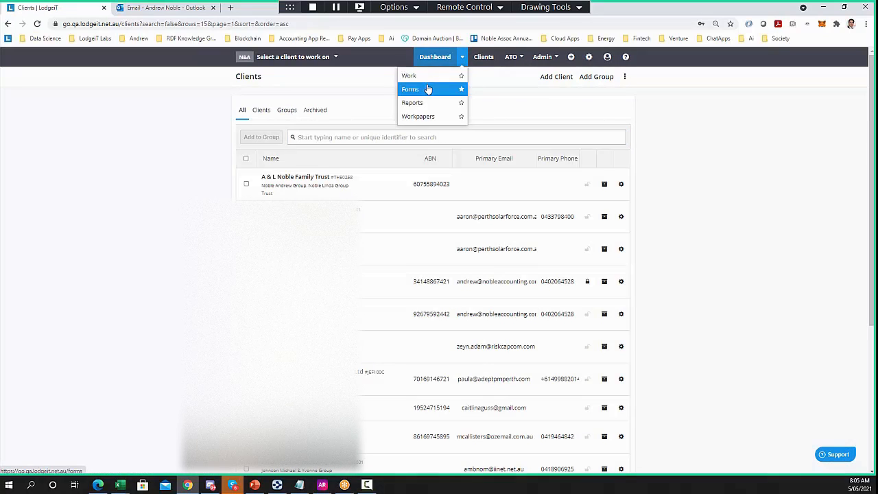
Go from the Work Dashboard to the Reports Dashboard
left_click(410, 76)
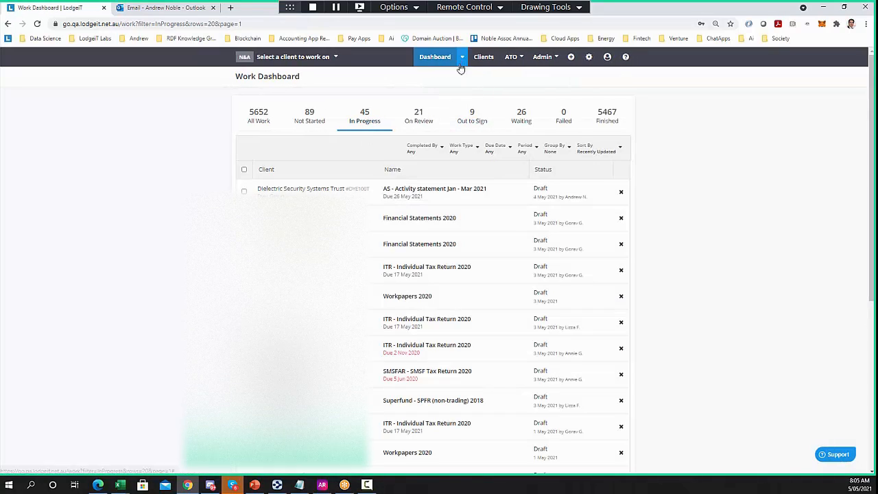
left_click(439, 57)
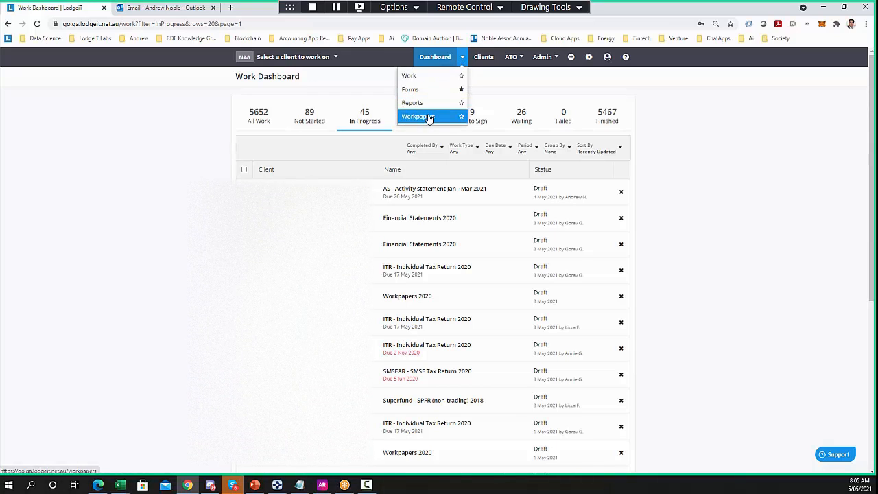
left_click(420, 103)
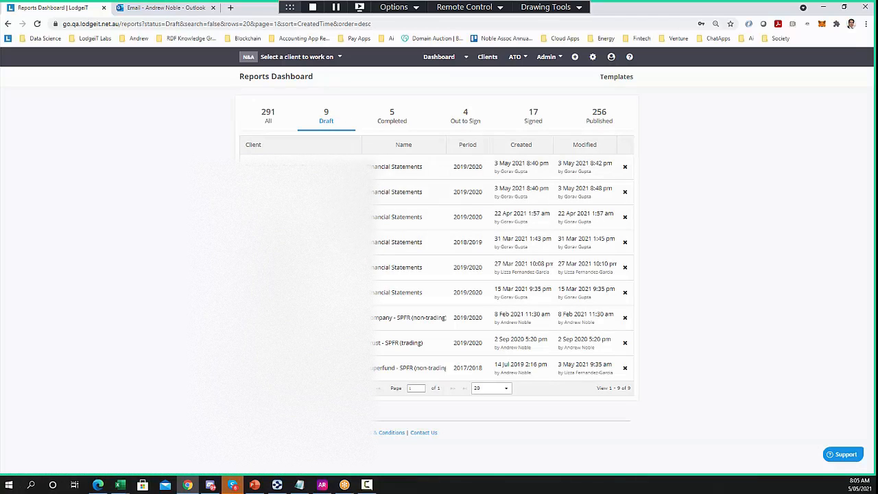
Review the completed, out-to-sign, signed and published reports, then switch to the Forms Dashboard
left_click(390, 127)
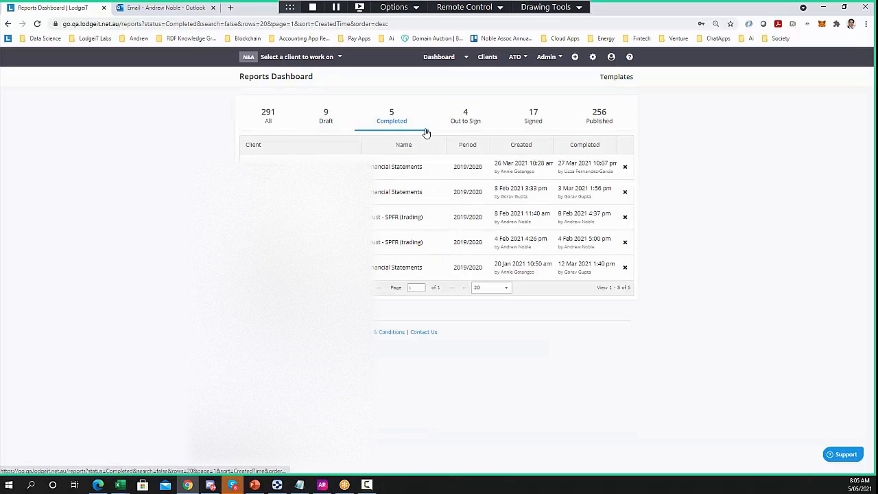
left_click(455, 129)
left_click(527, 122)
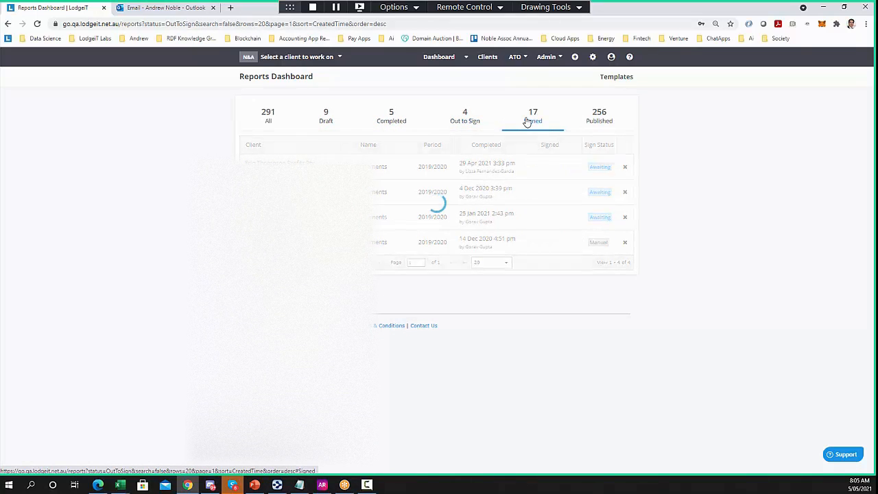
left_click(596, 121)
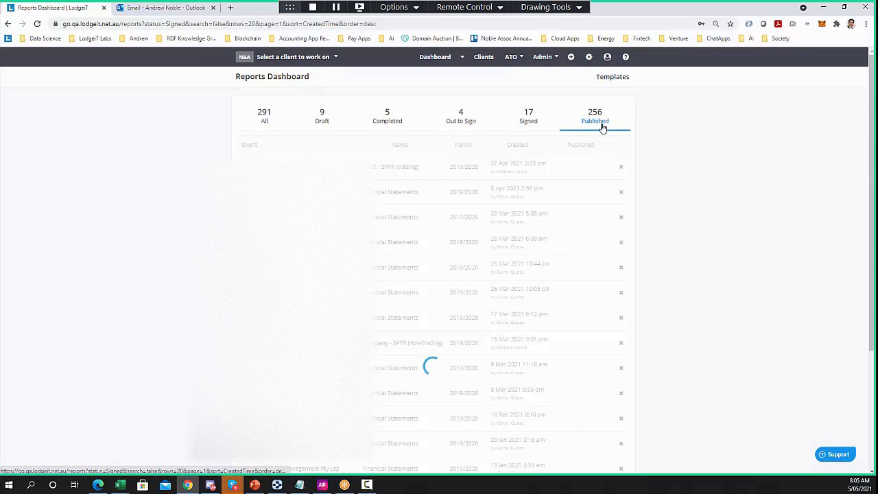
left_click(462, 60)
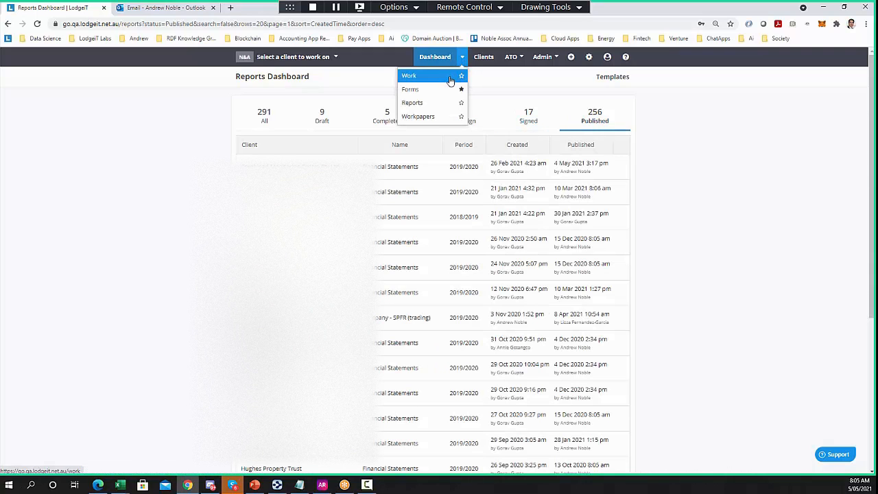
left_click(431, 90)
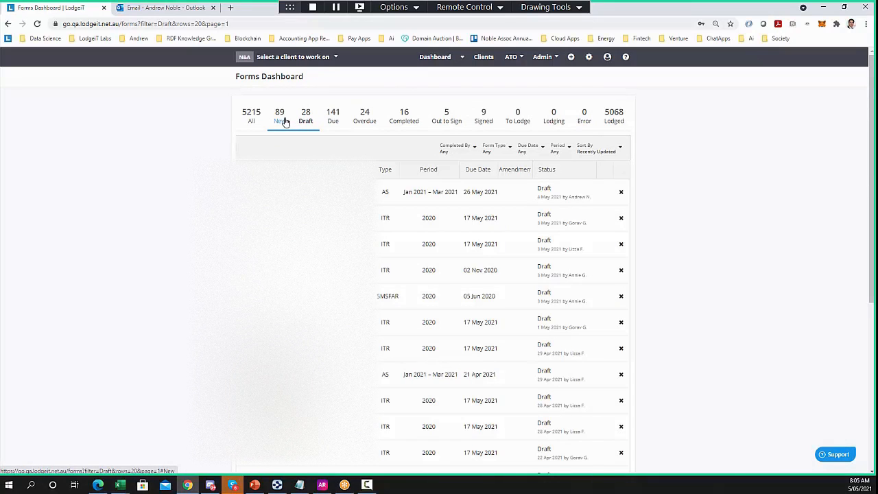
View new forms, then draft forms limited to CTR, and reset Form Type to Any
left_click(285, 121)
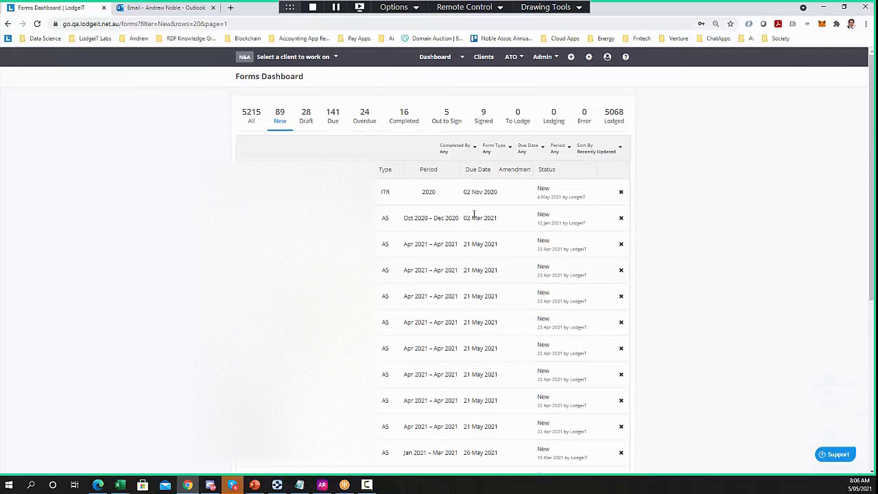
left_click(502, 151)
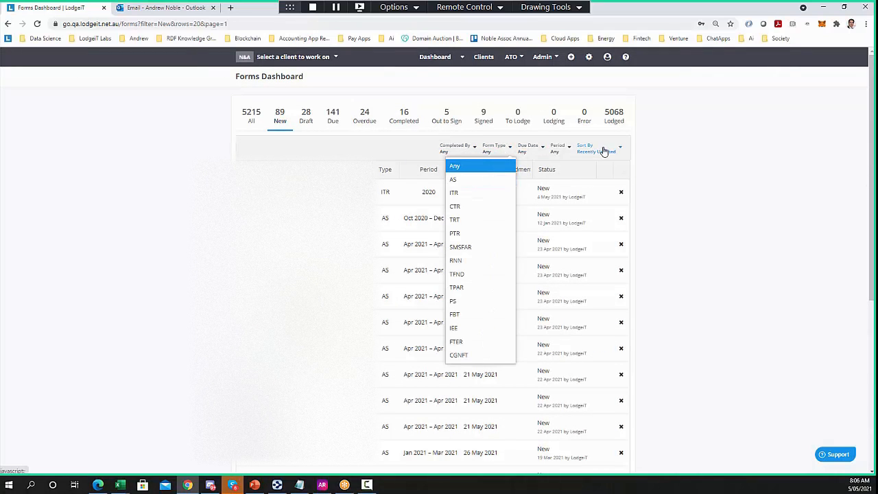
left_click(464, 209)
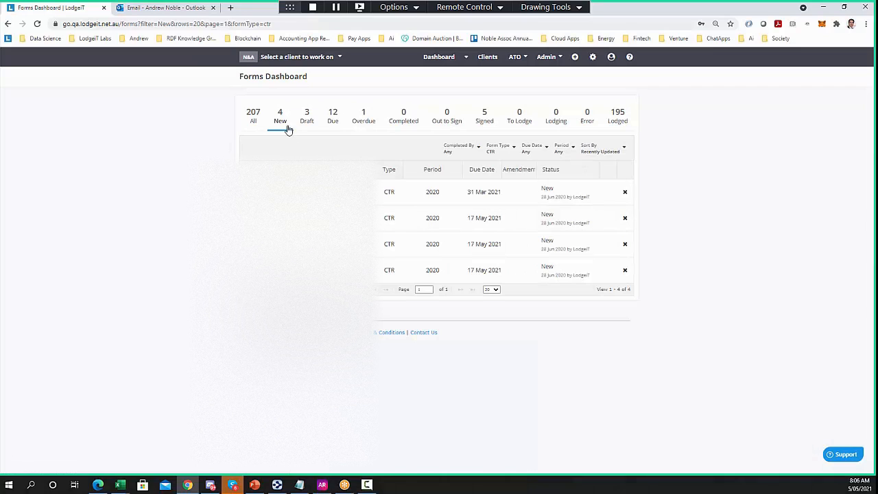
mouse_move(283, 195)
left_click(313, 118)
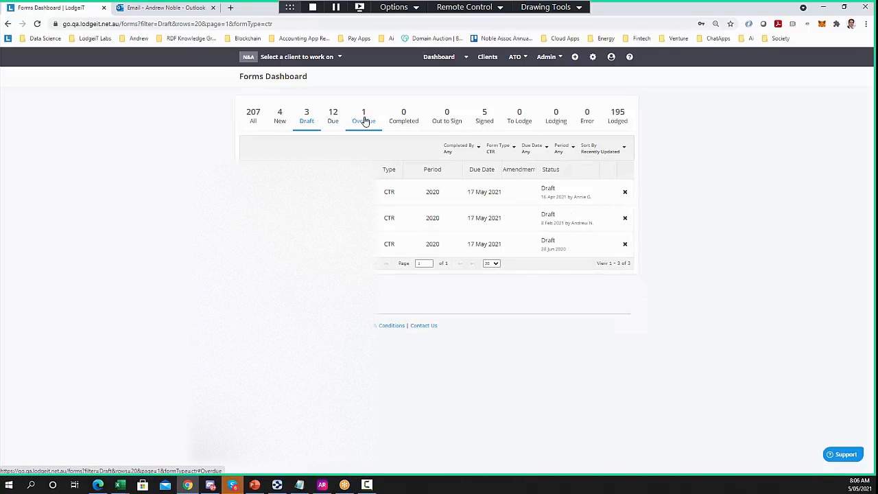
left_click(500, 148)
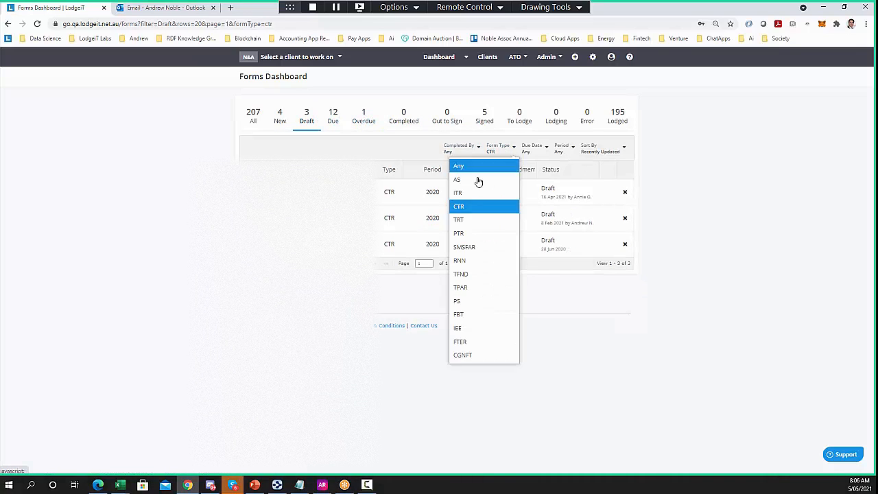
left_click(478, 168)
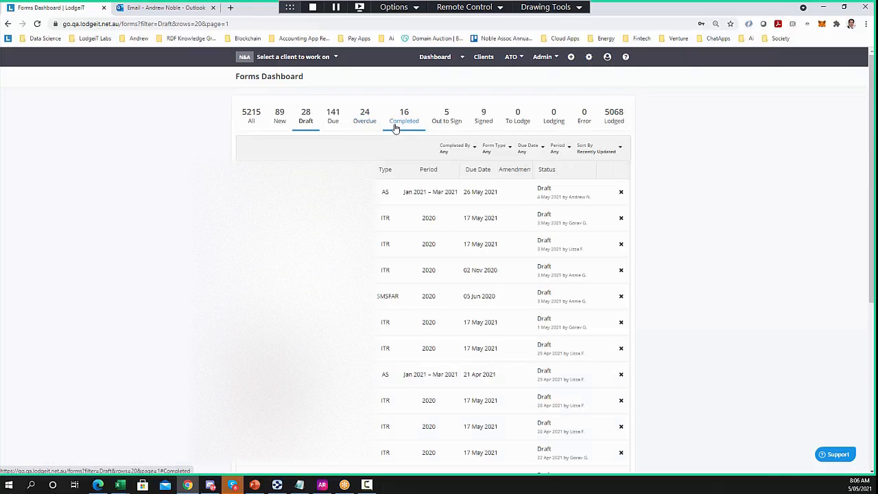
Browse the completed, out-to-sign and signed forms, ending on the 9 signed forms
left_click(401, 126)
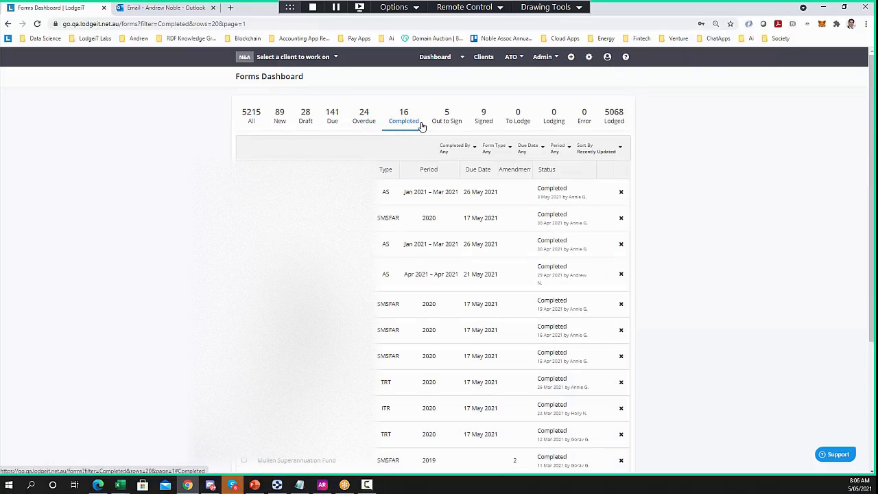
left_click(456, 128)
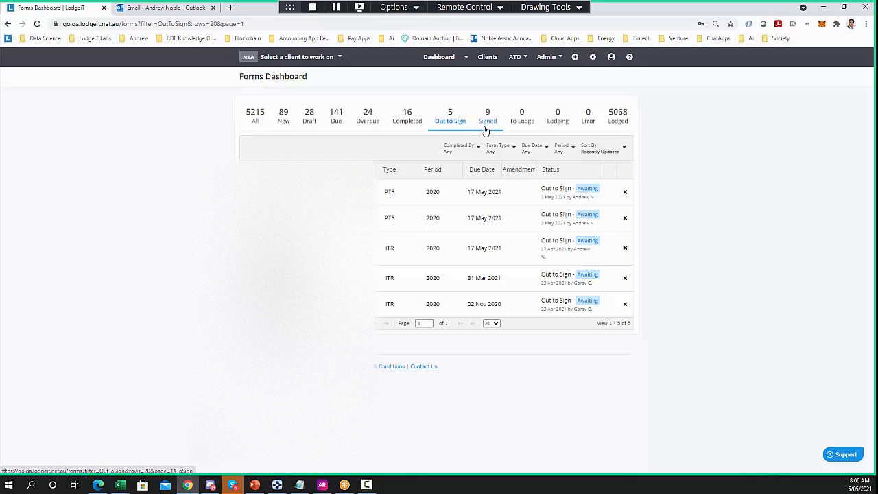
left_click(488, 125)
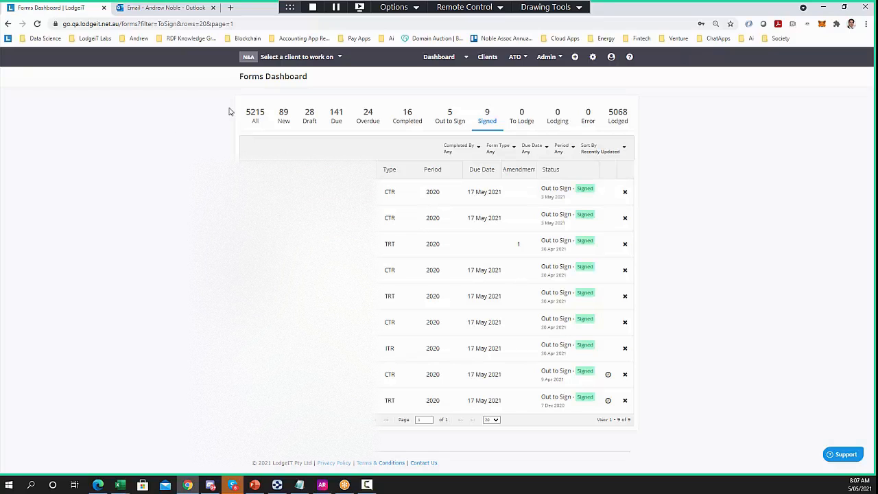
left_click(465, 60)
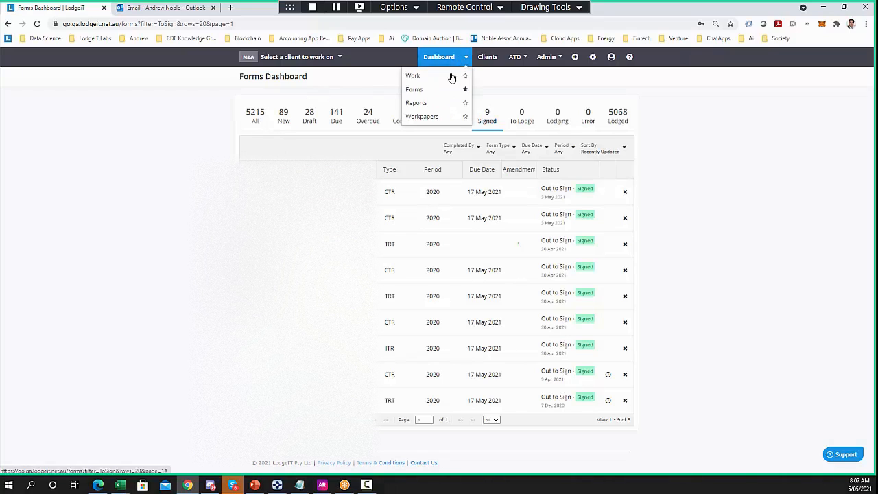
Check the Workpapers Dashboard, then return to the Work Dashboard's 45 in-progress jobs
left_click(439, 116)
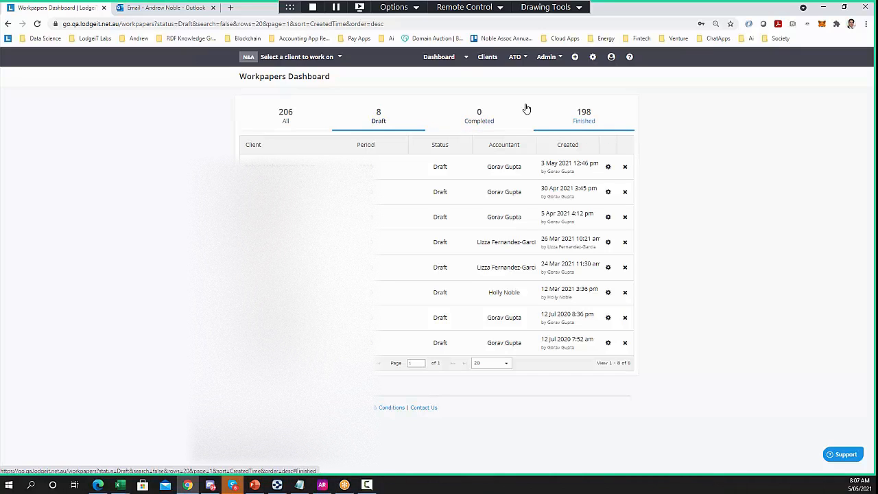
left_click(465, 57)
left_click(425, 77)
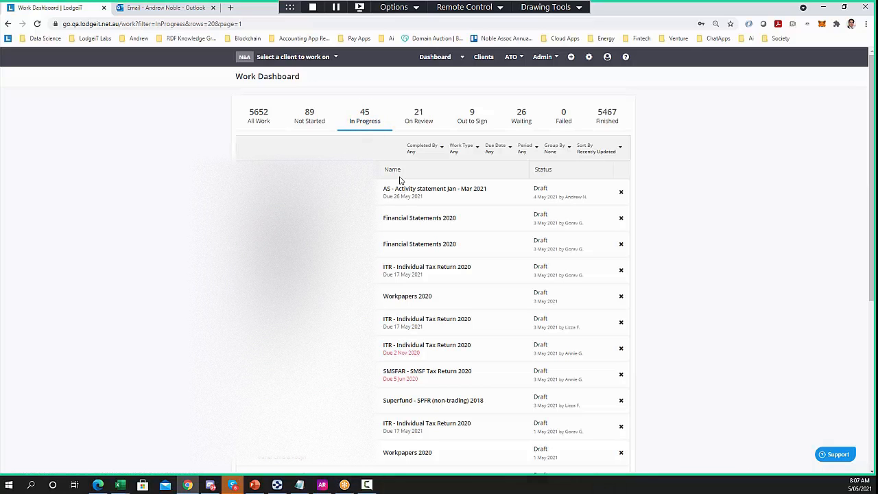
Filter the work list to Activity Statements and show the not-started ones
left_click(467, 150)
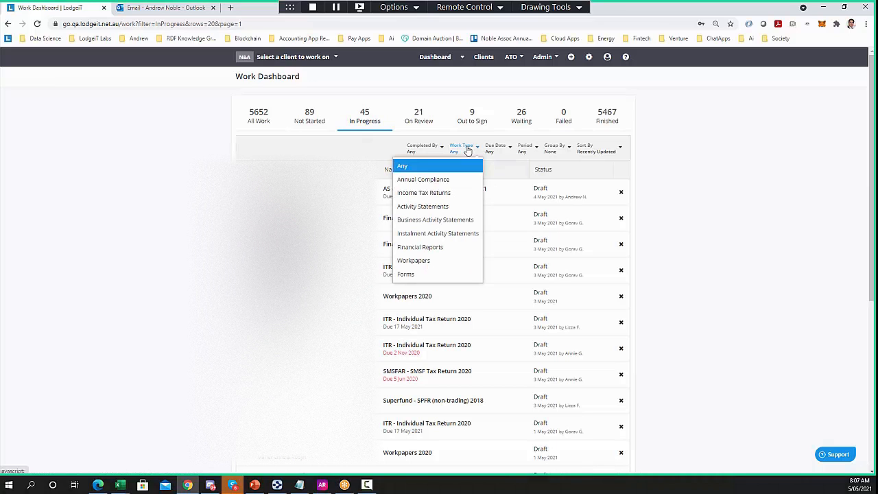
left_click(454, 180)
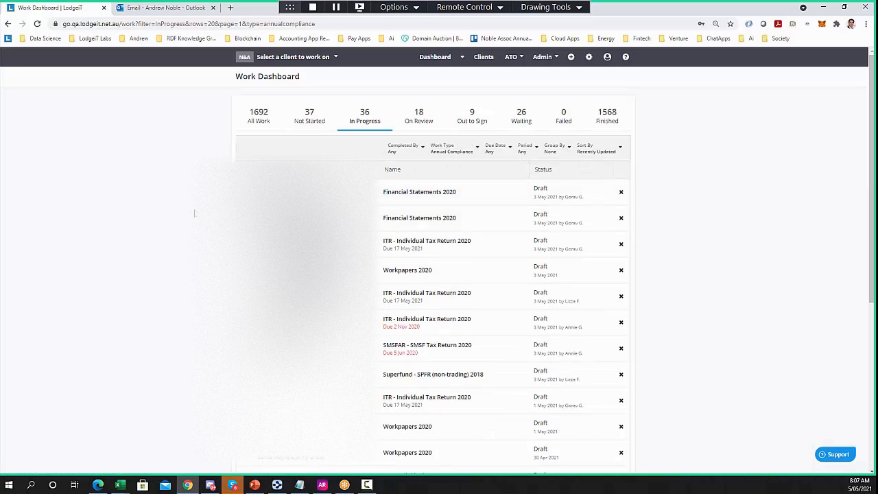
left_click(457, 150)
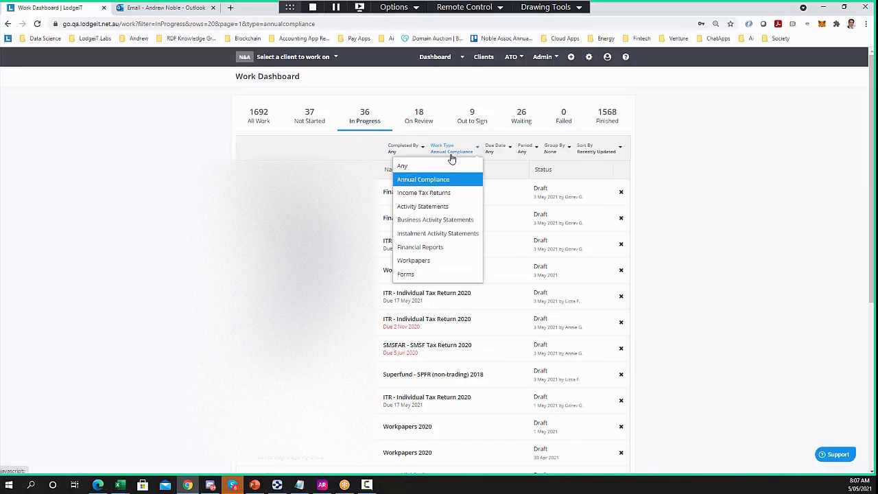
left_click(423, 206)
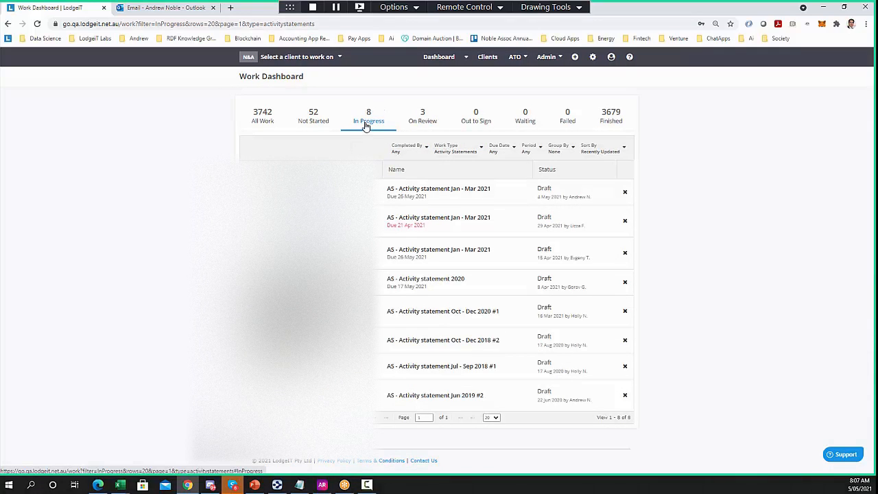
left_click(313, 120)
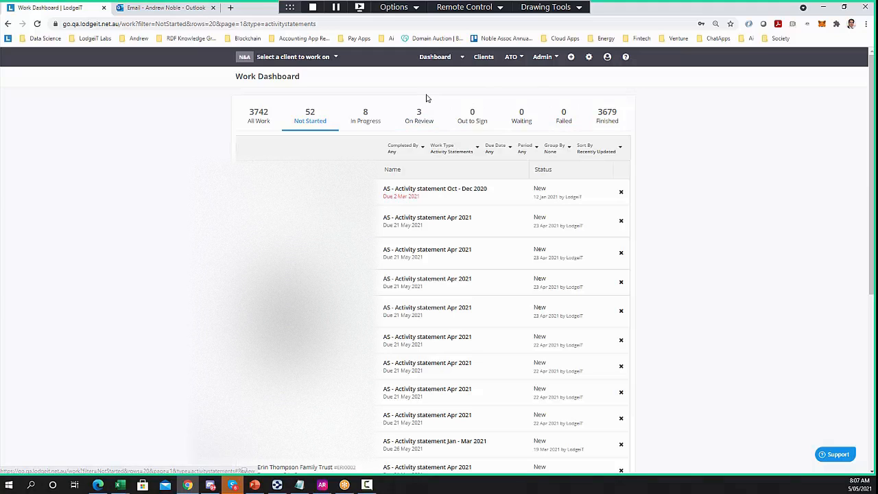
Group the work list by client, switch Work Type to Annual Compliance, and open a client group's pages
left_click(442, 157)
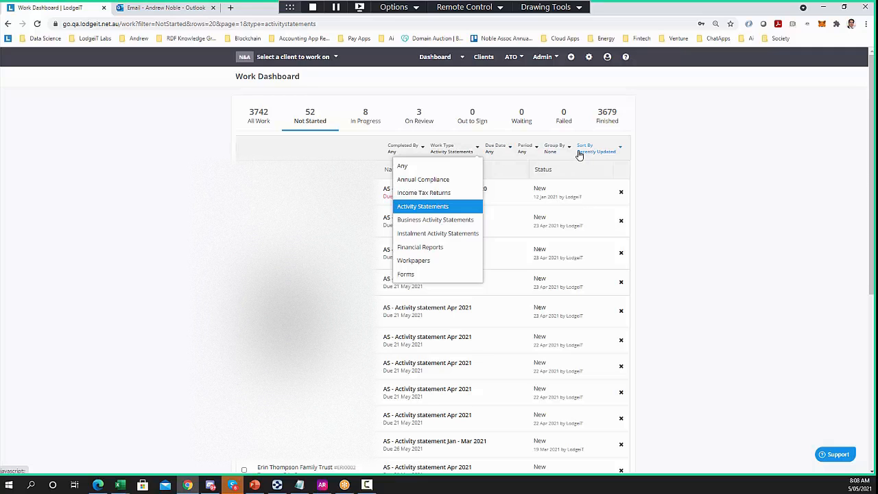
left_click(568, 149)
left_click(568, 151)
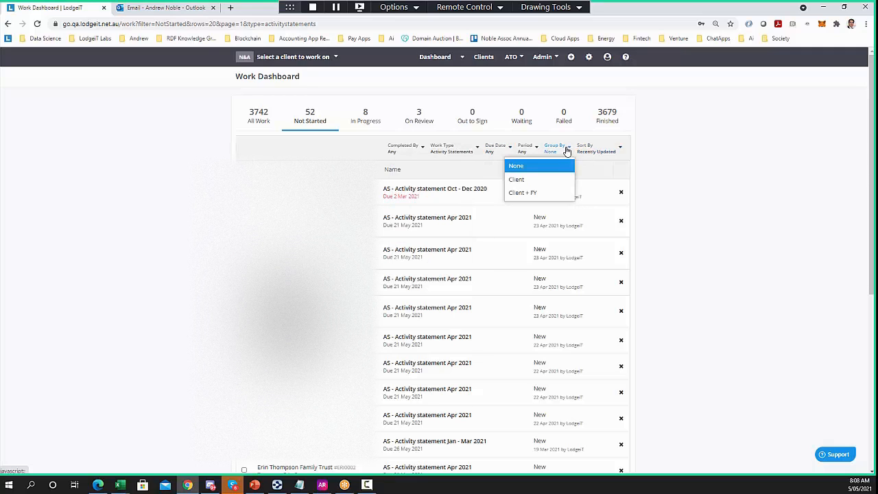
left_click(542, 181)
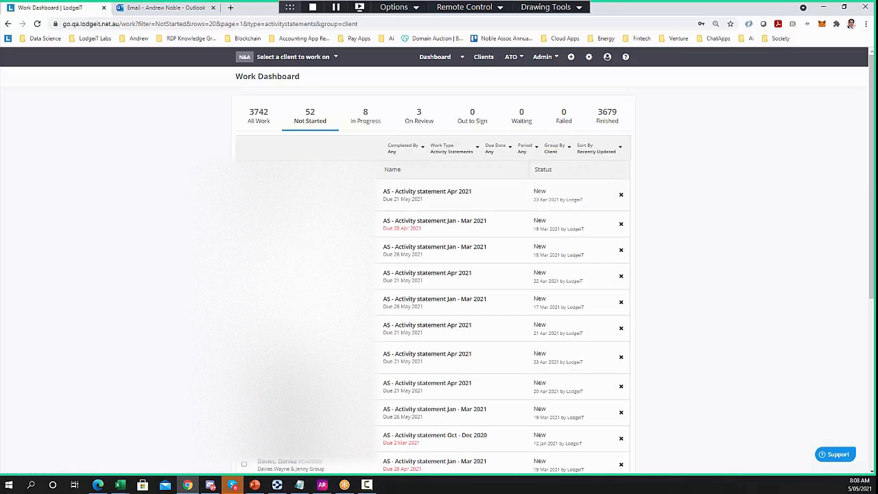
left_click(463, 154)
left_click(432, 180)
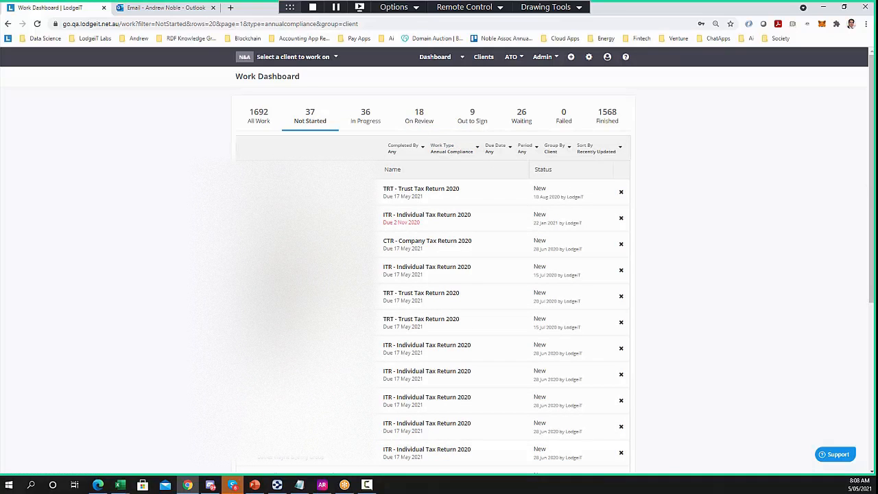
scroll(433, 274, "down", 1)
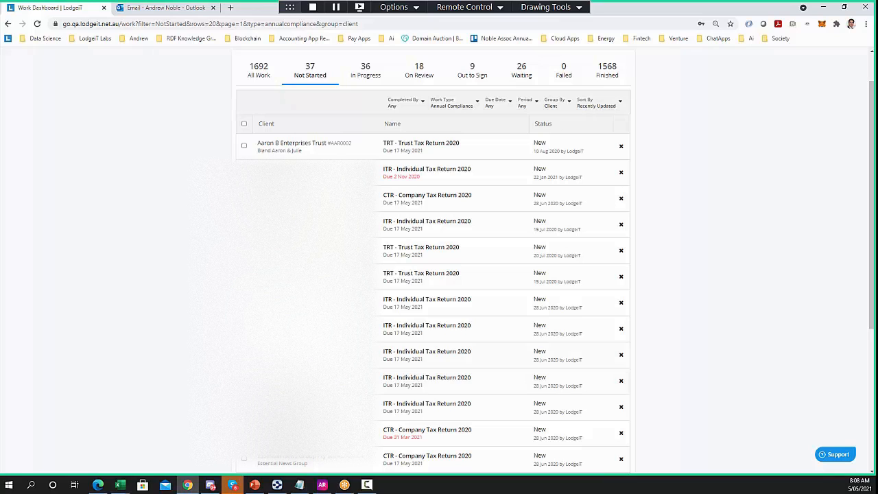
left_click(365, 70)
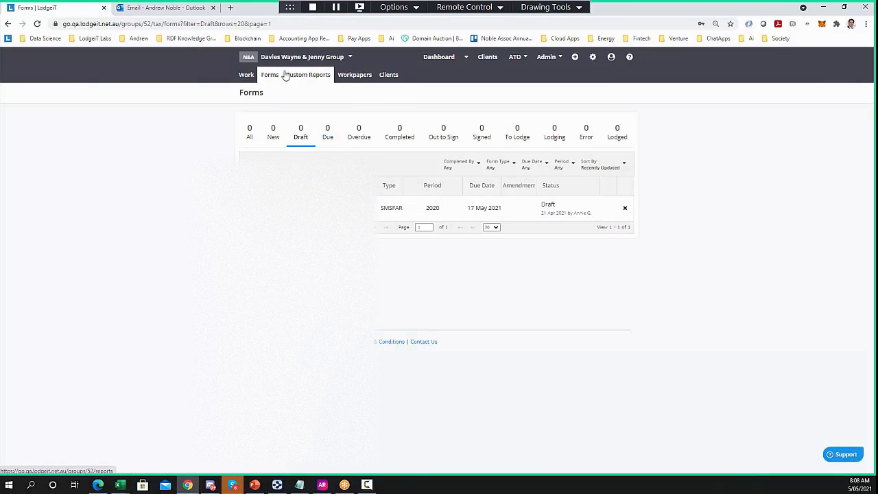
Look over the group's clients, then its forms filtered to the 294 lodged ones
left_click(394, 76)
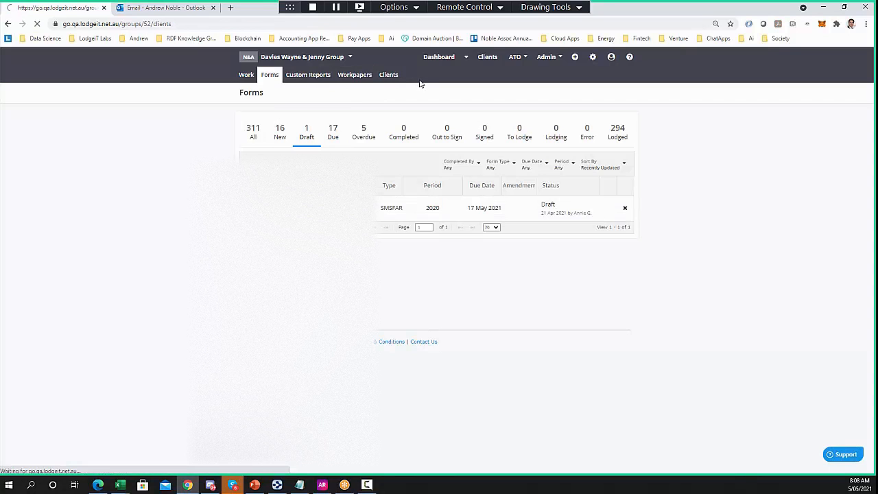
scroll(196, 184, "down", 5)
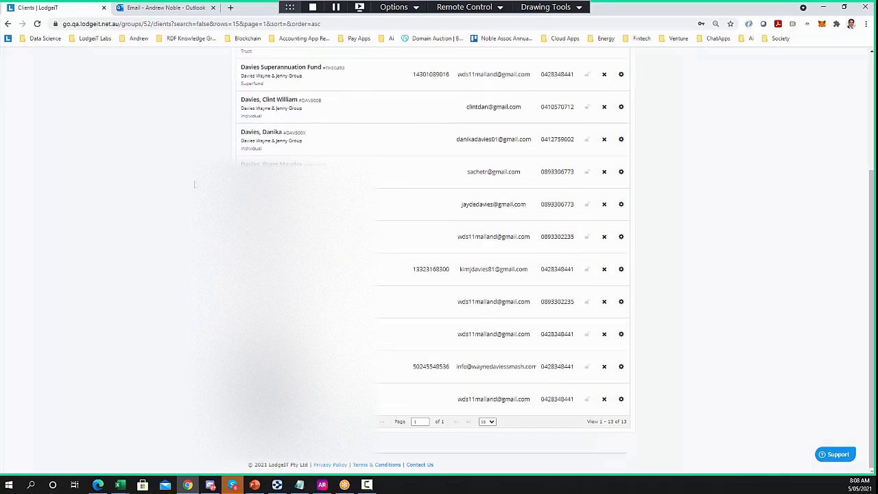
scroll(194, 183, "up", 5)
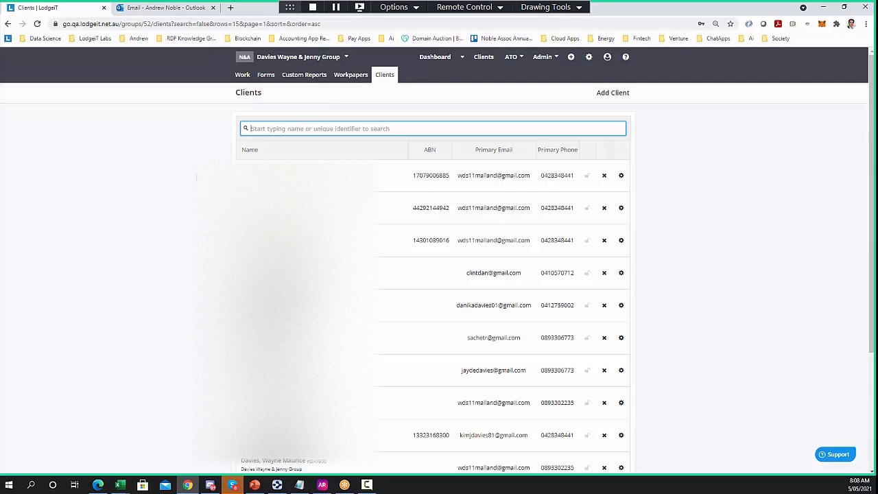
scroll(196, 178, "down", 5)
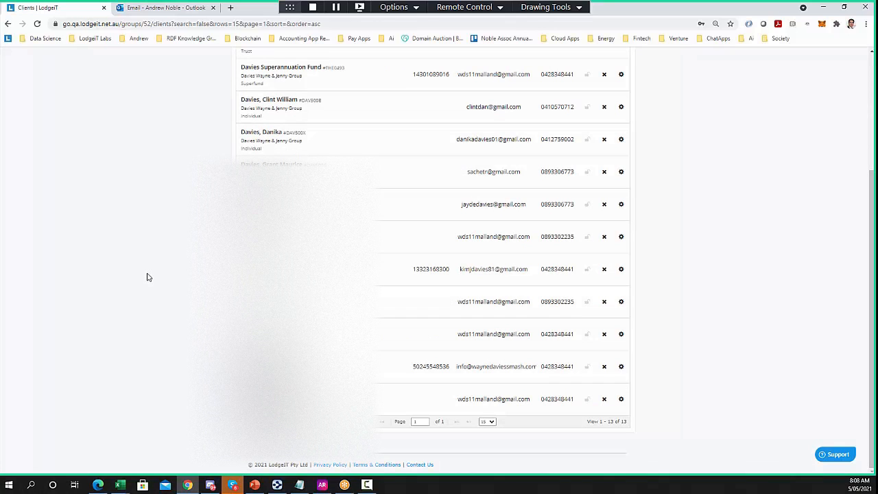
scroll(146, 277, "up", 5)
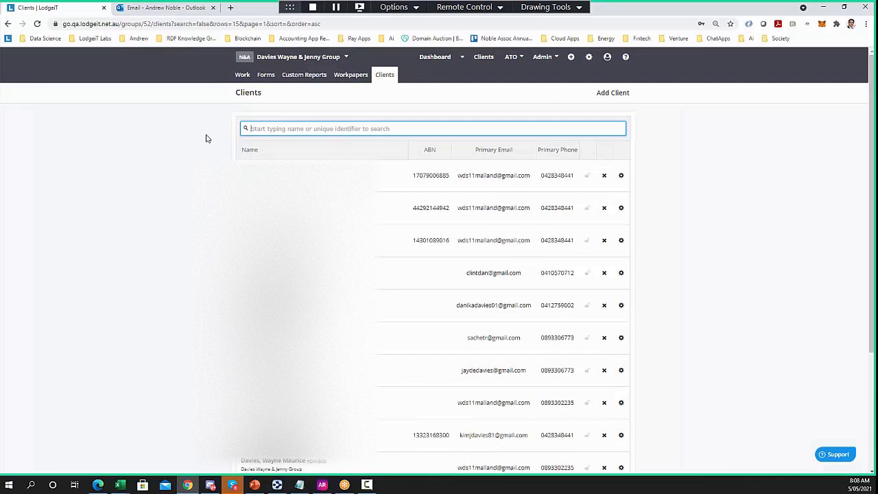
left_click(267, 77)
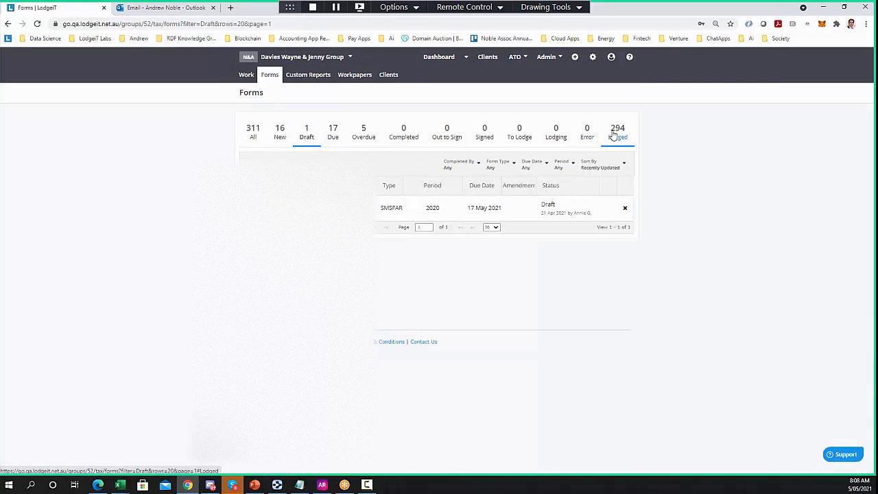
left_click(617, 132)
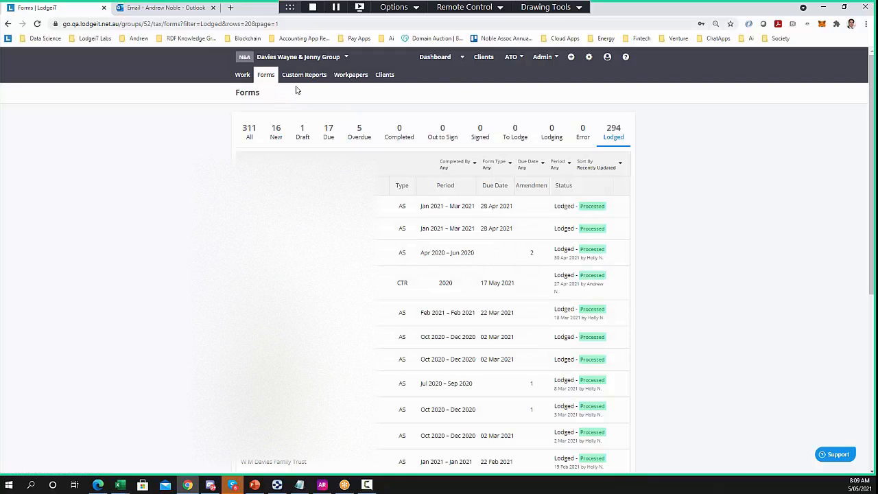
Search the client switcher, cancel without choosing, and open the practice-wide Clients list
left_click(343, 58)
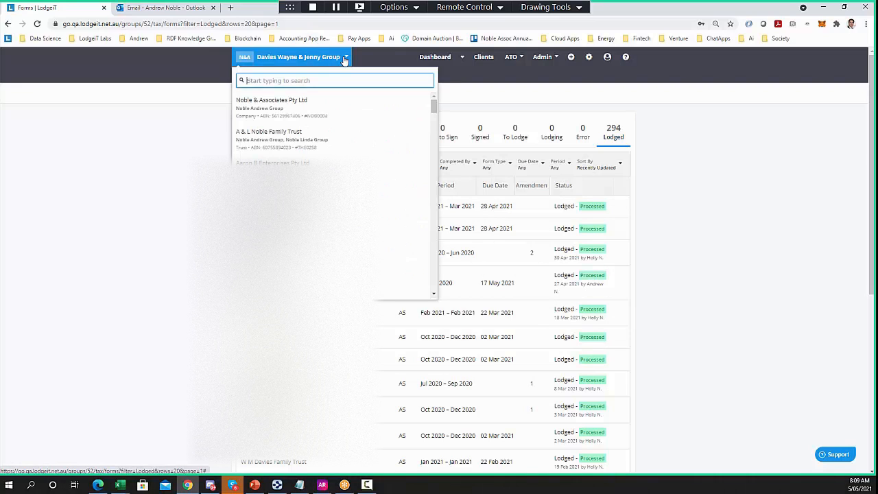
key("Down")
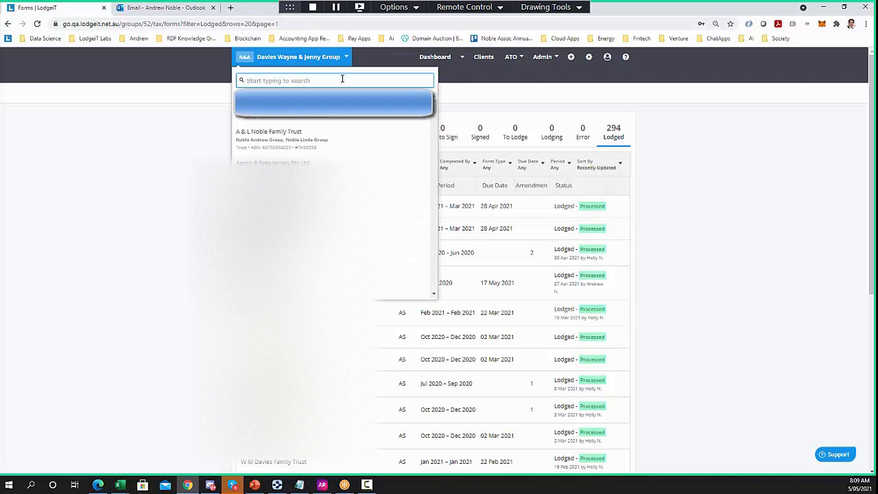
type("swa")
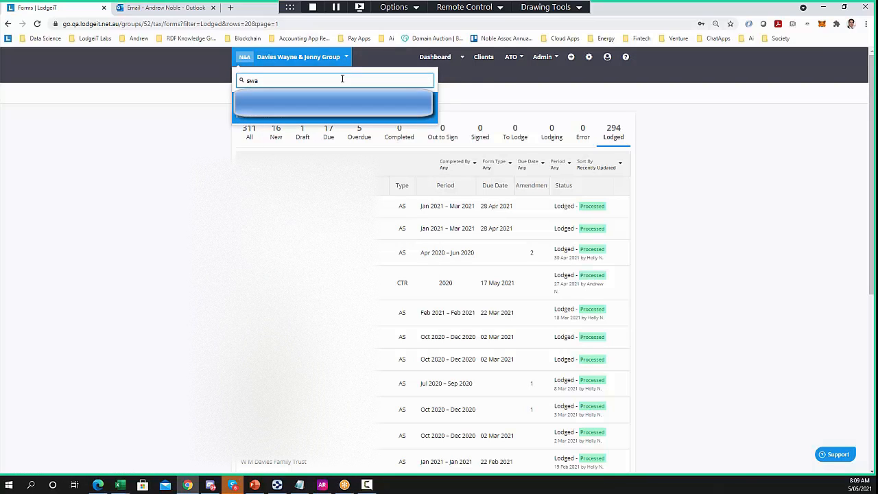
left_click(195, 125)
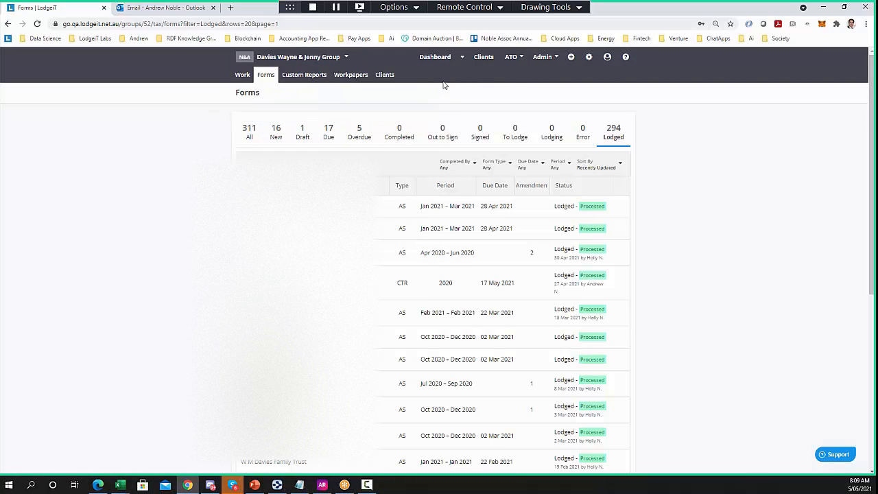
left_click(480, 62)
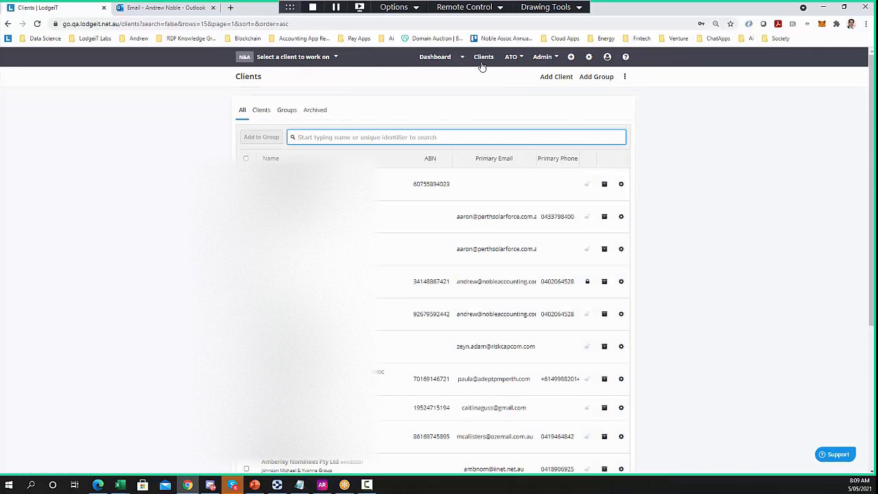
Toggle the Clients page between clients and groups, ending on the client groups list
left_click(268, 117)
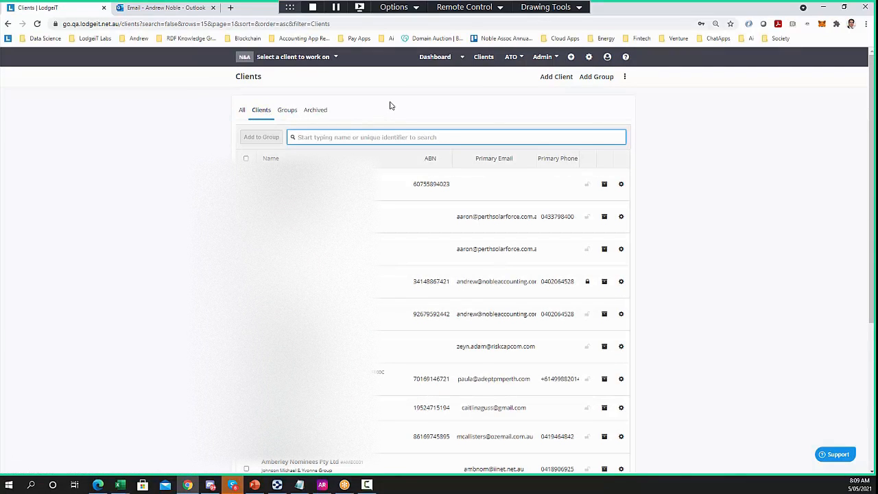
scroll(189, 280, "down", 4)
scroll(189, 279, "up", 3)
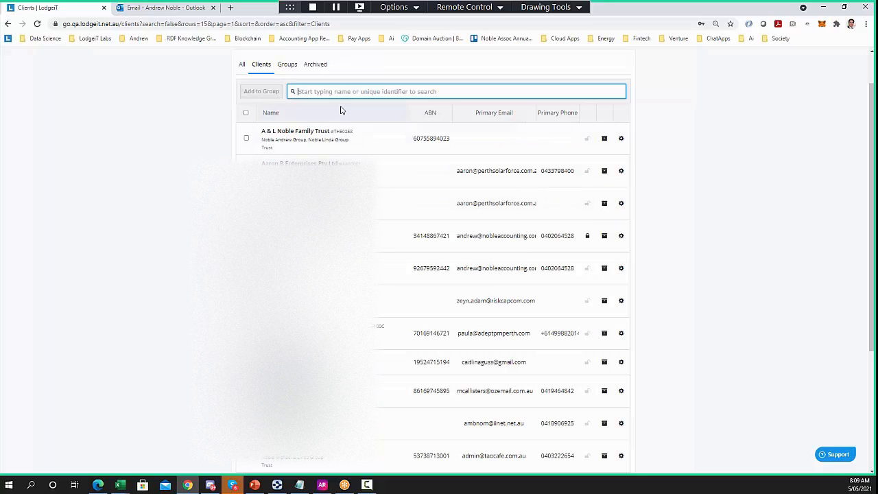
left_click(287, 64)
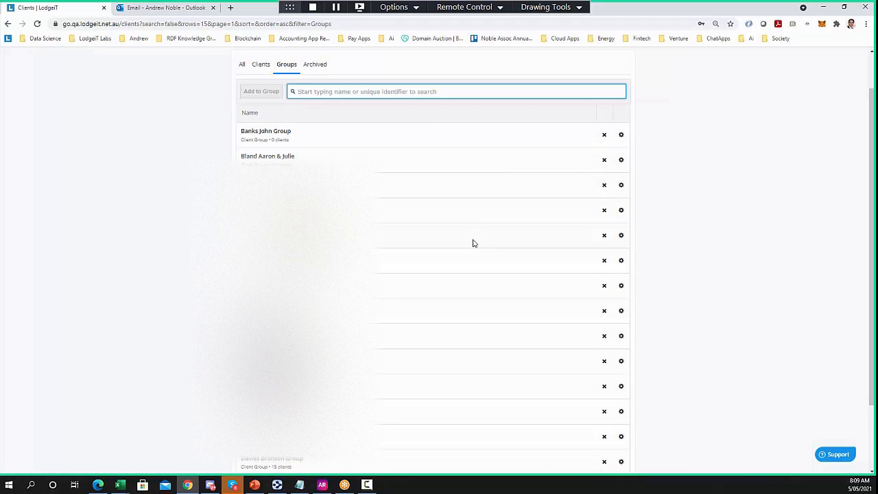
left_click(261, 66)
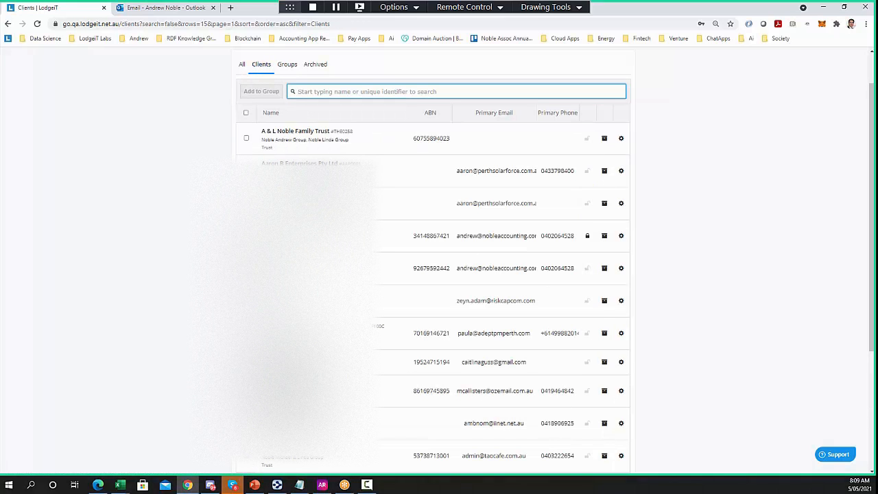
scroll(247, 133, "up", 1)
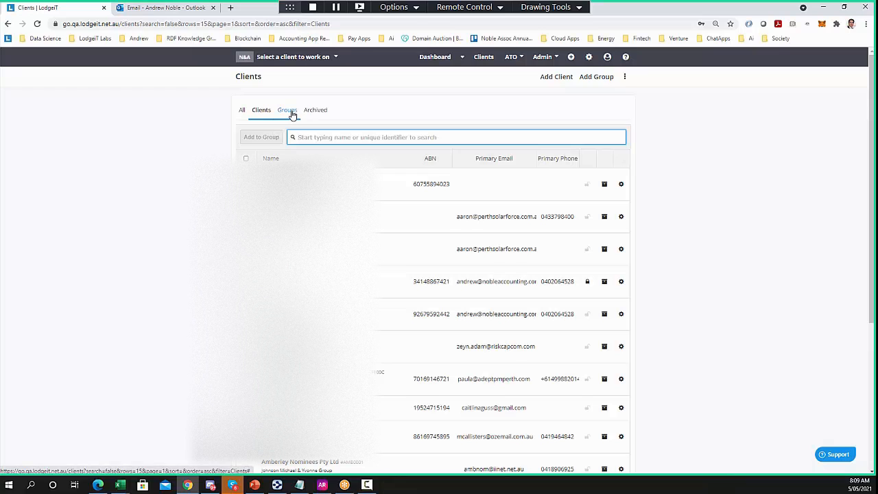
left_click(292, 114)
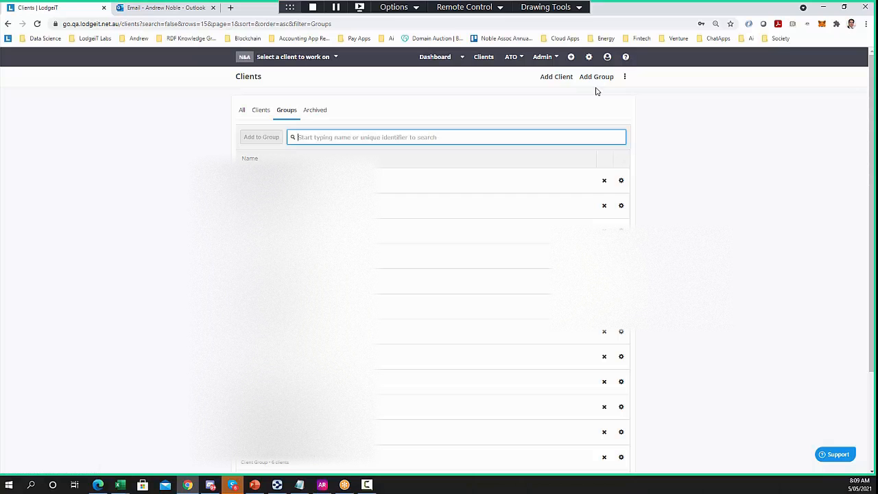
Find the client by search and create a prefilled 2018 Individual Tax Return
left_click(281, 62)
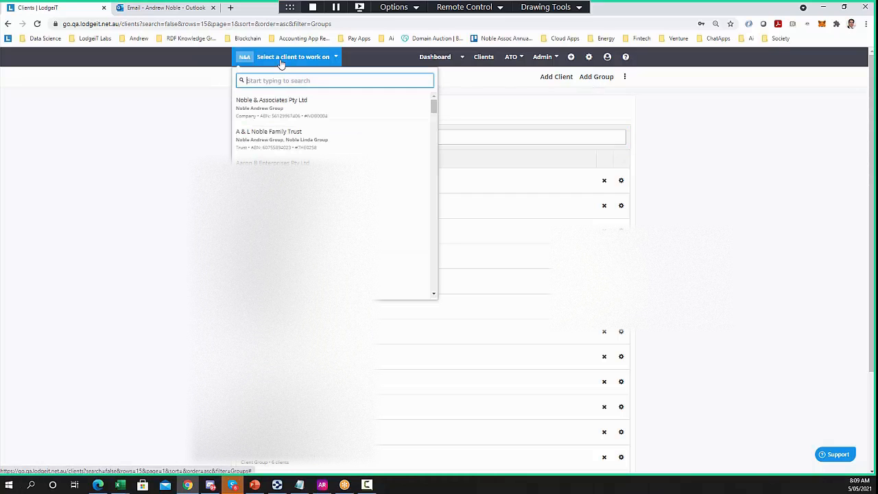
type("swami")
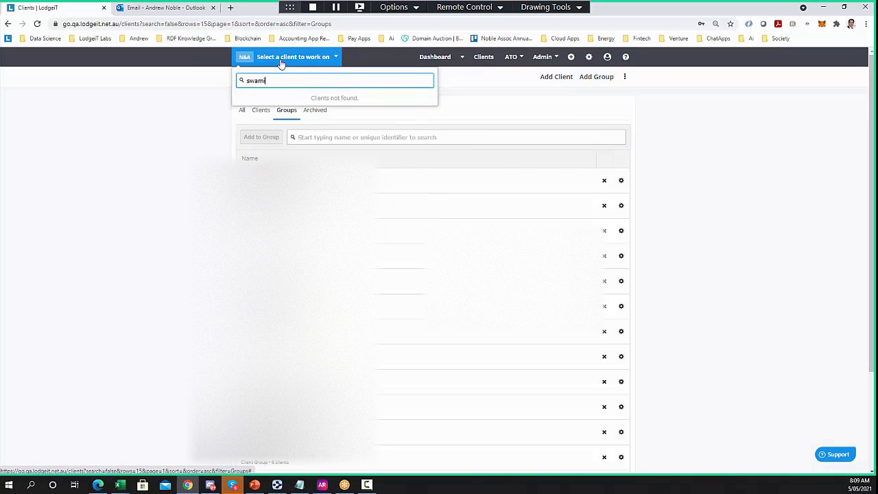
left_click(294, 104)
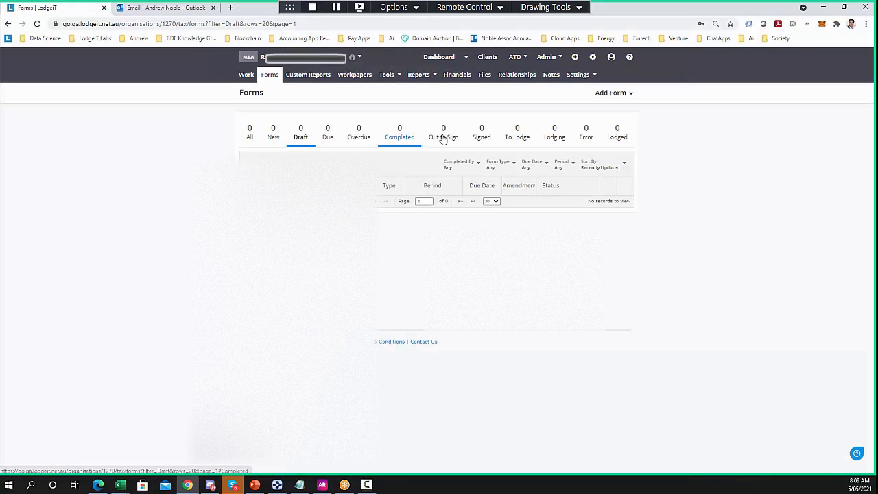
left_click(606, 100)
left_click(555, 135)
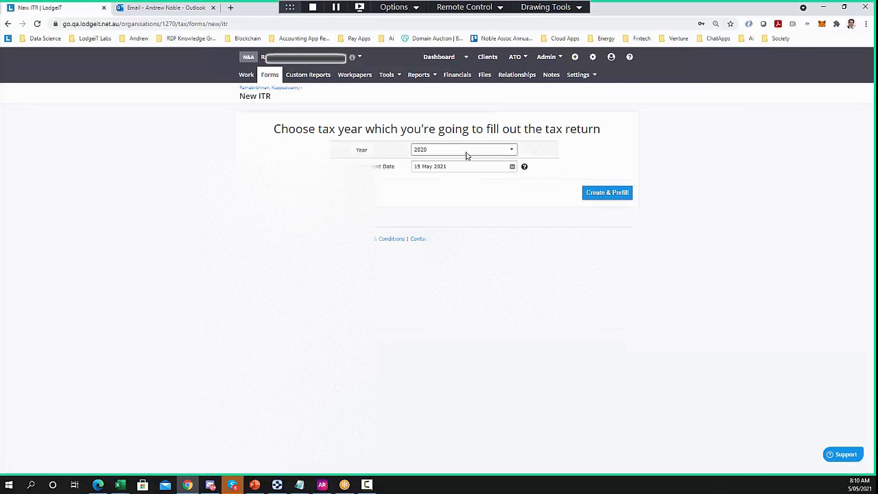
left_click(464, 150)
left_click(421, 187)
left_click(596, 193)
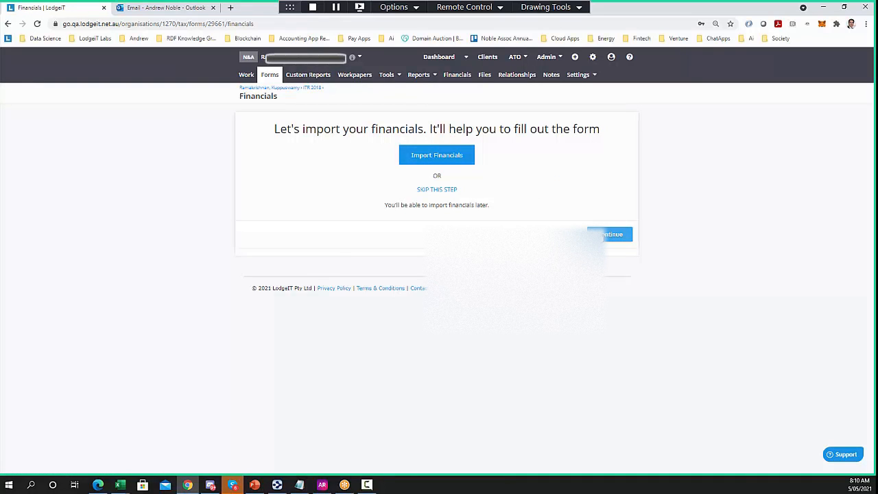
Skip importing financials and accept the suggested summary sections to open the 2018 ITR draft
left_click(605, 235)
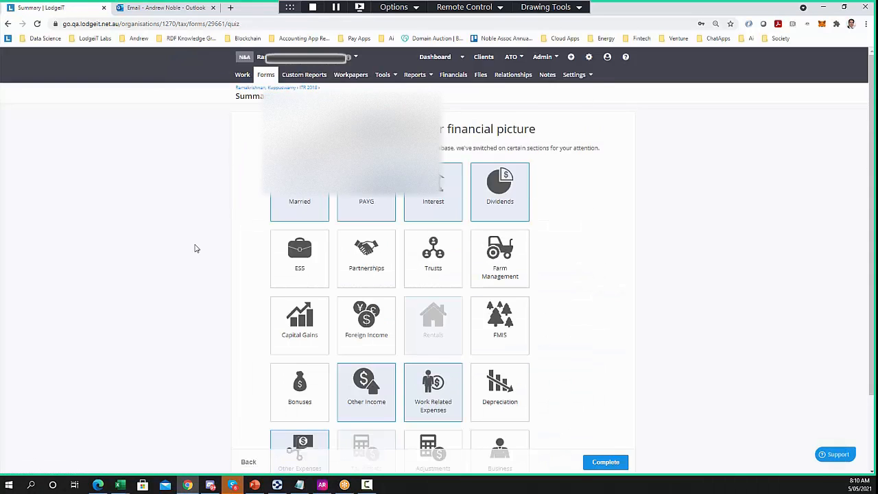
scroll(194, 248, "down", 1)
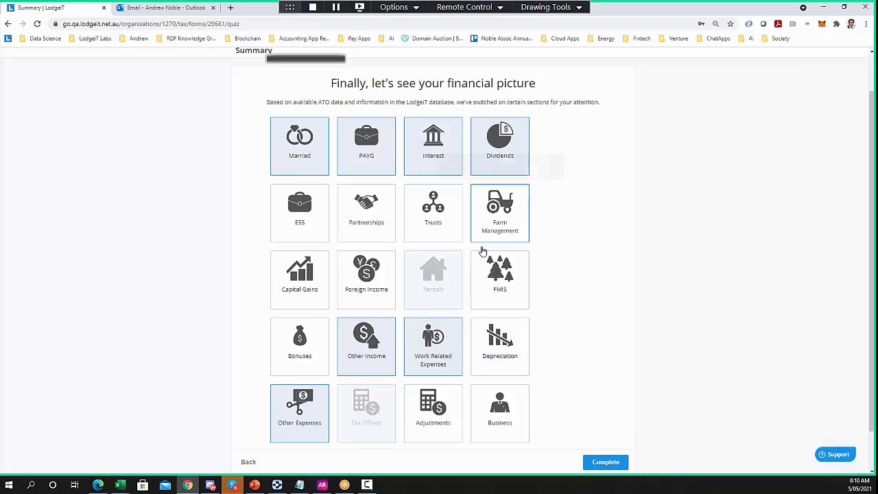
left_click(596, 462)
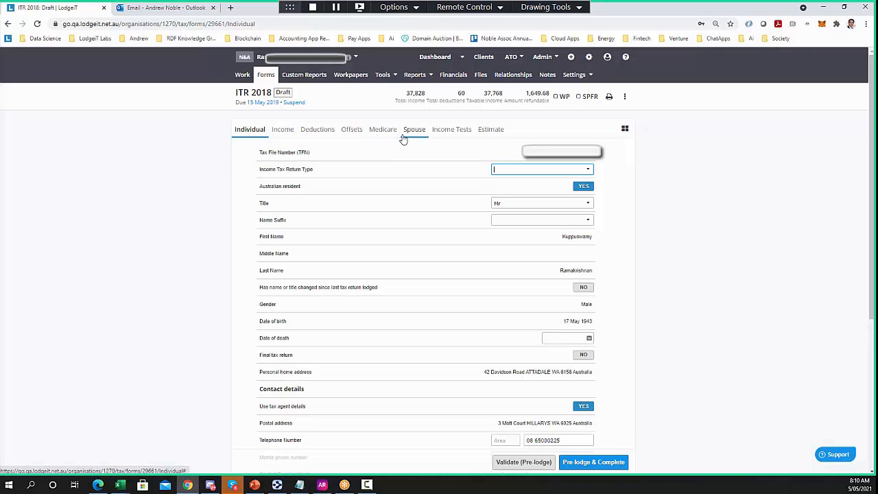
Browse the return's income, deductions, offsets and Medicare levy sections
left_click(282, 131)
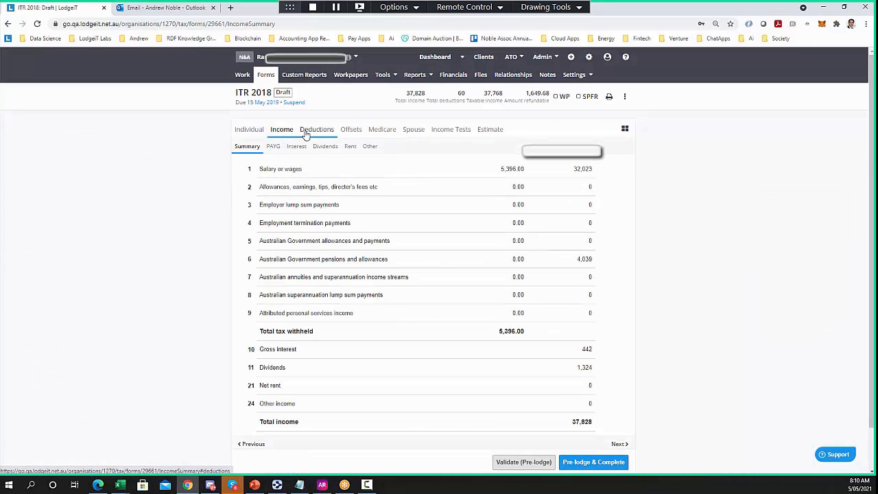
left_click(318, 134)
left_click(351, 133)
left_click(384, 133)
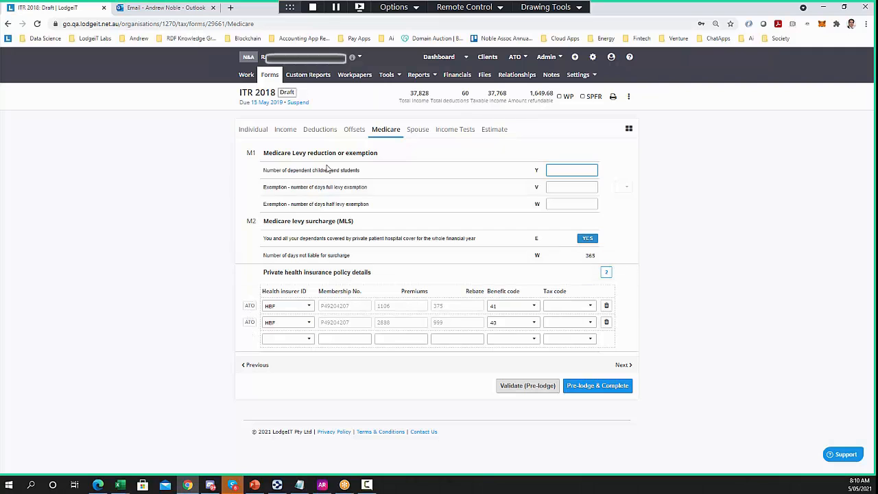
Inspect the interest and dividend income details, then validate and follow the phone-number error
left_click(320, 130)
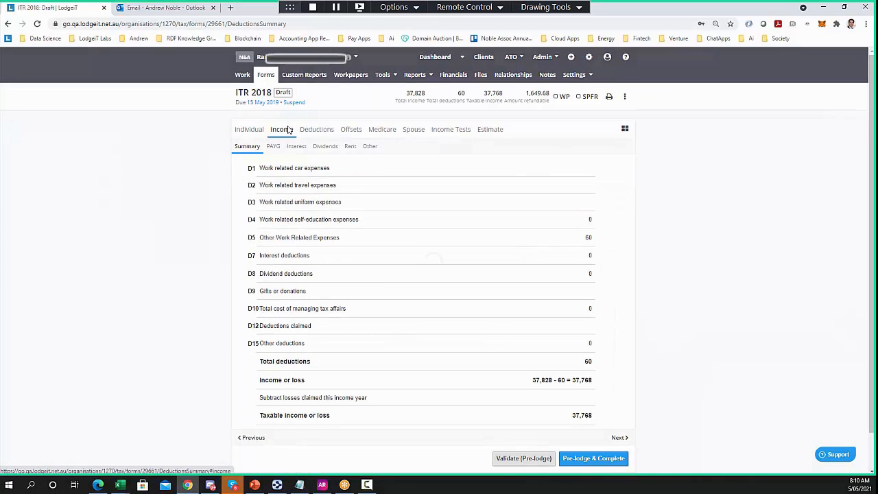
left_click(289, 130)
left_click(299, 154)
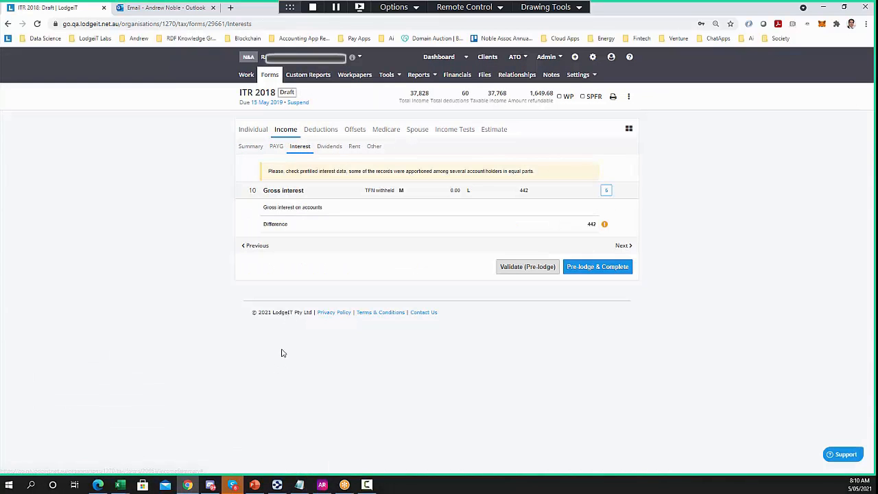
left_click(281, 195)
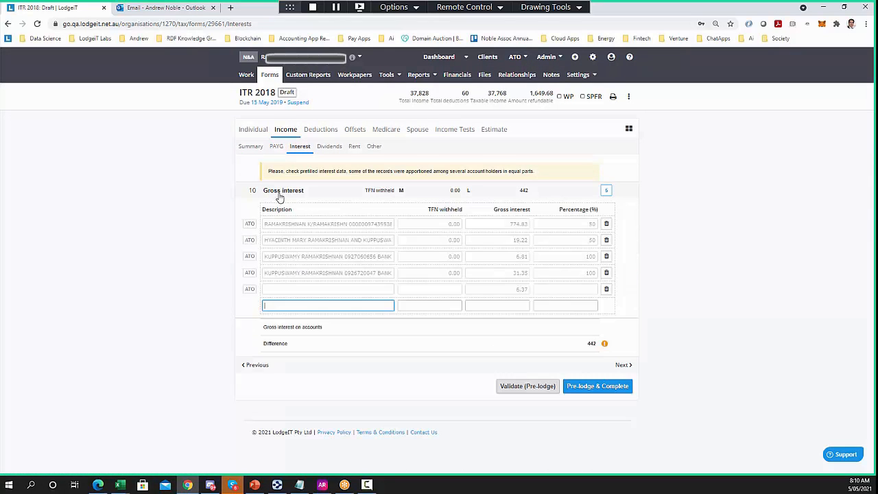
left_click(328, 146)
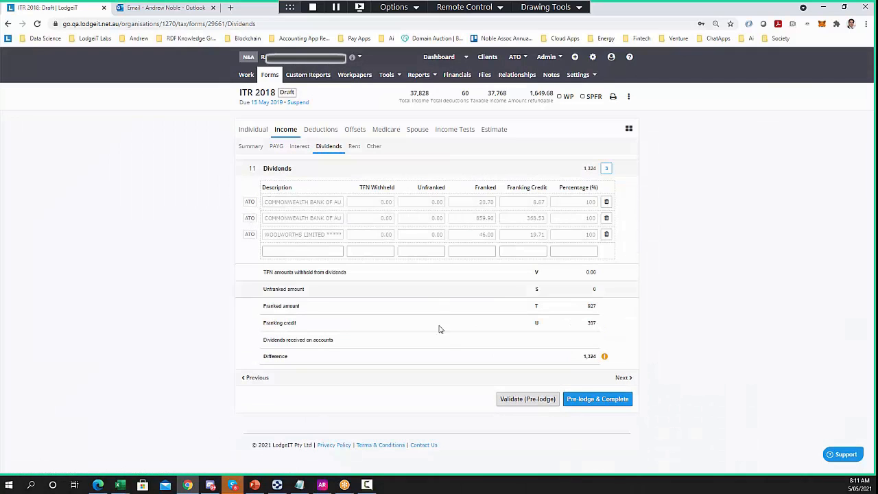
left_click(527, 399)
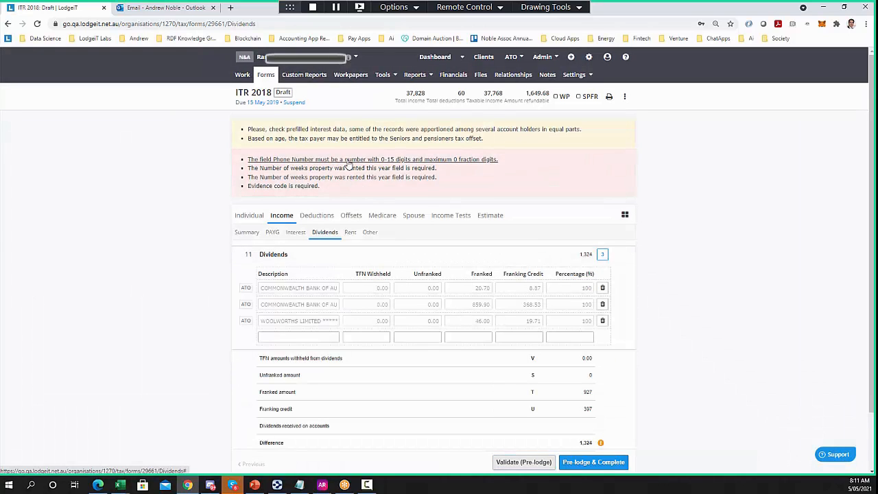
left_click(349, 161)
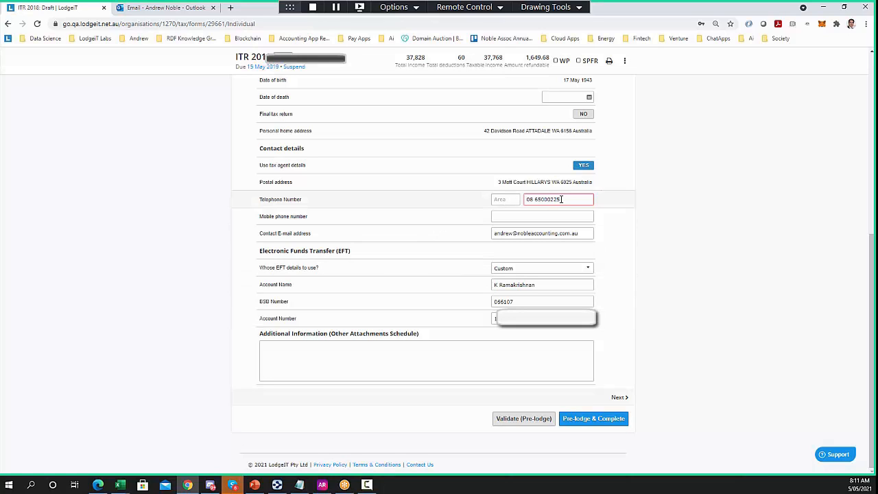
Re-enter the taxpayer's telephone number with area code 61
left_click(511, 200)
key("Tab")
left_click(655, 222)
Revalidate the return and open the Rental worksheet flagged for missing weeks rented
scroll(654, 239, "up", 2)
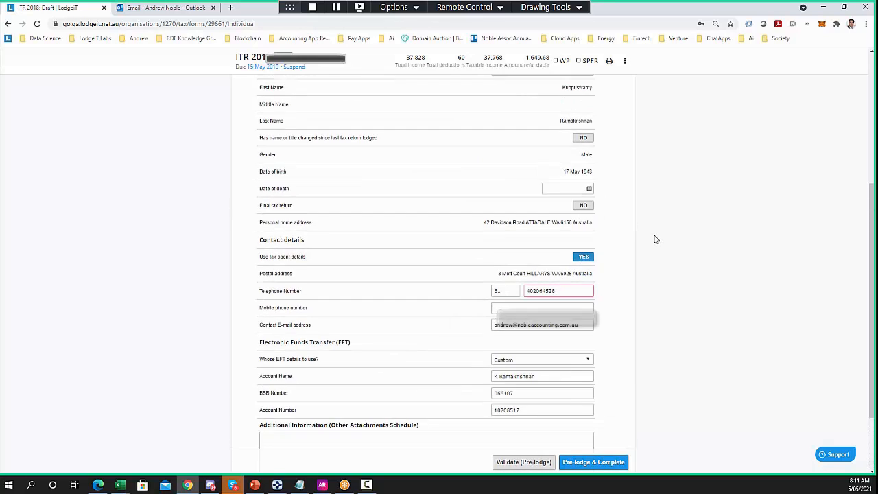
left_click(516, 461)
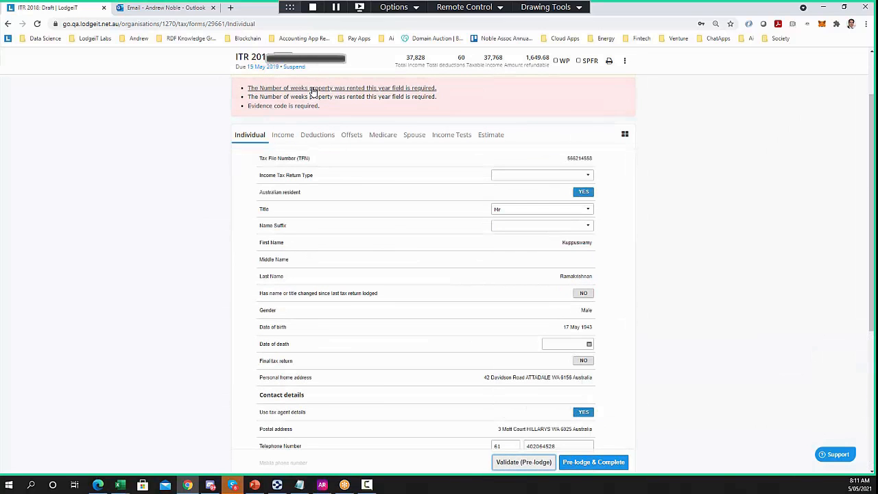
left_click(314, 88)
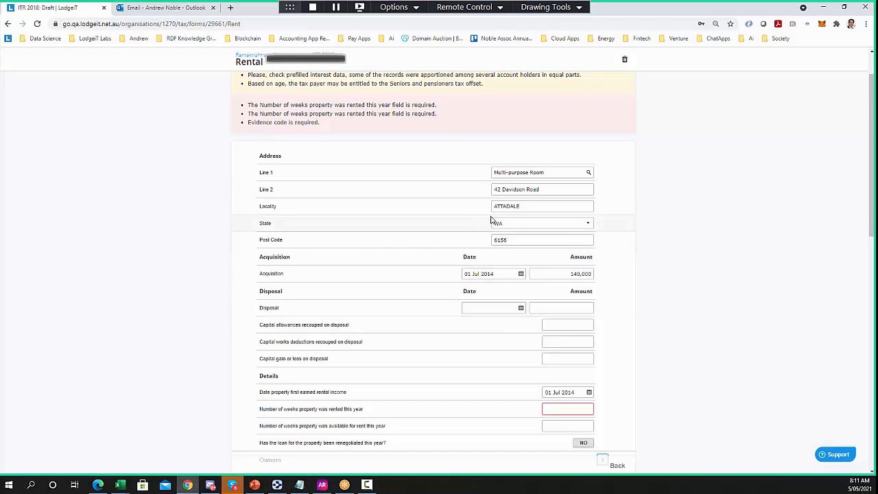
Enter 4 weeks rented, 4 weeks available and a rental income share of 40 for the first property
scroll(433, 238, "down", 2)
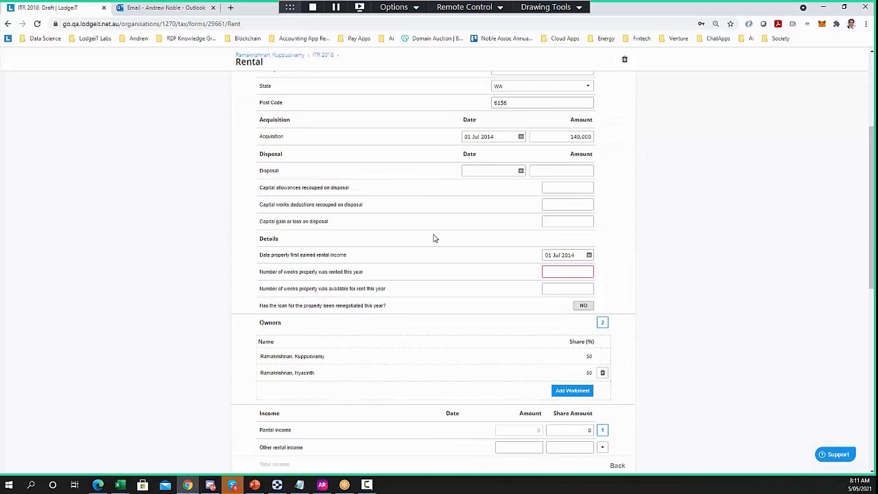
type("4")
left_click(559, 288)
type("4")
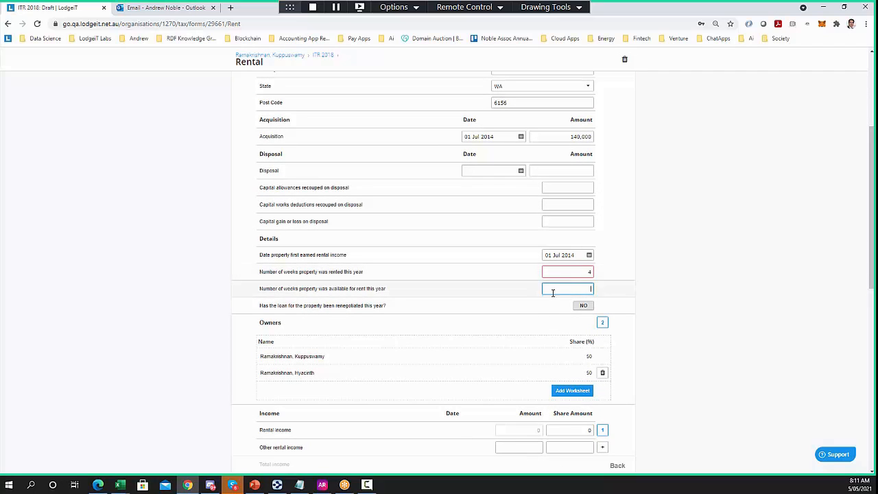
scroll(542, 288, "down", 2)
left_click(569, 293)
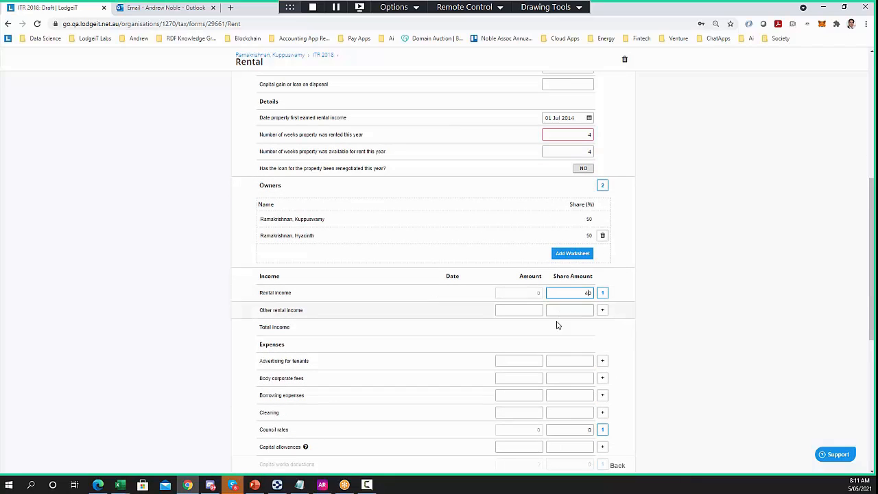
type("40")
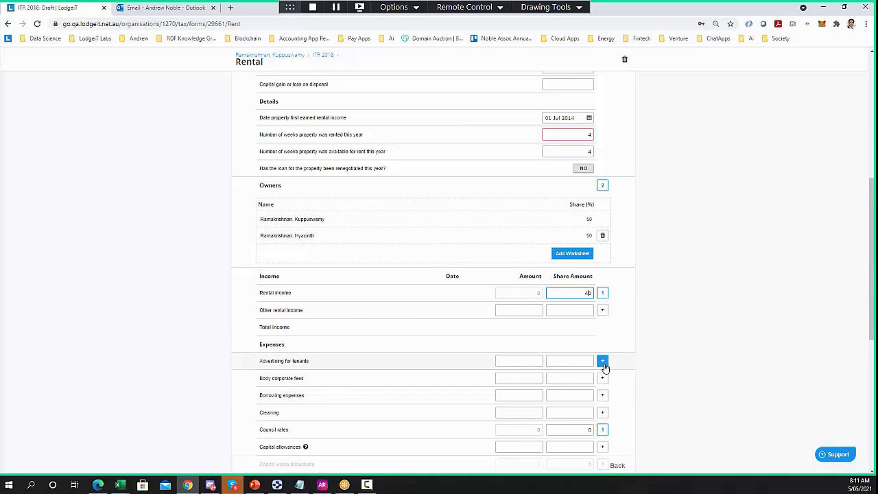
Add two advertising-for-tenants expense rows on the first property, the second for 4
left_click(602, 361)
left_click(517, 383)
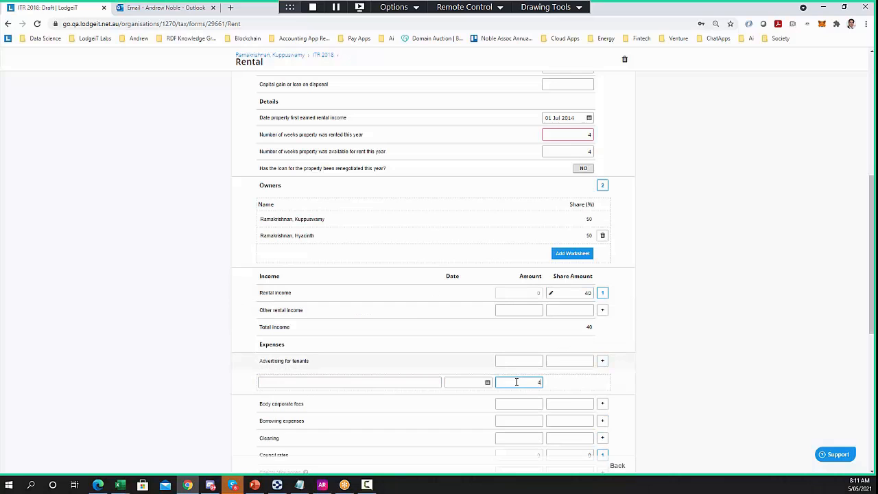
key("Return")
left_click(521, 400)
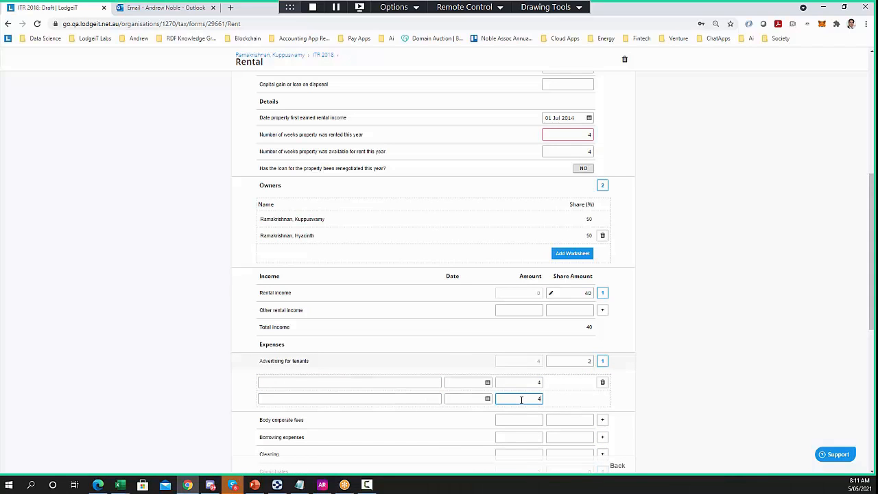
type("4")
key("Return")
scroll(543, 382, "down", 3)
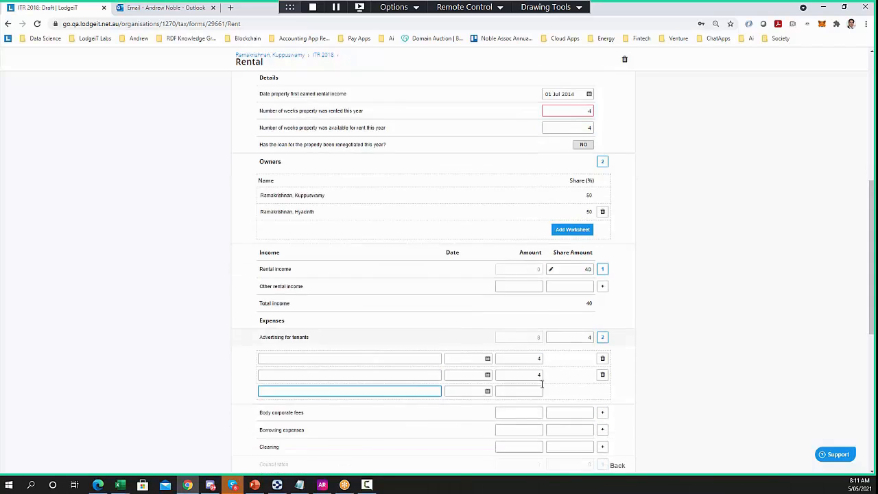
left_click(617, 467)
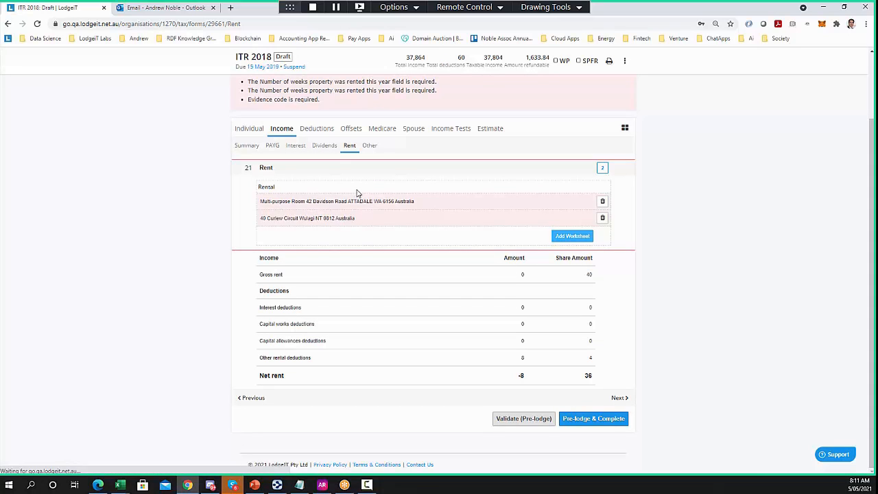
Enter 3 weeks rented, 3 available and an income share of 3 for the second property, then revalidate
left_click(341, 218)
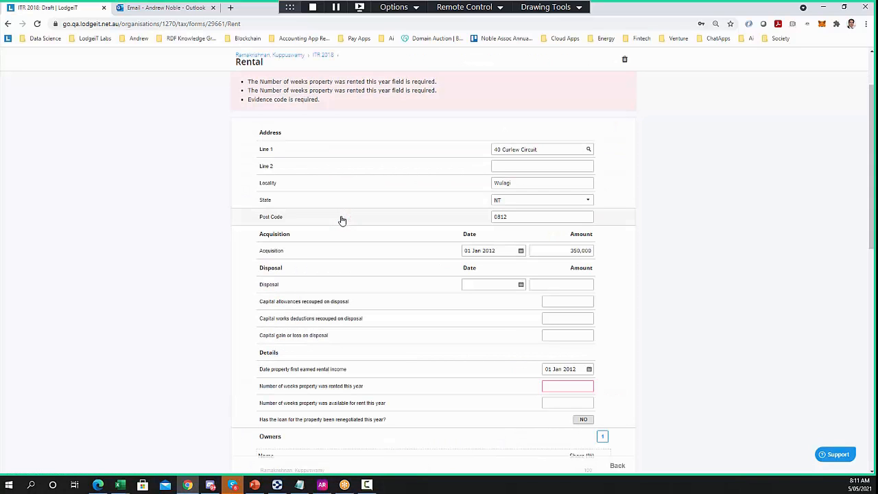
left_click(564, 383)
type("3")
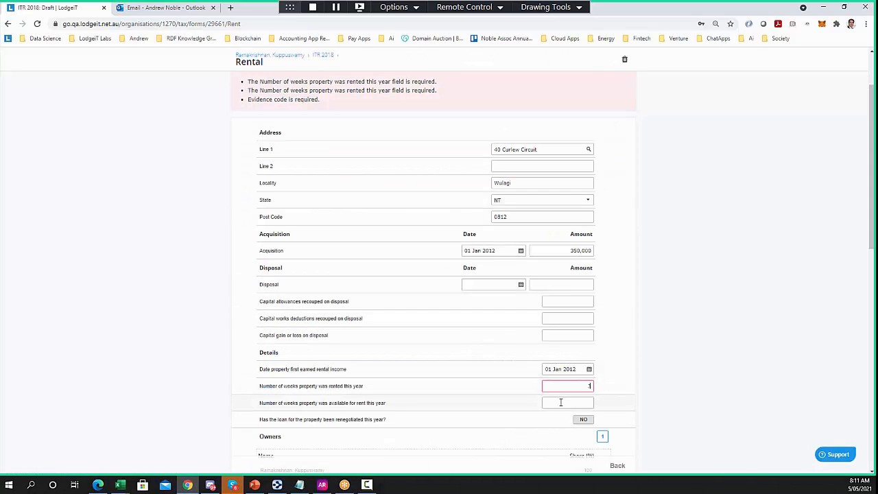
left_click(561, 402)
type("3")
scroll(513, 365, "down", 1)
scroll(513, 365, "down", 3)
left_click(561, 296)
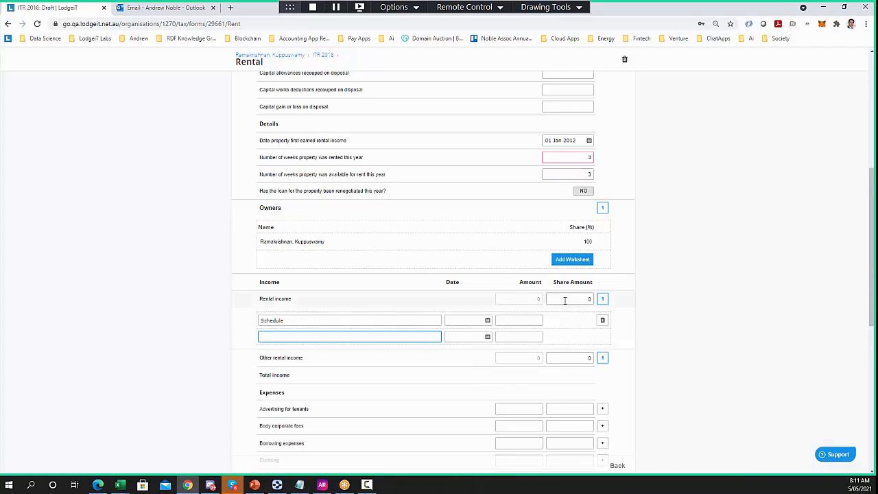
left_click(566, 299)
type("3")
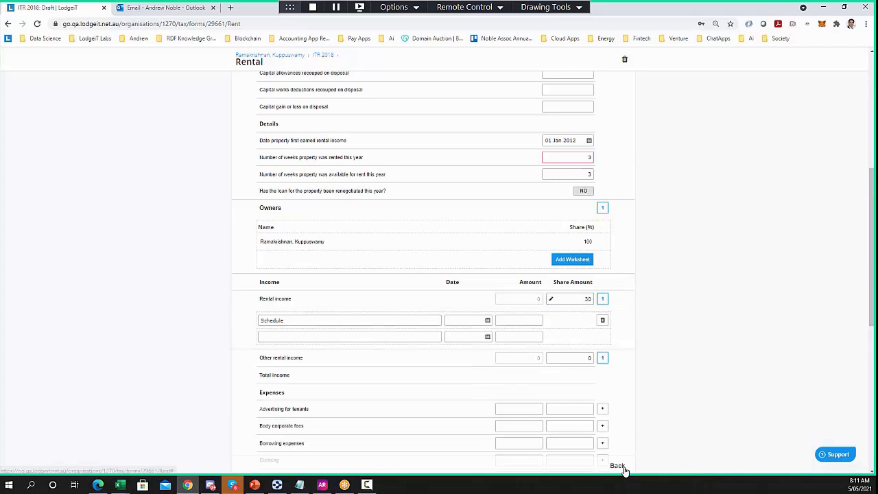
left_click(617, 465)
left_click(510, 419)
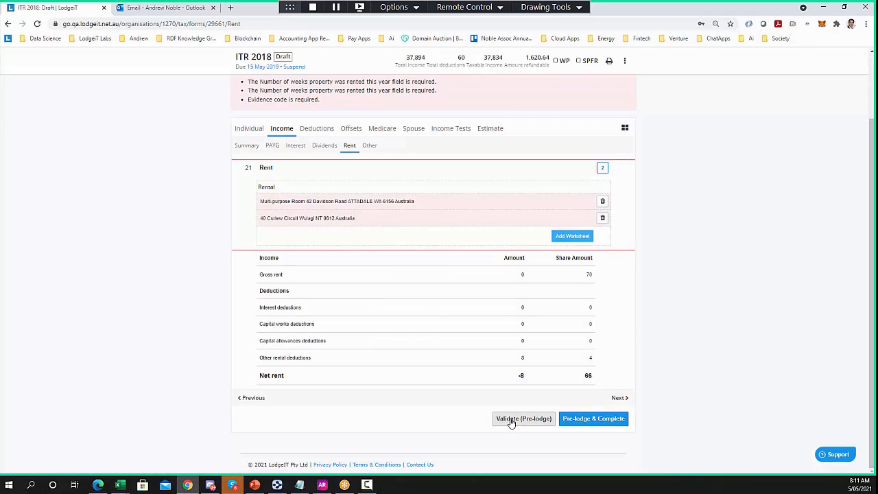
left_click(278, 101)
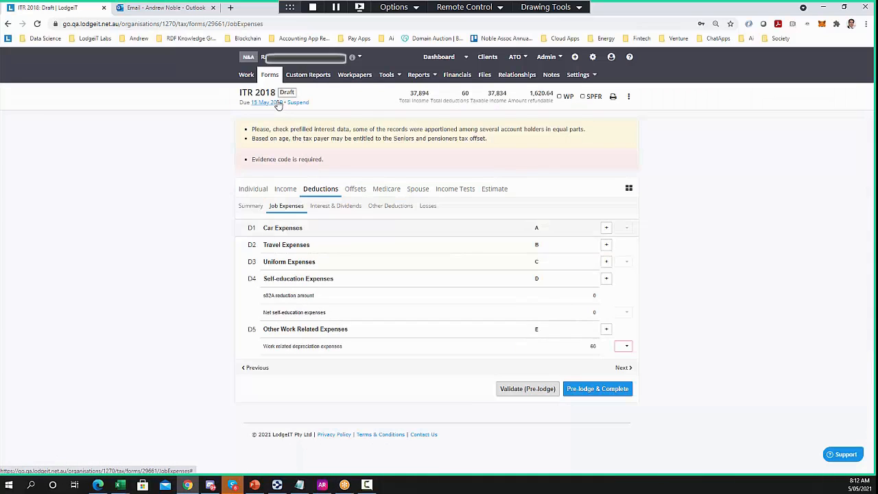
Set the depreciation evidence code to 'I - Invoice receipt' and the health insurance tax code to A, then revalidate
left_click(625, 346)
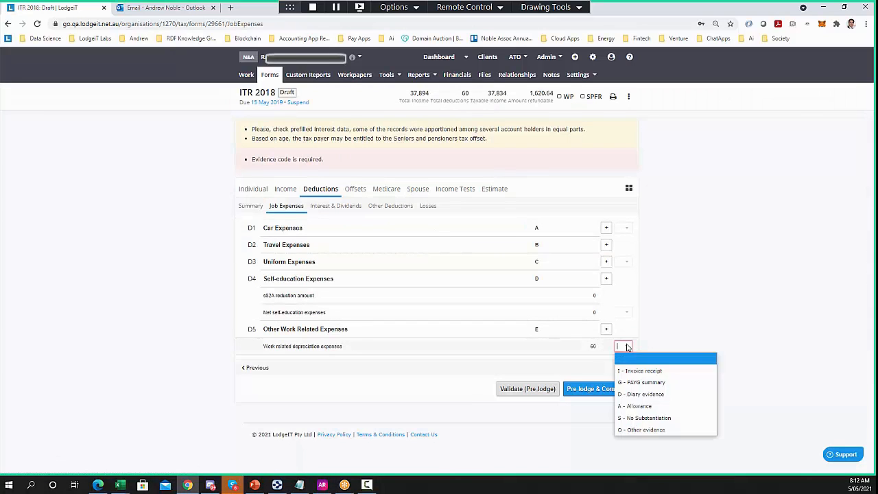
left_click(635, 367)
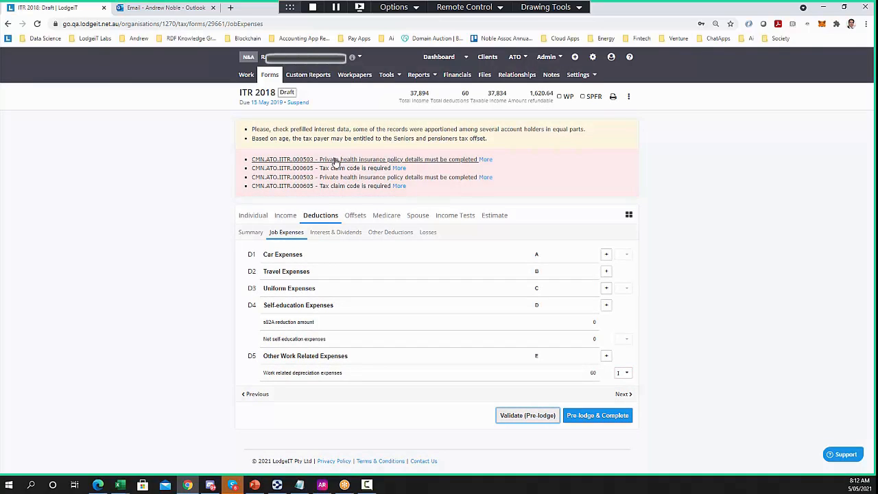
left_click(333, 159)
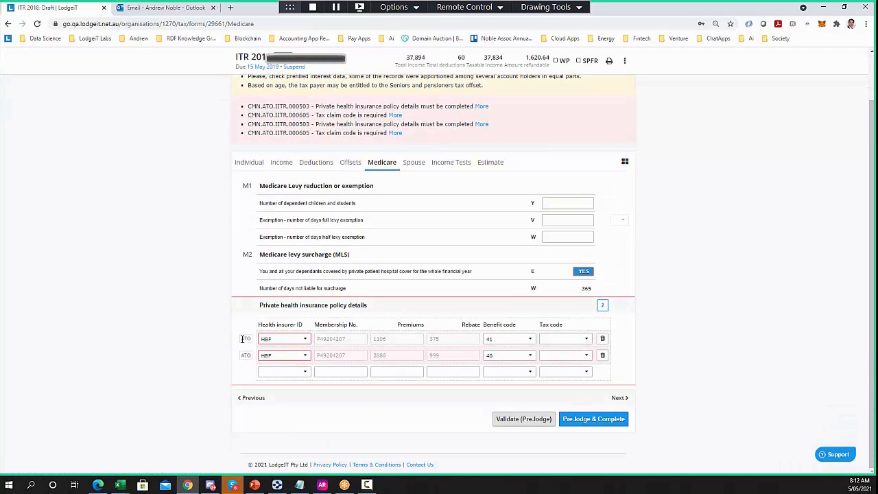
left_click(564, 339)
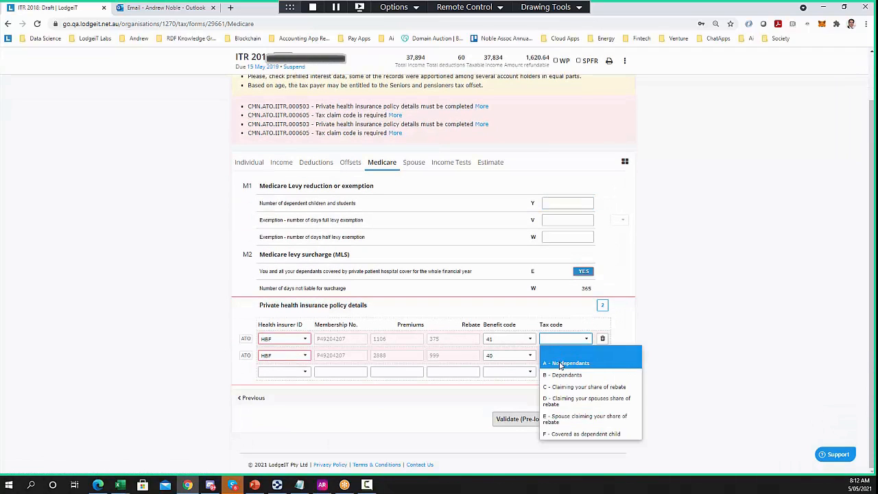
left_click(566, 363)
left_click(524, 418)
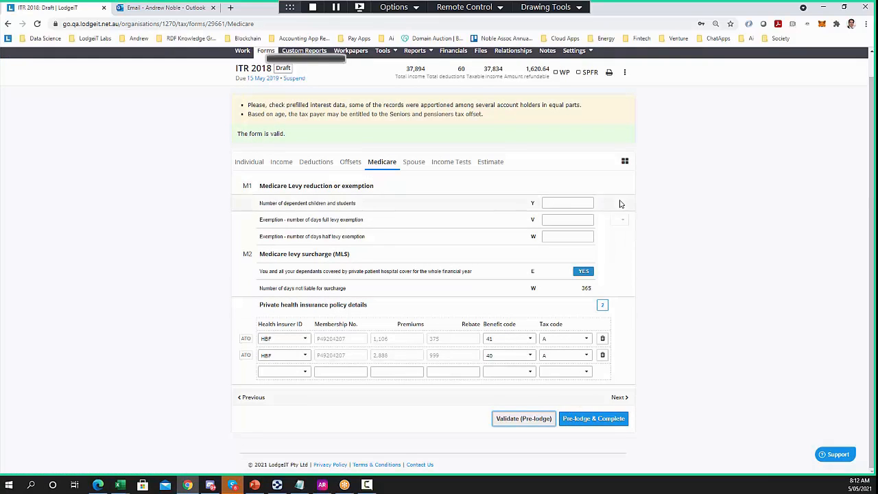
left_click(625, 163)
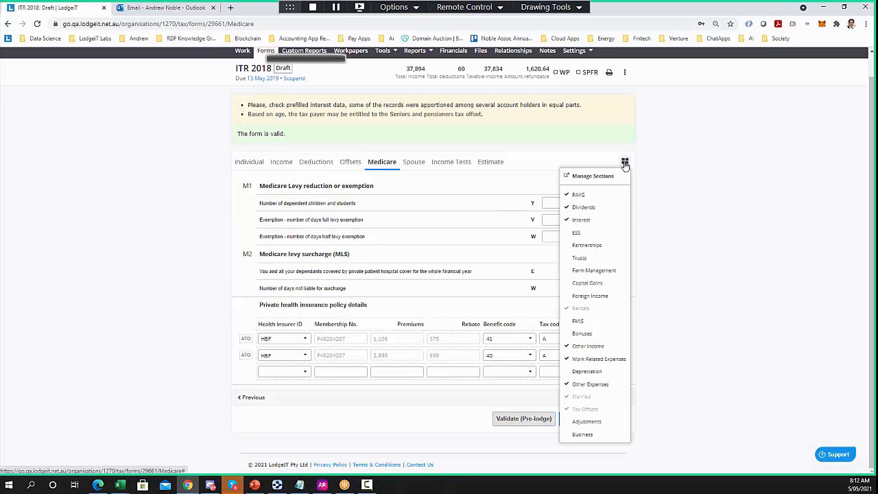
Add the FMIS section under Income and open its forestry scheme income field
left_click(280, 163)
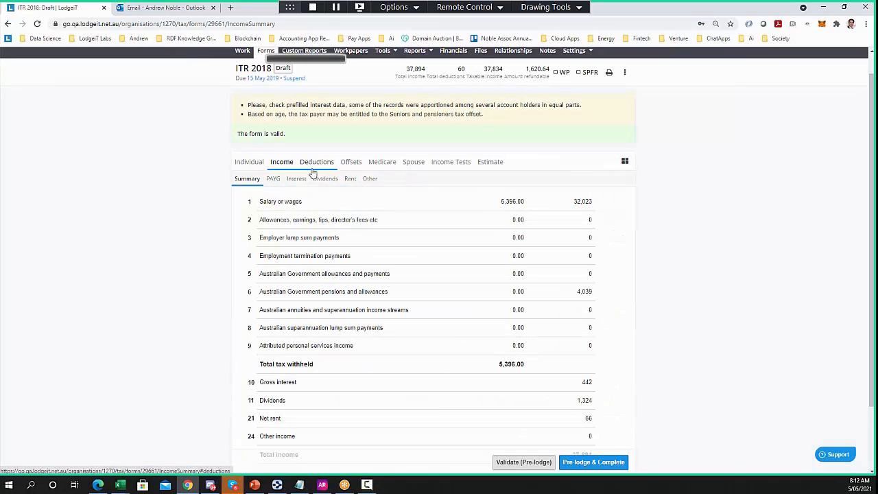
left_click(625, 162)
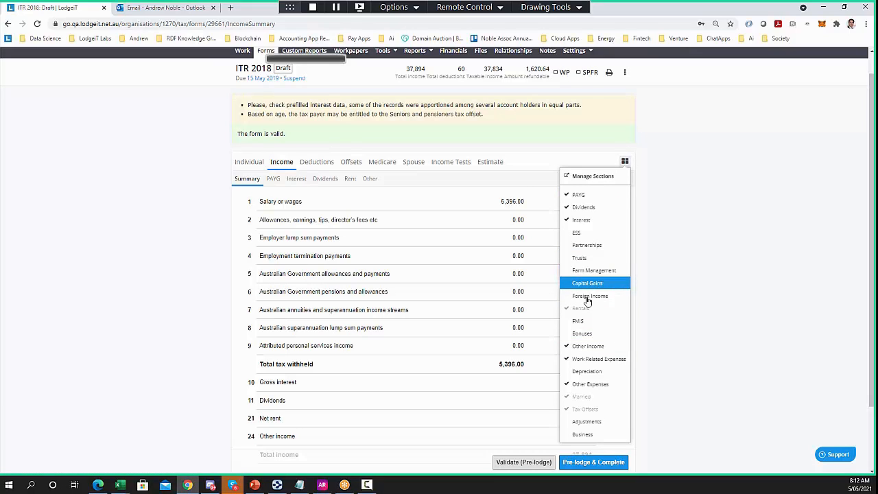
left_click(580, 320)
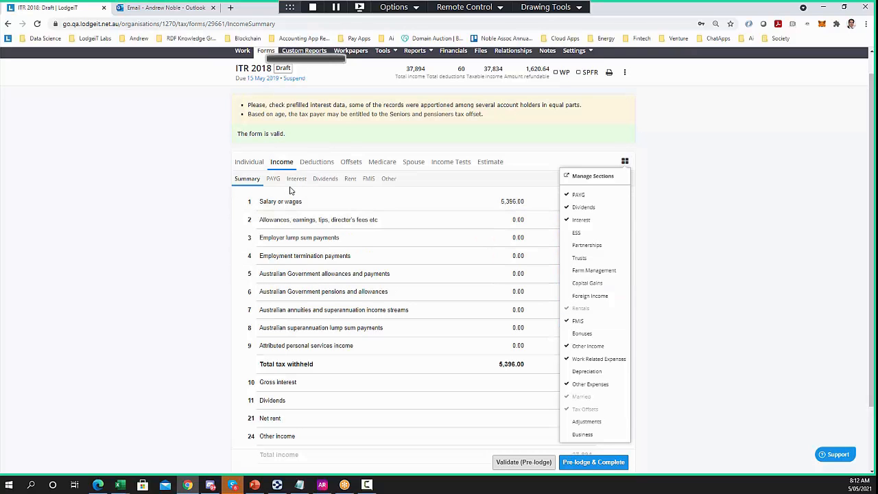
left_click(368, 180)
left_click(556, 225)
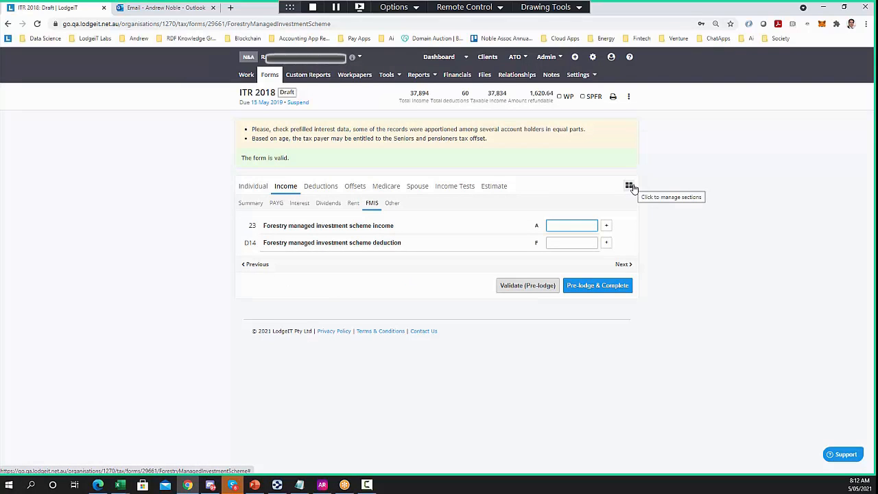
left_click(629, 97)
left_click(629, 97)
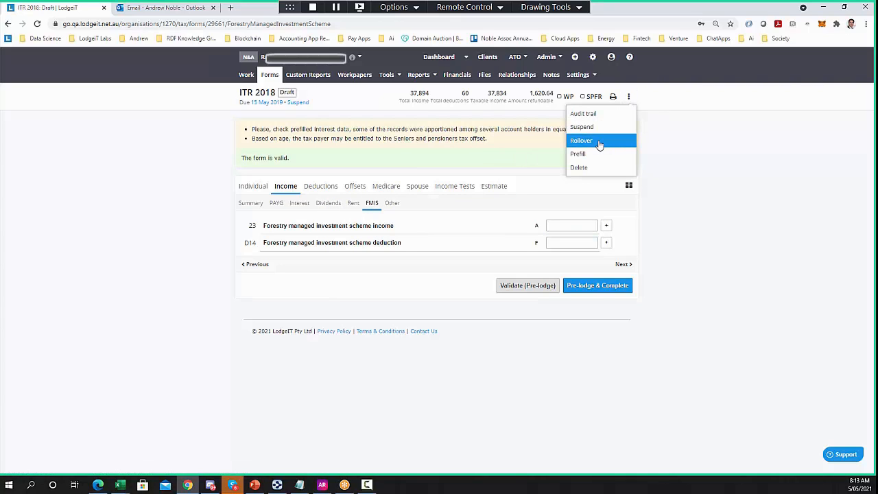
left_click(260, 93)
left_click(631, 99)
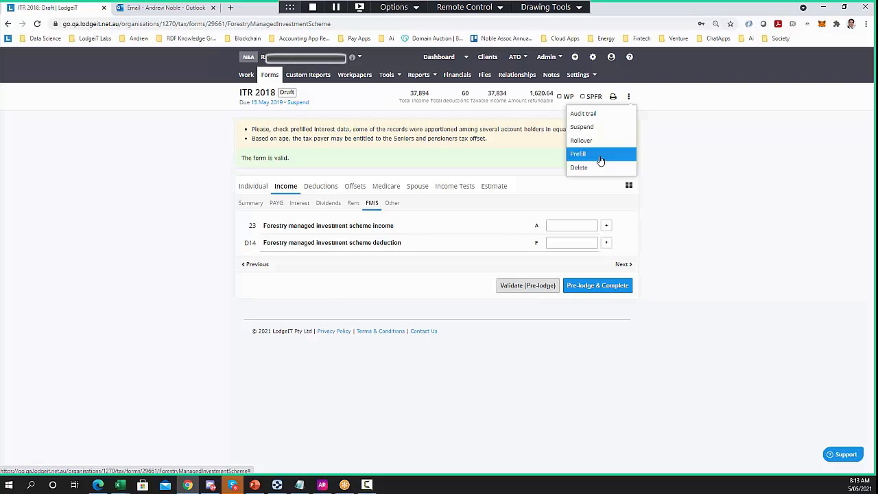
left_click(685, 158)
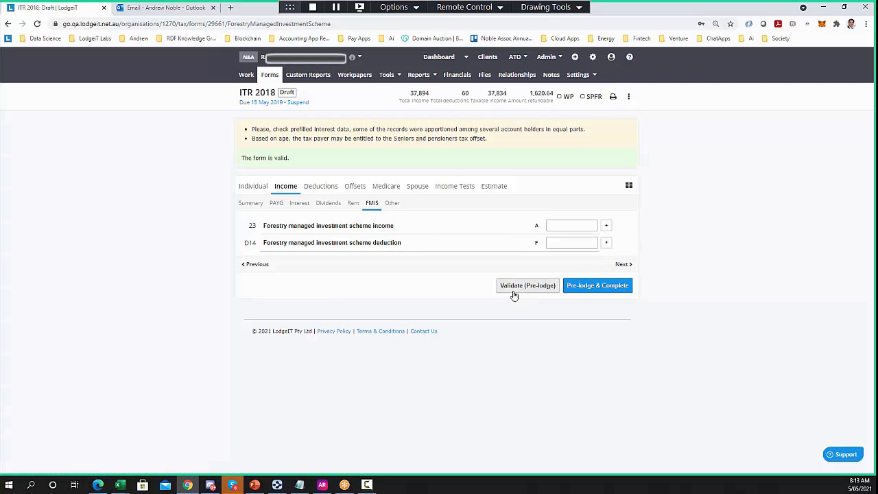
Pre-lodge and complete the return, then show the ATO pre-lodge success details
left_click(597, 291)
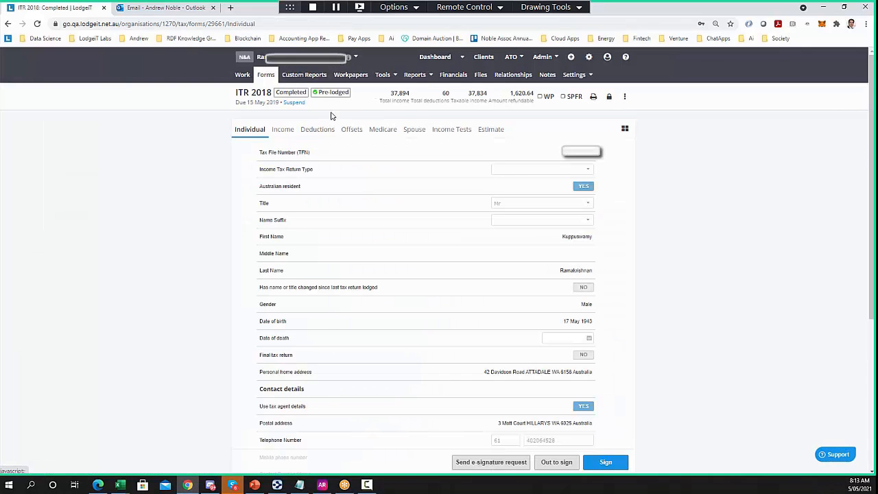
mouse_move(333, 97)
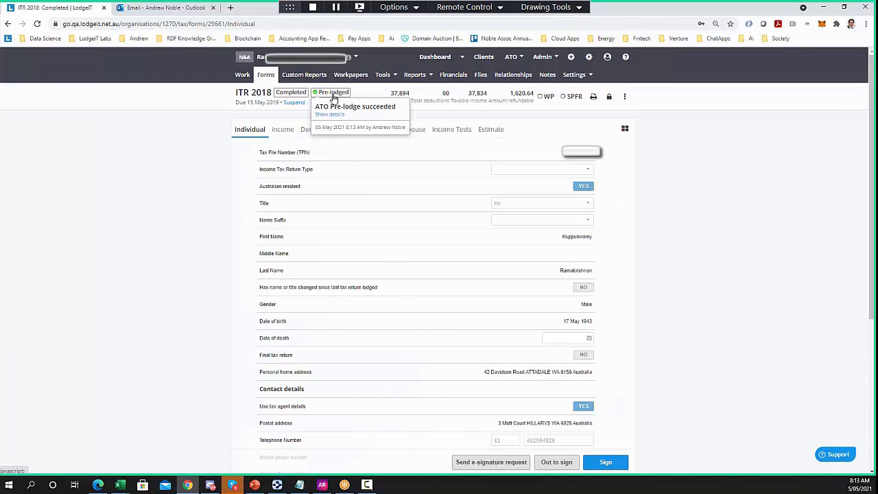
left_click(329, 114)
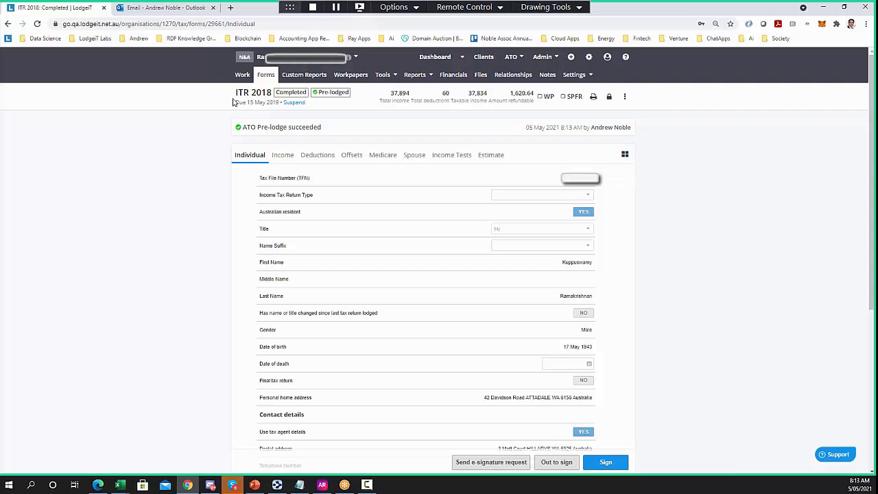
Glance at the form status list and extra actions menu, closing both unchanged
left_click(290, 93)
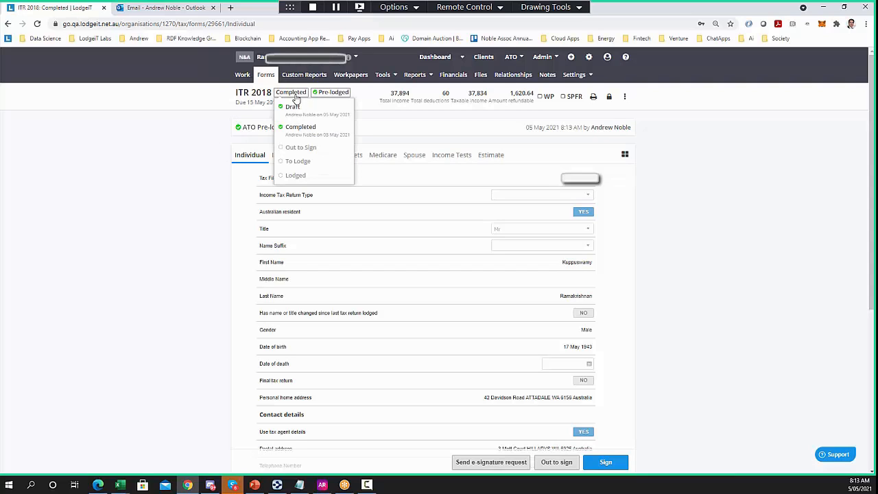
left_click(294, 131)
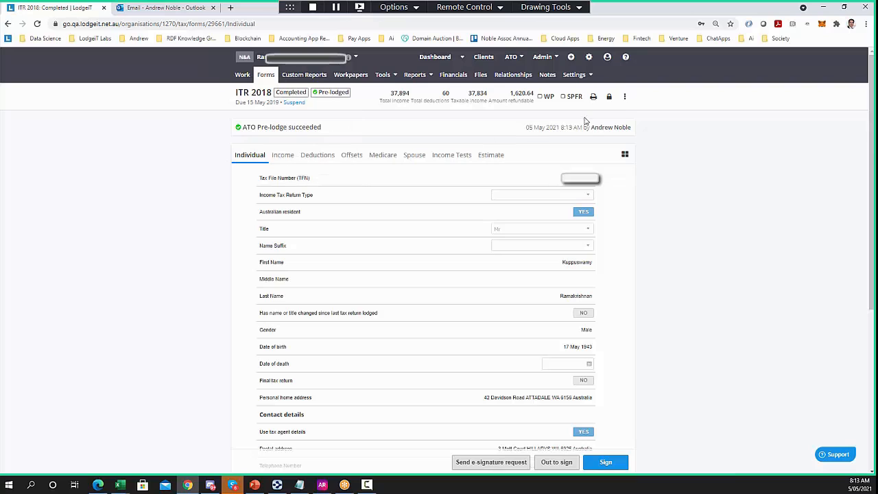
left_click(625, 97)
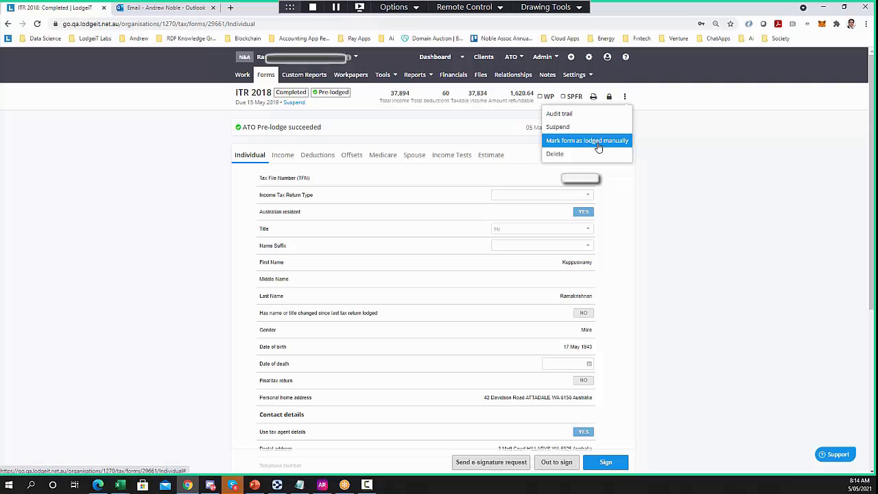
left_click(320, 195)
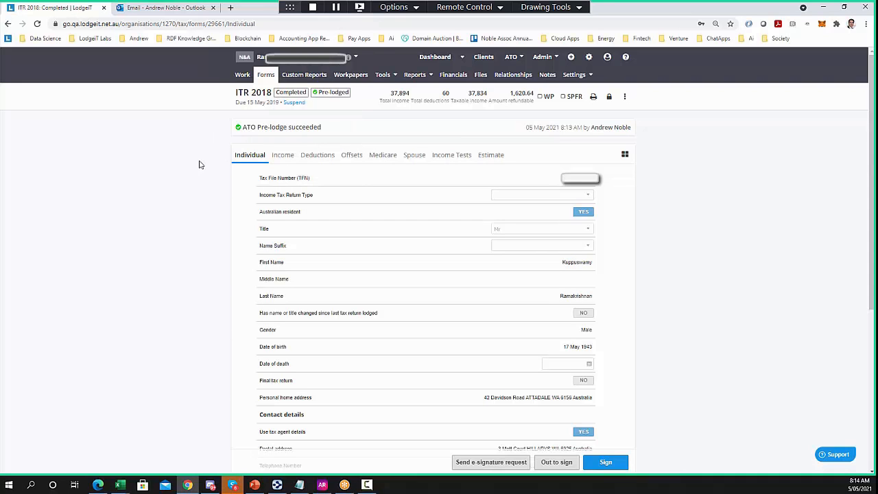
Send the ITR 2018 e-signature request to the client after reviewing its message
left_click(486, 463)
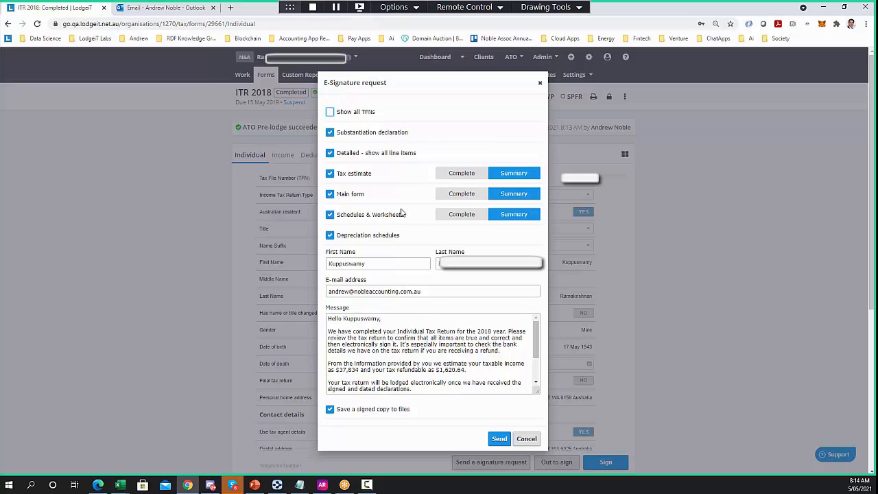
scroll(496, 229, "down", 2)
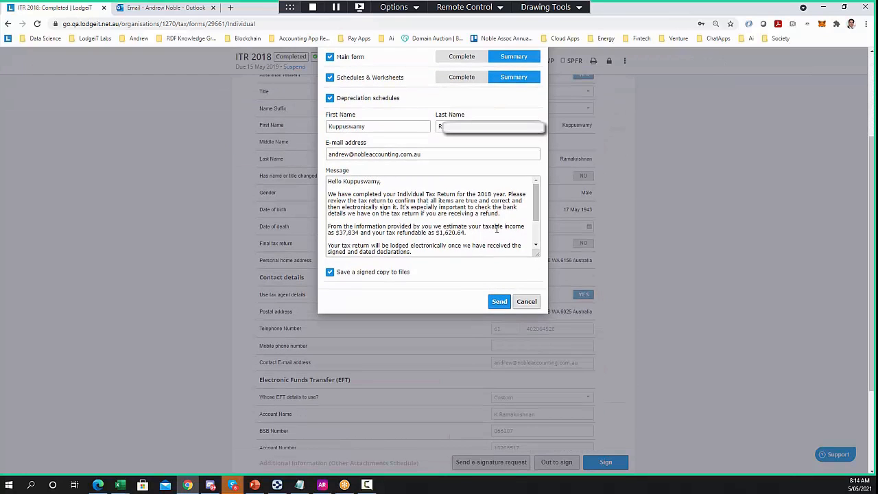
left_click_drag(537, 205, 537, 215)
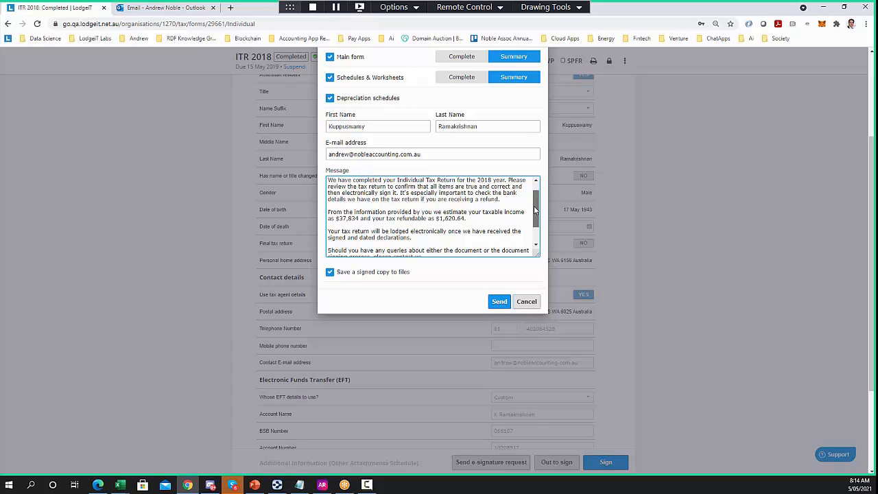
left_click_drag(536, 210, 536, 225)
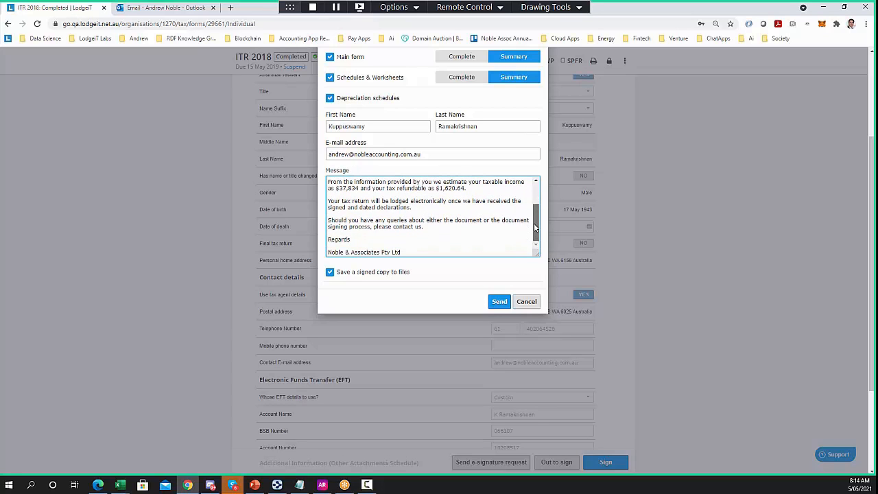
left_click(500, 302)
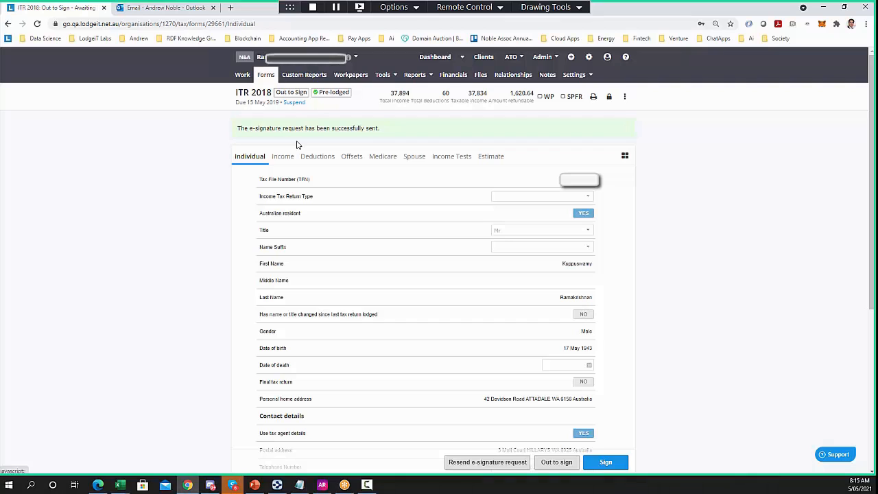
Check the form status and list this client's forms awaiting signature
left_click(291, 92)
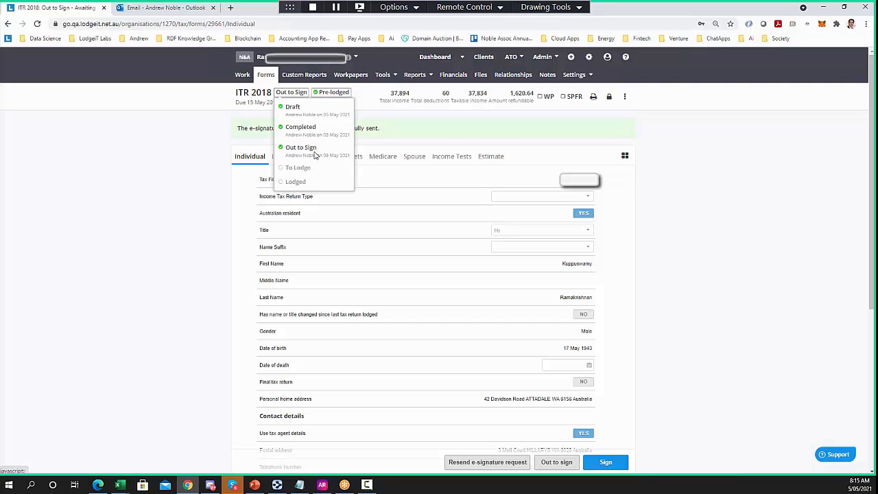
left_click(268, 76)
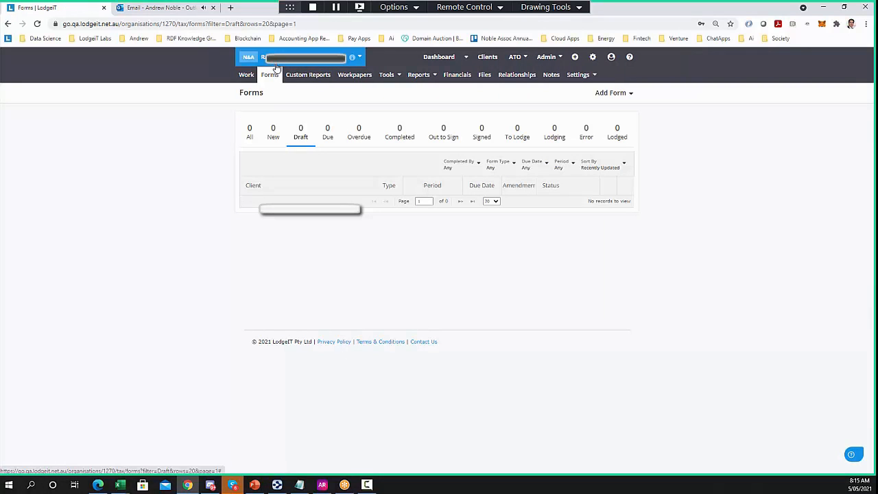
left_click(443, 137)
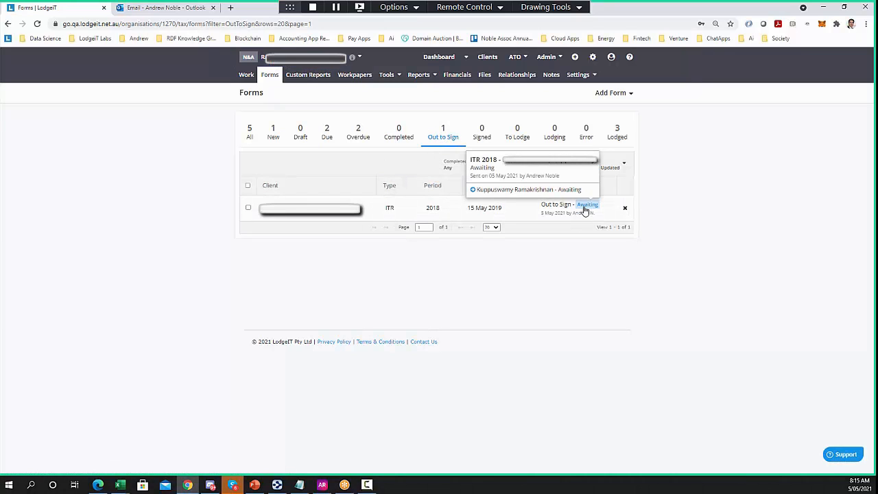
View all clients' Out to Sign forms on the Forms Dashboard, then switch to Outlook
left_click(466, 56)
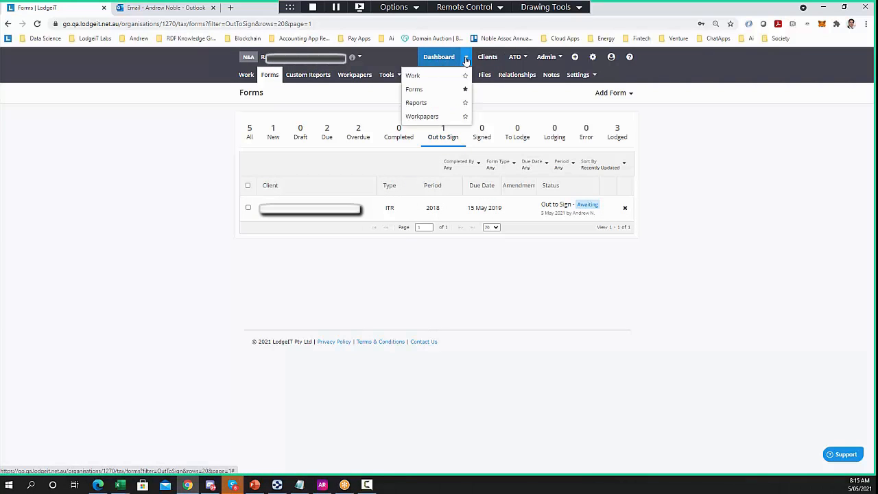
left_click(419, 87)
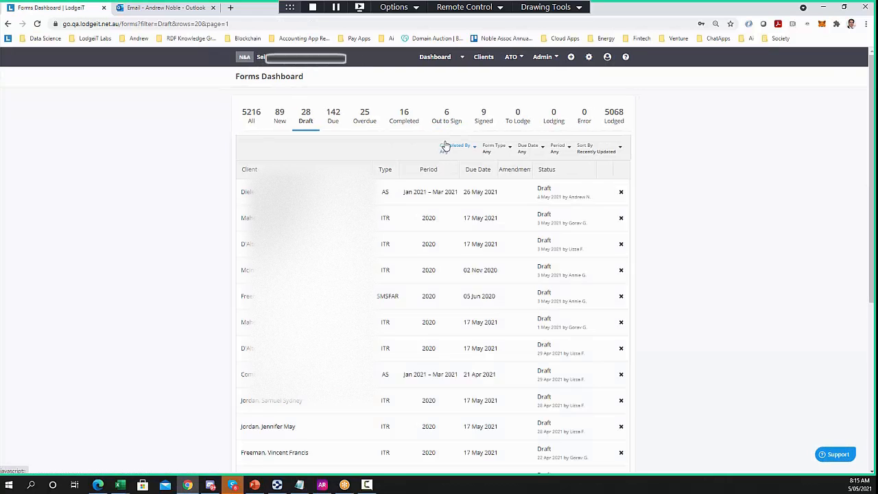
left_click(450, 120)
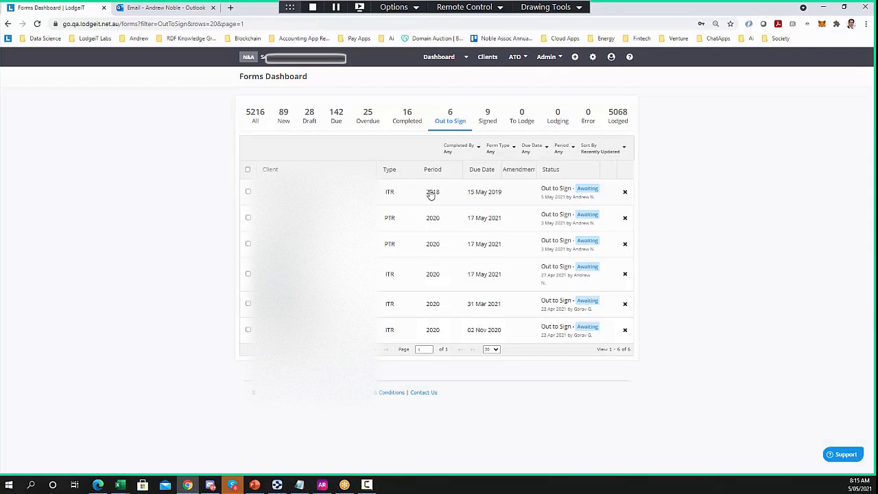
left_click(172, 7)
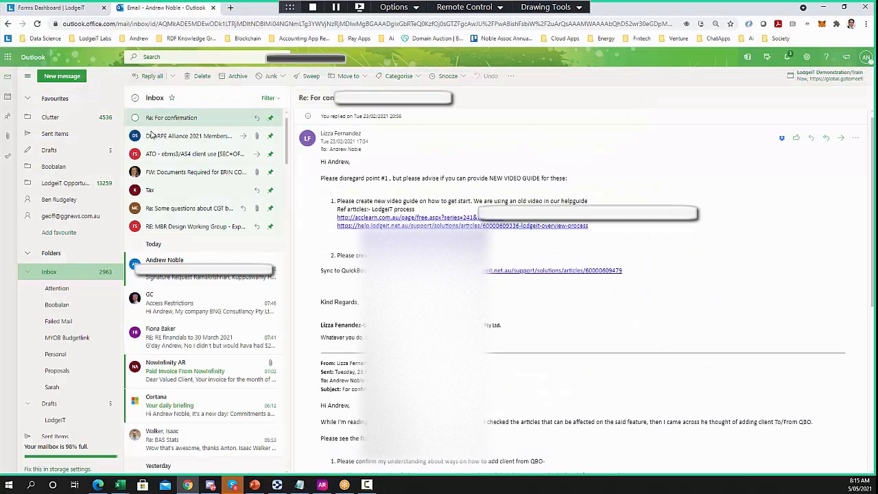
Open the ITR 2018 Signature Request email and launch its Review & Sign page
left_click(199, 271)
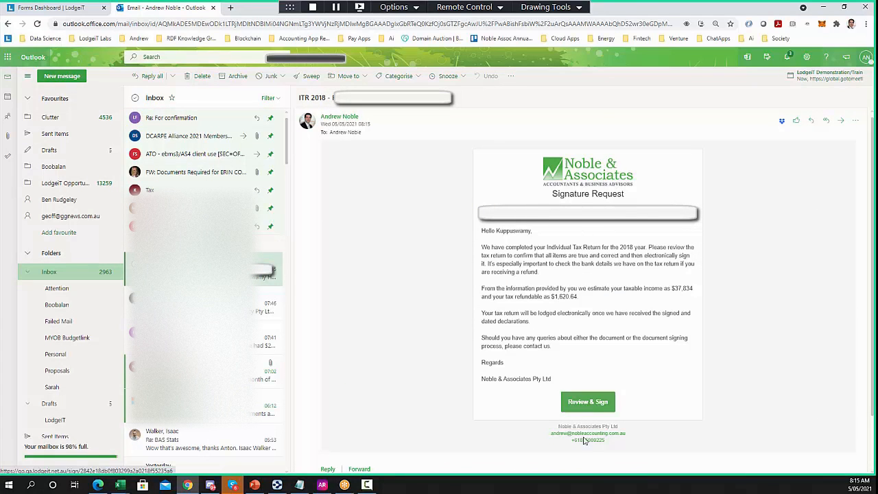
left_click_drag(621, 446, 539, 428)
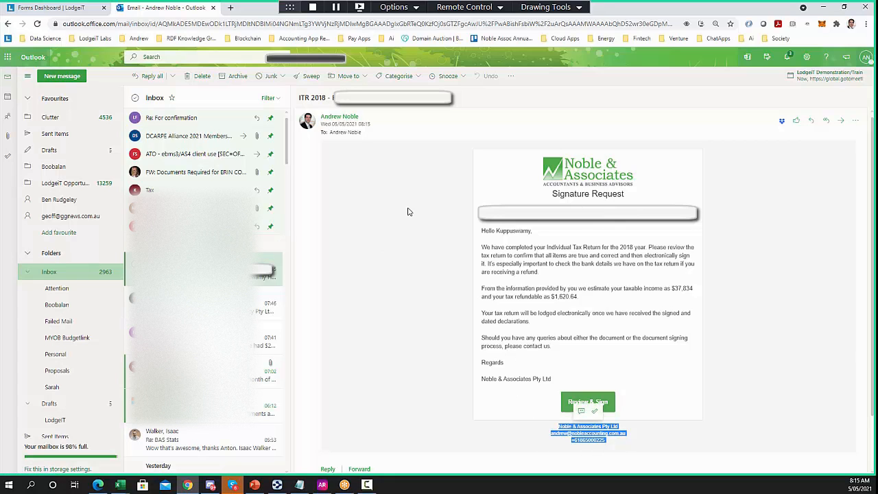
mouse_move(329, 118)
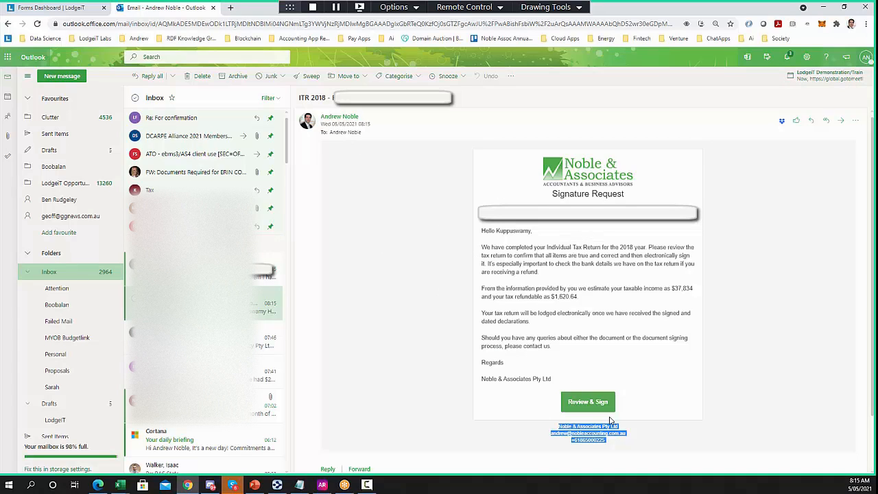
left_click(582, 402)
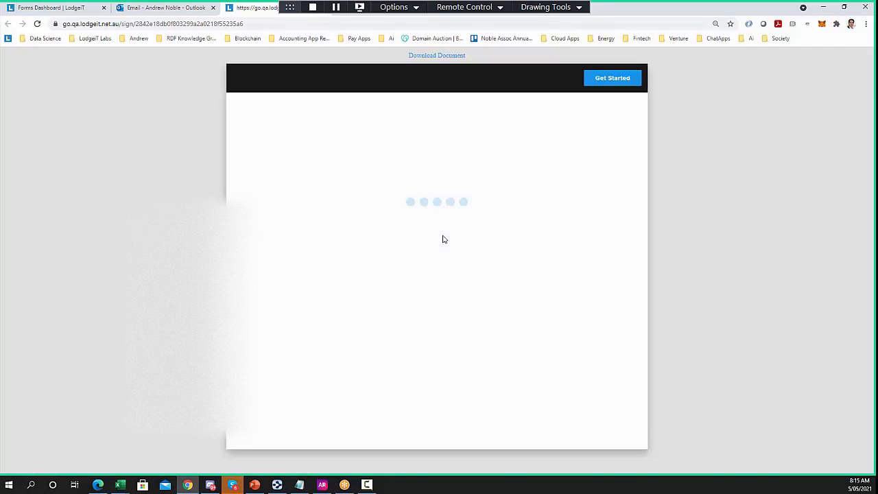
Draw a signature in the first required declaration signature field
scroll(553, 232, "down", 10)
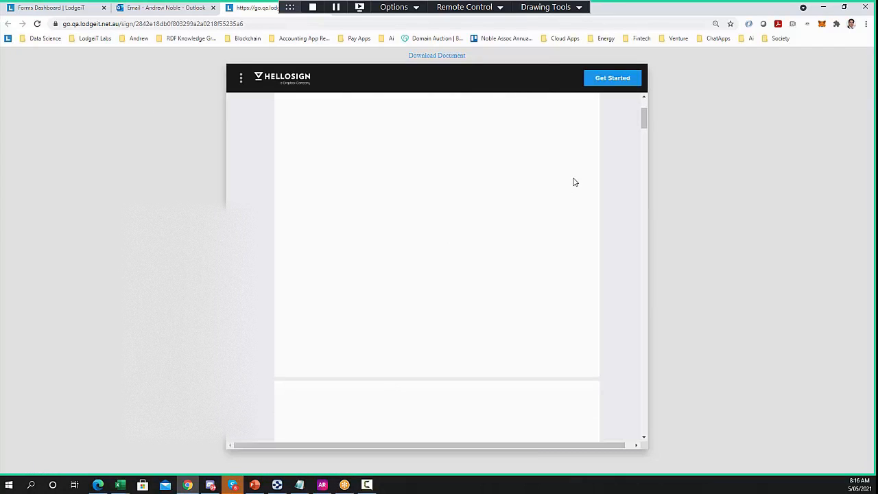
scroll(564, 220, "down", 8)
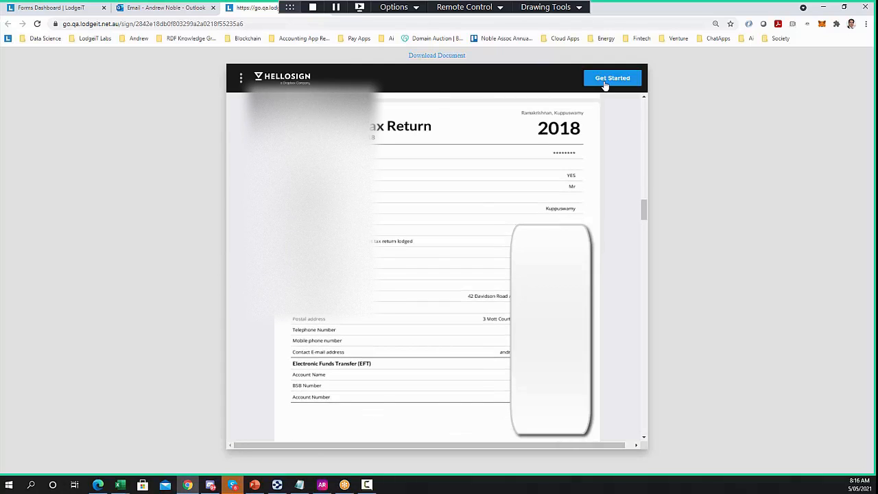
left_click(606, 81)
left_click(380, 265)
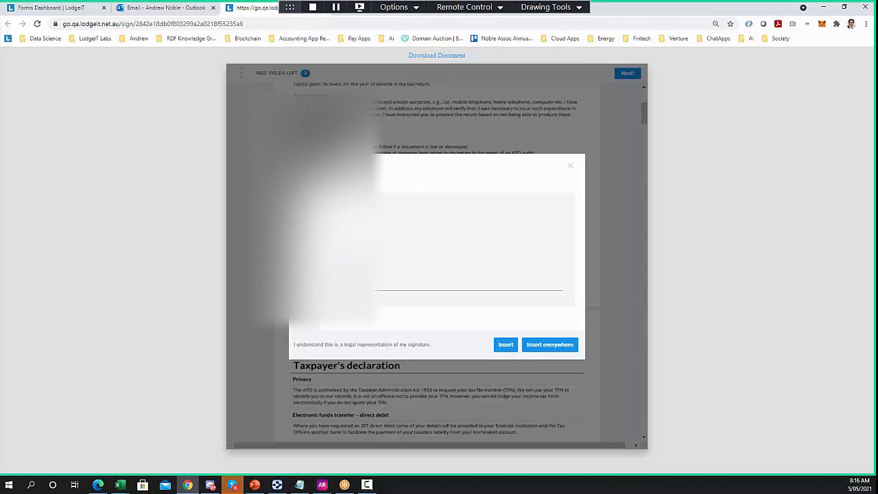
mouse_move(372, 264)
left_mouse_down()
mouse_move(401, 260)
mouse_move(420, 211)
left_mouse_up()
mouse_move(414, 266)
left_mouse_down()
mouse_move(441, 216)
mouse_move(439, 267)
mouse_move(474, 240)
mouse_move(504, 268)
left_mouse_up()
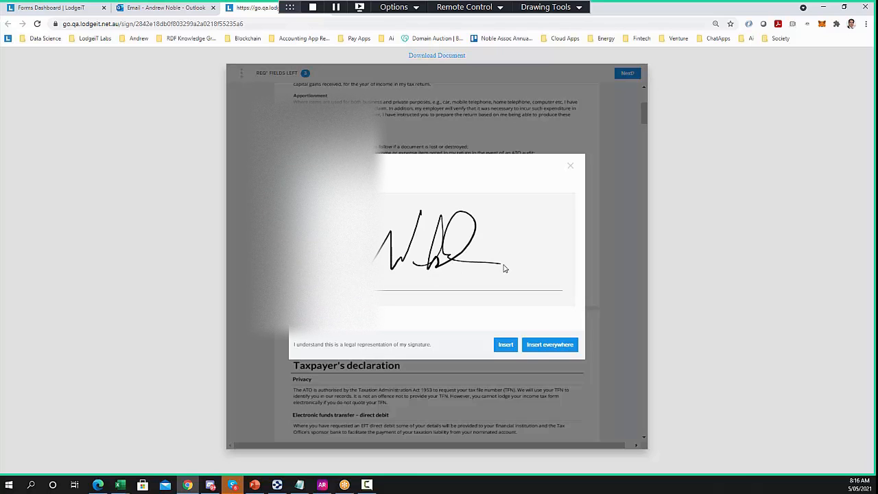
Insert the signature everywhere, agree to finalise, and return to the Forms Dashboard
left_click(537, 345)
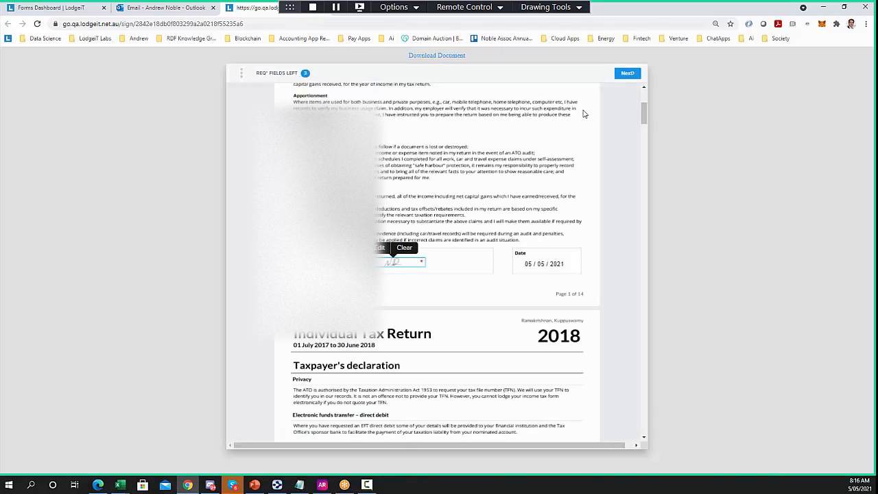
left_click(628, 73)
left_click(577, 96)
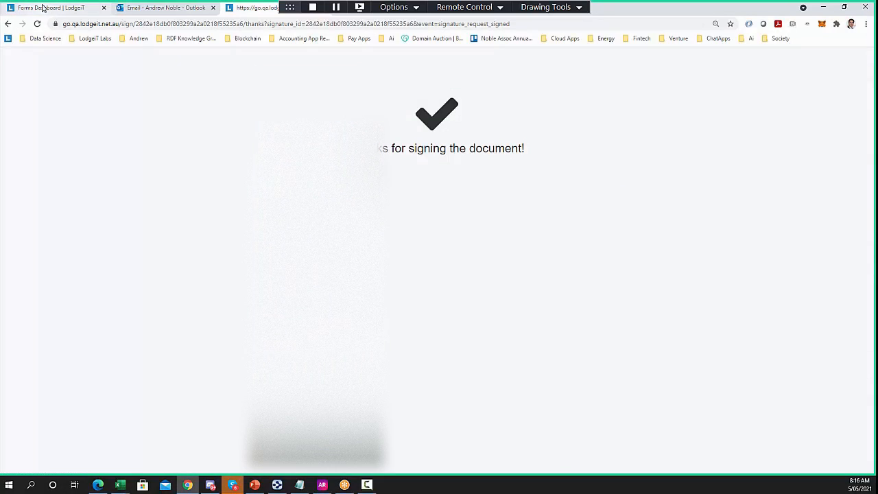
left_click(40, 8)
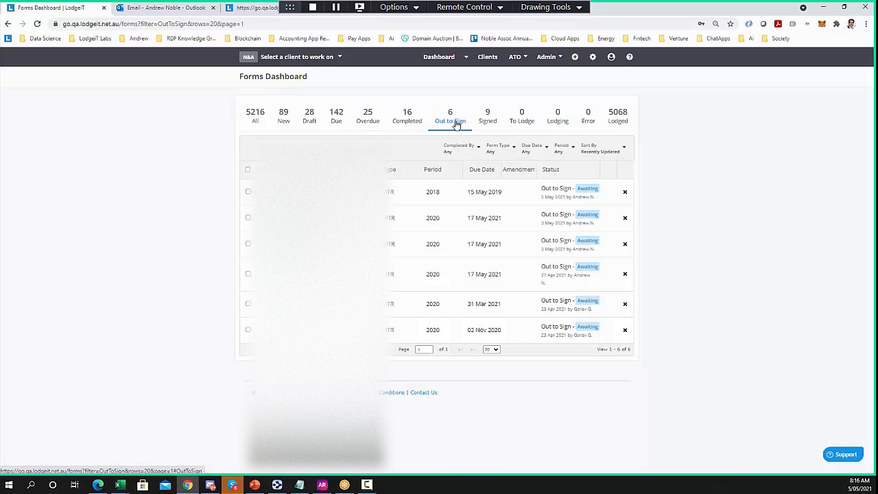
Reload the dashboard, show the Signed forms and select them all
right_click(155, 195)
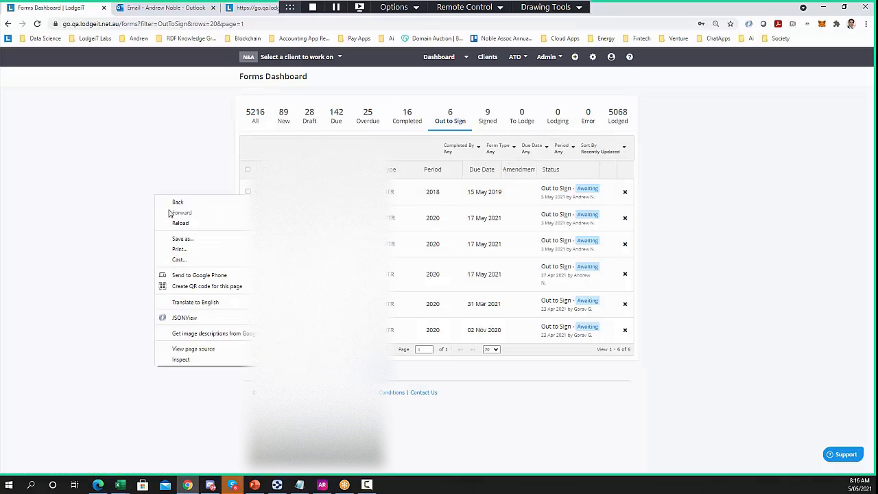
left_click(181, 226)
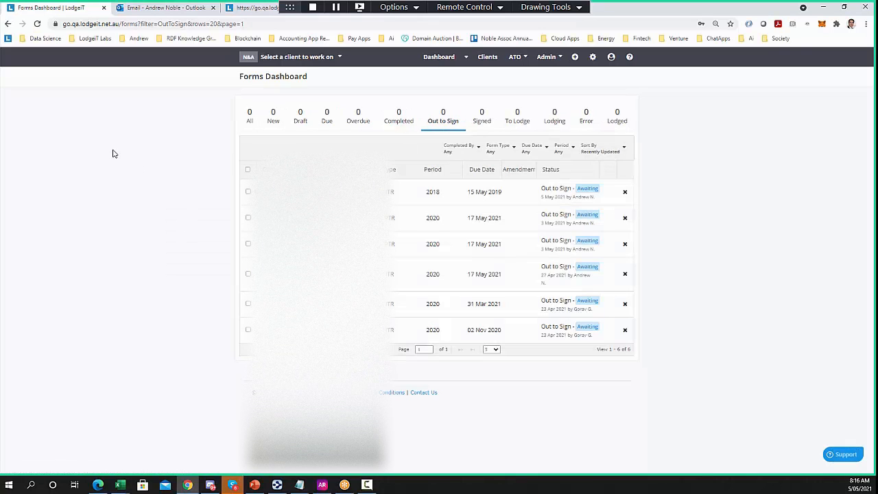
right_click(140, 203)
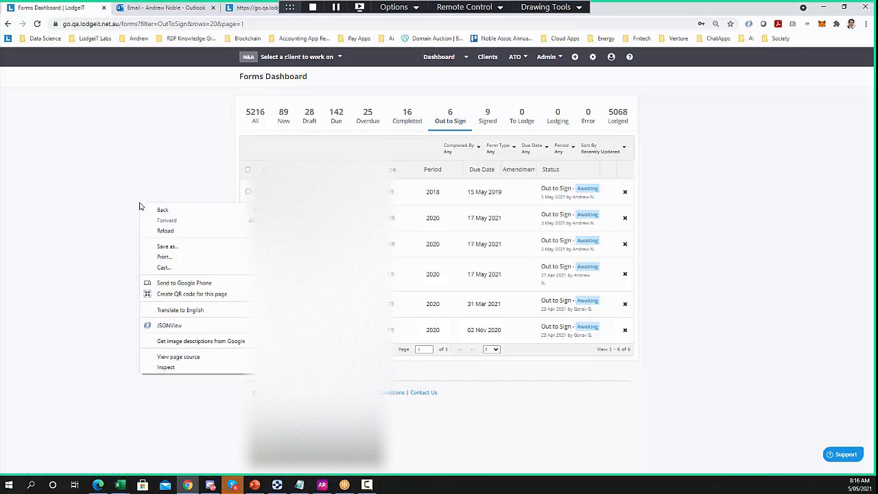
left_click(156, 230)
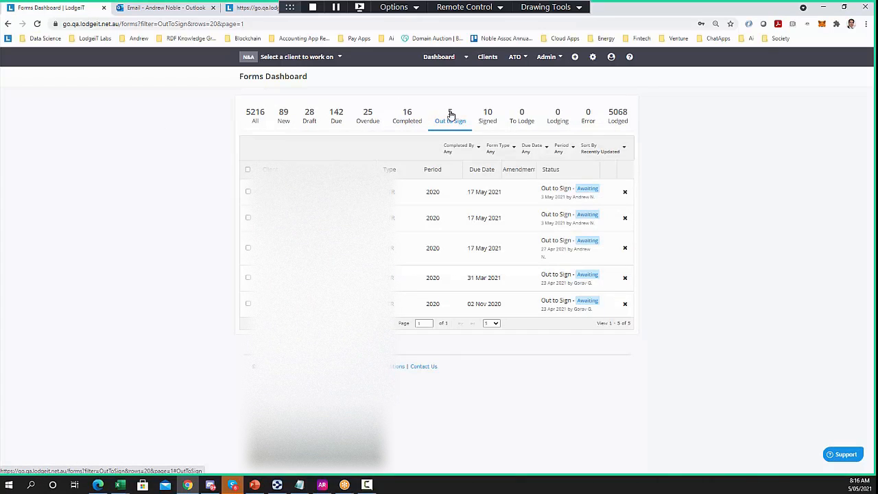
left_click(487, 121)
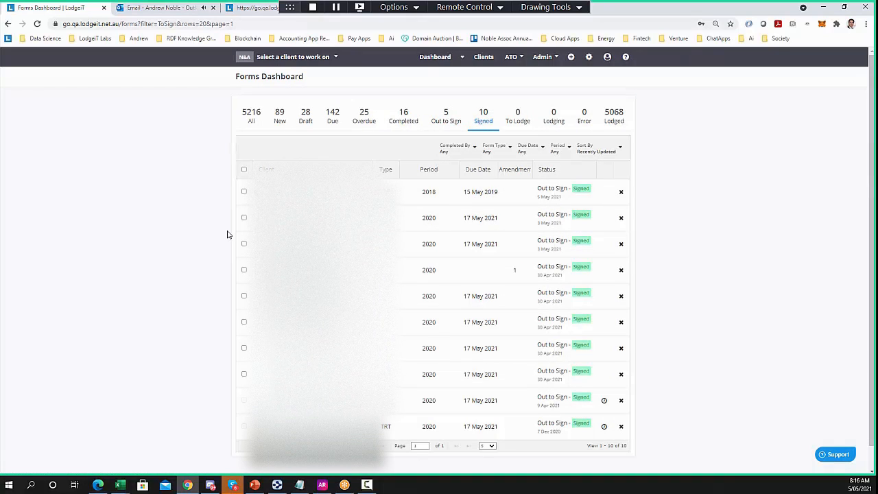
left_click(244, 169)
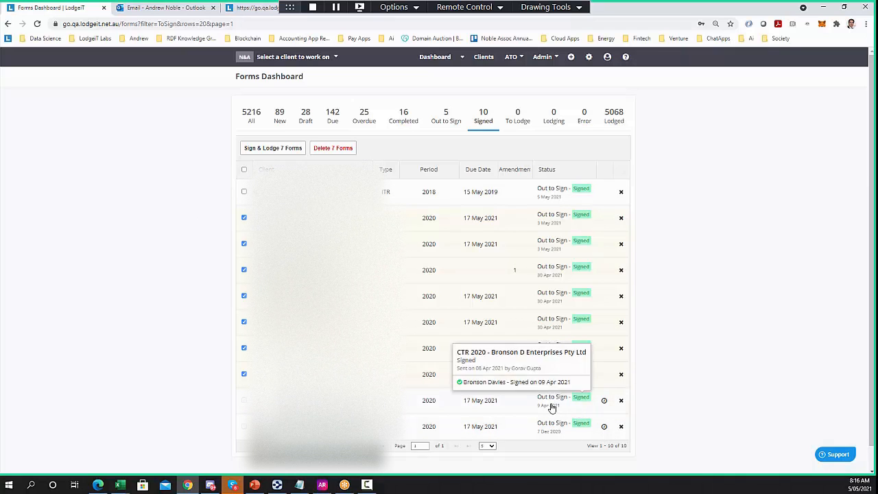
Sign and lodge the 7 selected forms, confirm the declaration, and refresh the dashboard
mouse_move(604, 408)
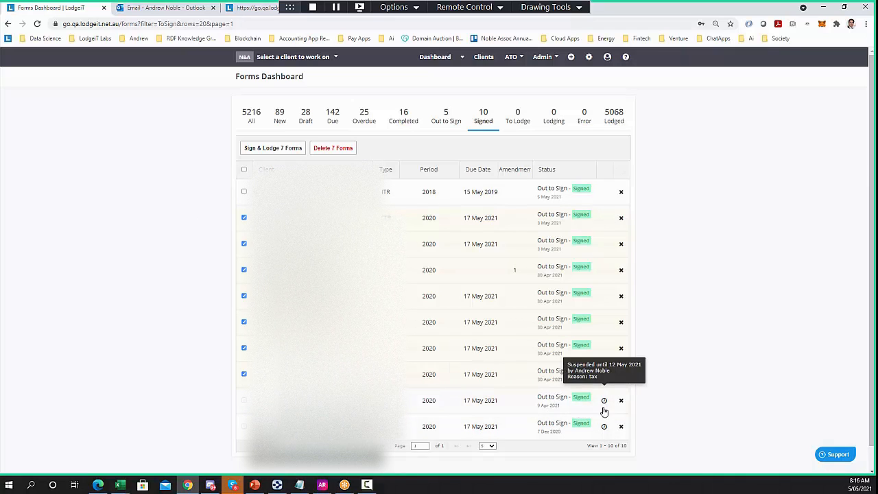
mouse_move(606, 428)
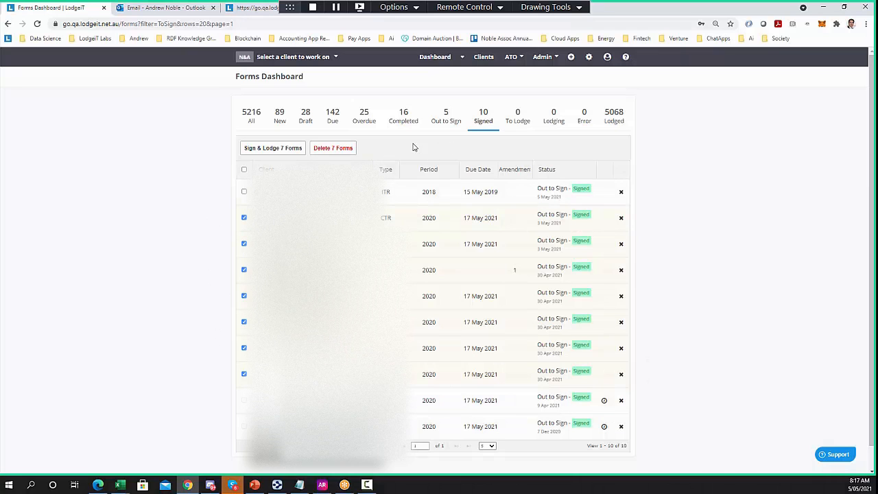
left_click(274, 148)
left_click(447, 325)
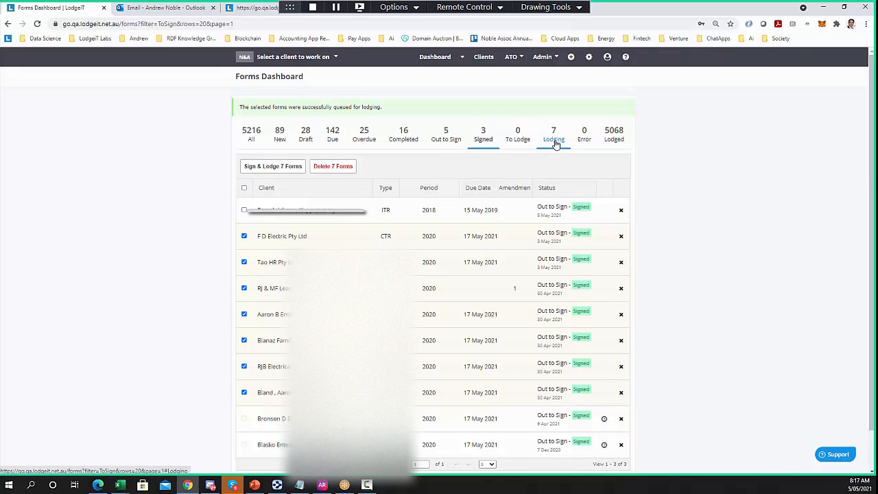
right_click(196, 163)
left_click(206, 188)
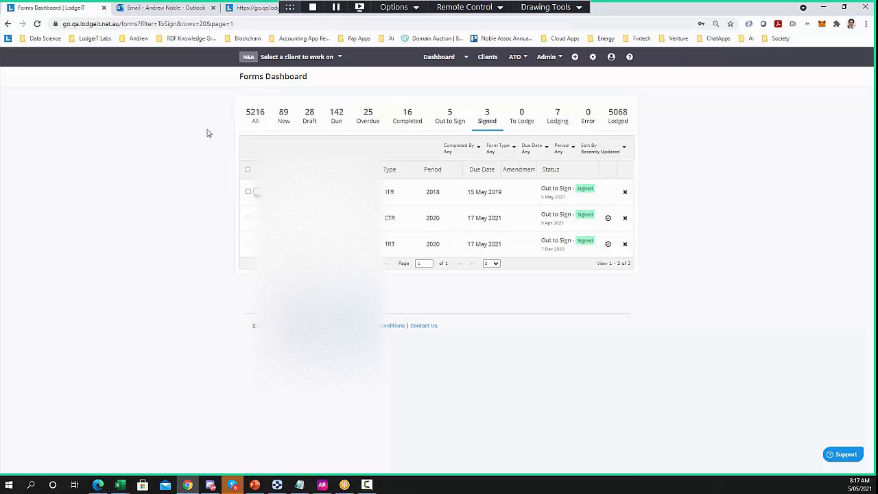
left_click(177, 11)
Preview and scroll the signed ITR 2018 PDF from the Thanks for signing email, then return to LodgeiT
left_click(185, 274)
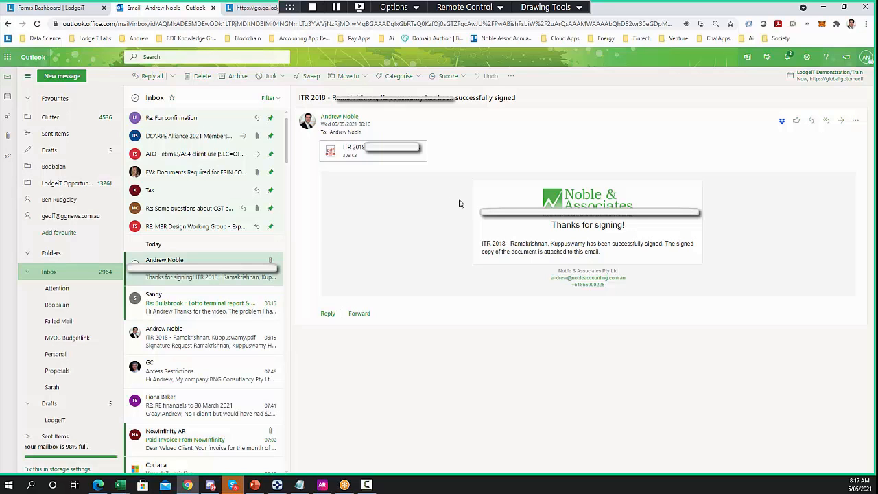
left_click(405, 158)
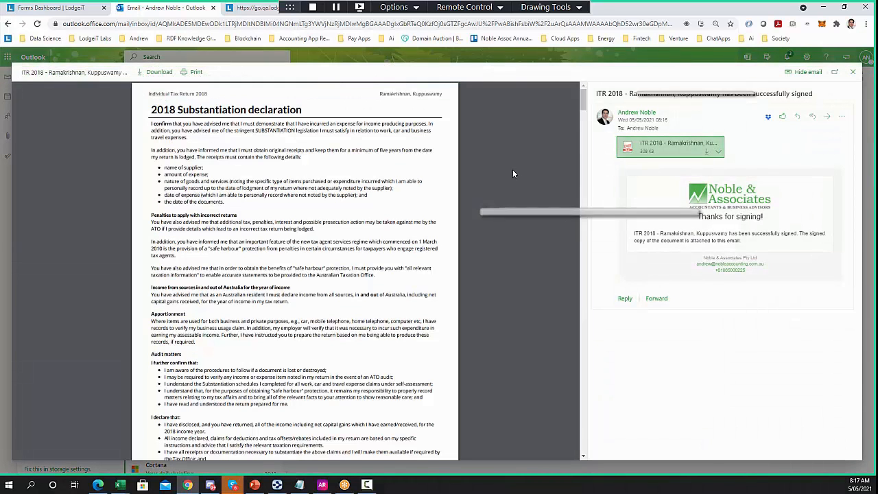
left_click_drag(582, 101, 565, 263)
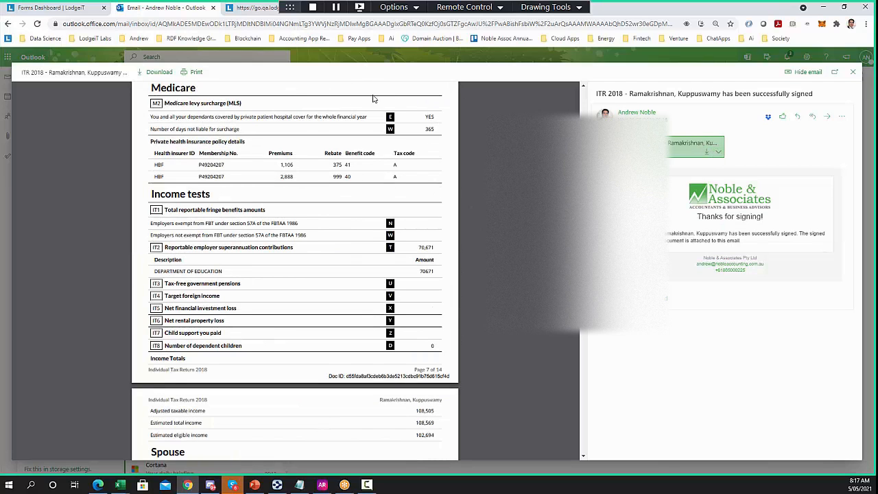
left_click(59, 10)
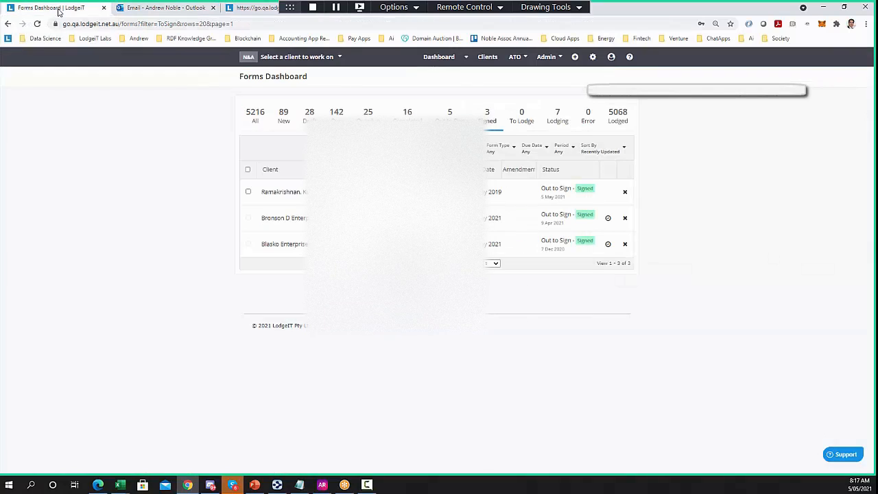
Switch to the client by searching their name in Select a client to work on
left_click(304, 60)
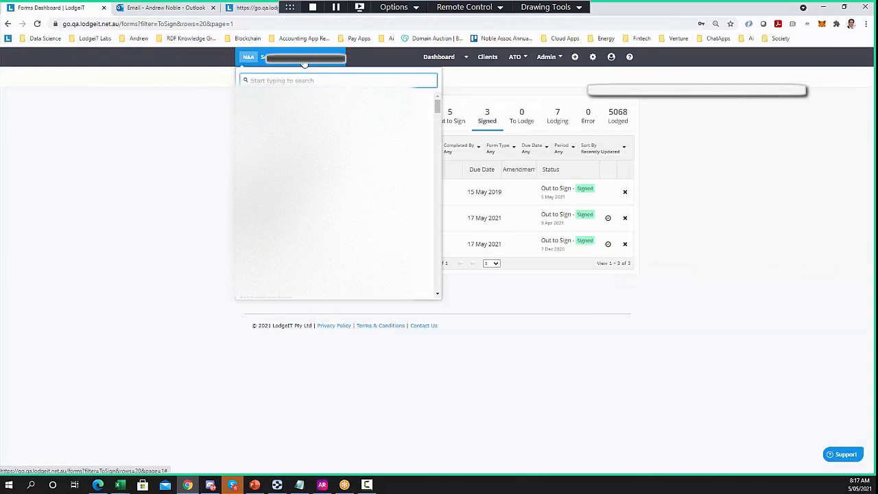
type("swami")
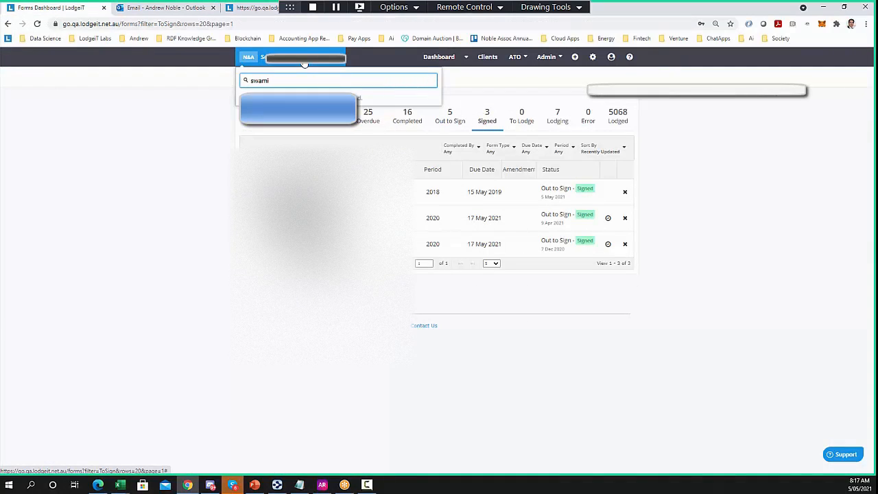
key("Return")
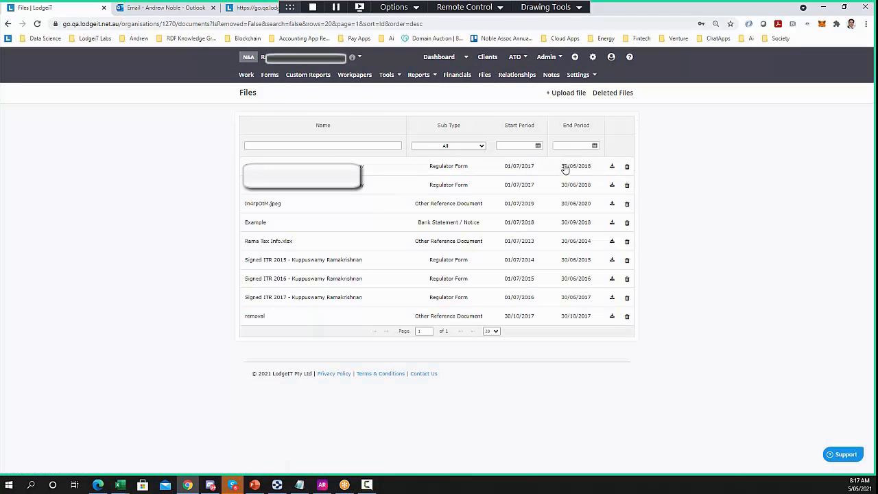
Open the signed 2018 return from Files, scroll to its Document History, then refresh the files list
left_click(612, 166)
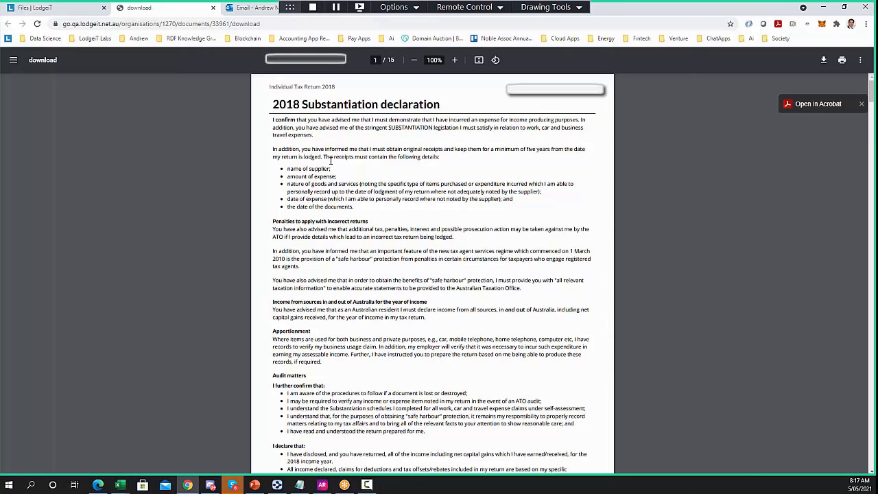
left_click_drag(869, 93, 871, 458)
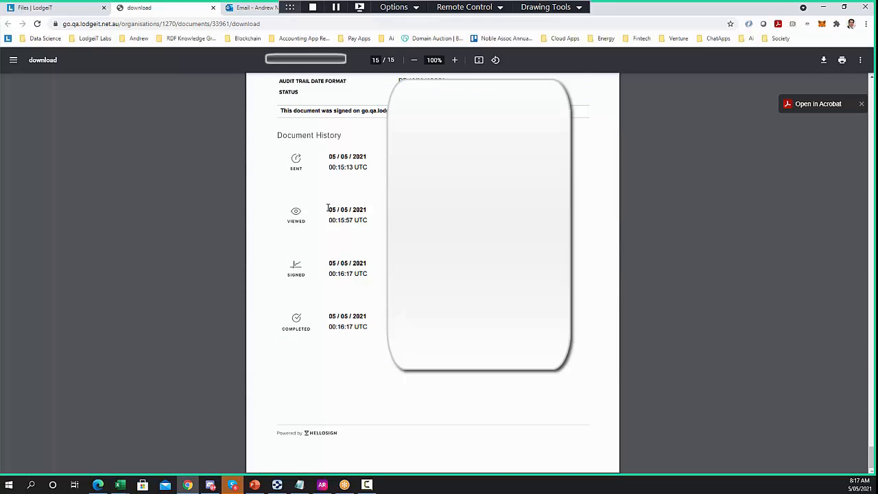
scroll(327, 207, "up", 1)
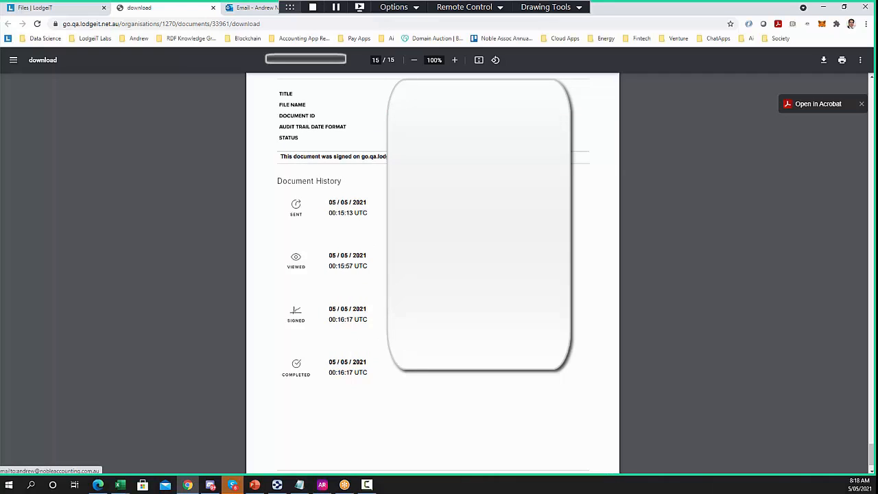
left_click(213, 7)
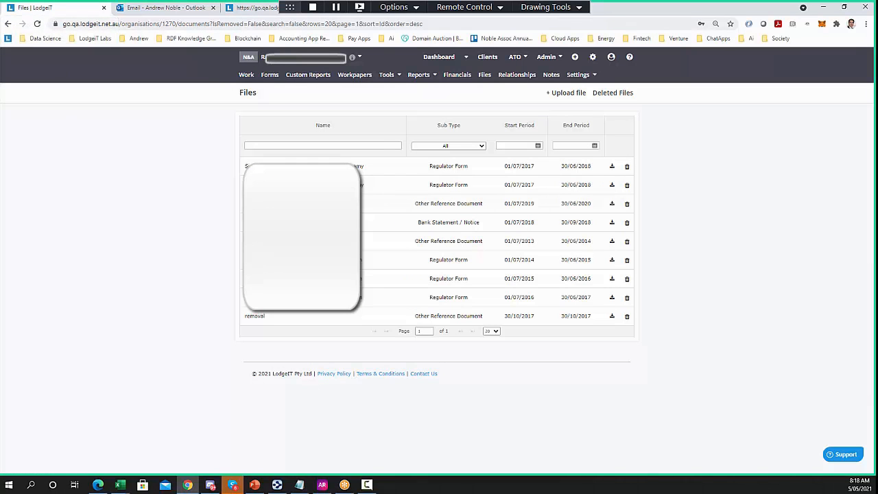
left_click(483, 78)
left_click(485, 79)
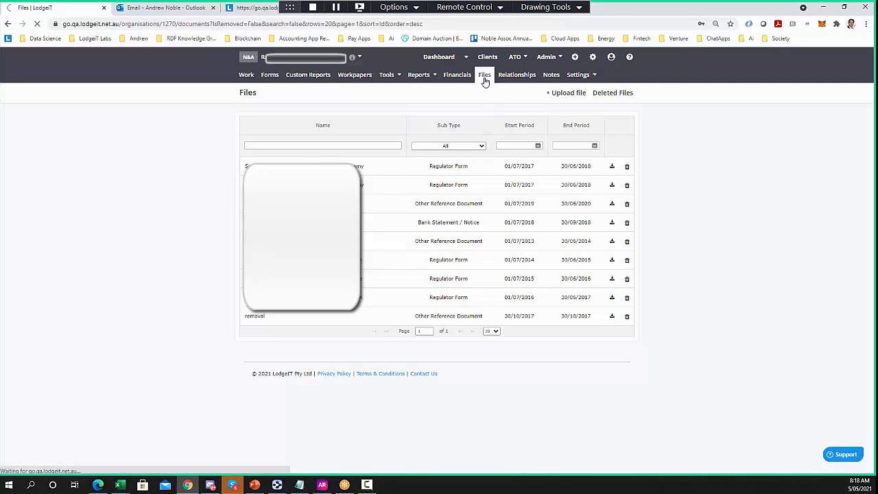
Start a new client document and browse the Regulator Notice sub types and regulators
left_click(561, 98)
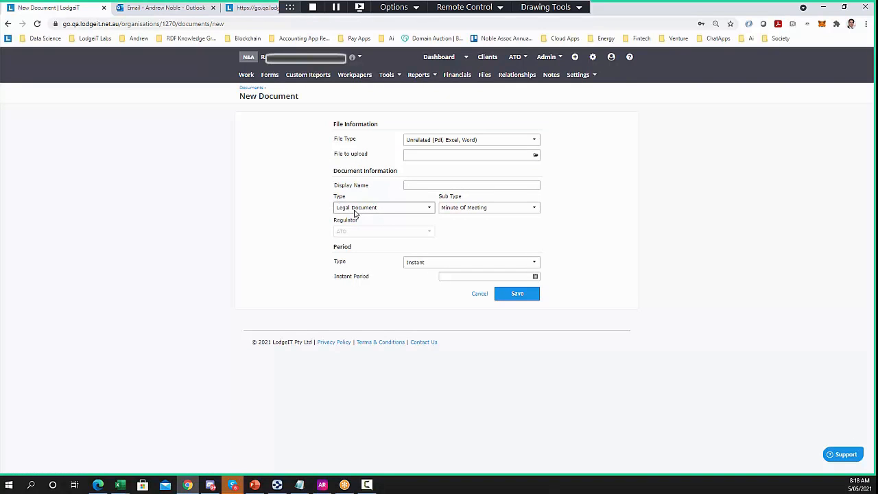
left_click(354, 208)
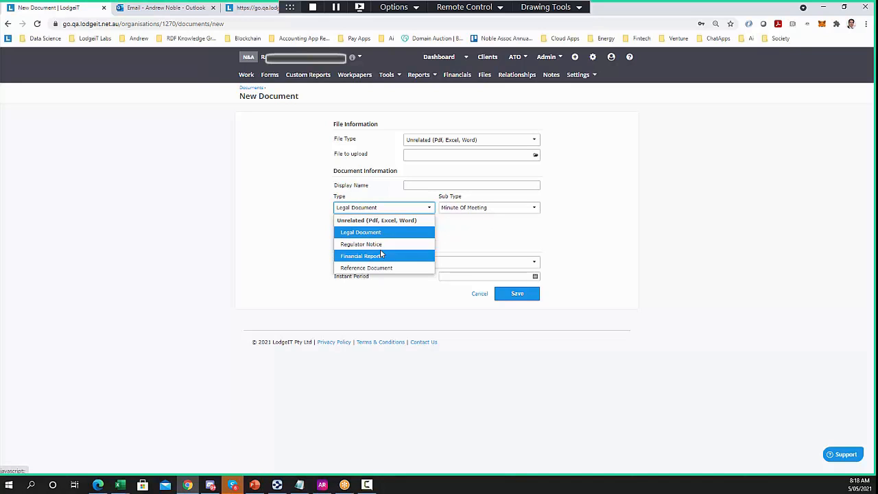
left_click(471, 210)
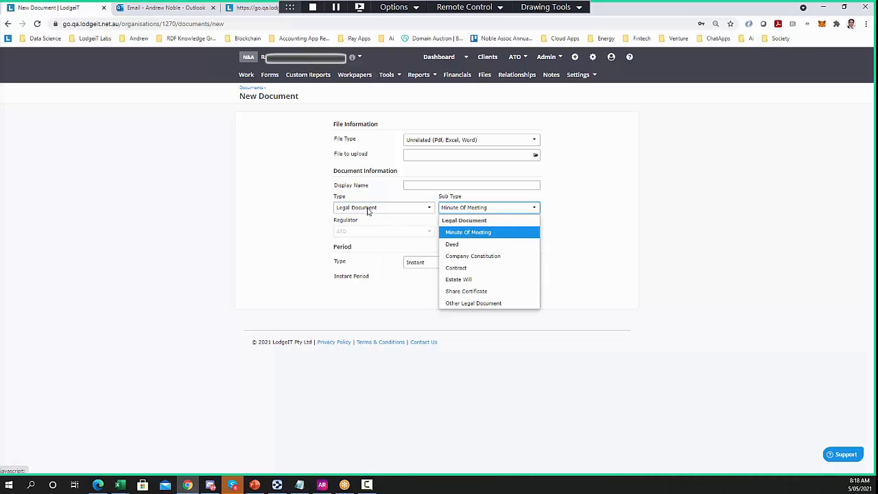
left_click(367, 208)
left_click(361, 245)
left_click(470, 210)
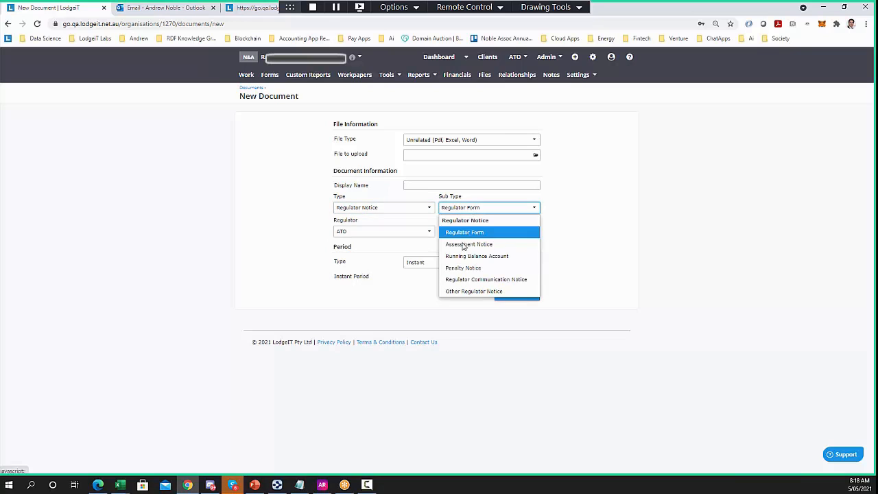
left_click(401, 233)
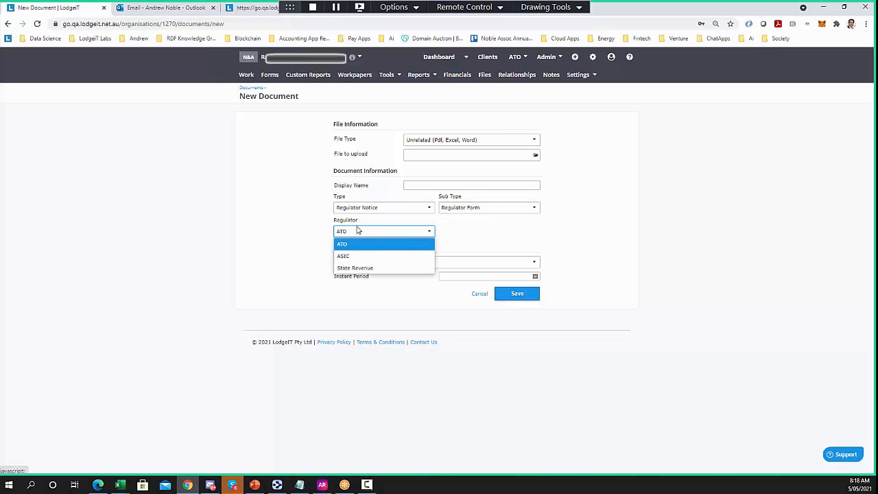
left_click(373, 208)
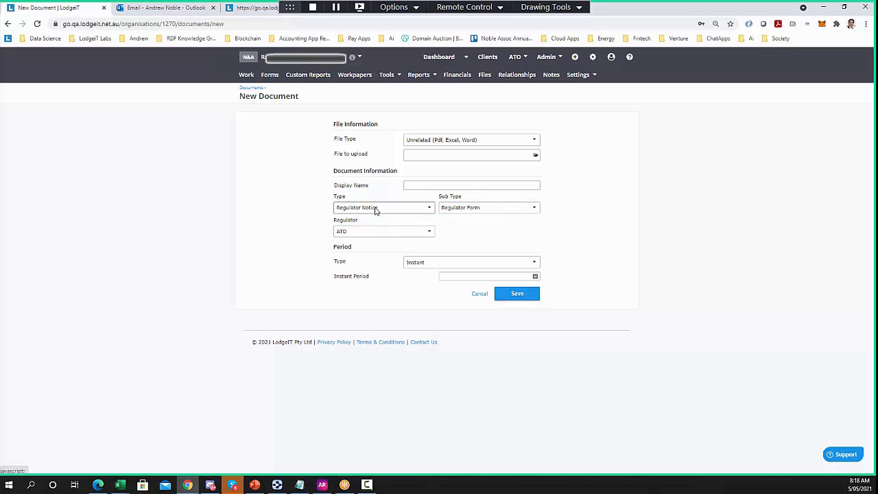
Browse the Financial Report and Reference Document sub types without choosing one
left_click(372, 208)
left_click(365, 256)
left_click(477, 207)
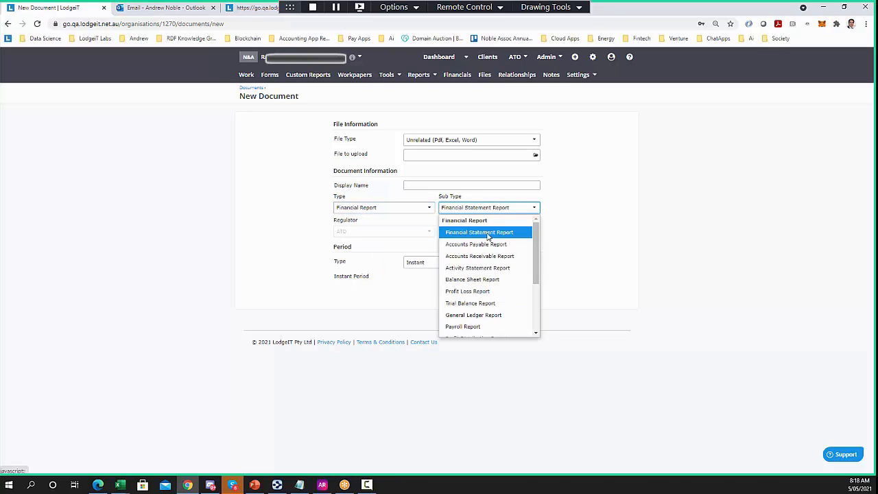
scroll(480, 275, "down", 3)
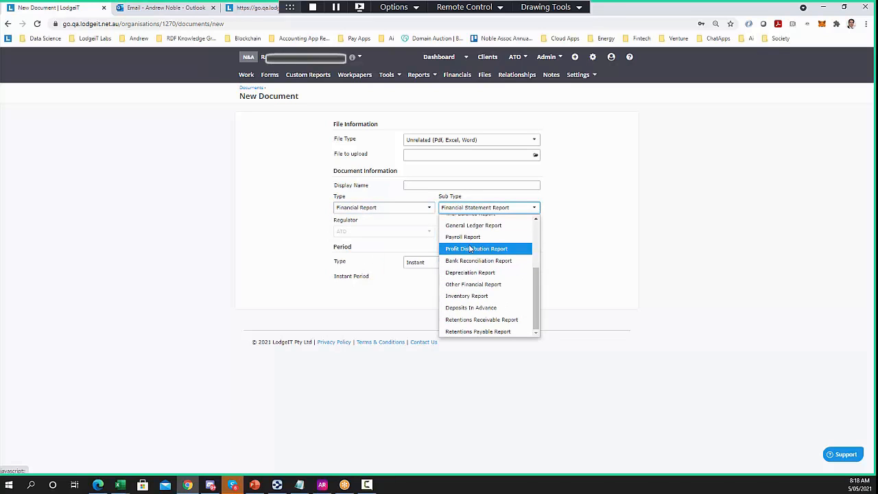
scroll(480, 274, "up", 3)
left_click(306, 221)
left_click(362, 208)
left_click(367, 267)
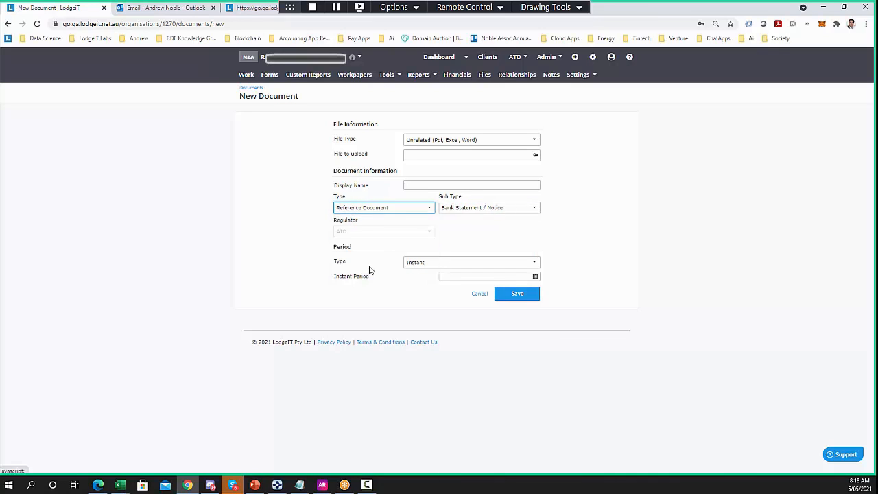
left_click(490, 207)
scroll(482, 258, "down", 1)
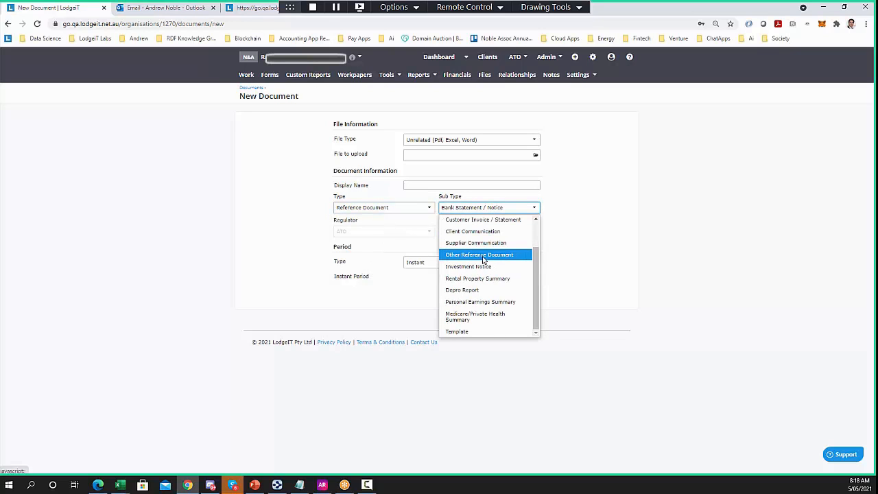
scroll(483, 264, "up", 1)
scroll(484, 266, "down", 1)
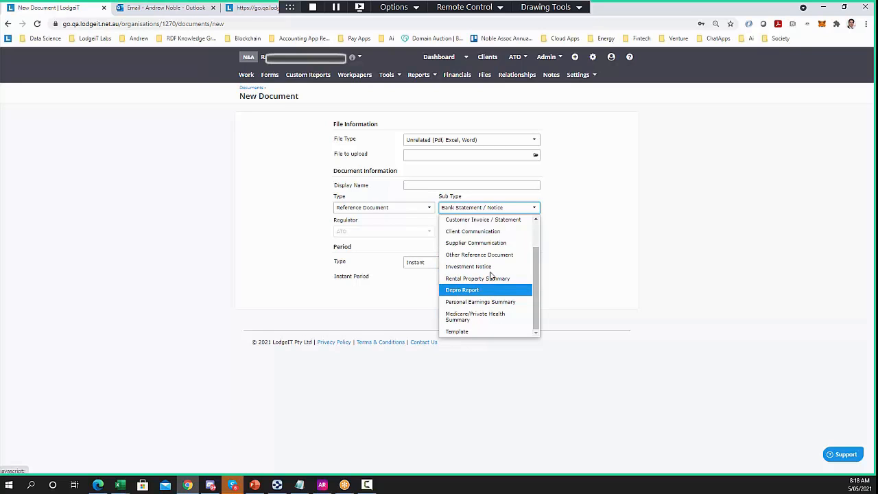
left_click(271, 242)
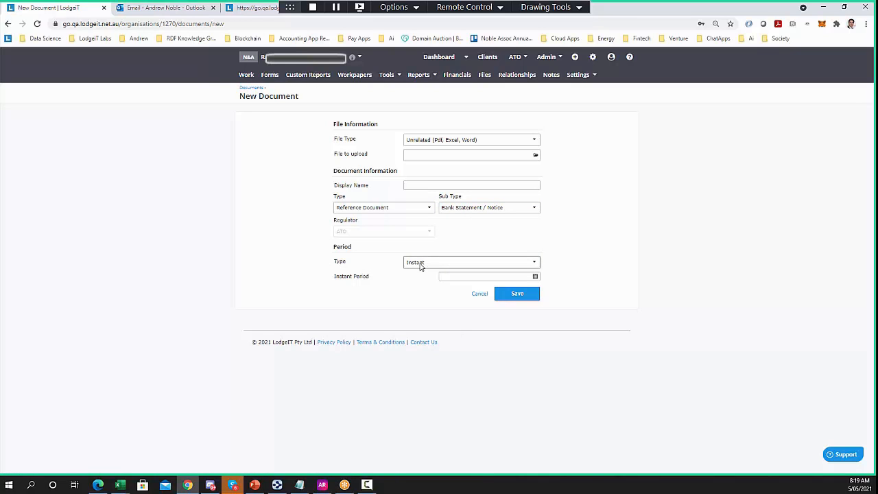
Set the document type to Legal Document with sub type Deed
left_click(408, 208)
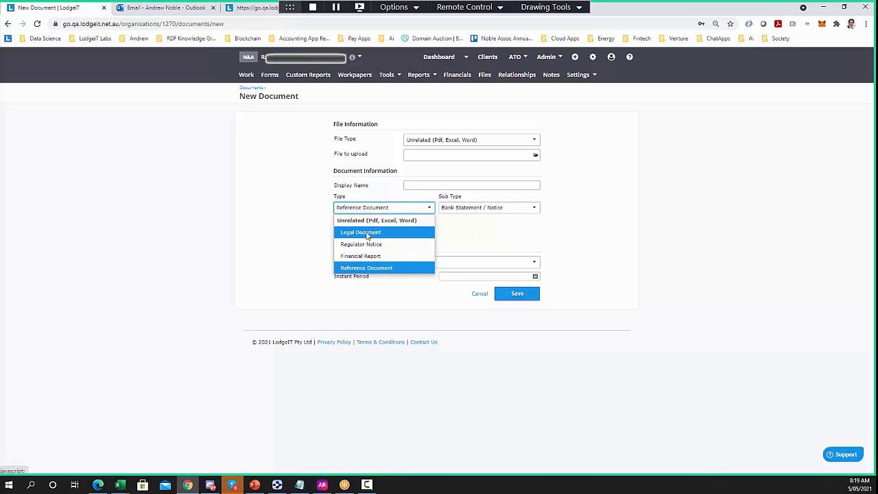
left_click(360, 232)
left_click(488, 207)
left_click(474, 244)
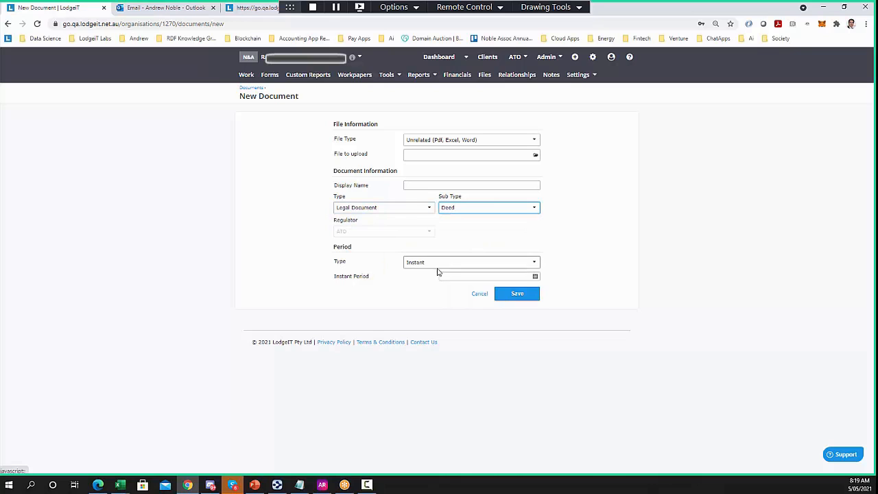
Change the type to Financial Report with sub type Profit Loss Report
left_click(386, 210)
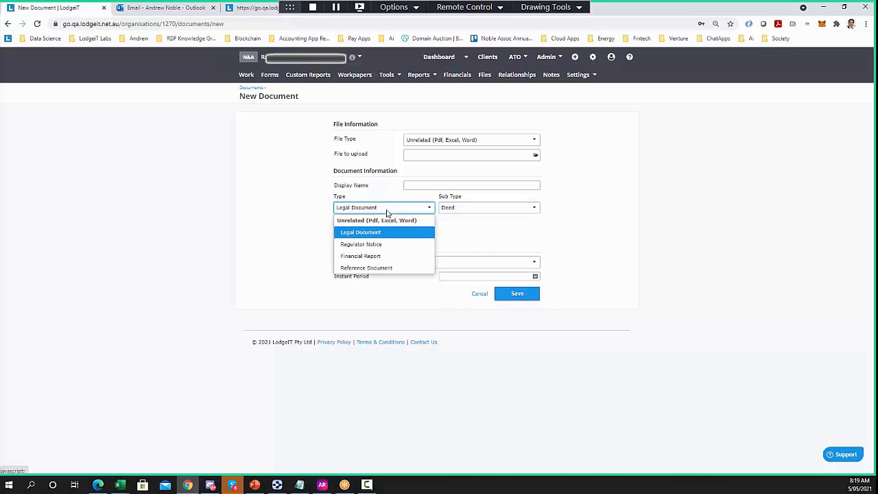
left_click(362, 256)
left_click(468, 211)
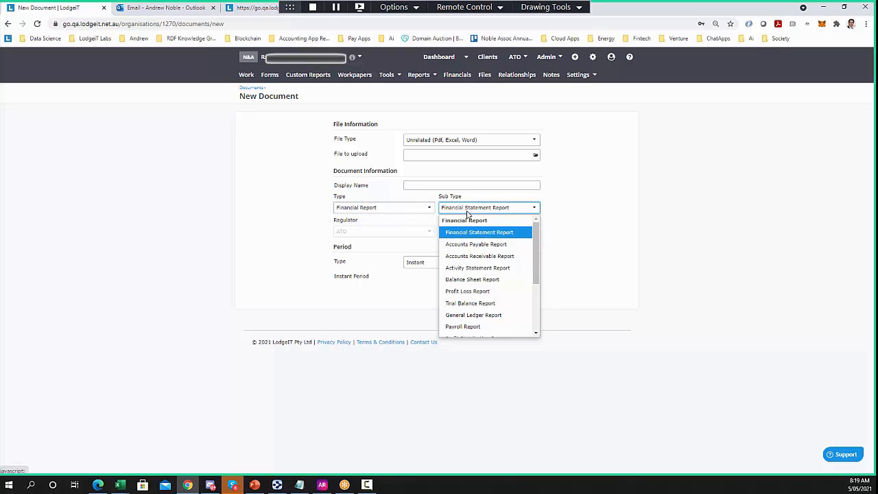
left_click(467, 291)
Set period type to Financial time frame association, financial year 2019 - 2020, period October - December
left_click(439, 263)
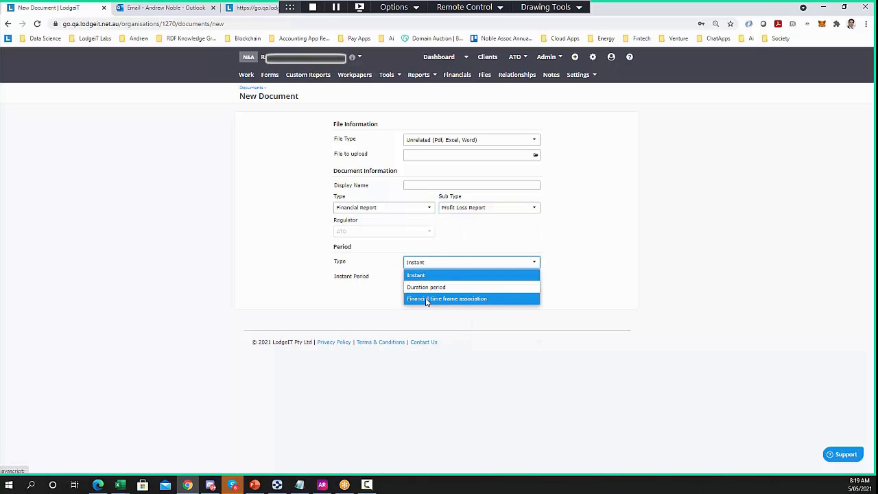
left_click(427, 287)
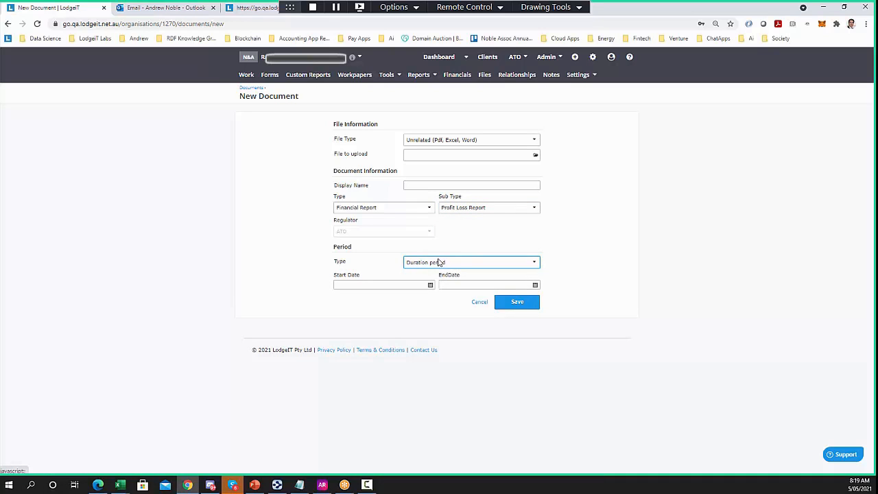
left_click(441, 262)
left_click(420, 299)
left_click(366, 293)
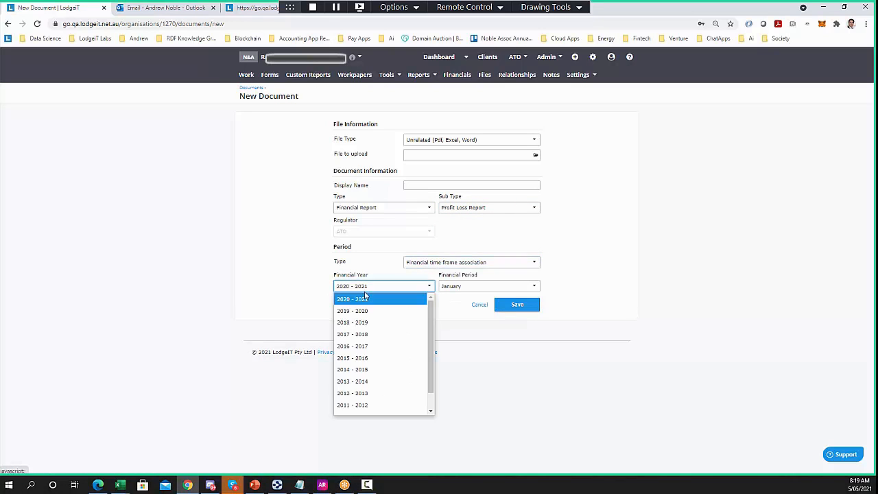
left_click(366, 312)
left_click(480, 288)
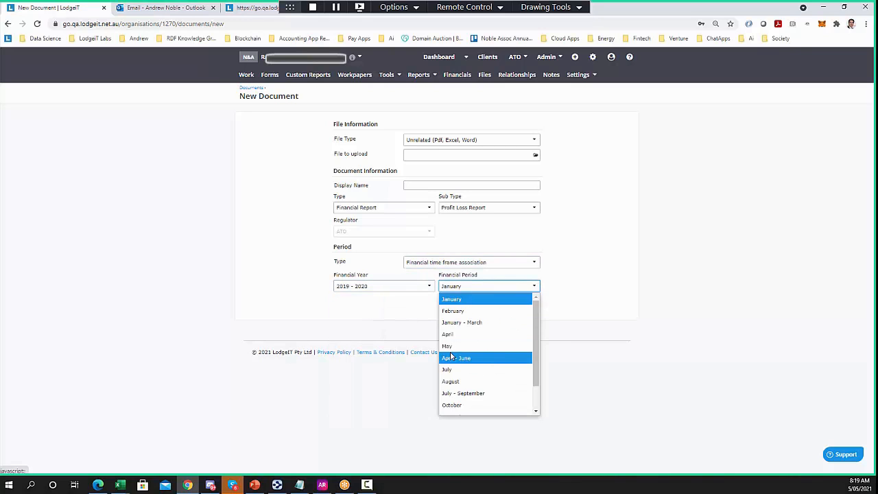
scroll(473, 361, "down", 4)
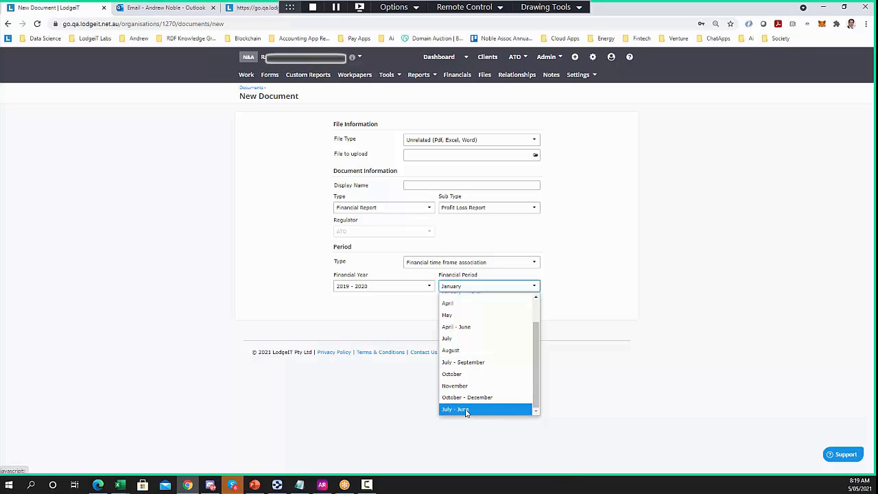
left_click(469, 398)
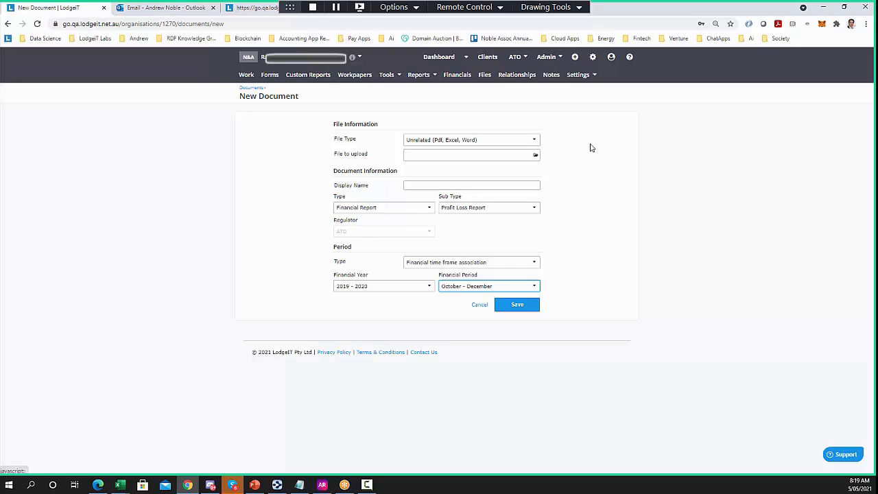
Look over the firm's Notifications page and then its Branding page
left_click(594, 57)
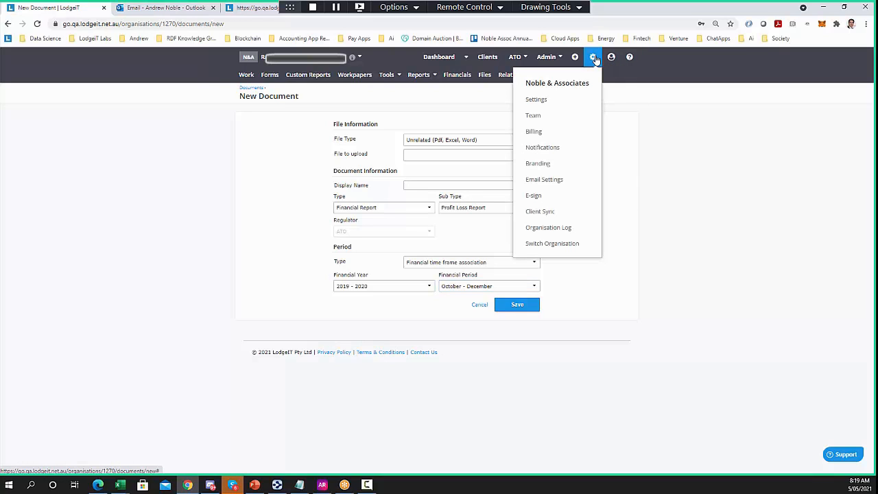
left_click(553, 150)
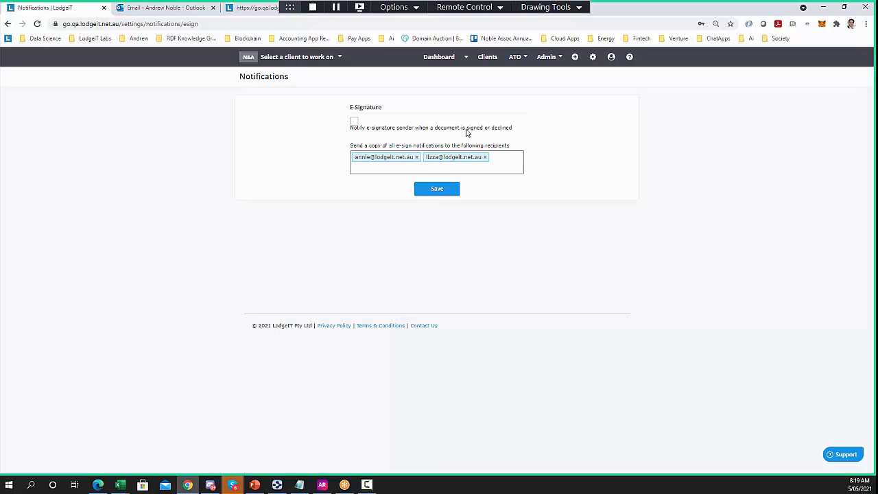
left_click(593, 57)
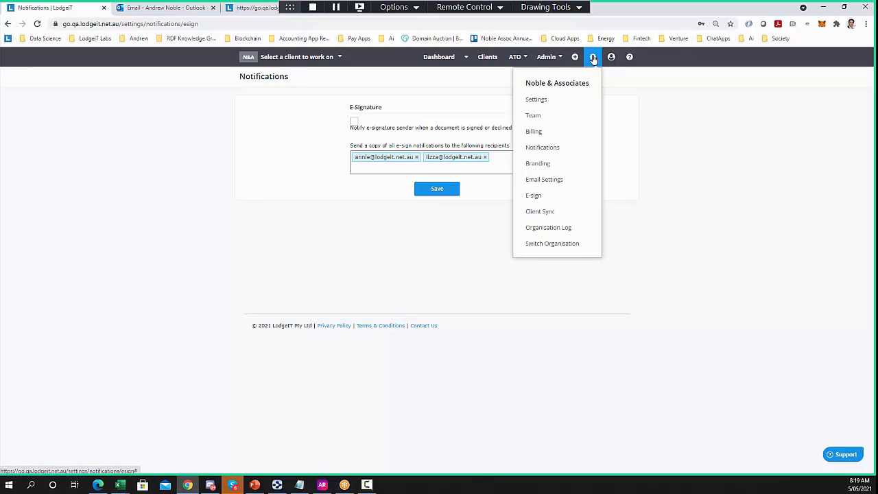
left_click(535, 166)
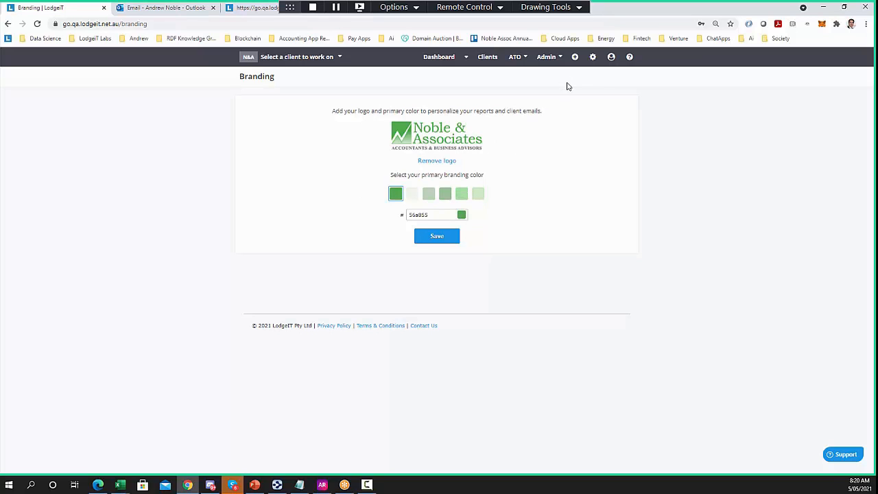
Check the connected Microsoft sending address on the Email Settings page
left_click(593, 57)
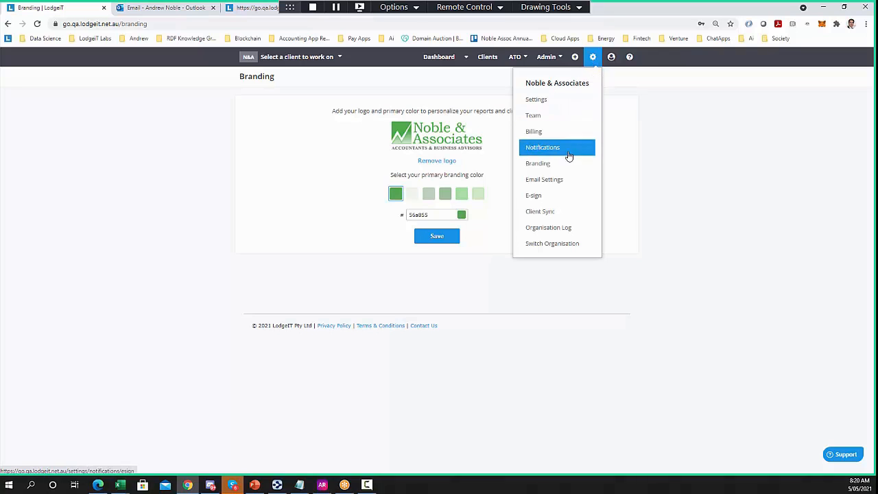
left_click(560, 181)
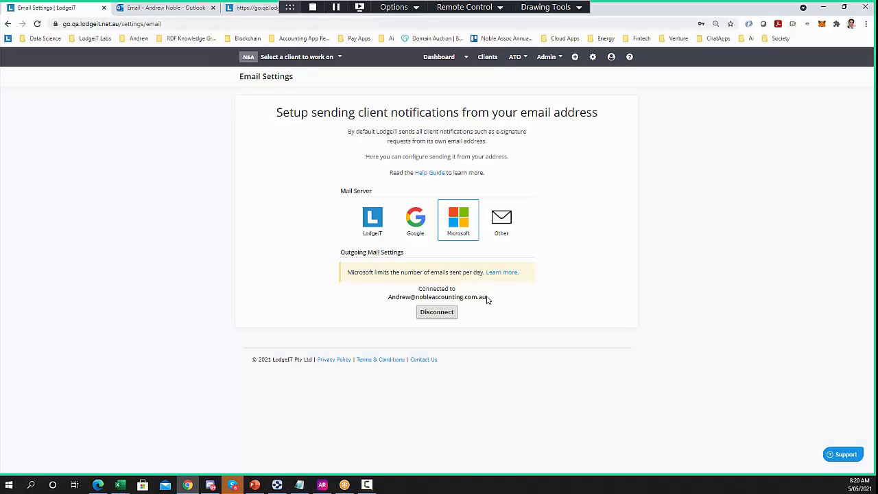
left_click_drag(486, 297, 389, 296)
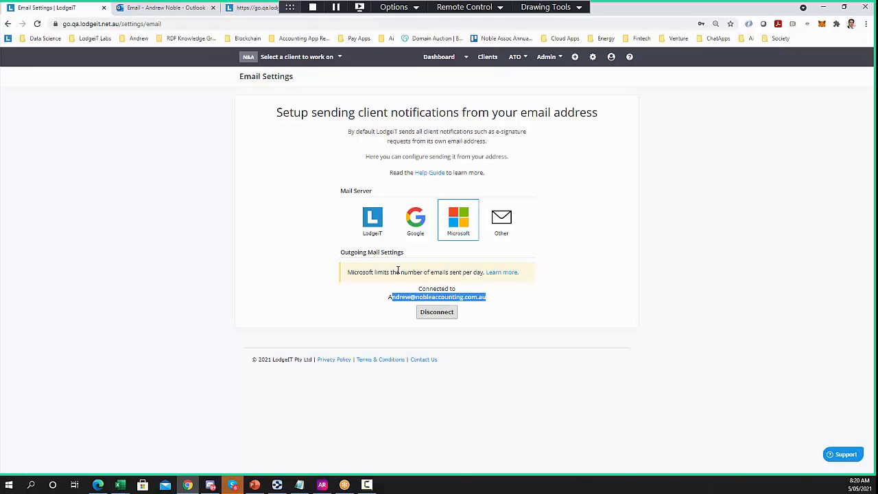
left_click(288, 245)
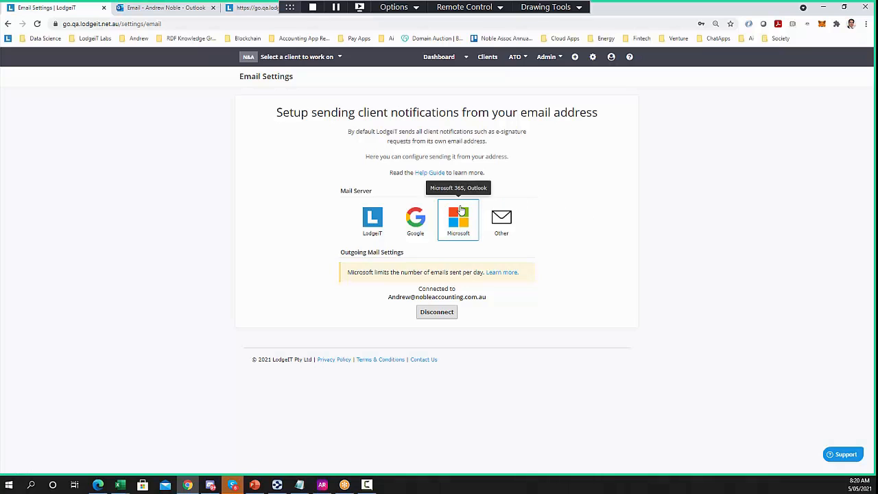
left_click(593, 57)
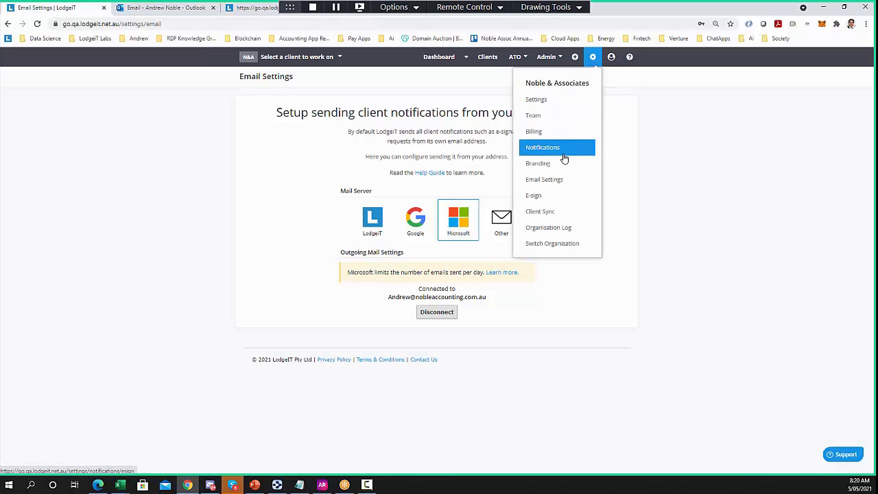
Open the ITR e-sign email template and read its body, including the {{TaxPayableOrRefundableAmount}} field
left_click(559, 198)
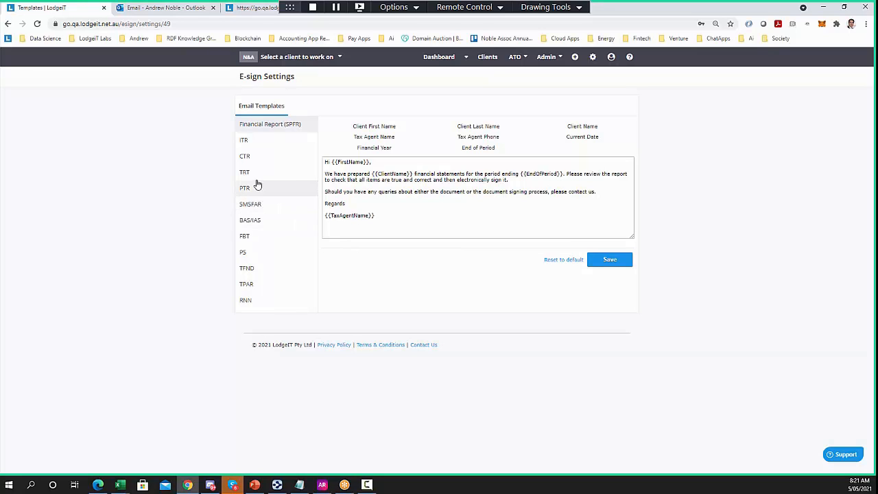
left_click(251, 145)
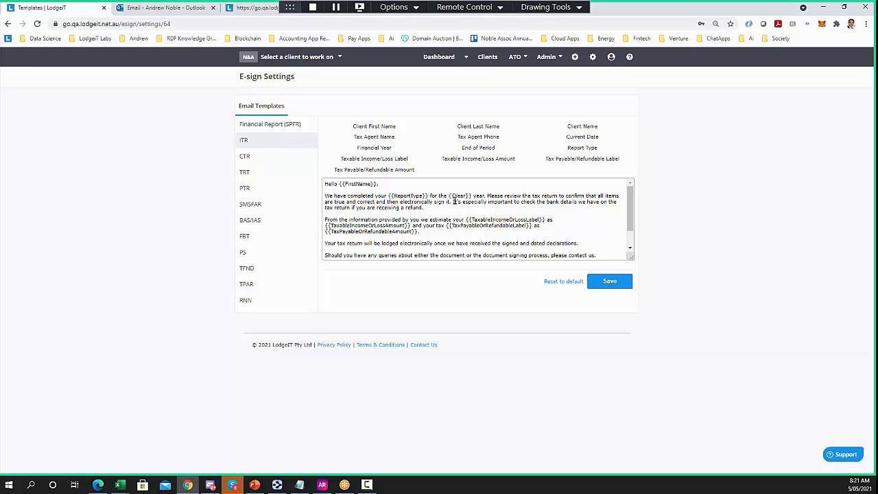
left_click_drag(454, 201, 594, 209)
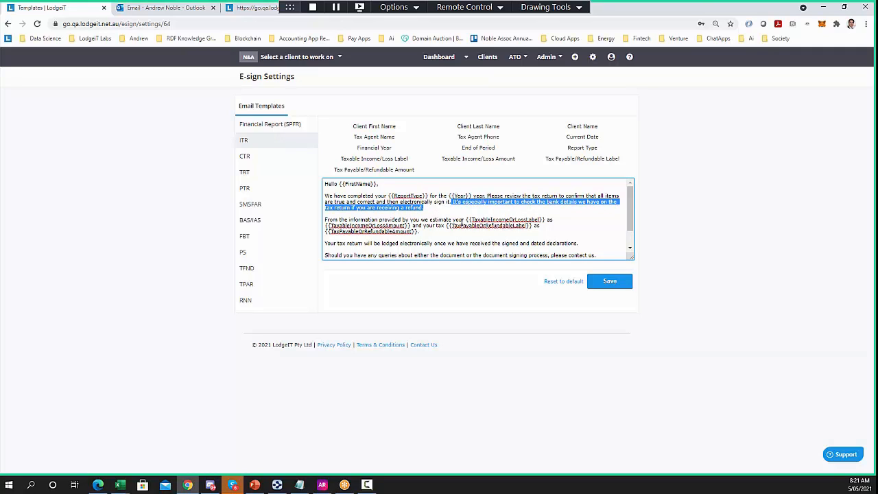
scroll(463, 221, "down", 1)
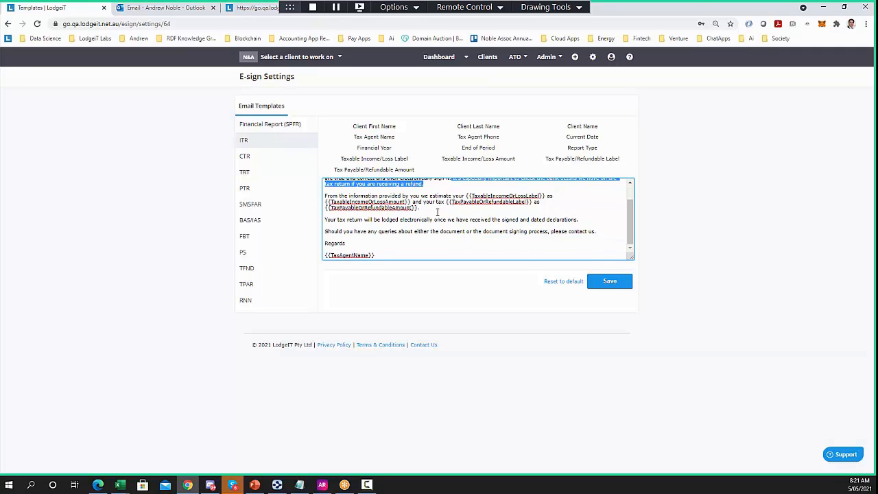
left_click_drag(419, 207, 322, 208)
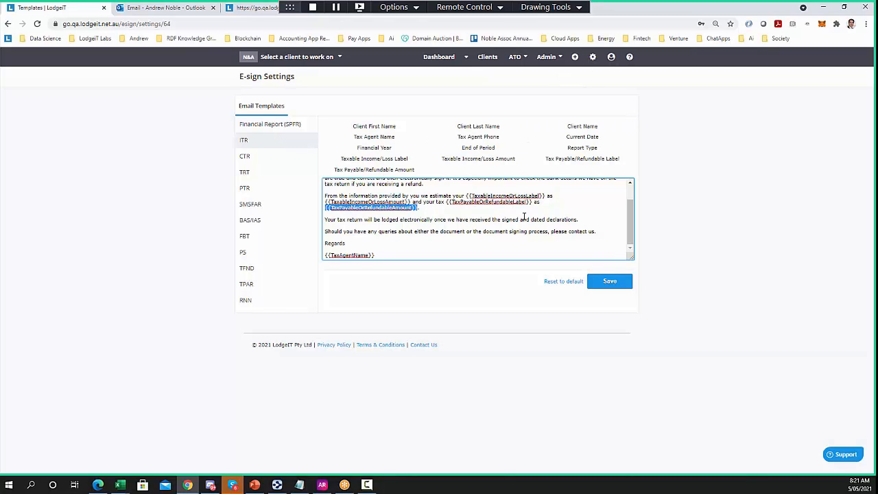
scroll(523, 217, "up", 1)
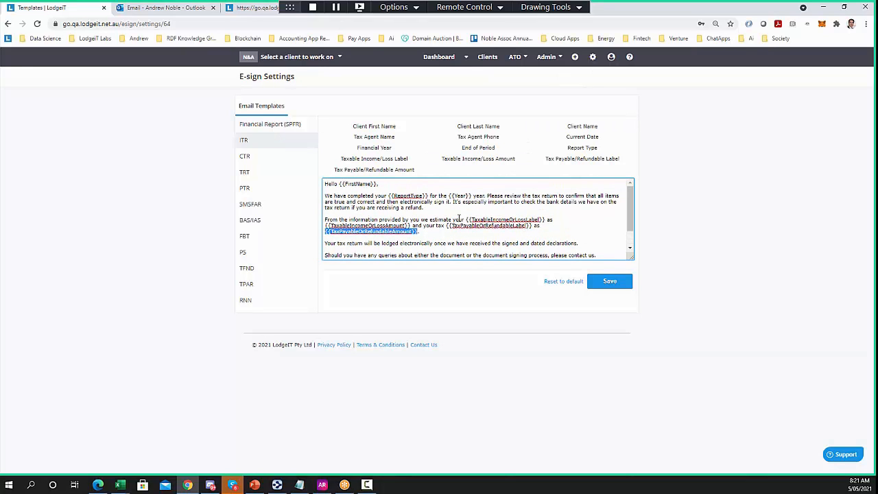
left_click(592, 58)
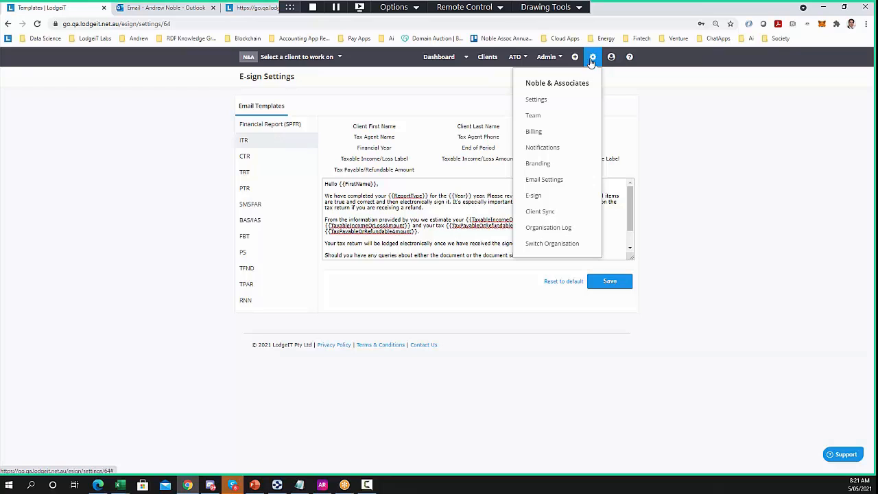
Switch to The Client Pty Ltd via 'the cli' and choose QuickBooks Online under Financials
left_click(146, 157)
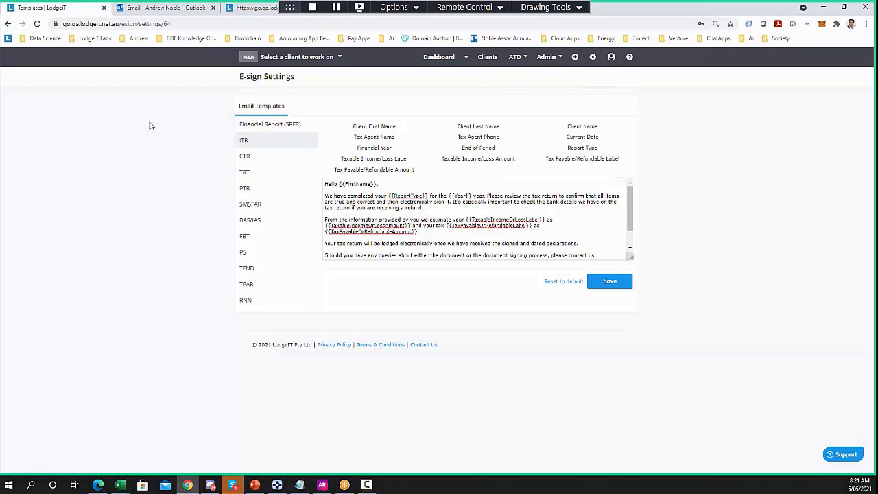
left_click(295, 60)
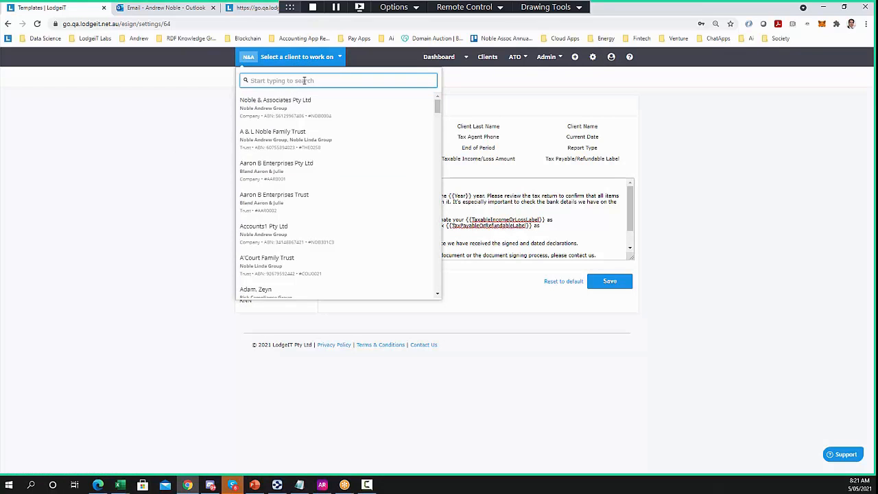
type("the cli")
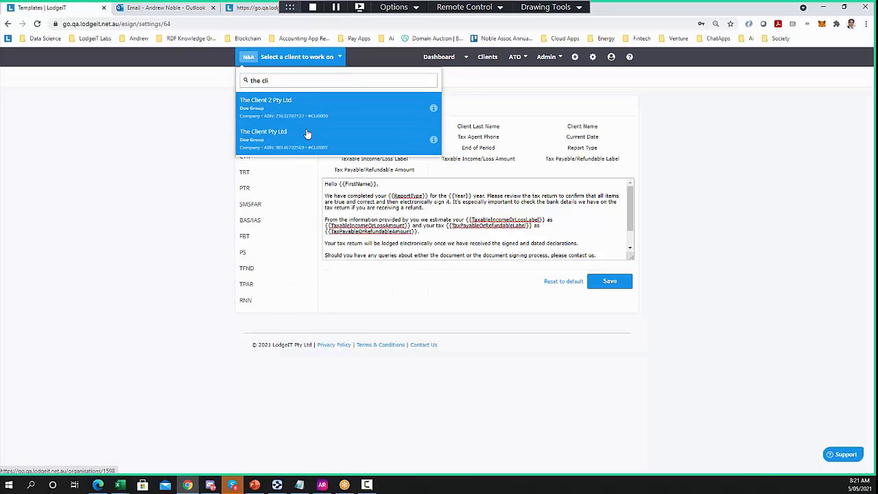
left_click(277, 134)
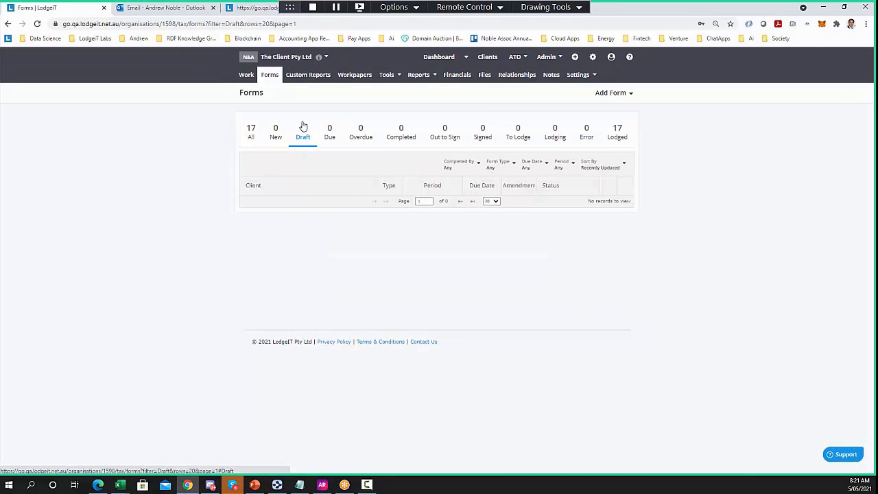
left_click(453, 88)
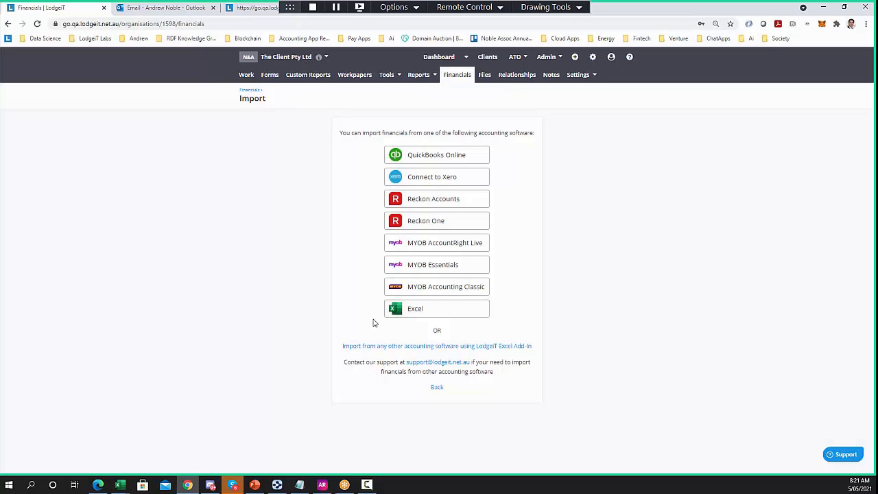
left_click(417, 161)
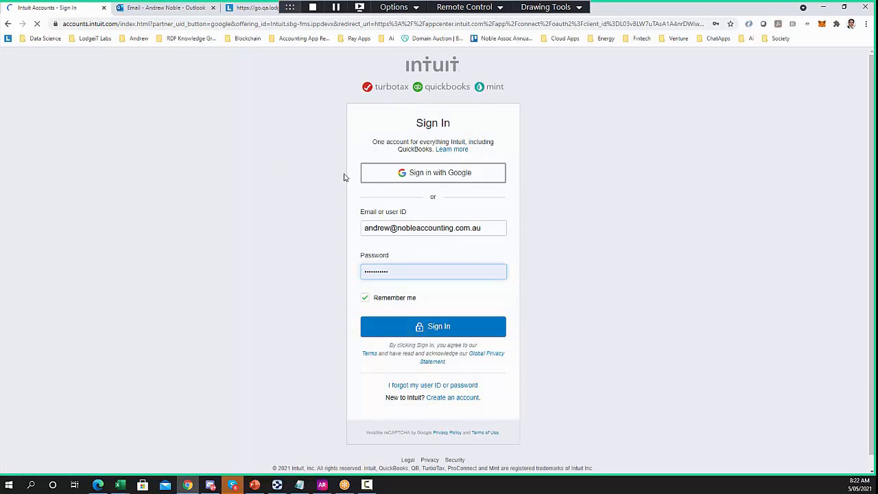
Sign in to Intuit, pick Noble & Associates and LodgeiT Sample Co, and connect LodgeiT QA
left_click(438, 328)
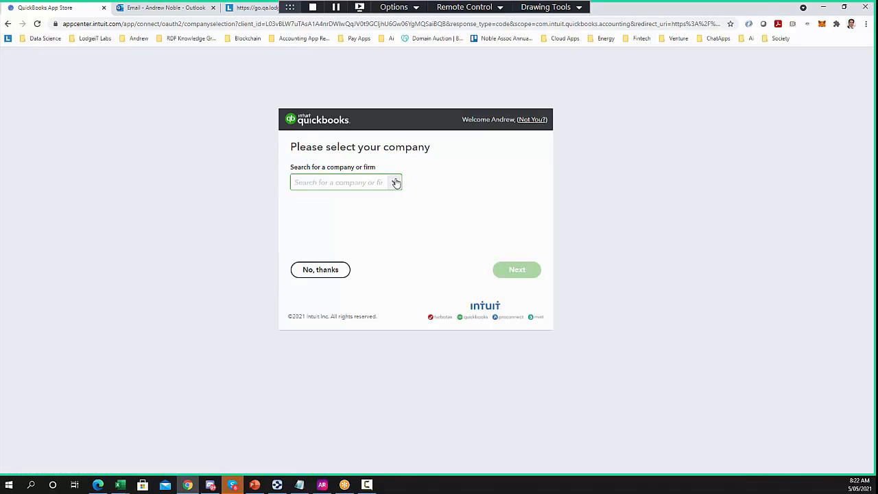
left_click(396, 182)
left_click(346, 206)
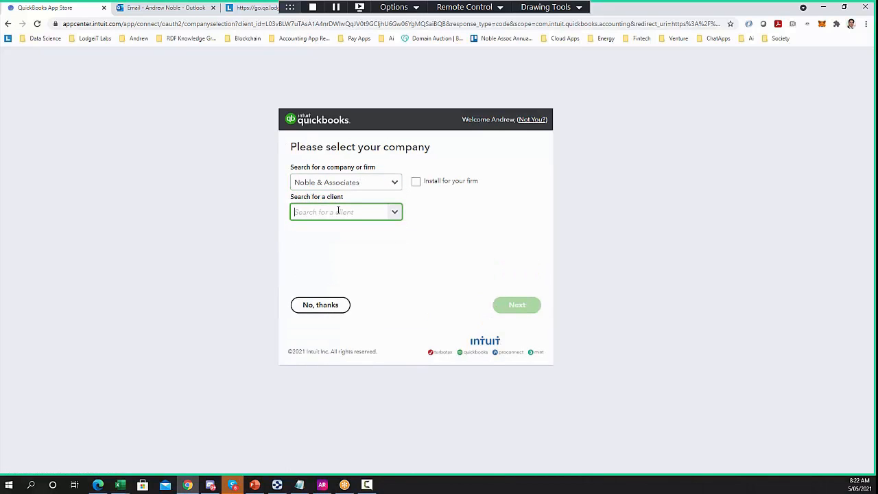
type("lod")
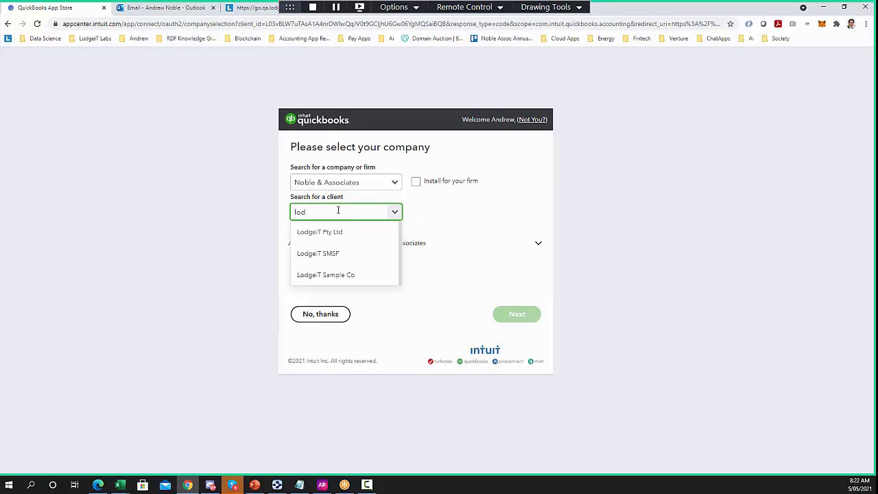
left_click(350, 275)
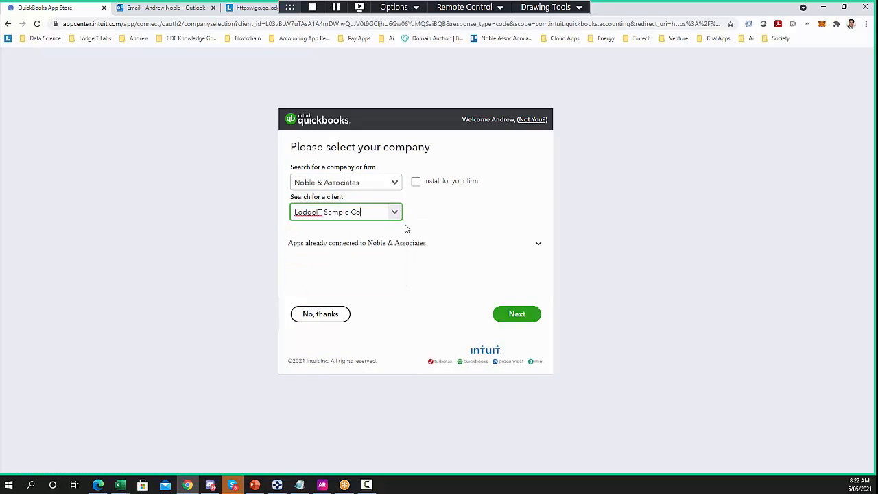
left_click(504, 314)
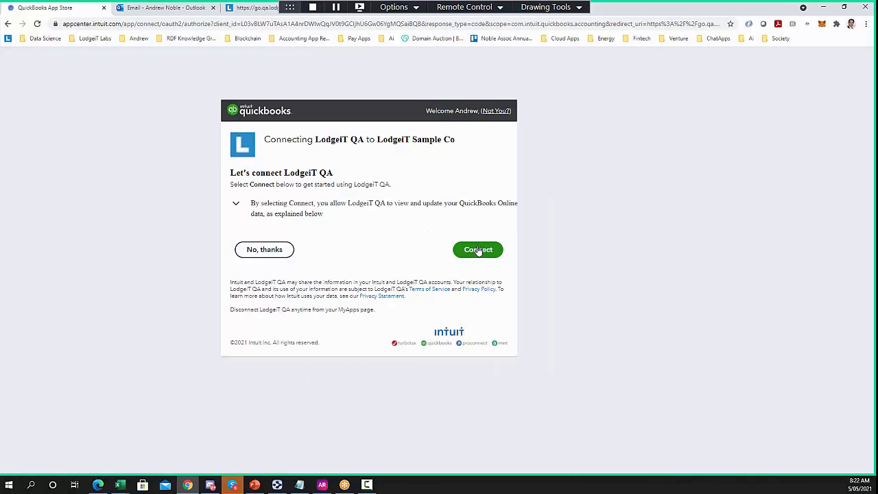
left_click(478, 249)
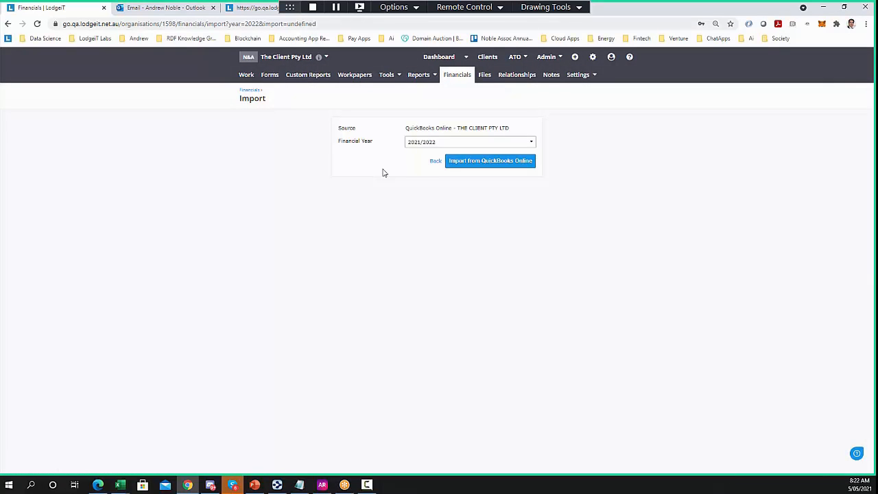
Import and re-sync the 2019/2020 financials from QuickBooks Online
left_click(457, 141)
left_click(426, 177)
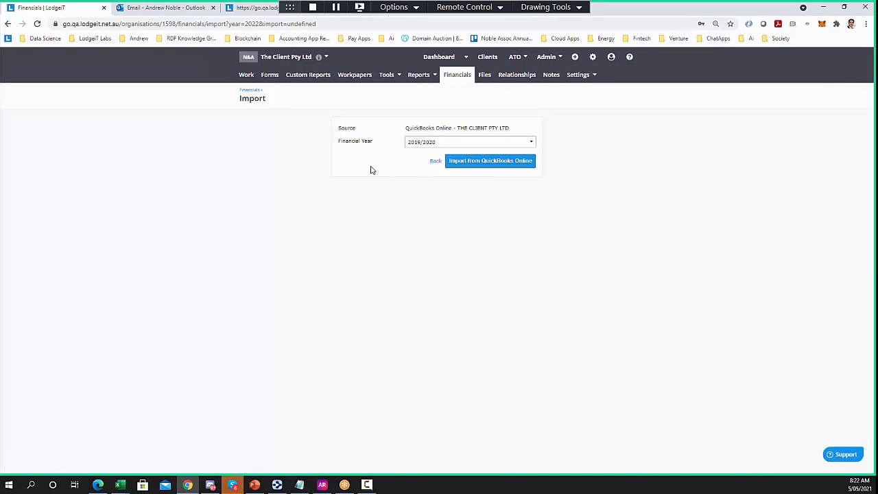
left_click(462, 162)
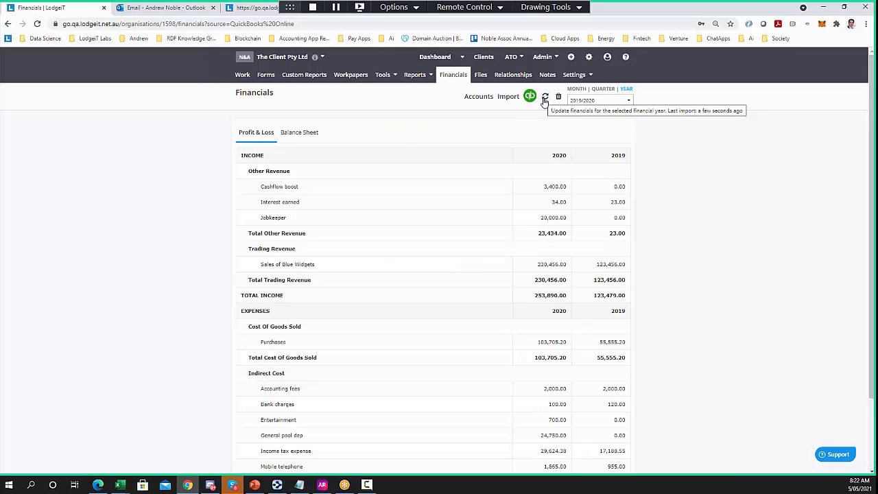
left_click(544, 99)
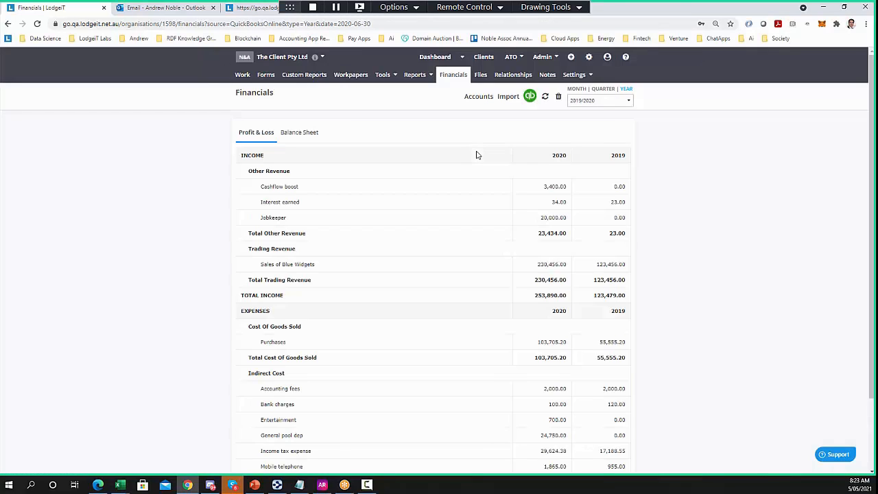
Review the imported Balance Sheet and Profit & Loss figures, then open the Accounts classification list
left_click(295, 134)
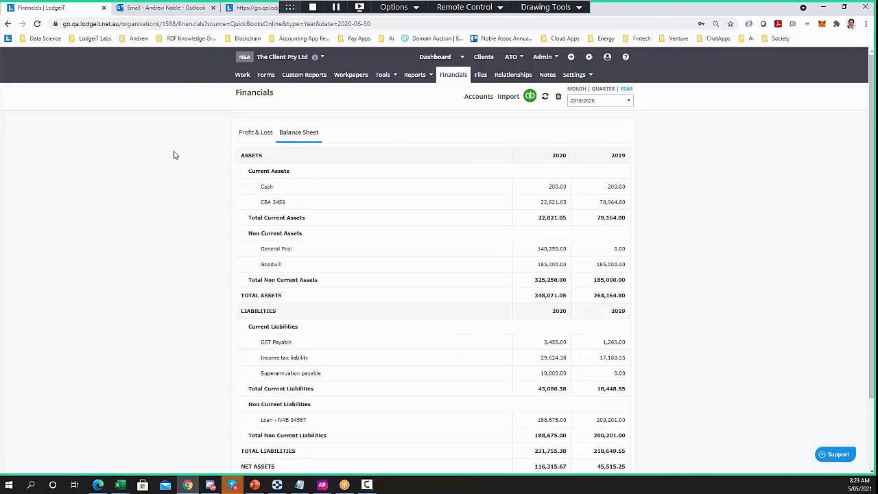
scroll(173, 157, "down", 1)
scroll(173, 157, "up", 1)
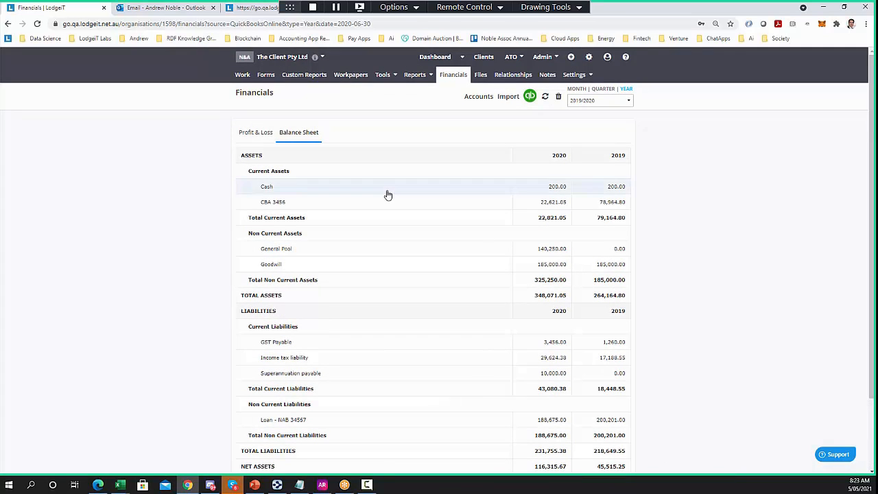
left_click(255, 132)
scroll(192, 240, "down", 1)
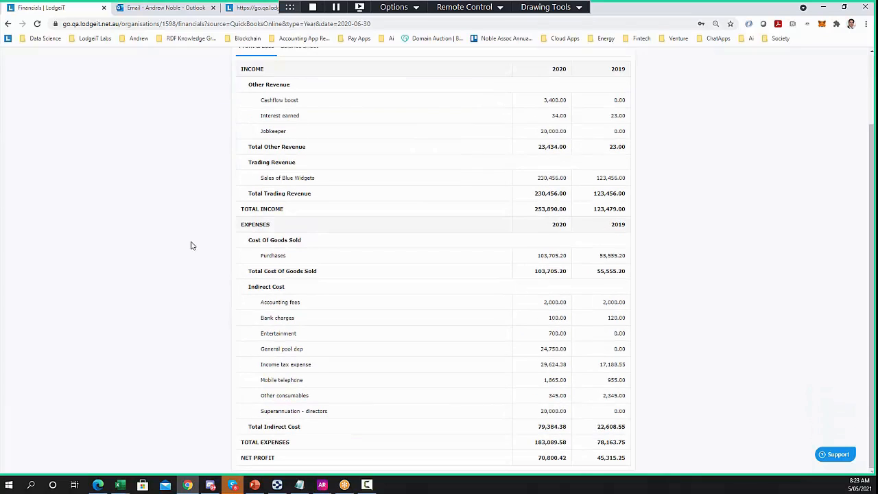
scroll(192, 240, "up", 1)
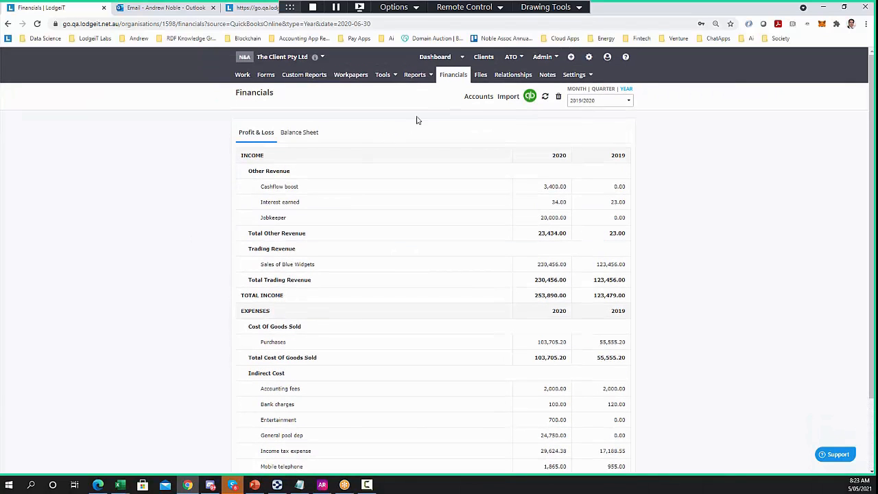
left_click(468, 100)
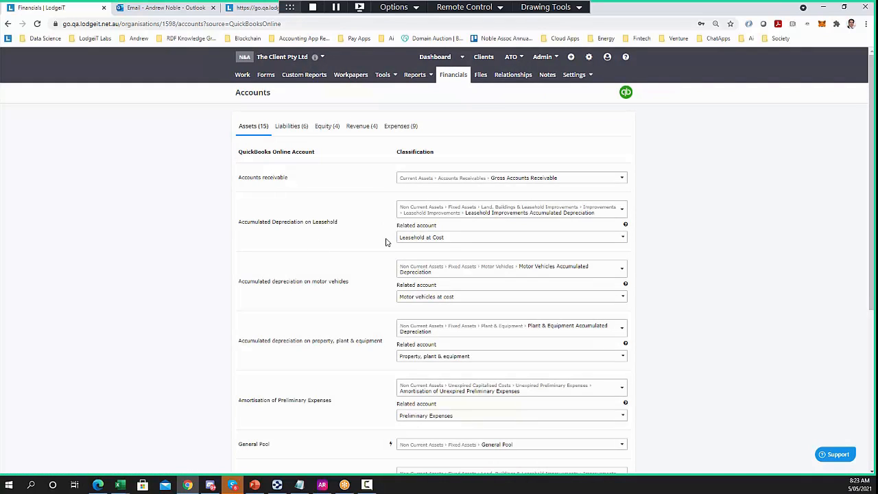
scroll(387, 242, "down", 2)
scroll(385, 242, "up", 2)
scroll(345, 389, "down", 3)
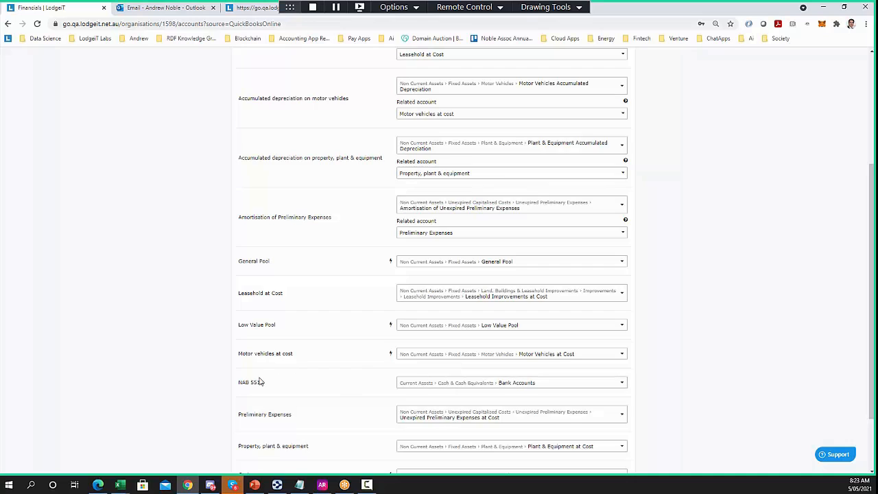
scroll(282, 288, "up", 3)
left_click_drag(314, 162, 244, 160)
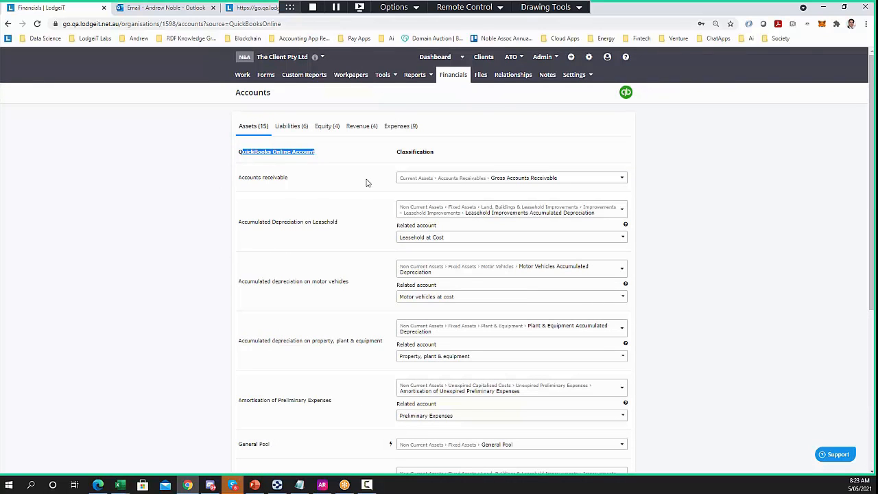
left_click_drag(444, 156, 396, 153)
scroll(341, 251, "down", 3)
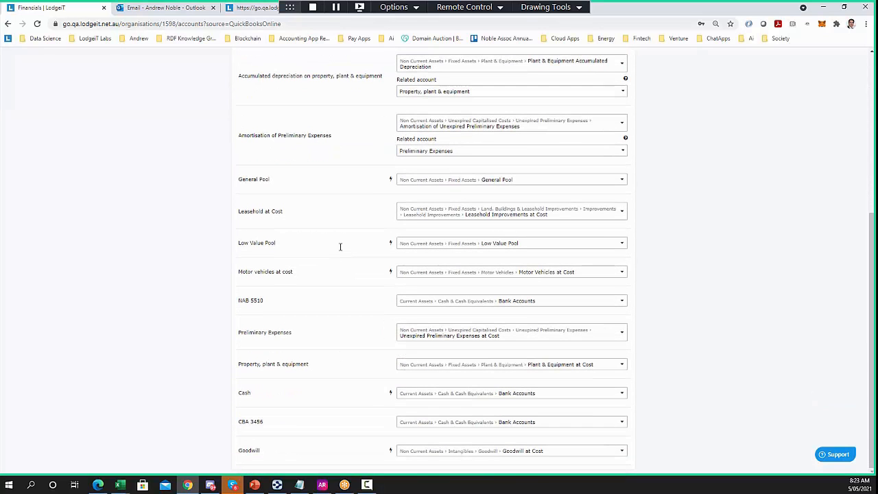
left_click_drag(269, 302, 236, 306)
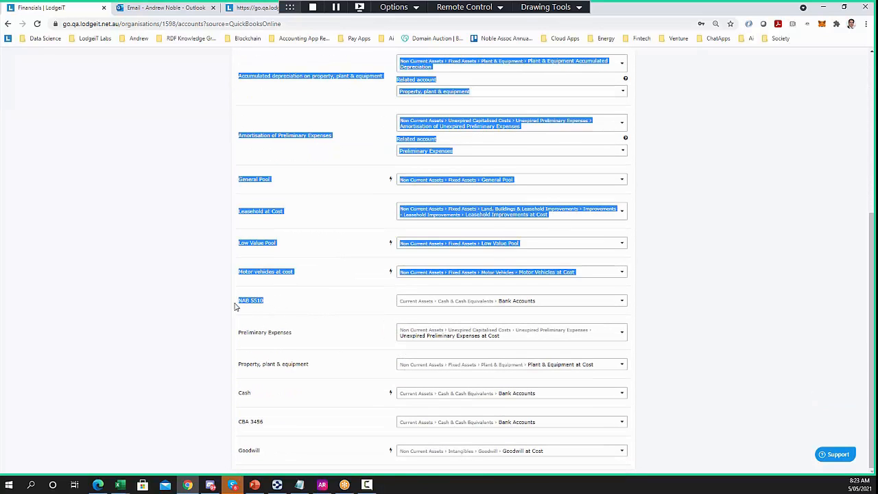
left_click(256, 310)
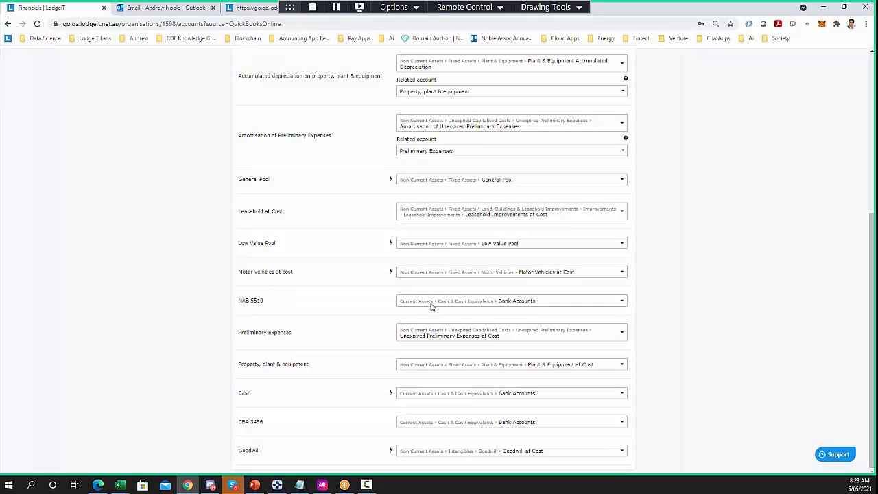
left_click(514, 307)
scroll(484, 362, "down", 5)
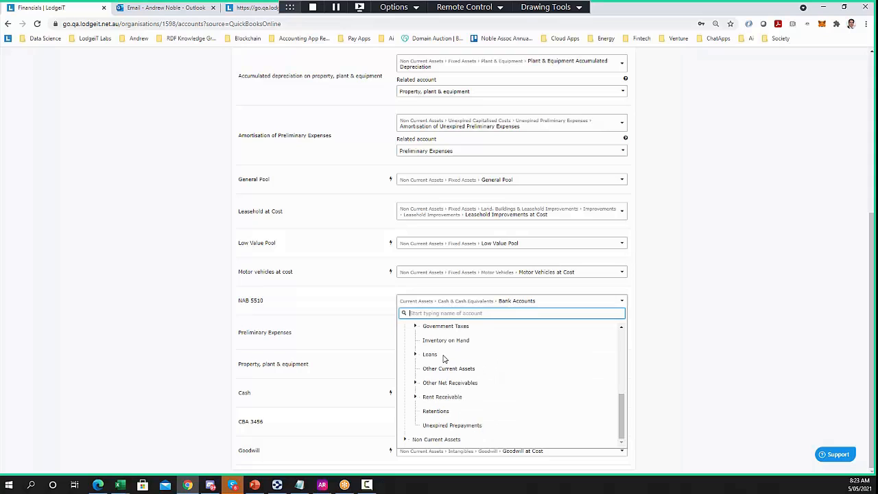
left_click(446, 341)
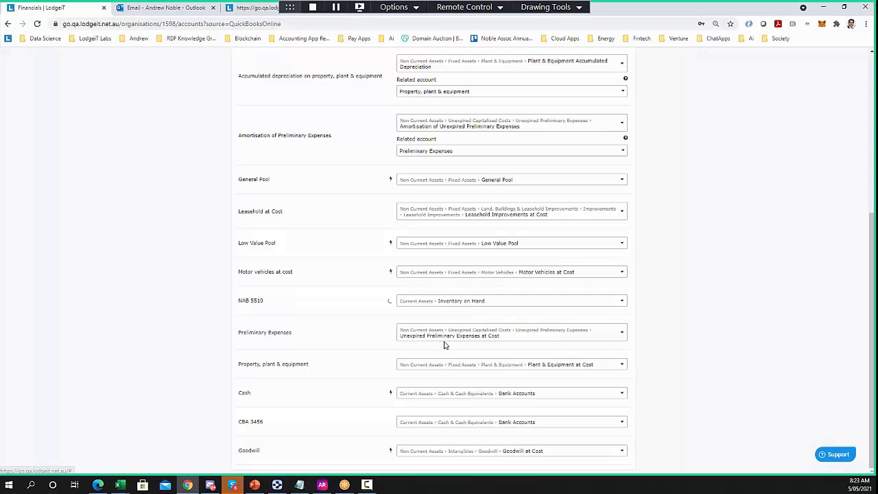
left_click(441, 302)
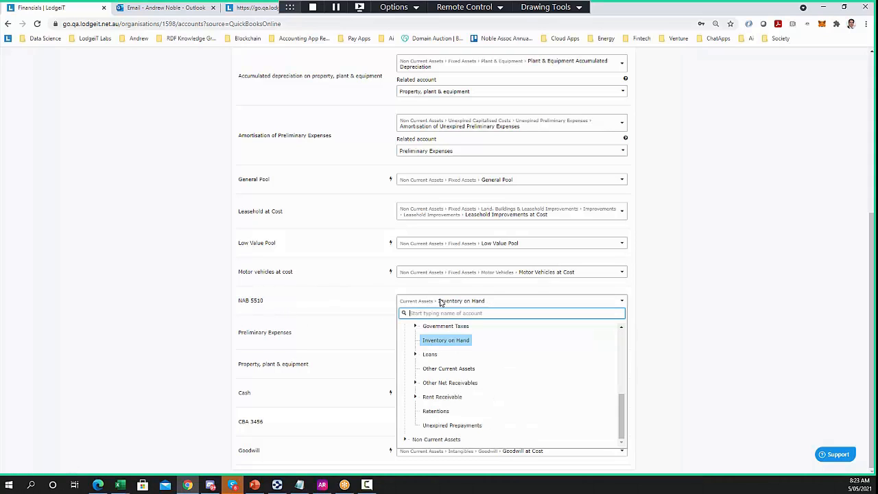
scroll(453, 356, "up", 5)
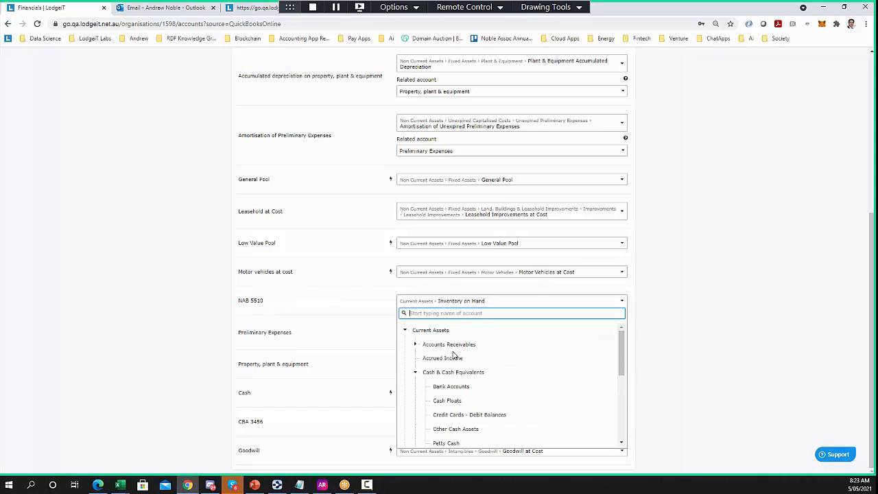
left_click(451, 389)
left_click(457, 301)
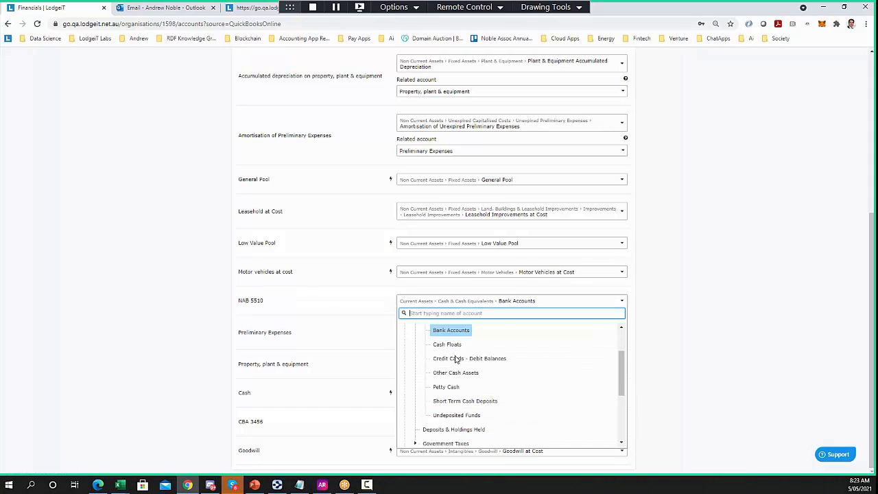
scroll(456, 358, "down", 5)
left_click(437, 410)
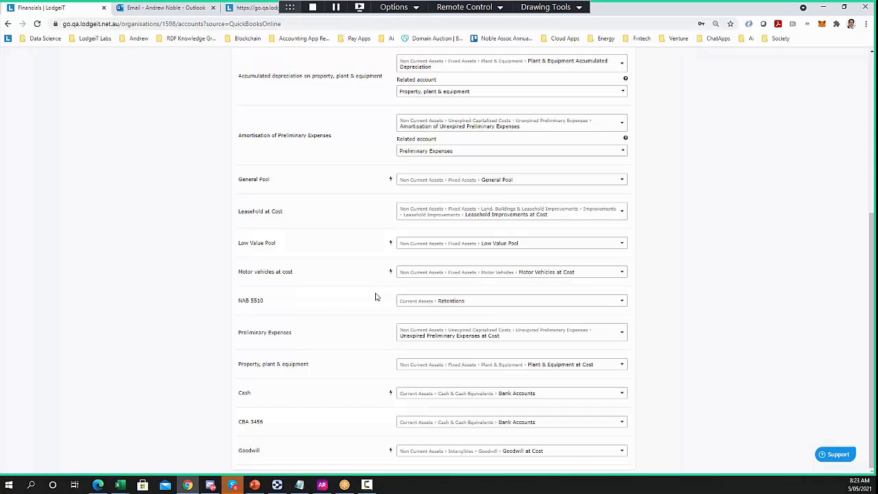
left_click(472, 305)
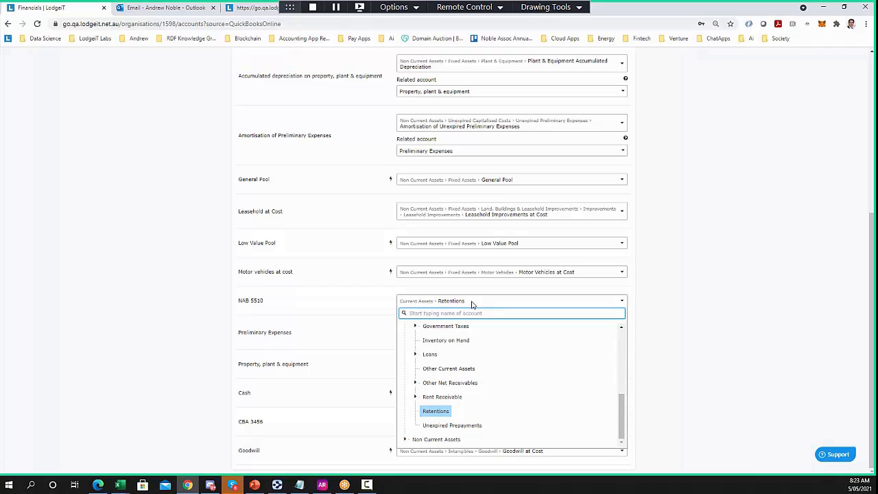
type("bank")
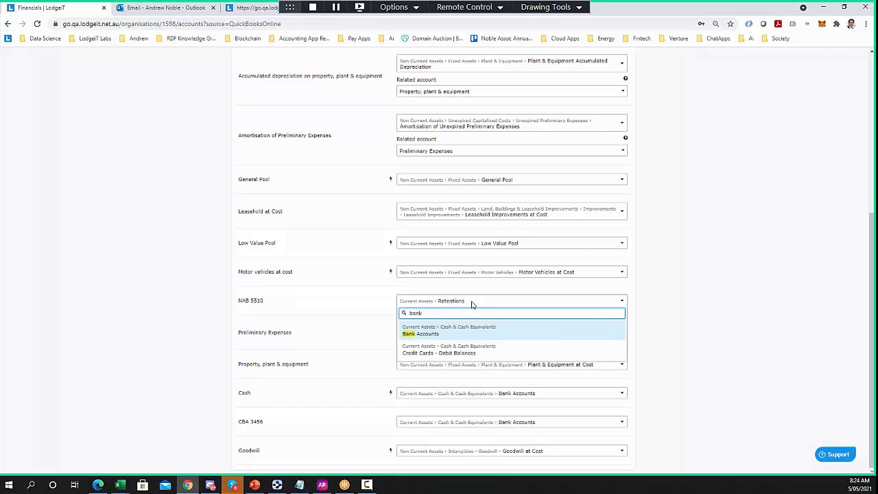
left_click(431, 336)
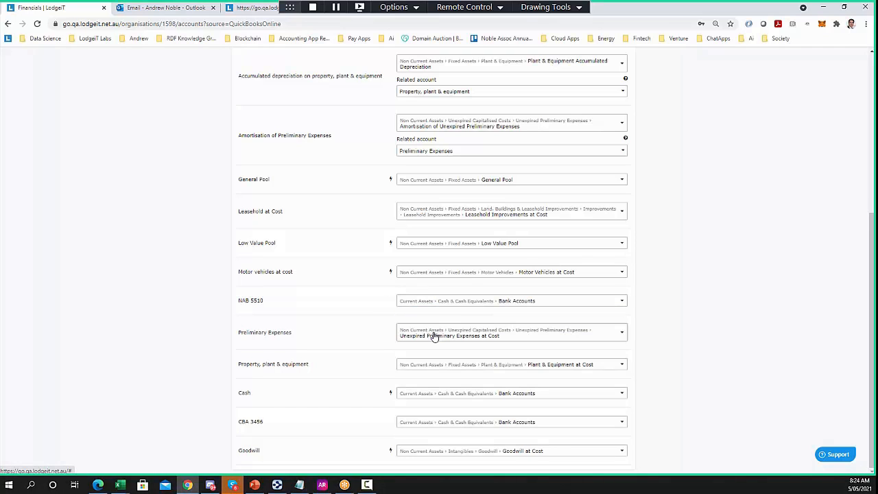
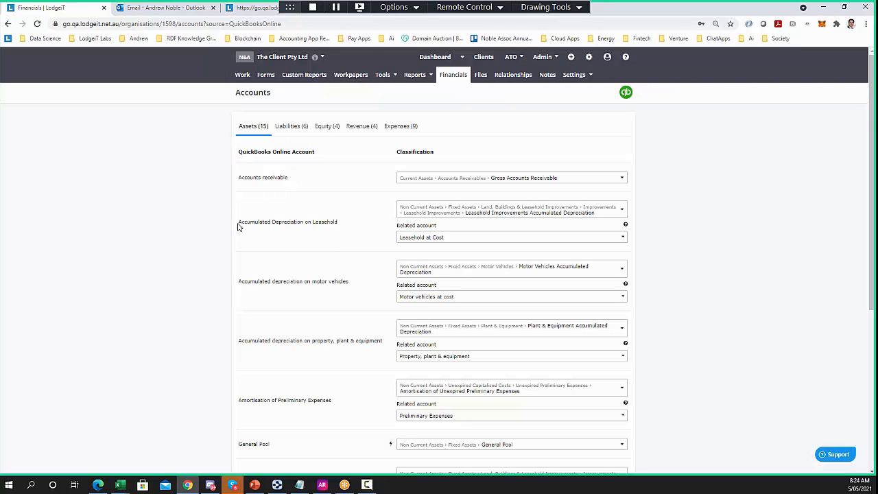
Highlight the accumulated depreciation account names for leasehold, motor vehicles and property, plant & equipment
left_click_drag(239, 227, 339, 226)
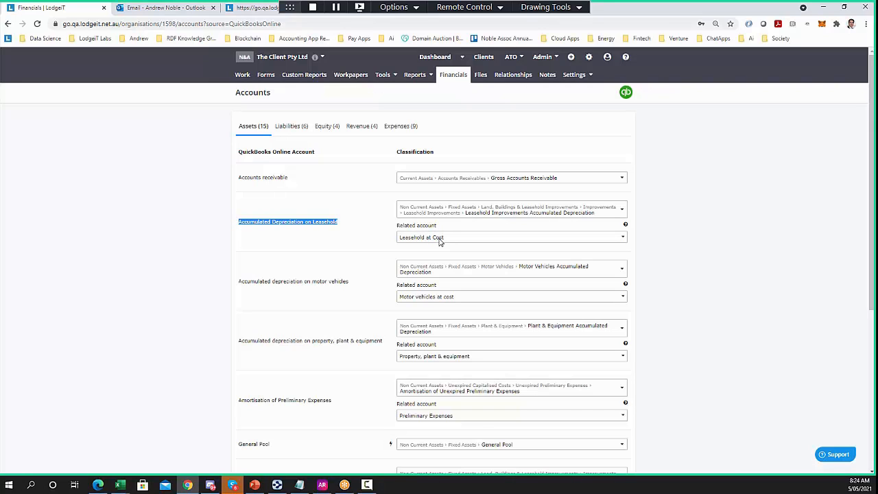
left_click(318, 250)
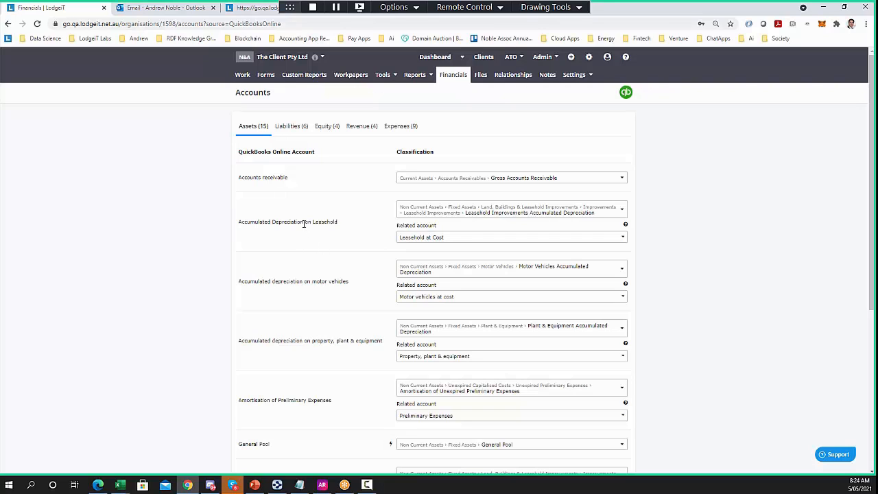
double_click(295, 223)
left_click_drag(295, 223, 239, 223)
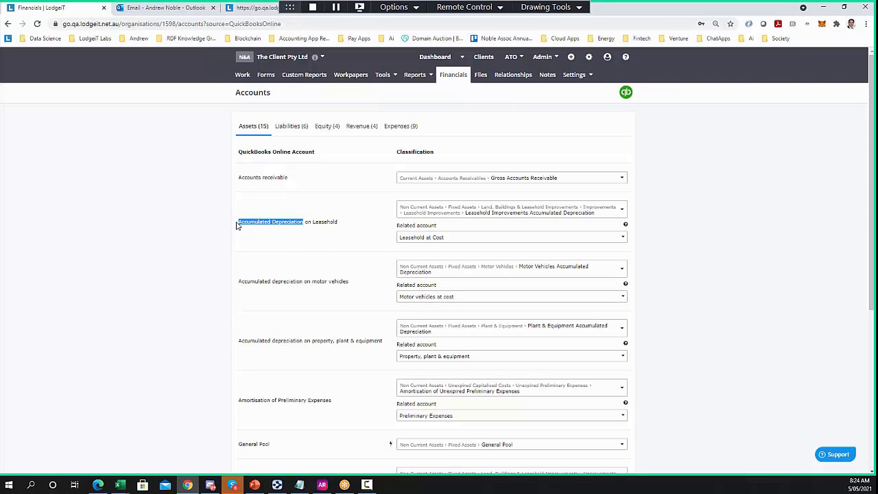
left_click_drag(301, 280, 242, 281)
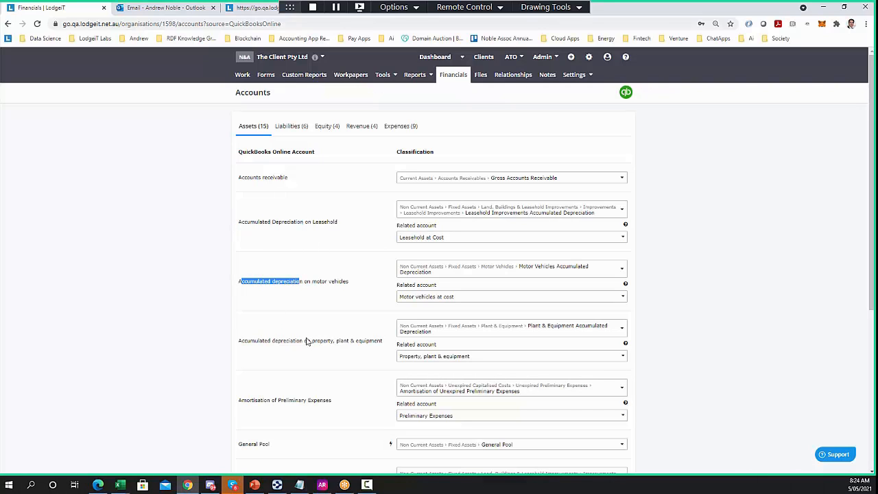
left_click_drag(300, 340, 244, 330)
left_click(257, 312)
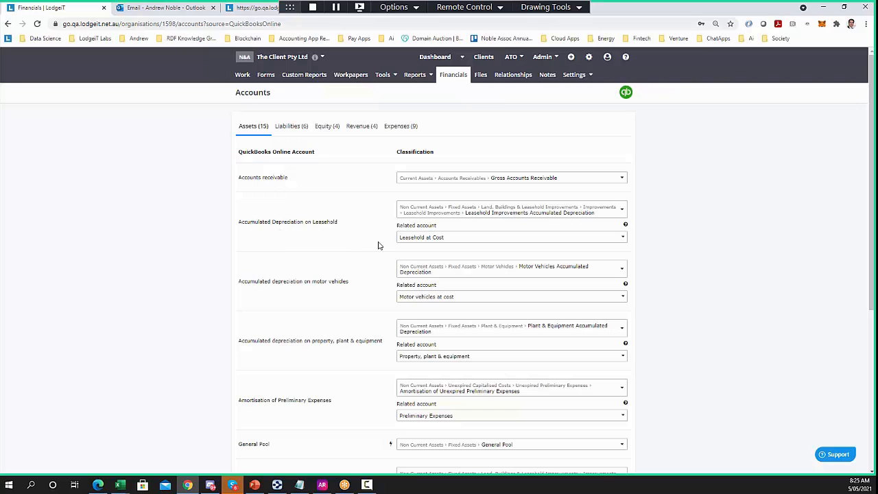
Step through the Expenses, Liabilities, Equity and Revenue (4) account mappings
left_click(401, 127)
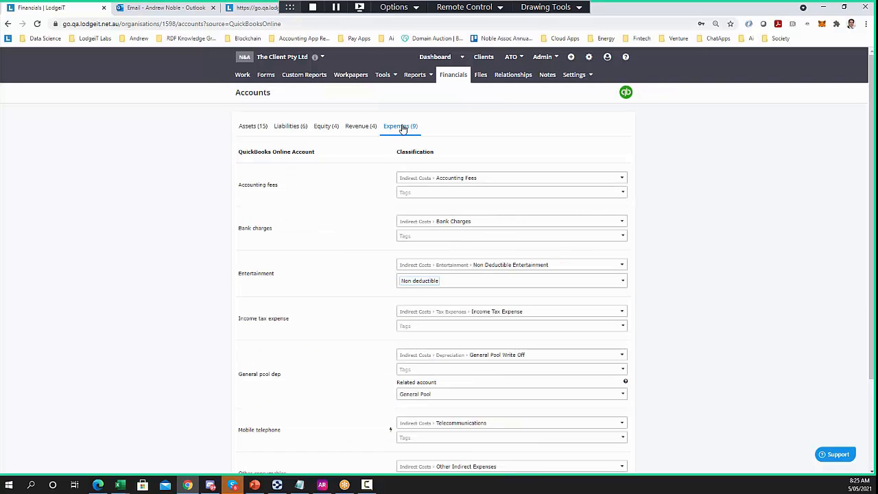
scroll(223, 374, "down", 1)
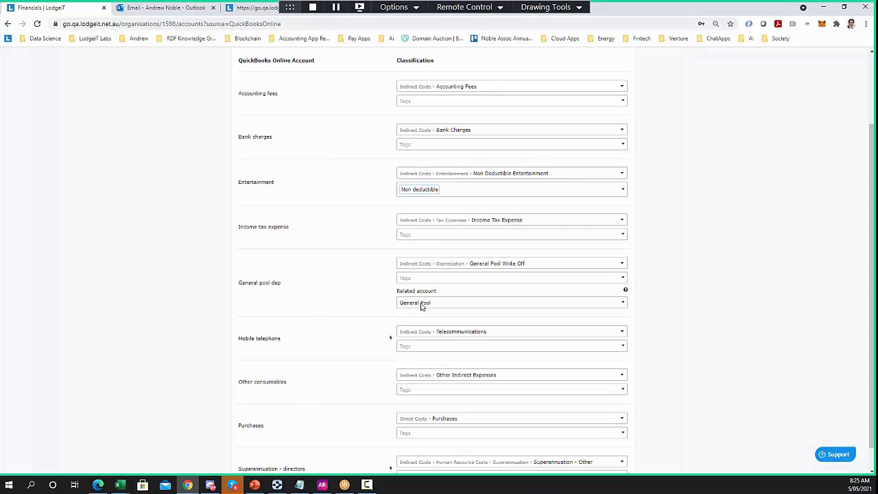
scroll(317, 288, "up", 1)
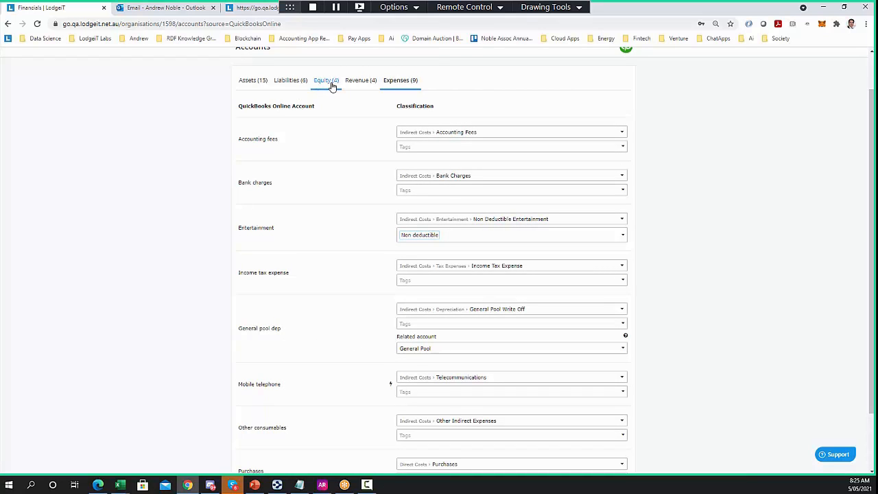
left_click(291, 81)
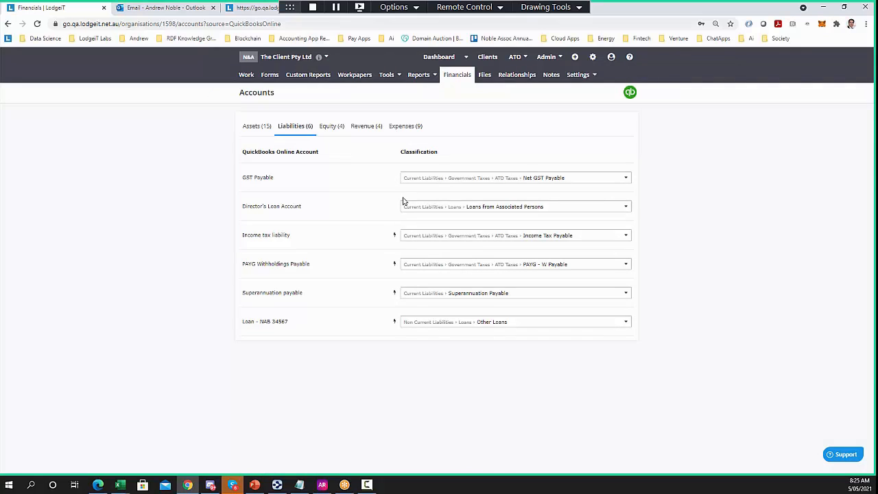
left_click(330, 126)
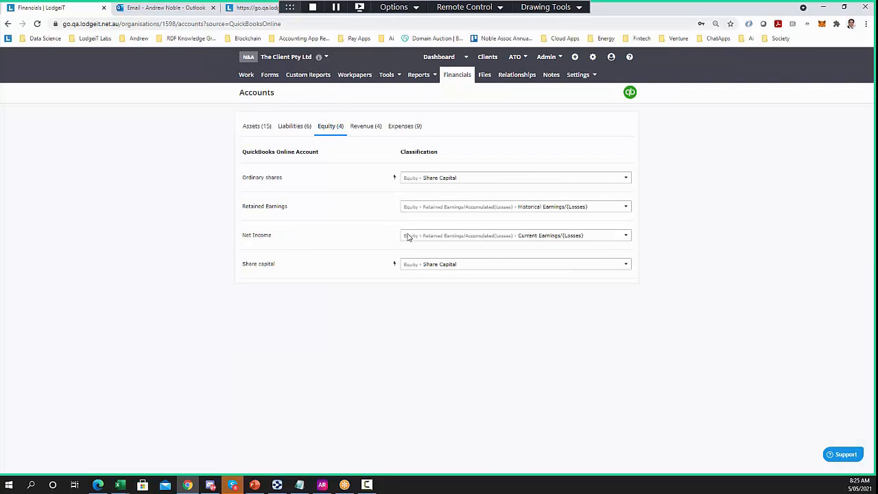
left_click(376, 134)
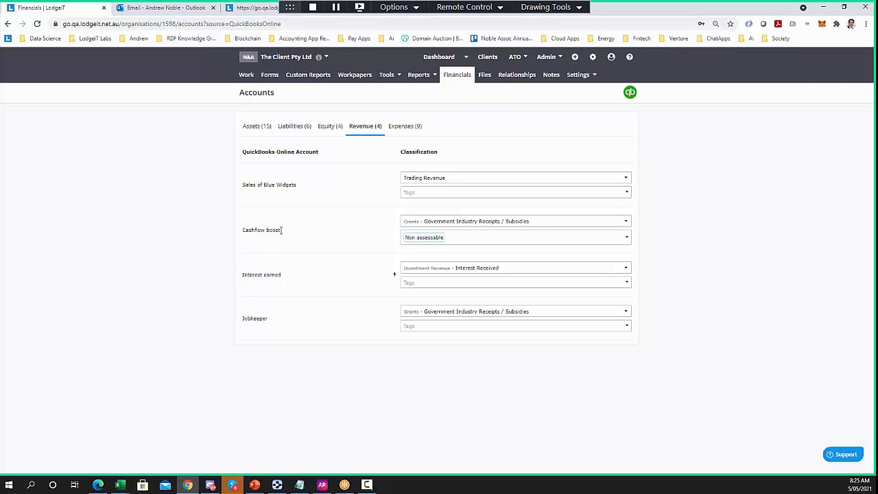
Clear and reapply the Non assessable tag on Cashflow boost, then view the Expenses (9) mappings
left_click_drag(281, 229, 252, 230)
left_click(618, 237)
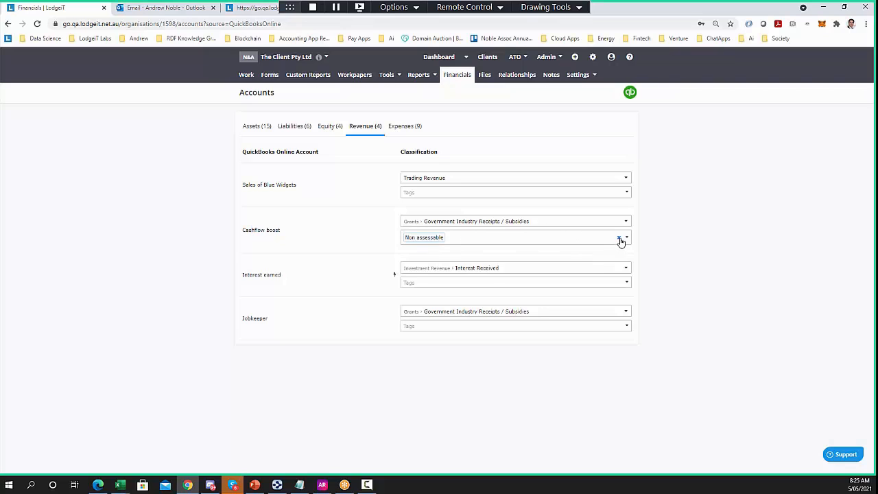
left_click(414, 238)
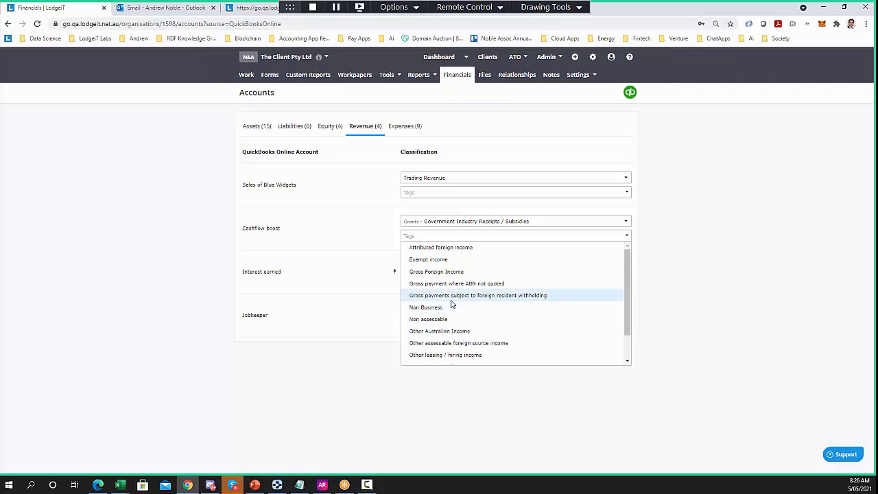
scroll(451, 351, "down", 2)
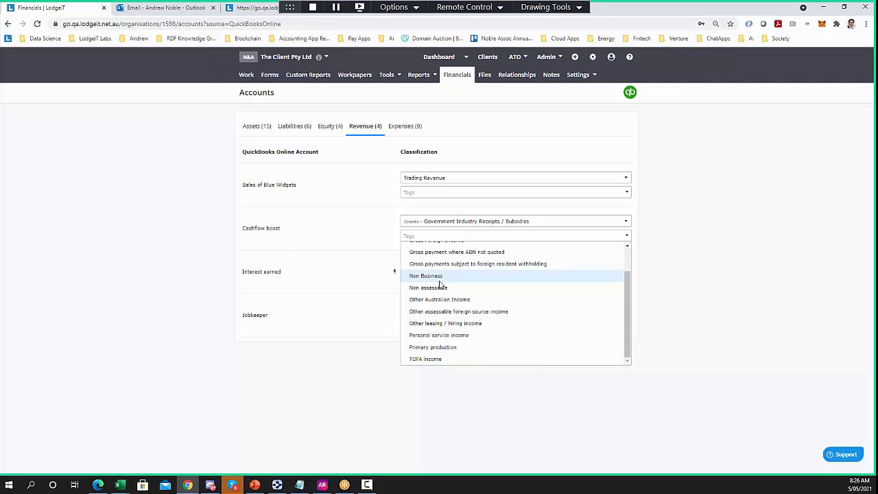
scroll(445, 330, "up", 1)
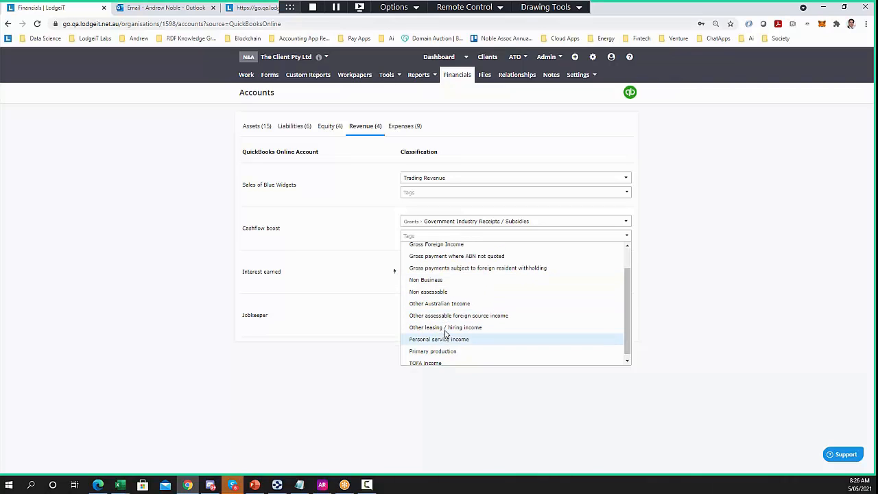
left_click(428, 320)
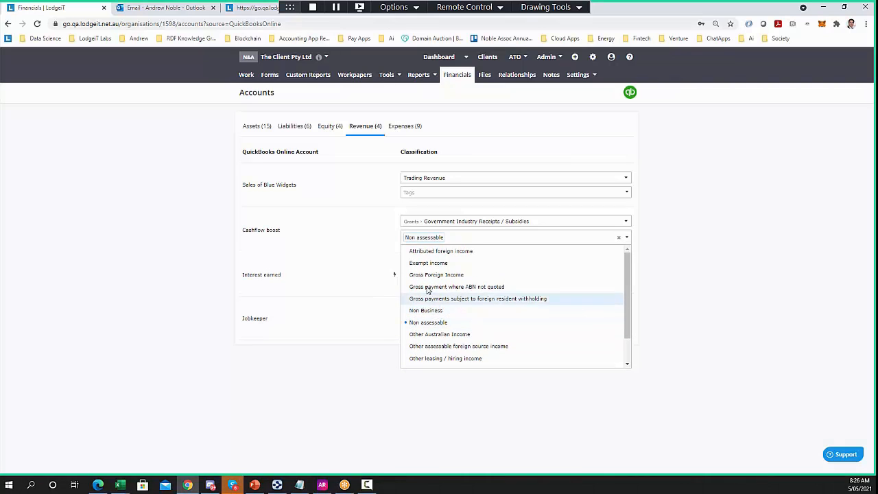
left_click(195, 258)
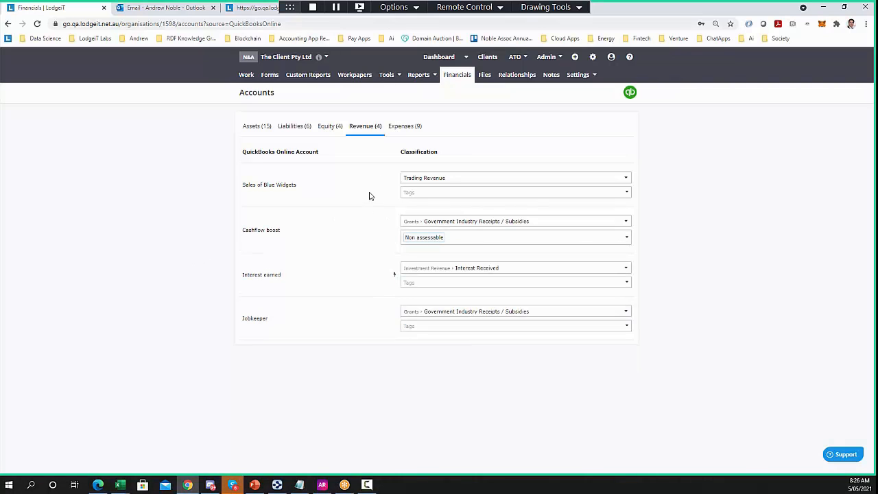
left_click(403, 129)
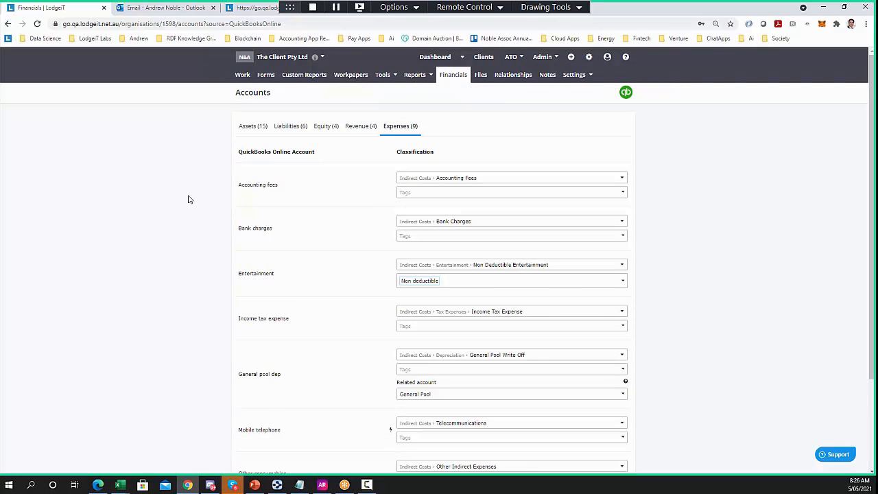
Clear and reapply the Non deductible tag on Entertainment, then go to Workpapers
left_click(615, 282)
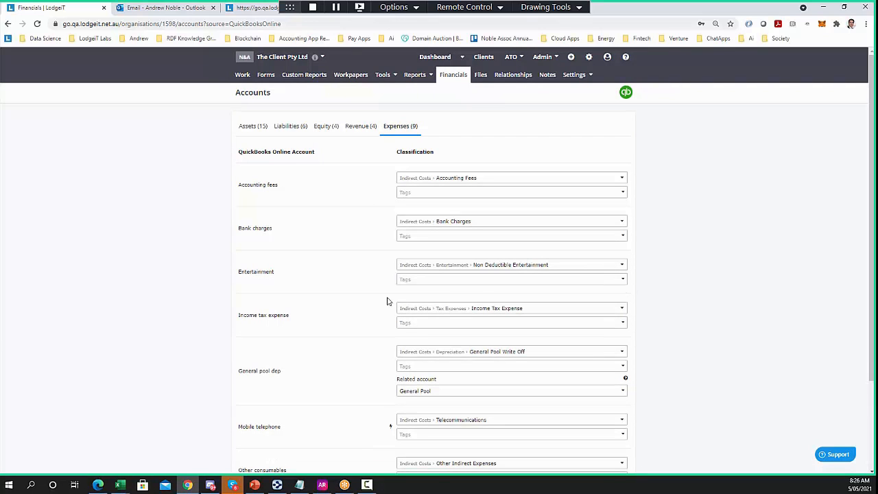
left_click(421, 282)
scroll(461, 338, "down", 3)
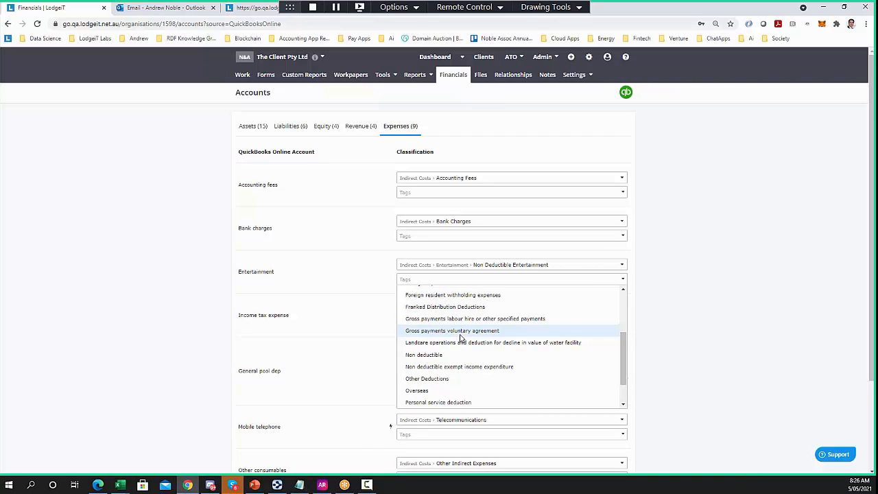
left_click(443, 354)
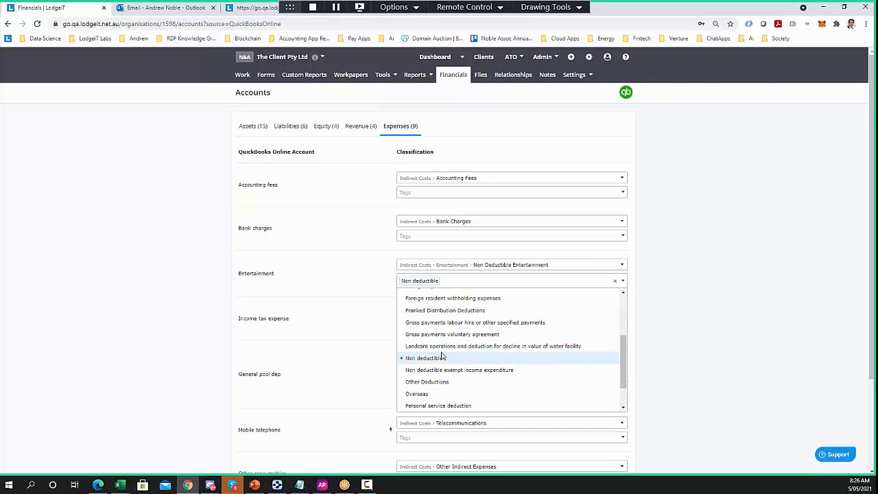
left_click(144, 306)
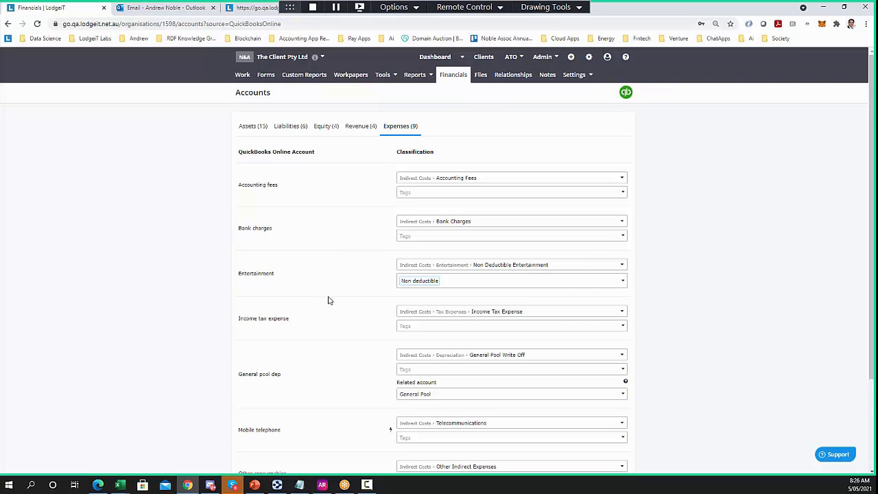
scroll(332, 301, "down", 2)
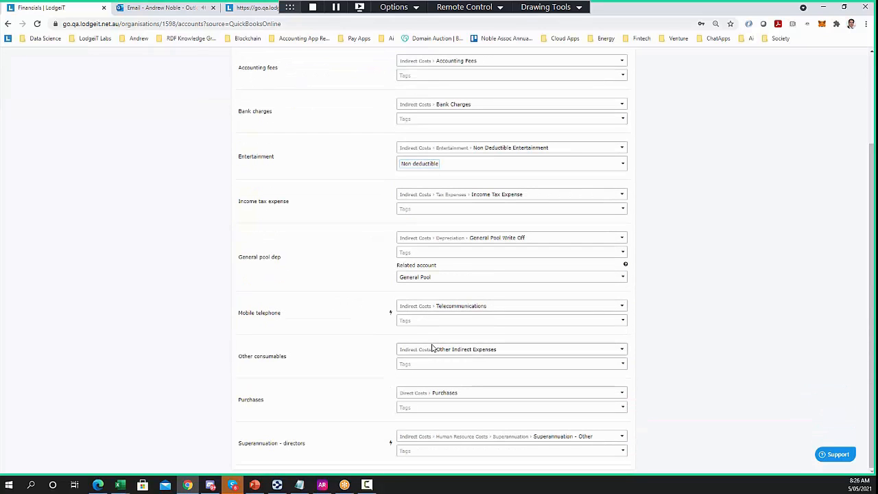
scroll(334, 251, "up", 2)
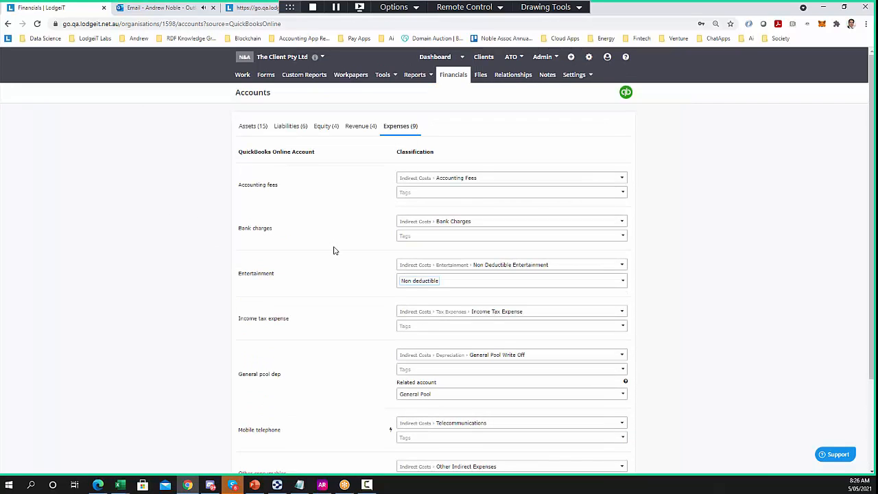
left_click(355, 78)
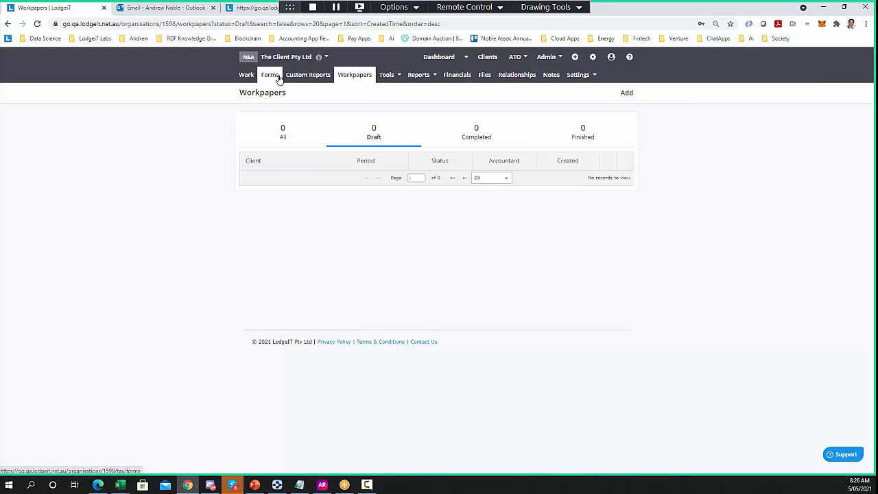
Create a 2020 workpaper set with a preparer and first reviewer, then open CBA 3456
left_click(627, 93)
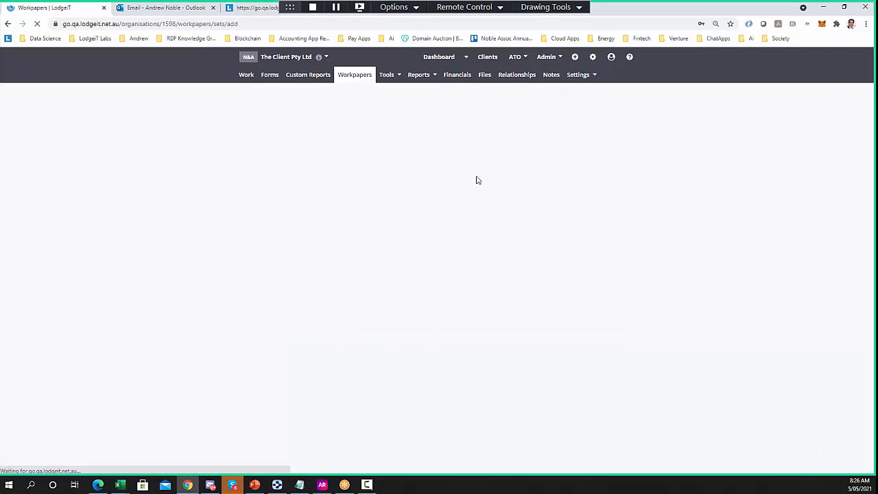
left_click(410, 146)
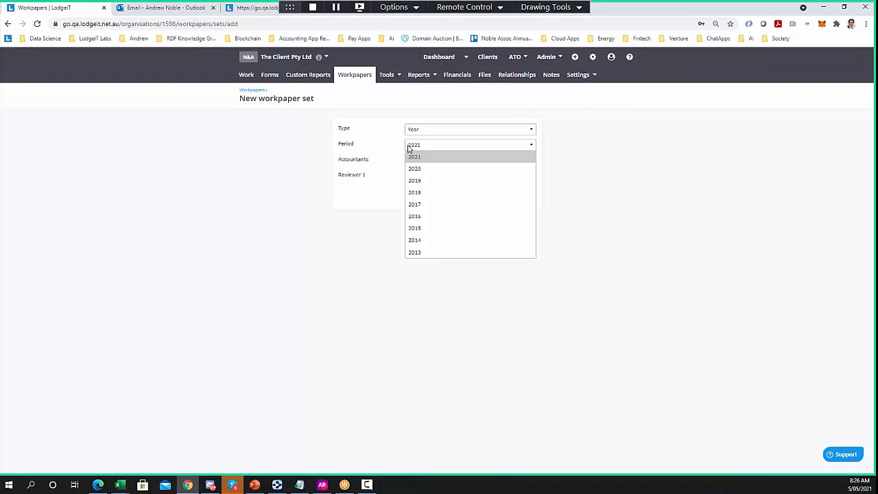
left_click(413, 169)
left_click(417, 162)
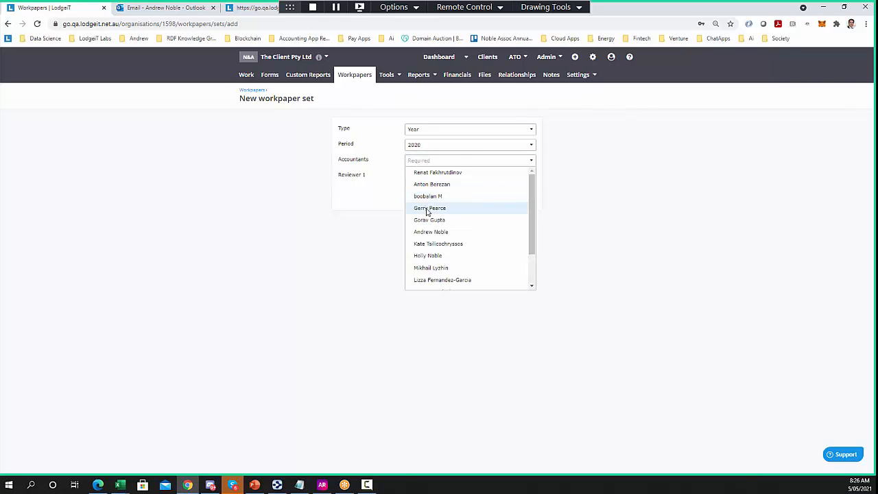
left_click(431, 232)
left_click(430, 182)
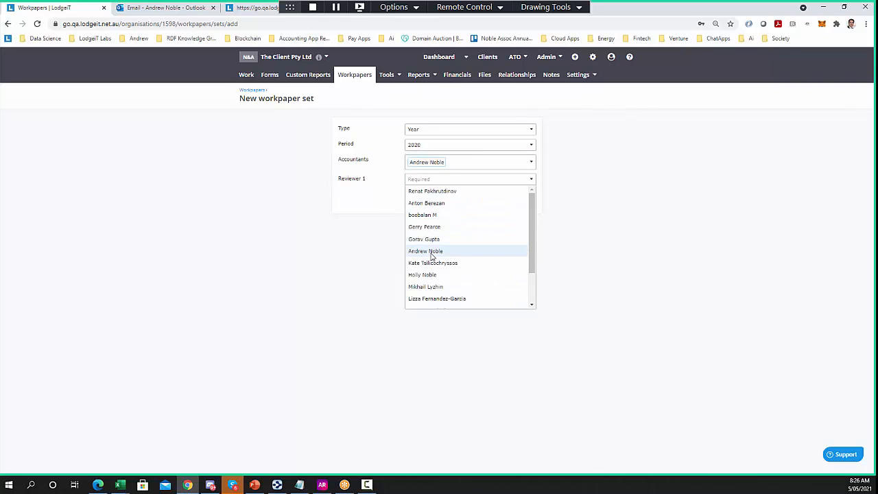
left_click(417, 250)
left_click(523, 214)
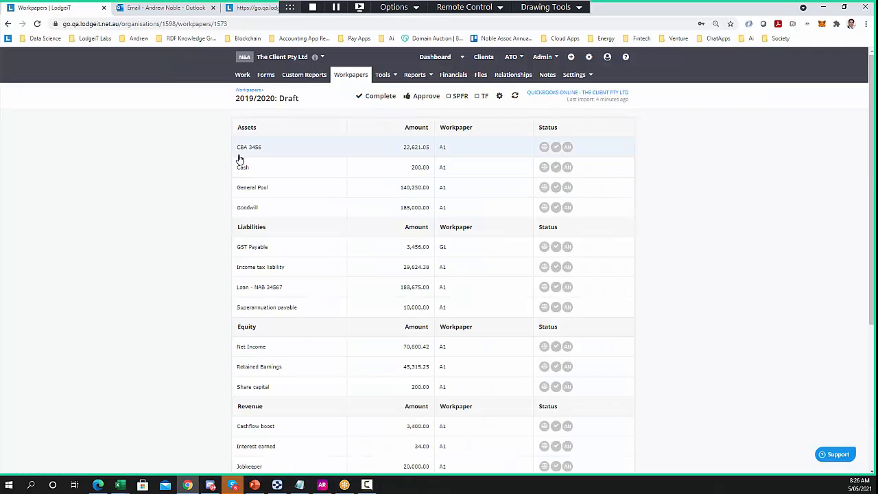
left_click(295, 148)
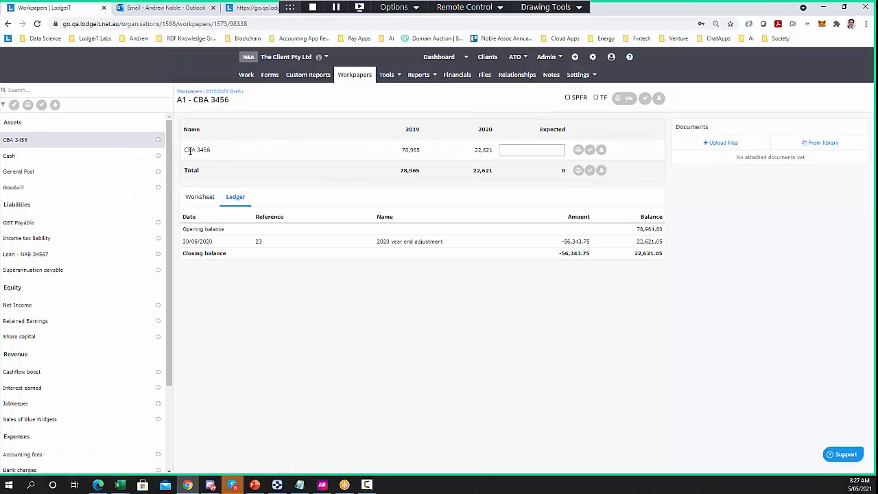
Attach Bank Statement Balance Evidence 30 June 2020.txt from the library and select the 22,621 balance
left_click_drag(217, 152, 171, 159)
scroll(77, 295, "down", 3)
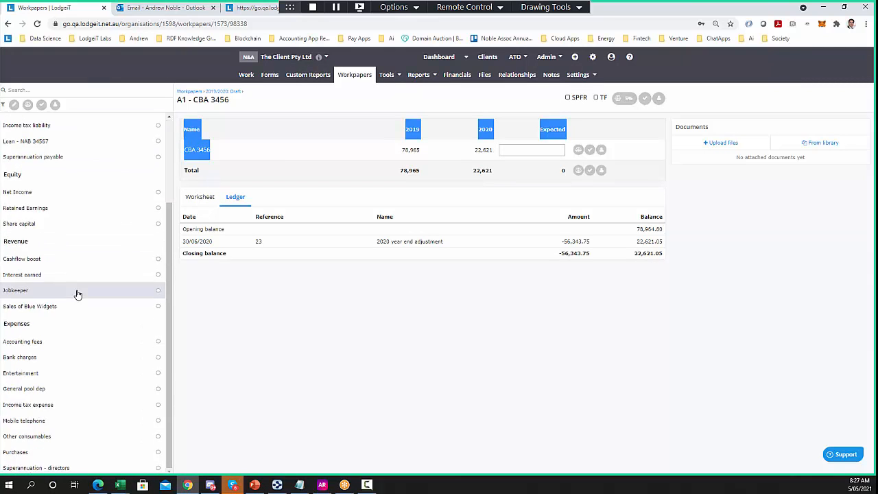
scroll(77, 295, "up", 3)
left_click(304, 327)
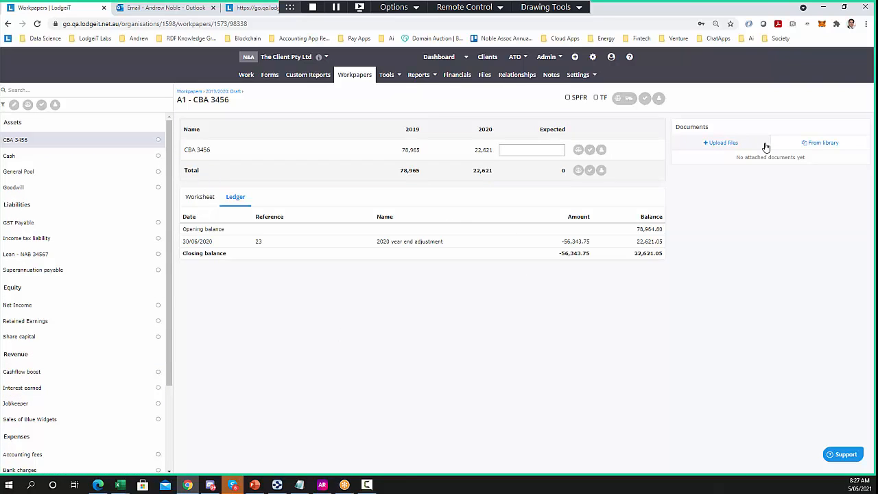
left_click(721, 143)
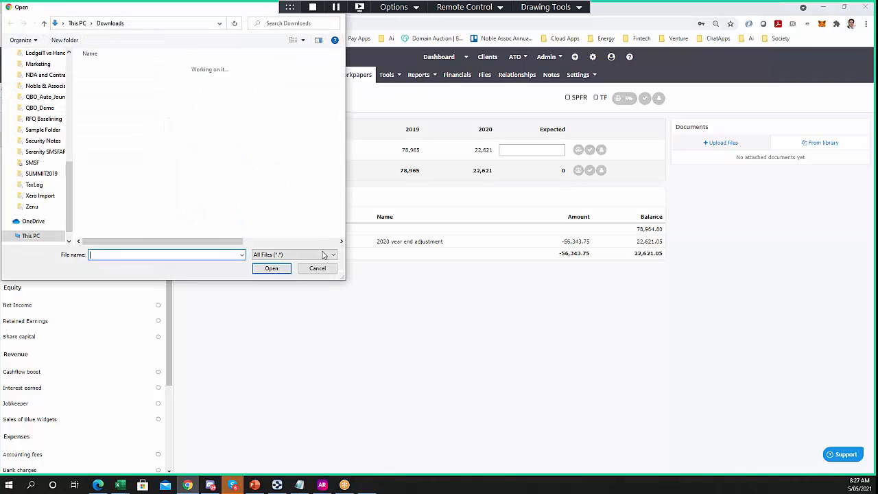
left_click(318, 268)
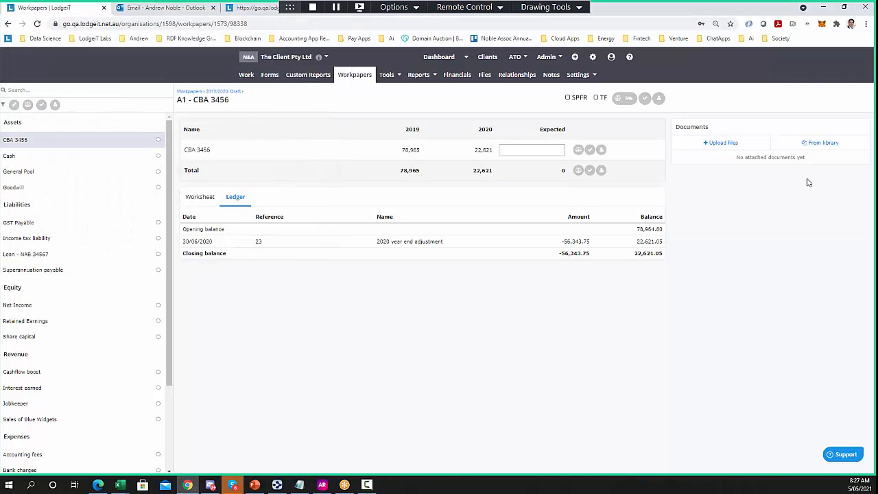
left_click(819, 143)
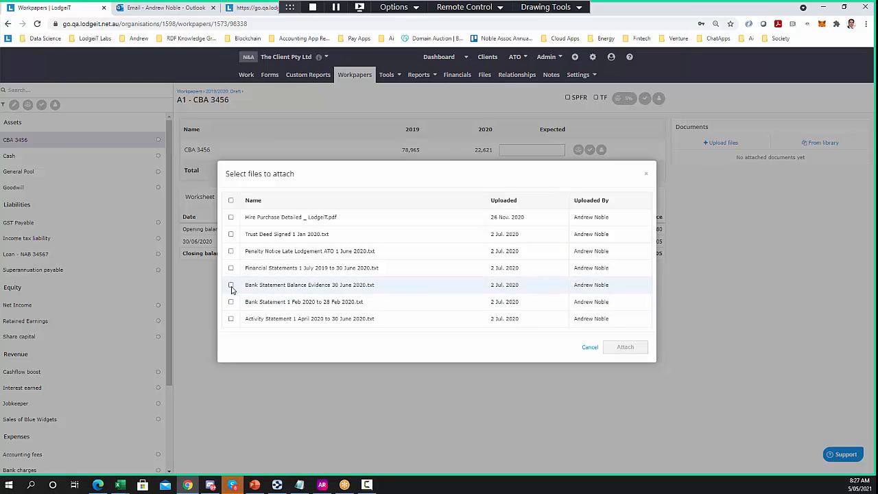
left_click(231, 285)
left_click(610, 350)
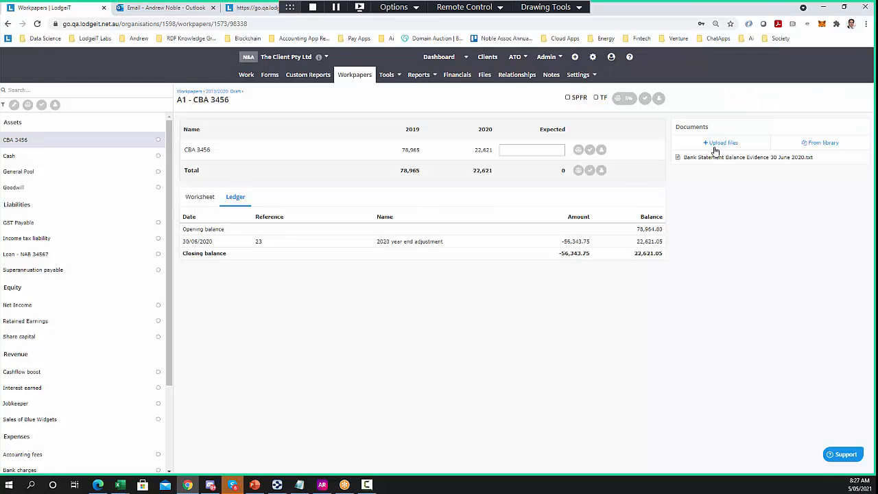
left_click_drag(496, 153, 476, 152)
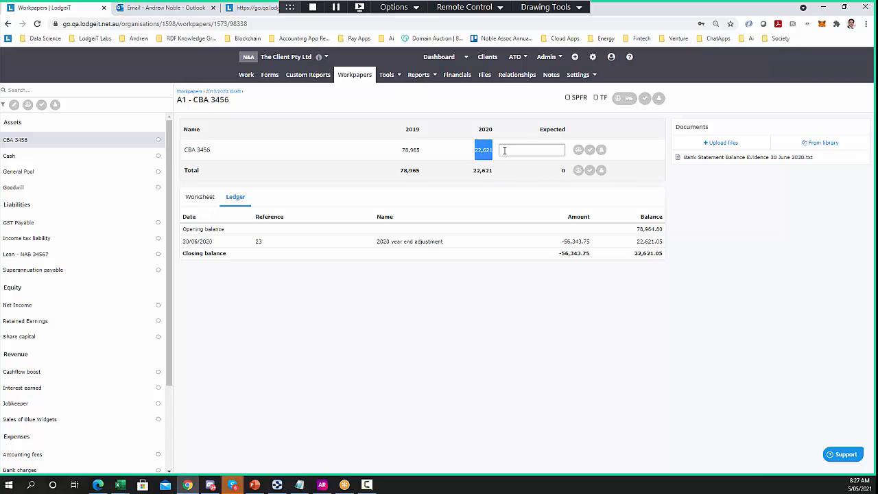
Paste 22621 as the CBA 3456 expected balance, tick it checked, and return to 2019/2020
left_click(505, 151)
type("22621")
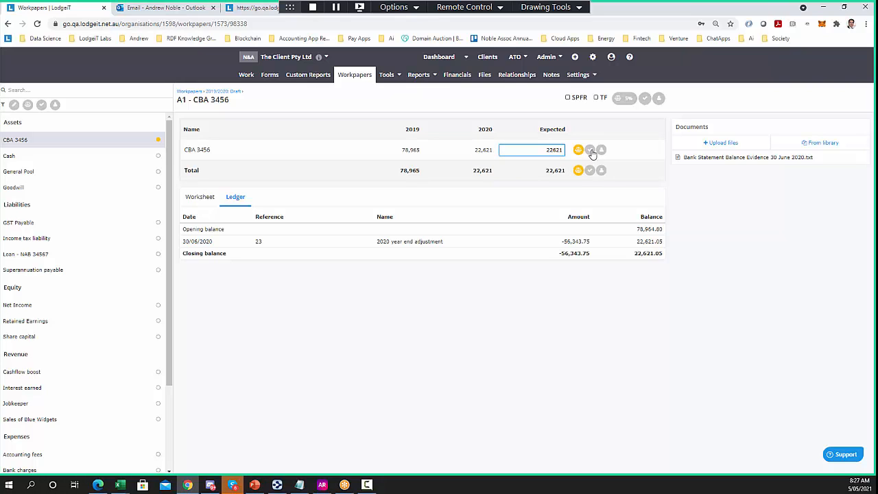
left_click(590, 150)
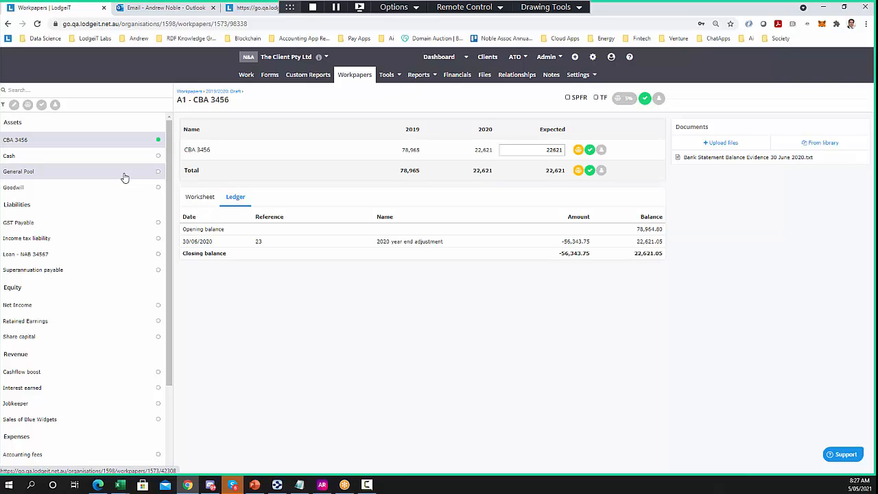
scroll(131, 283, "down", 2)
scroll(124, 370, "up", 2)
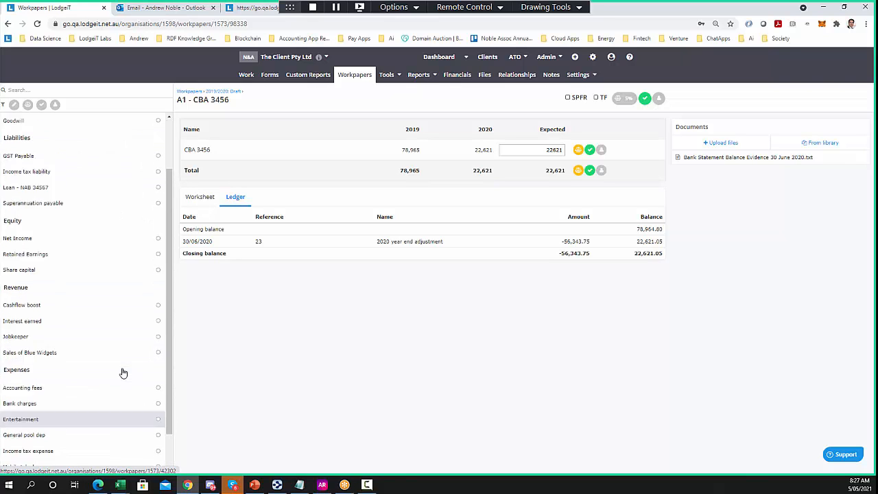
scroll(124, 373, "down", 2)
scroll(124, 373, "up", 2)
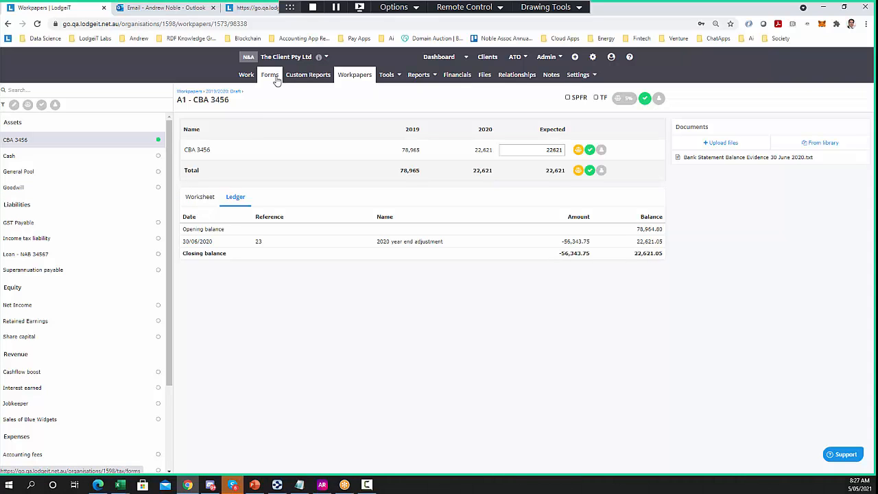
left_click(226, 91)
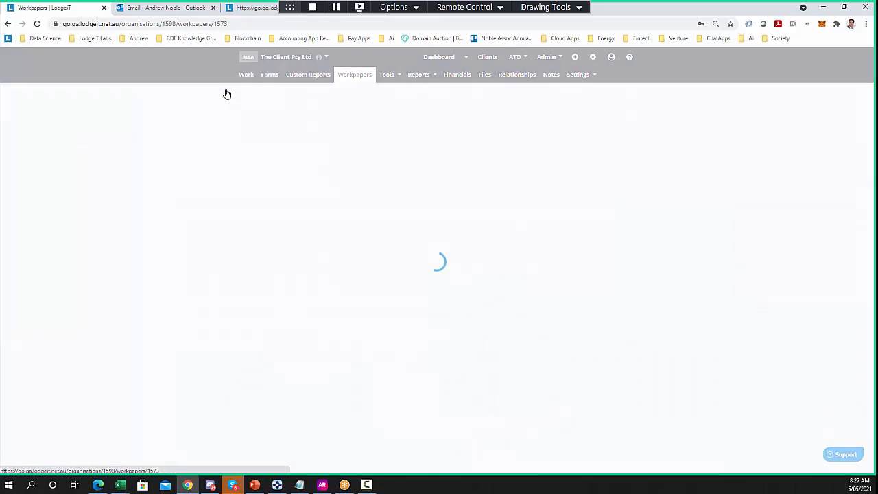
Mark the 2019/2020 workpapers Completed and reopen them from the Completed list
left_click(374, 96)
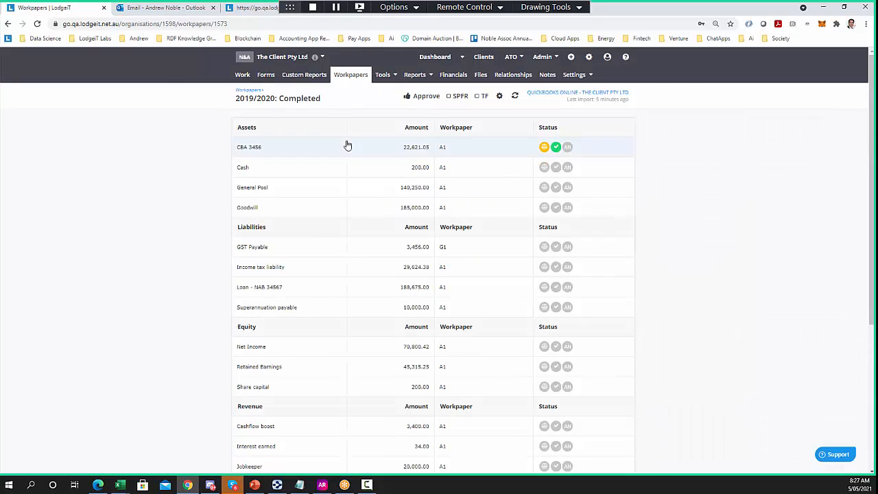
left_click(346, 77)
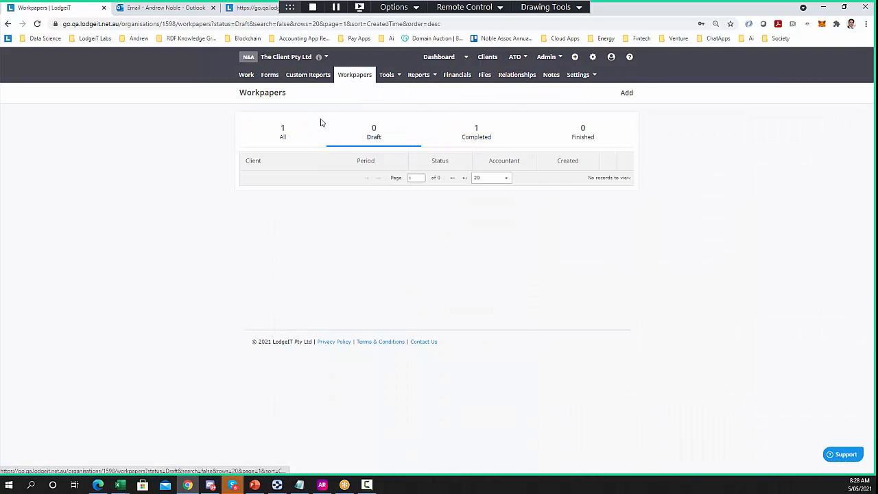
left_click(474, 142)
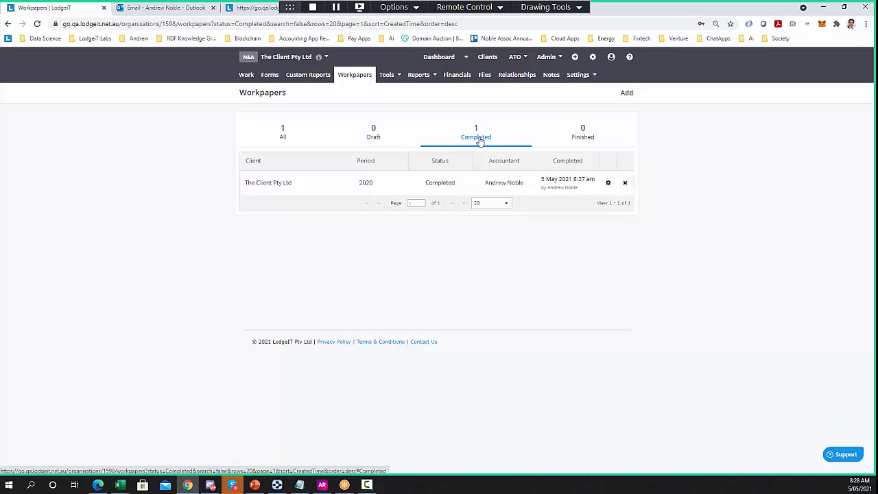
left_click(451, 189)
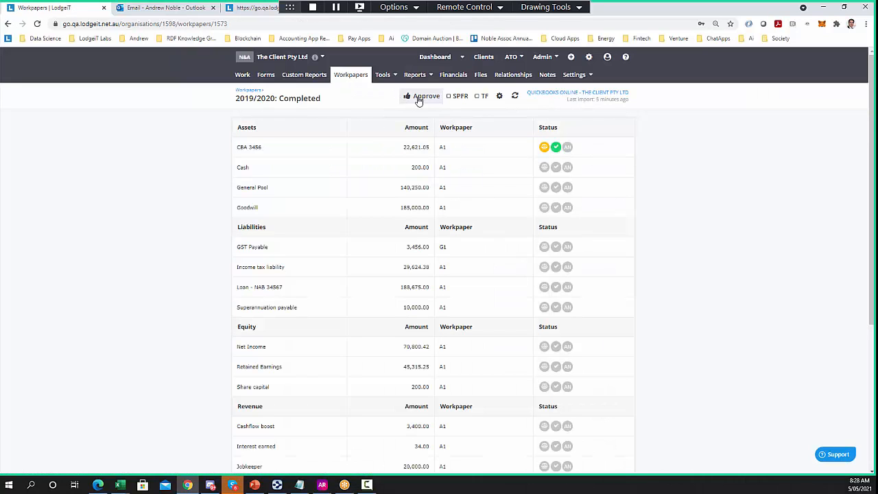
Give CBA 3456 the AN reviewer sign-off and approve the year to Finished
left_click(382, 150)
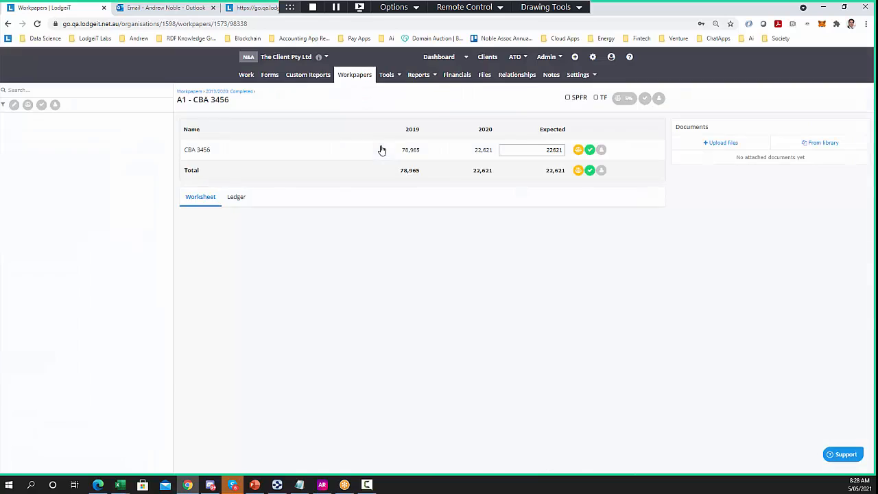
left_click(601, 150)
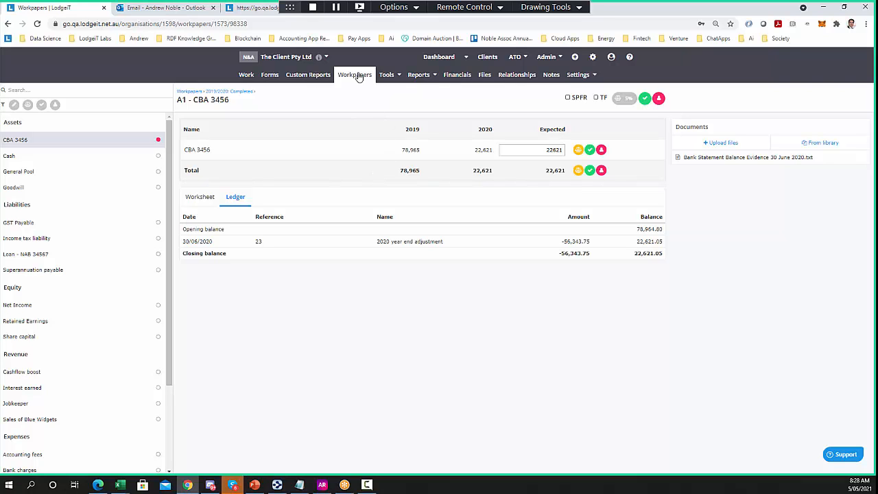
left_click(236, 92)
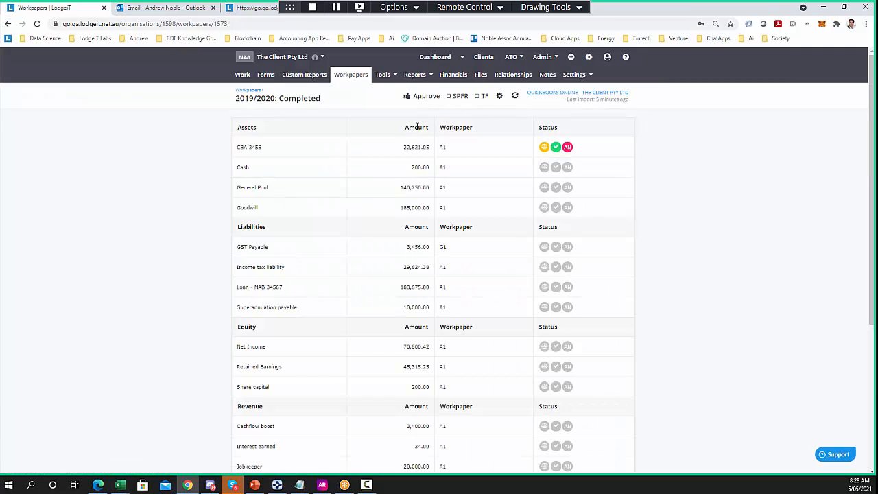
left_click(419, 96)
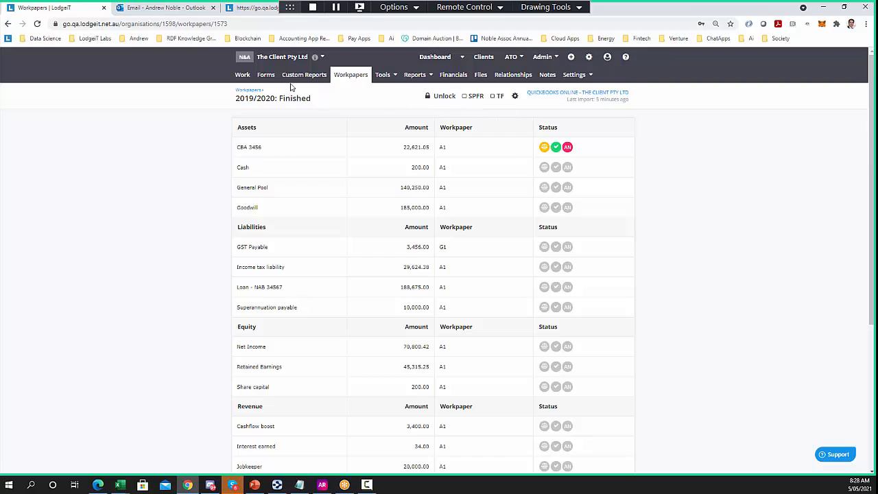
Refresh the financials from QuickBooks and confirm the 2020 workpaper set sits under Finished
left_click(455, 75)
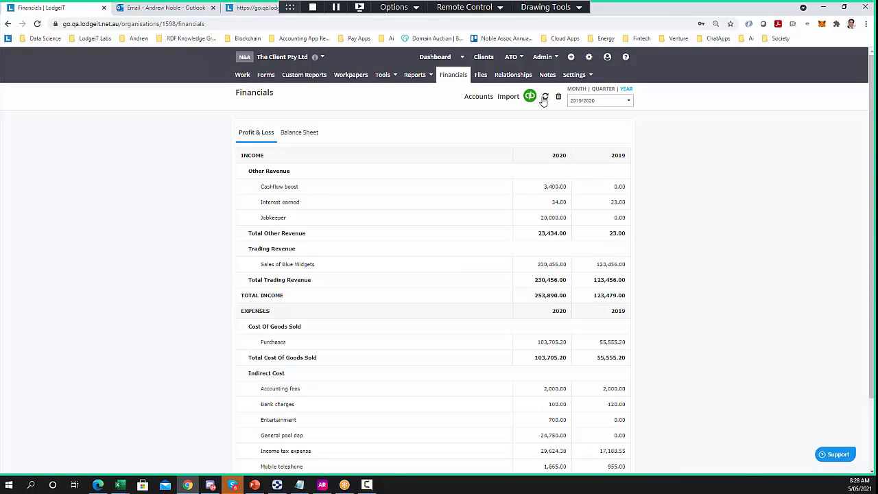
left_click(544, 97)
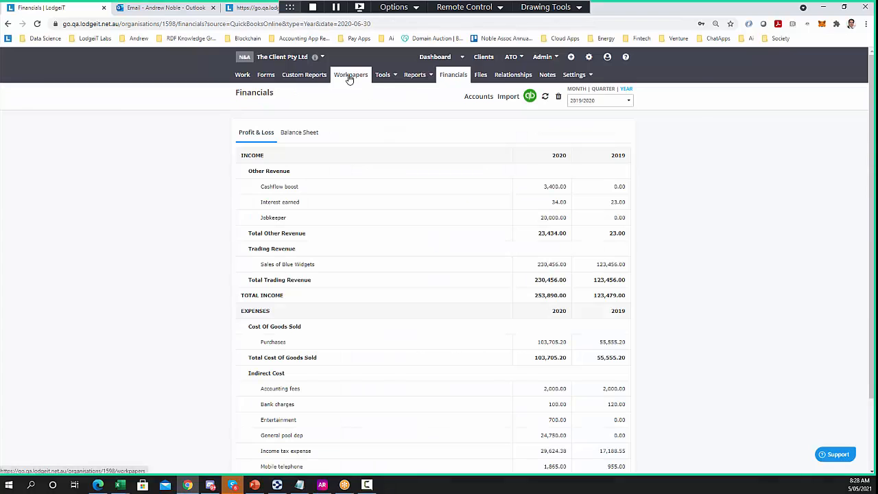
left_click(350, 77)
left_click(584, 134)
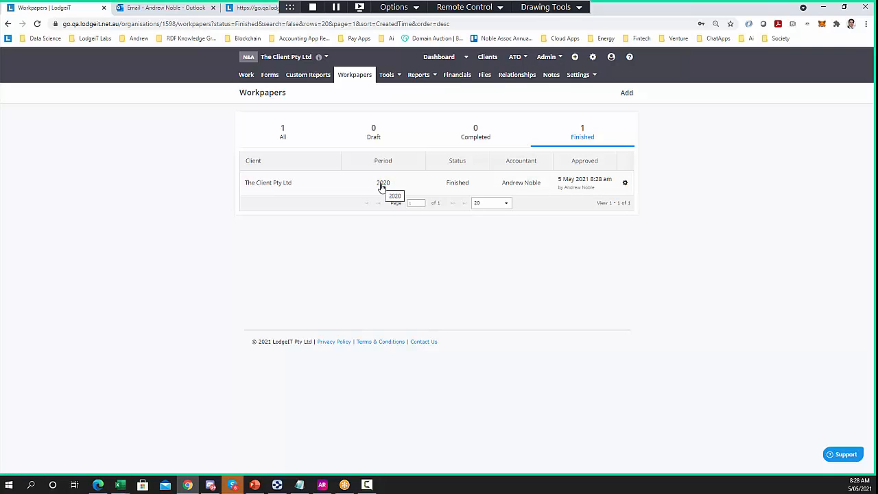
left_click(382, 187)
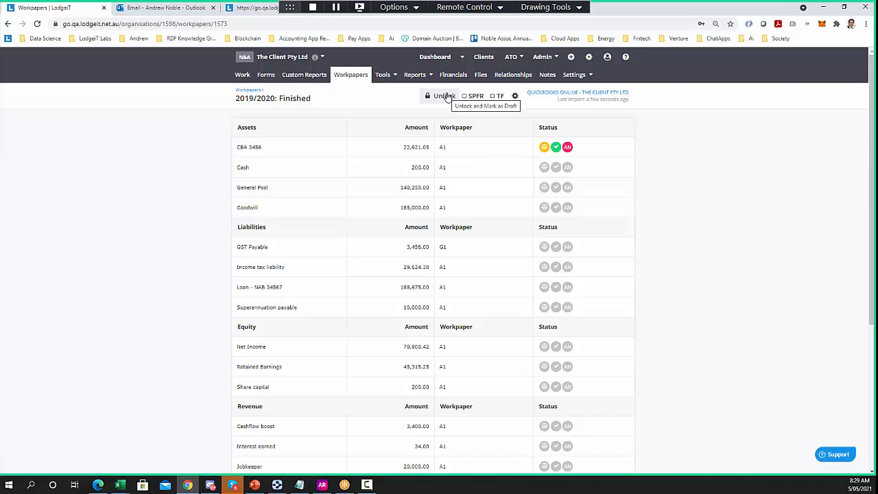
left_click(446, 96)
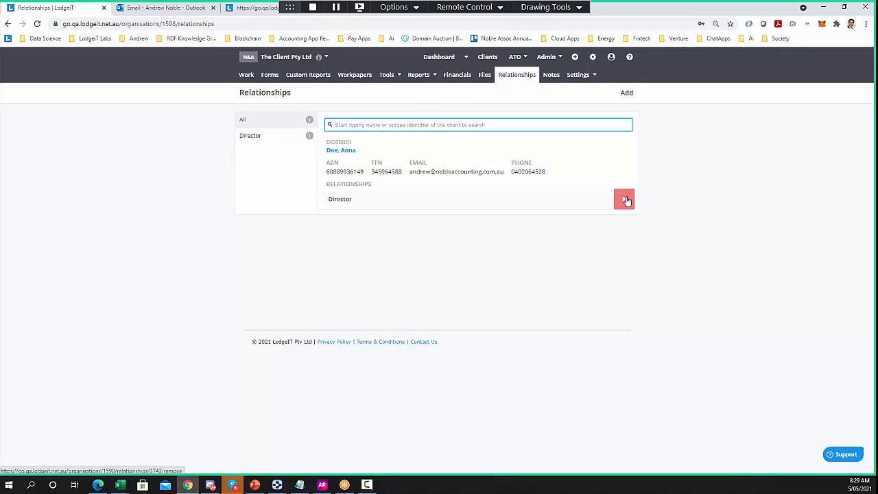
Remove the old Director relationship and save a new Director link for the searched client contact
left_click(624, 199)
left_click(608, 200)
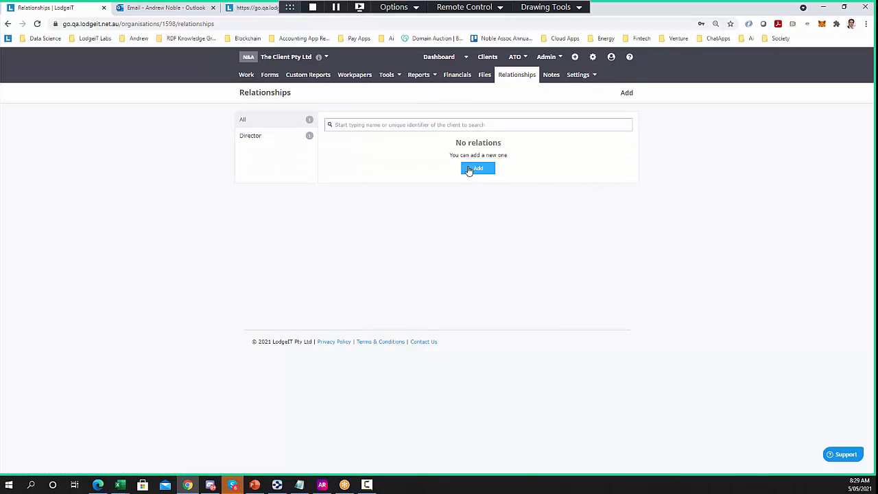
left_click(471, 169)
left_click(373, 148)
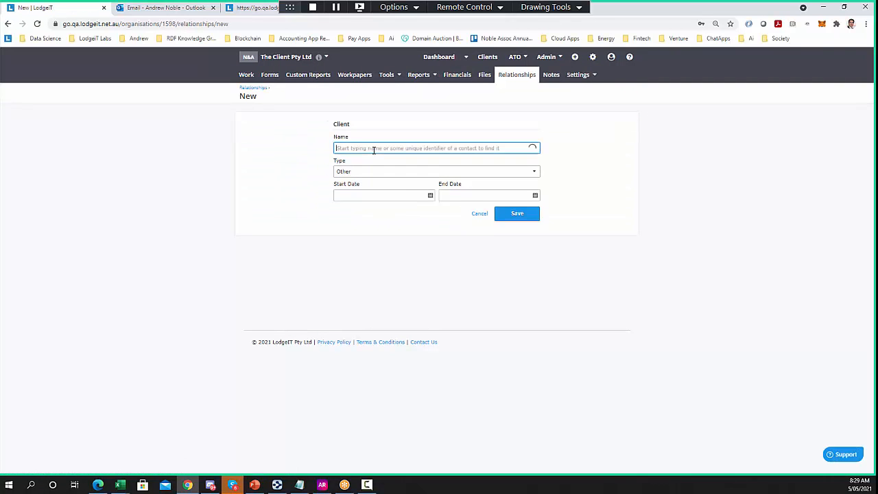
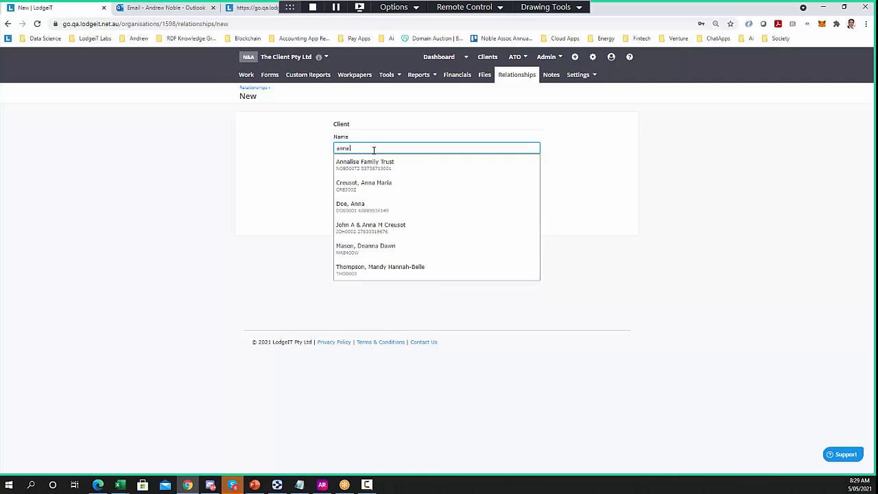
left_click(370, 163)
left_click(374, 172)
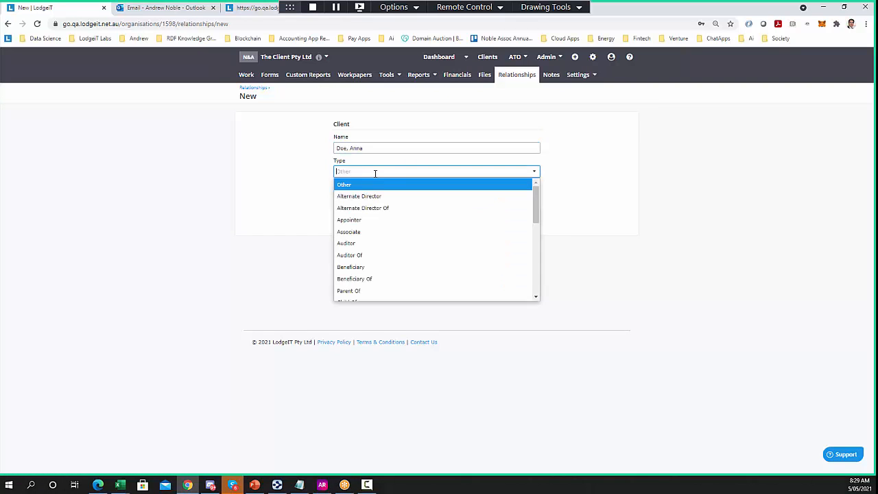
type("di")
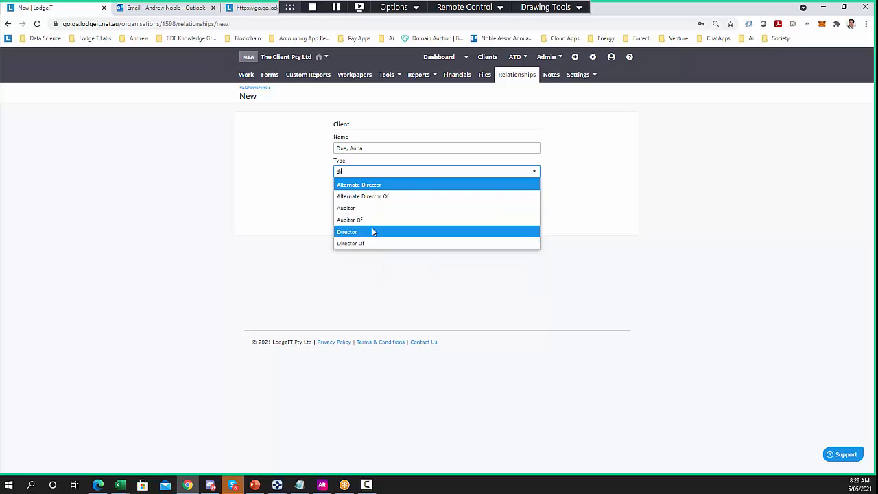
left_click(372, 232)
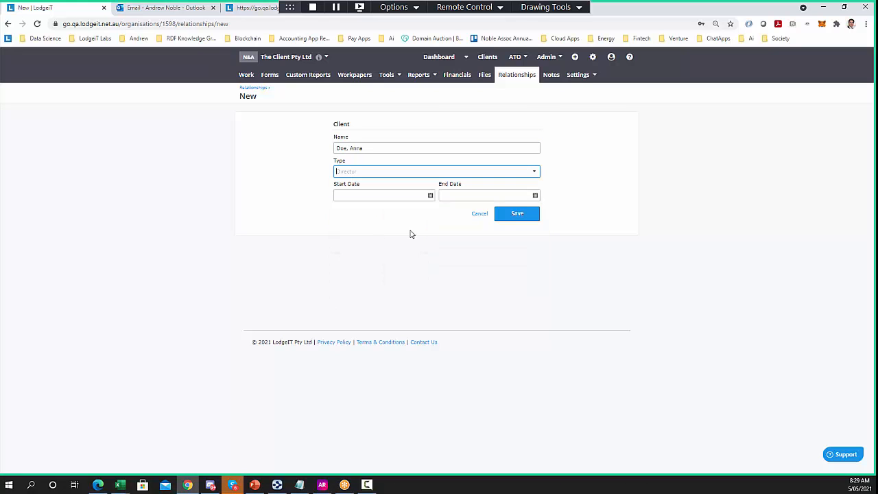
left_click(518, 220)
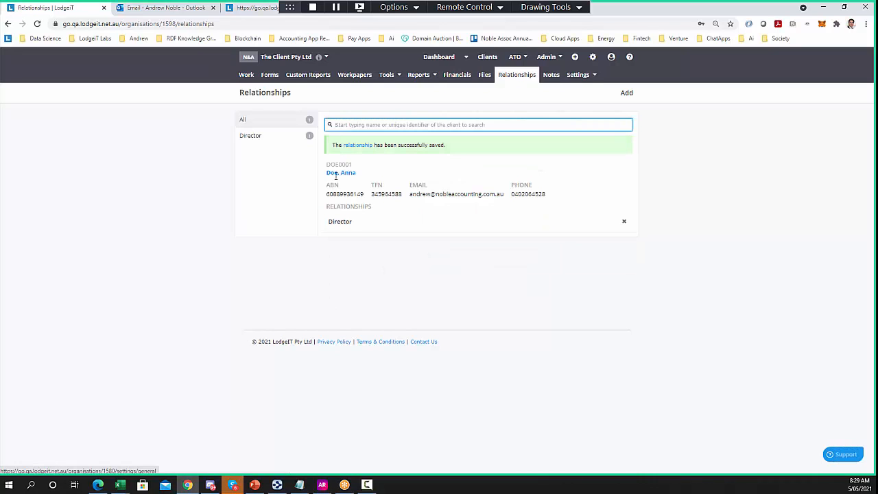
left_click(318, 80)
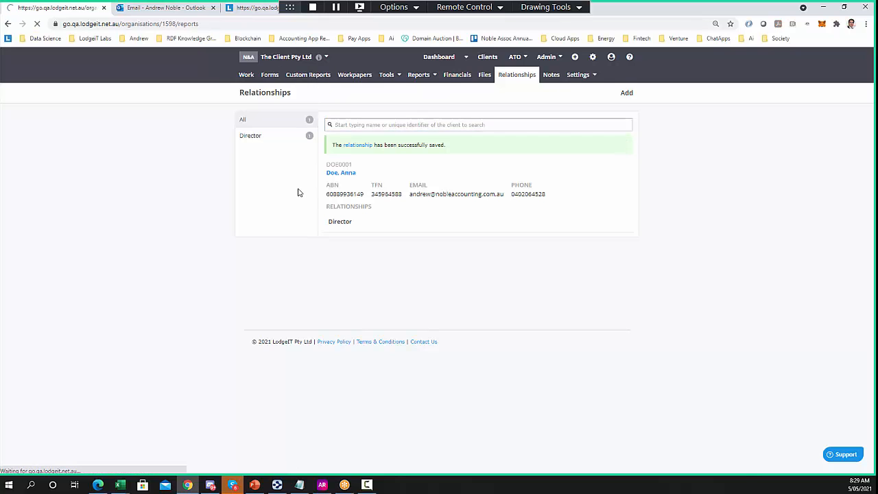
Add a report from the Company - SPFR (trading) template with financial year 2019/2020
left_click(626, 93)
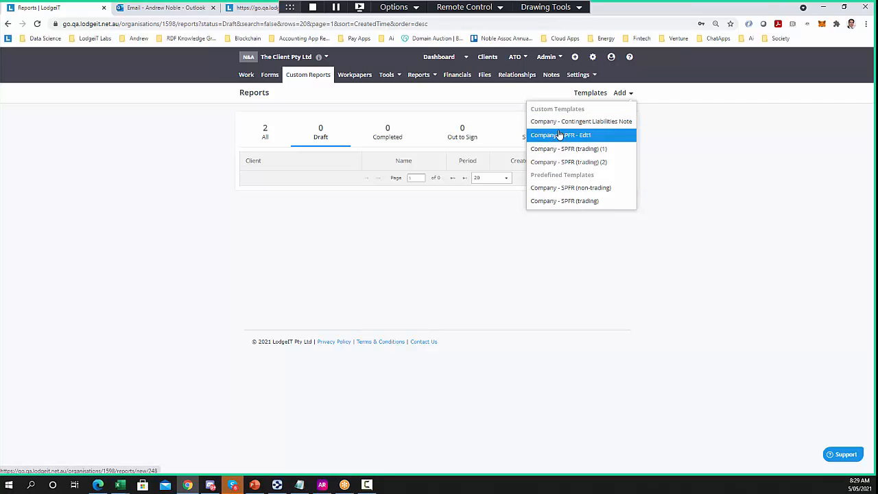
left_click(555, 201)
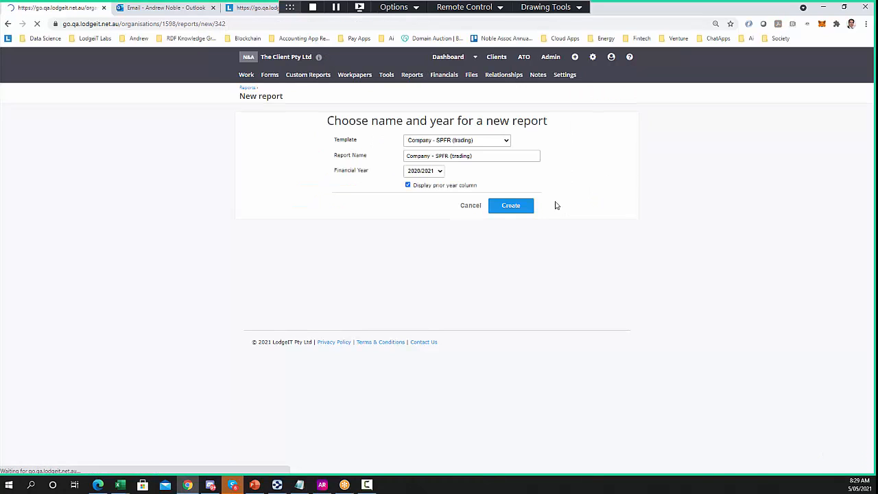
left_click(435, 174)
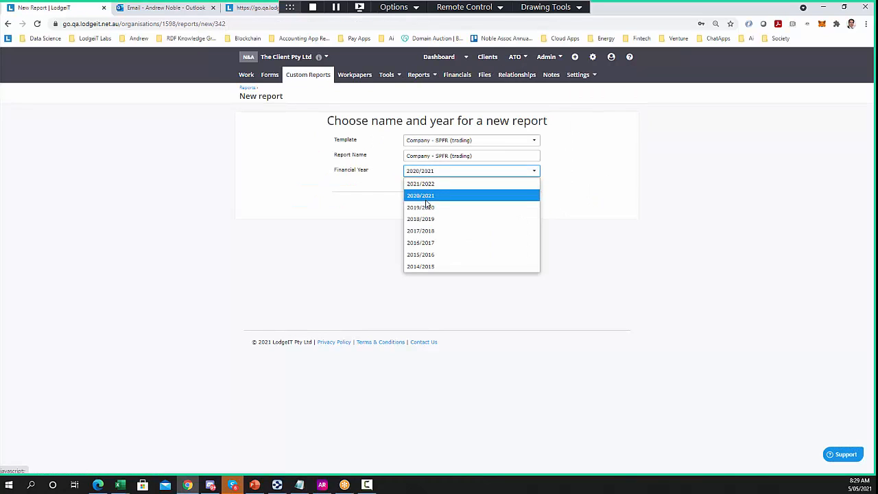
left_click(428, 207)
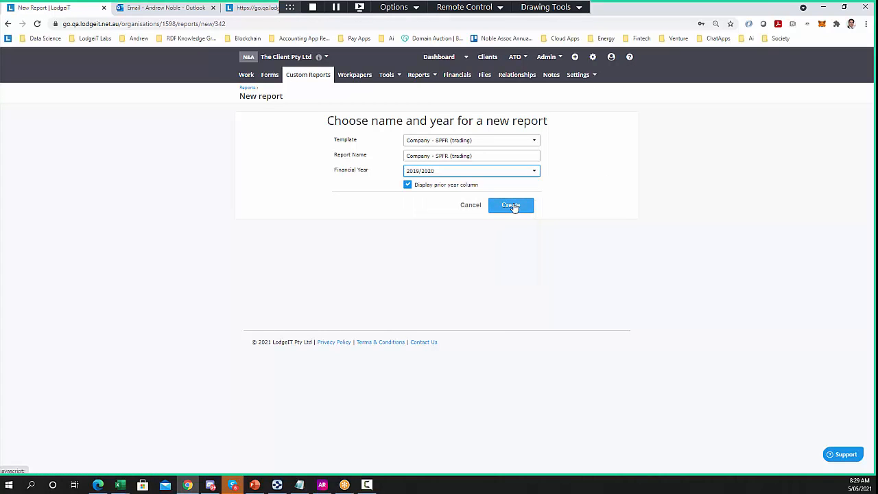
left_click(512, 205)
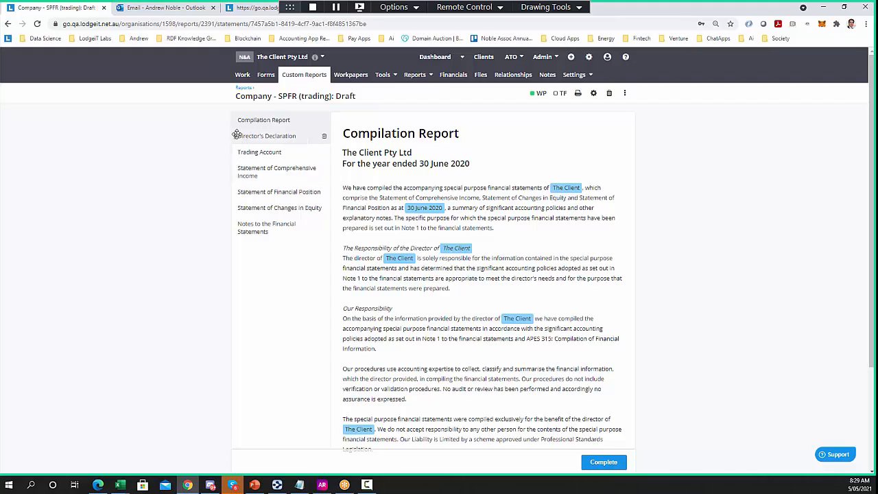
Move Director's Declaration below Statement of Changes in Equity, then view the Statement of Comprehensive Income
left_click_drag(235, 135, 230, 211)
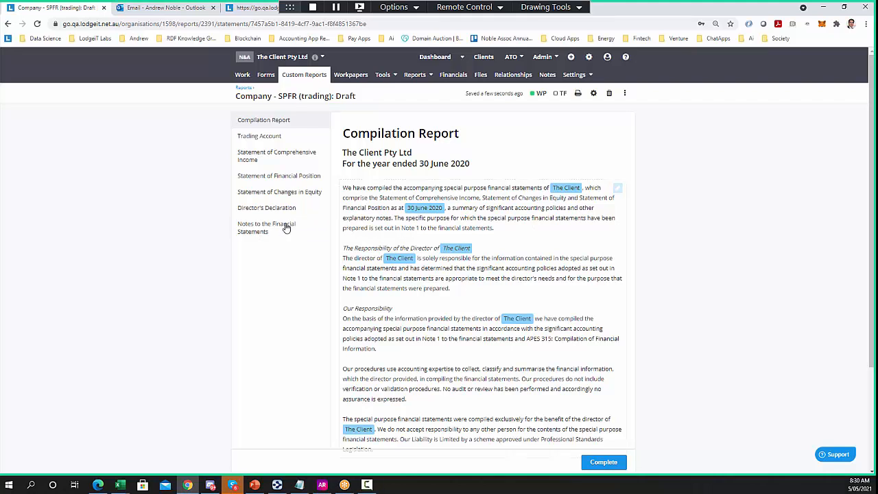
left_click(285, 165)
scroll(378, 269, "down", 3)
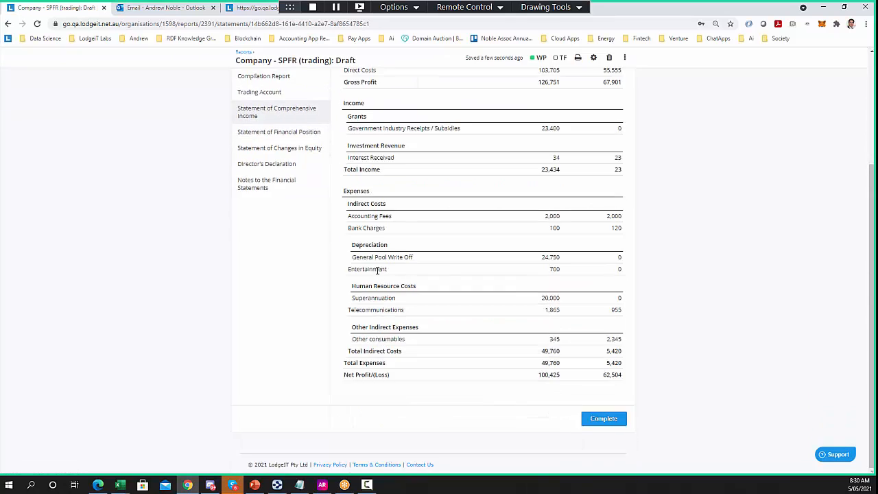
scroll(377, 270, "up", 3)
Download the draft SPFR (trading) report as a PDF and open it
left_click(577, 92)
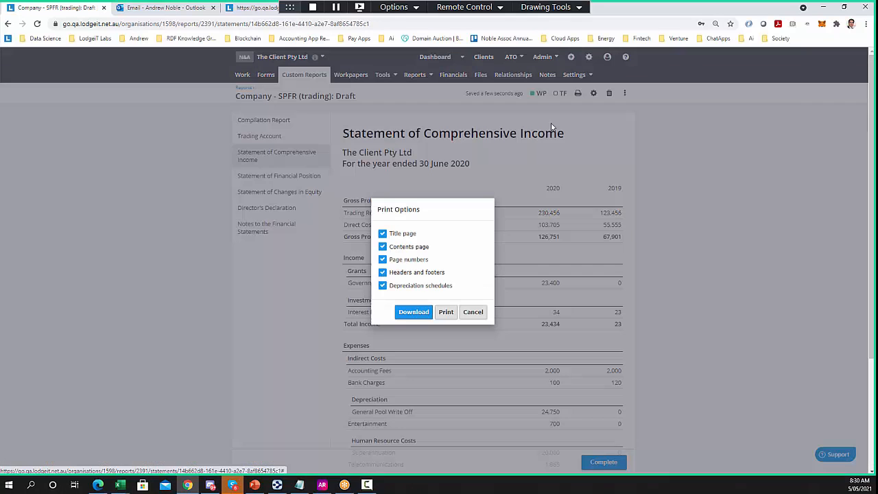
left_click(420, 312)
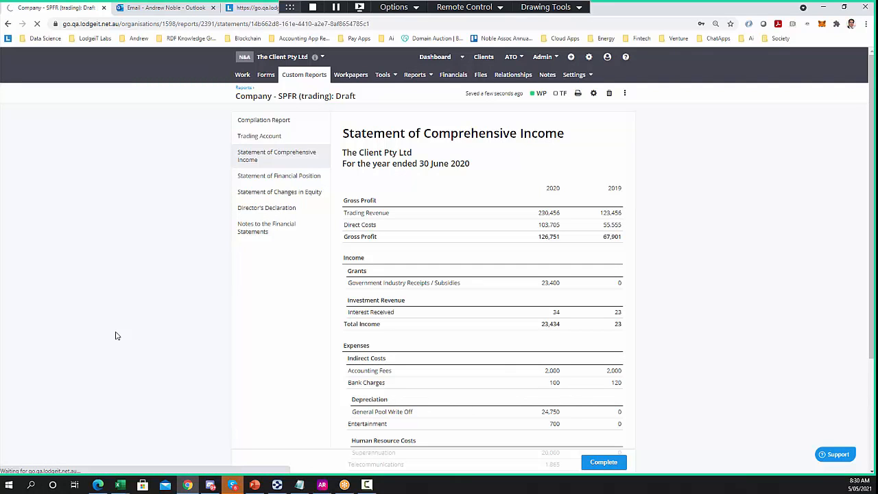
left_click(48, 463)
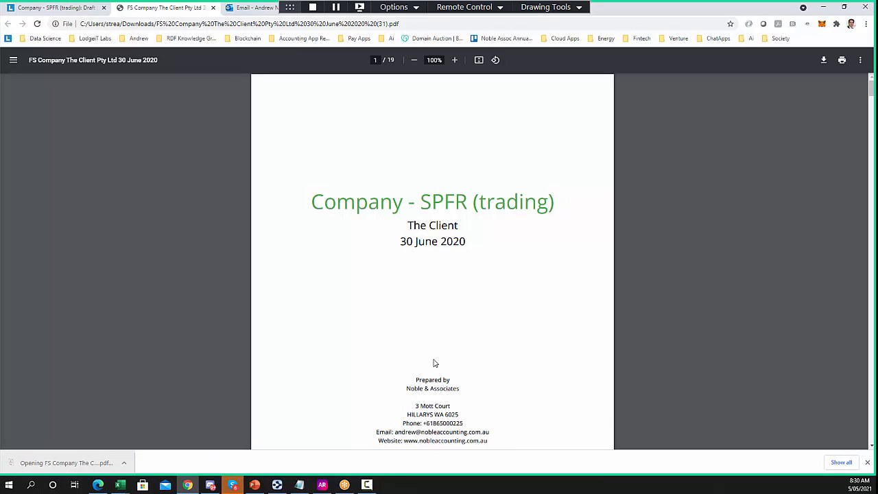
Read the 19-page financial statements PDF from the title page through the Notes, then close it
scroll(471, 294, "down", 5)
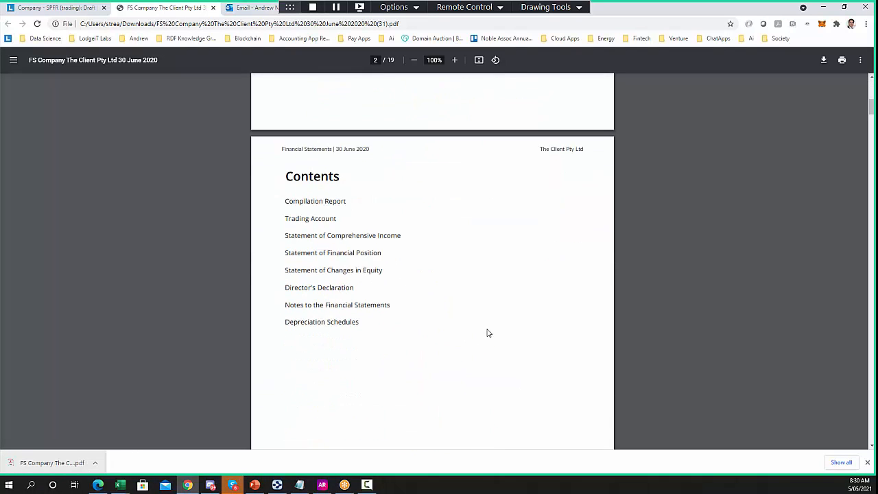
scroll(487, 333, "down", 10)
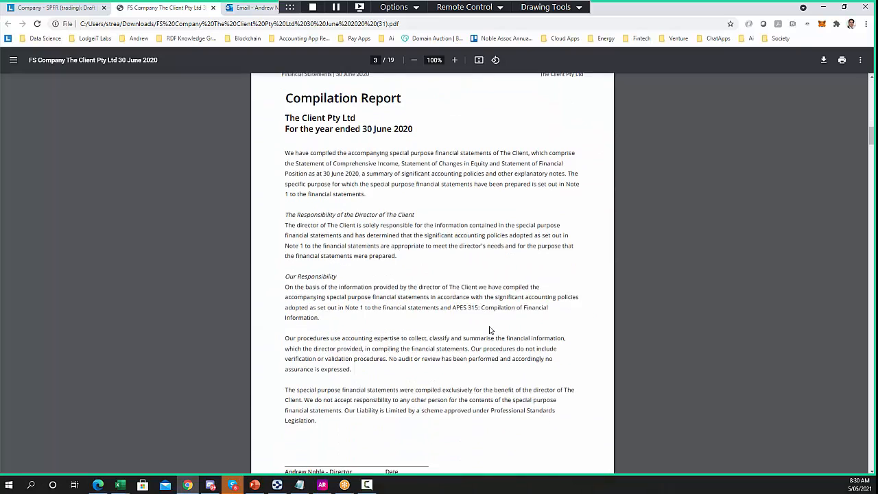
left_click_drag(535, 378, 332, 378)
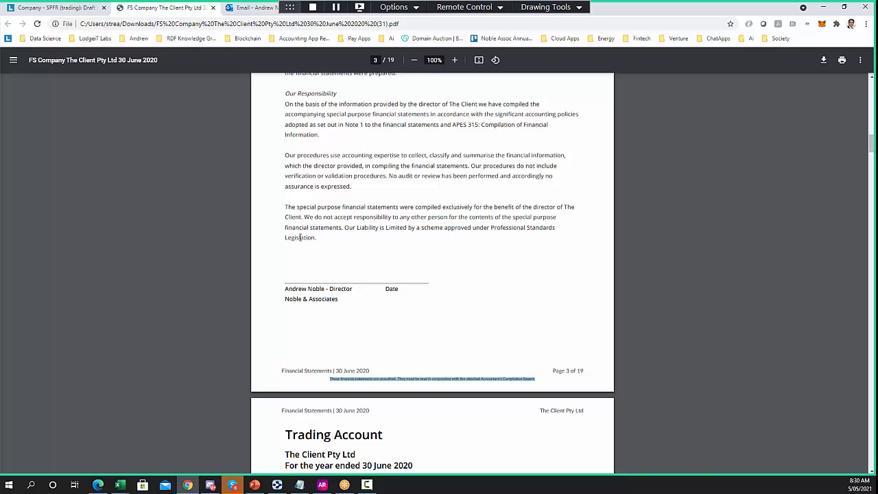
scroll(312, 237, "down", 2)
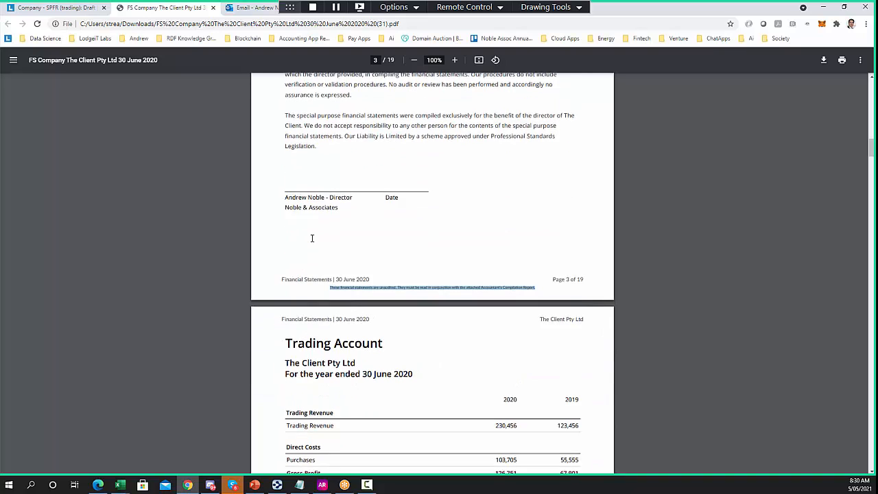
scroll(311, 238, "down", 5)
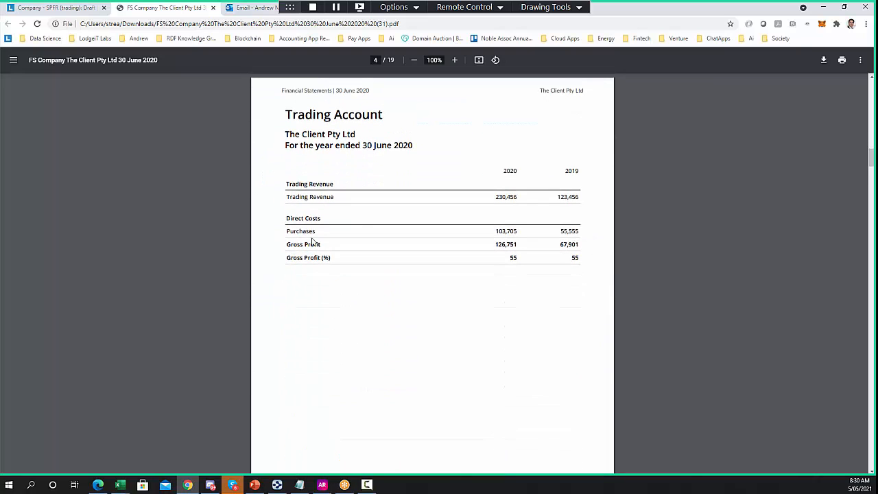
scroll(311, 241, "down", 13)
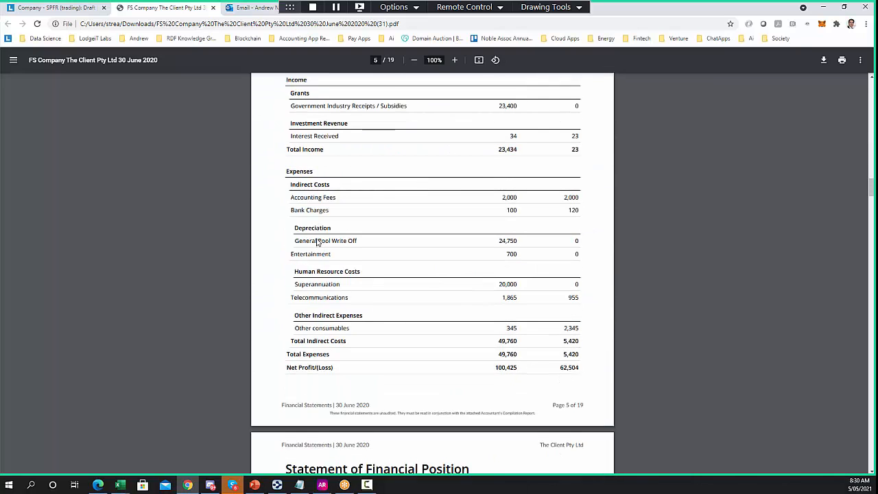
scroll(317, 242, "up", 4)
scroll(380, 286, "down", 20)
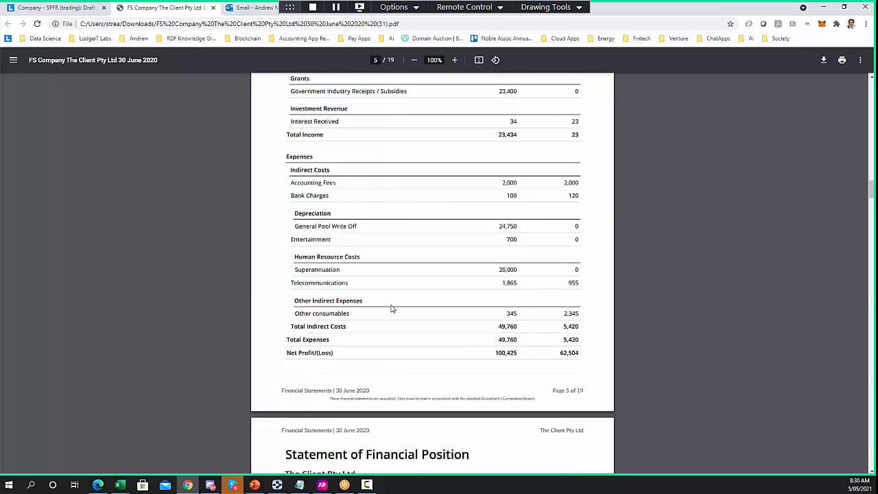
scroll(393, 317, "down", 15)
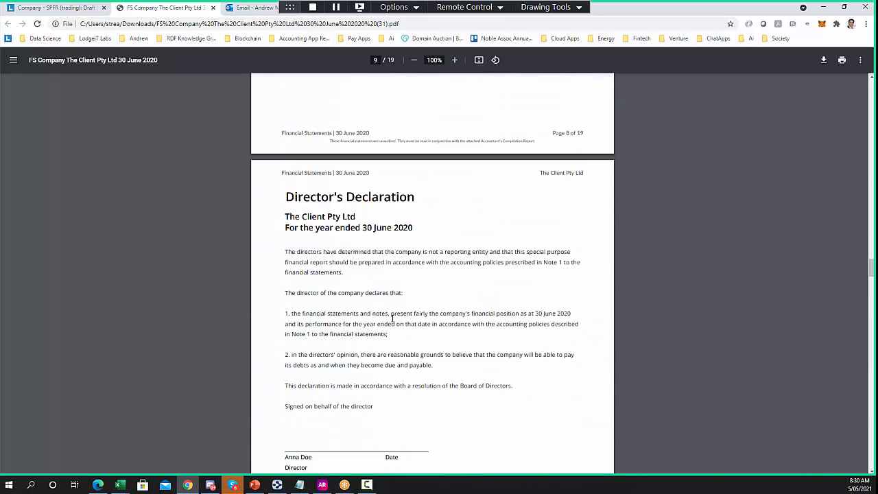
scroll(393, 317, "down", 10)
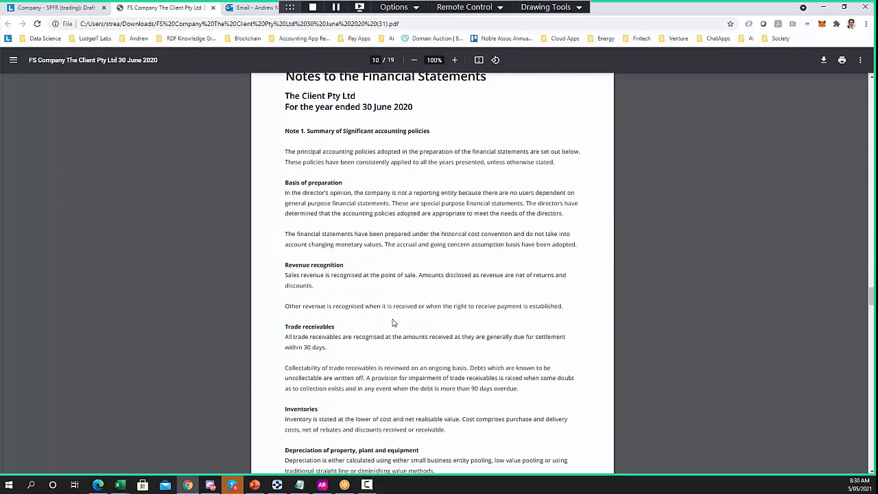
scroll(394, 310, "down", 3)
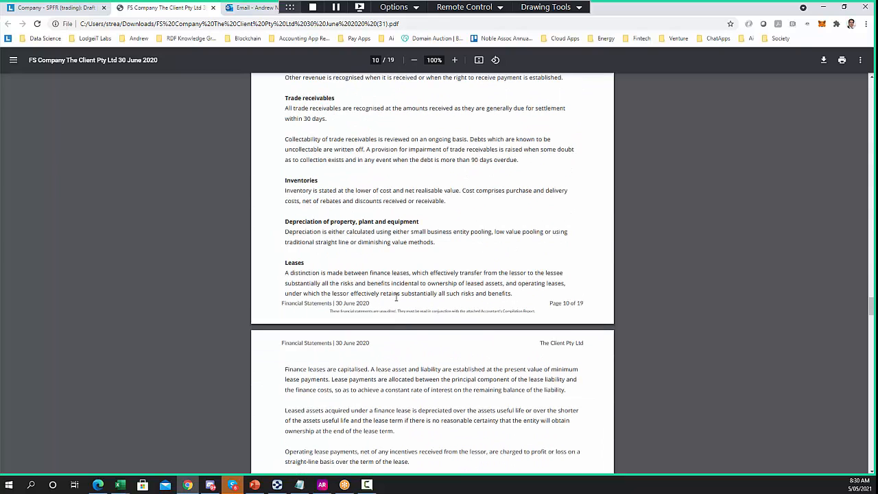
left_click(214, 7)
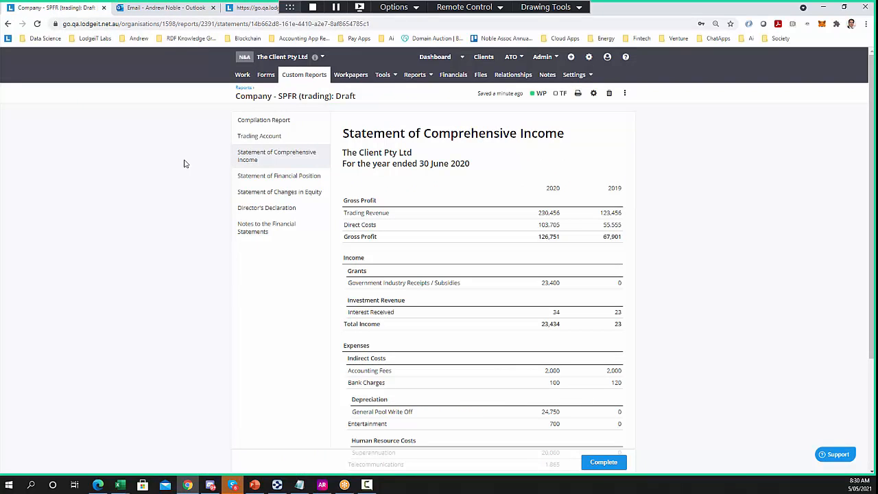
From the client's forms list, start a new Company Tax Return
left_click(265, 75)
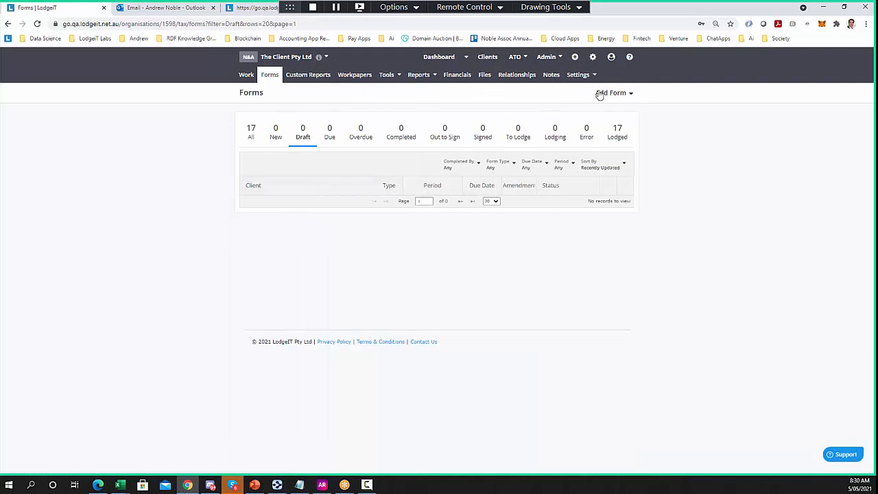
left_click(607, 93)
left_click(255, 236)
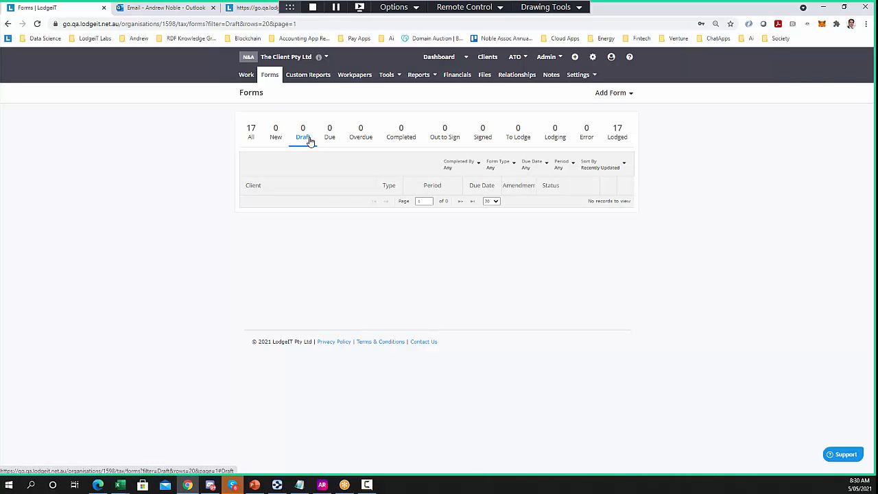
left_click(615, 94)
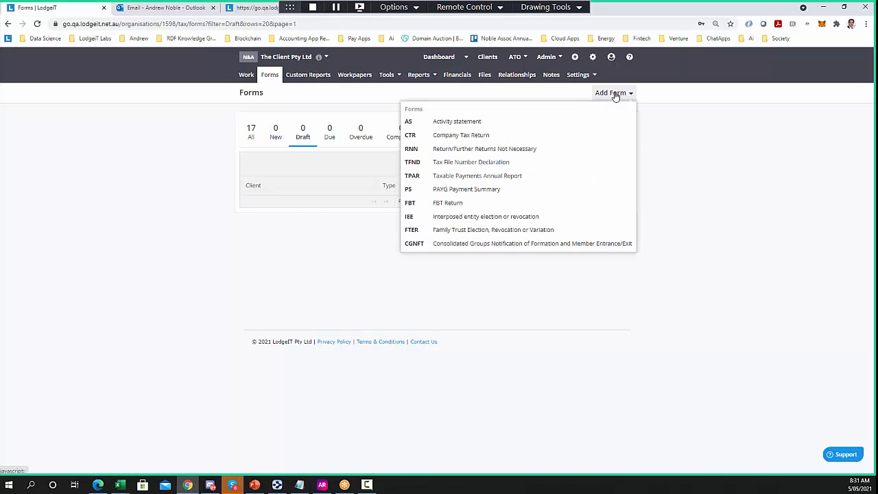
left_click(470, 140)
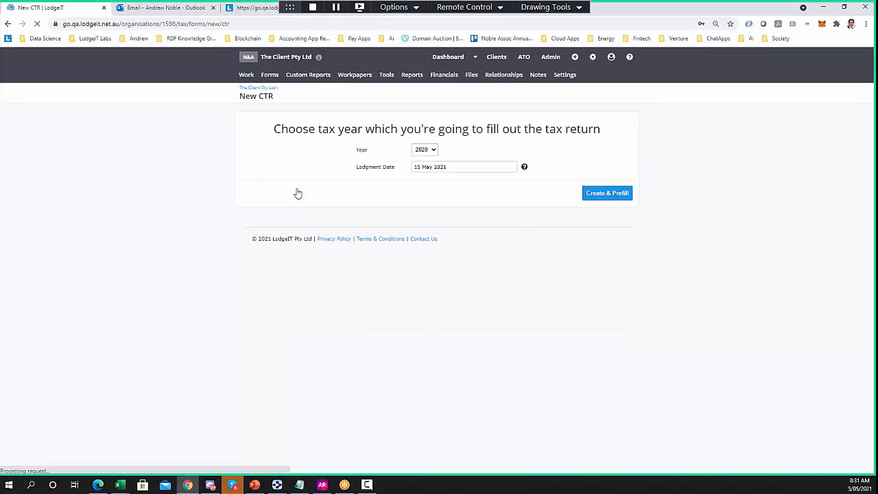
Keep tax year 2020, create and prefill the return, and complete the financial picture page
left_click(425, 149)
left_click(422, 162)
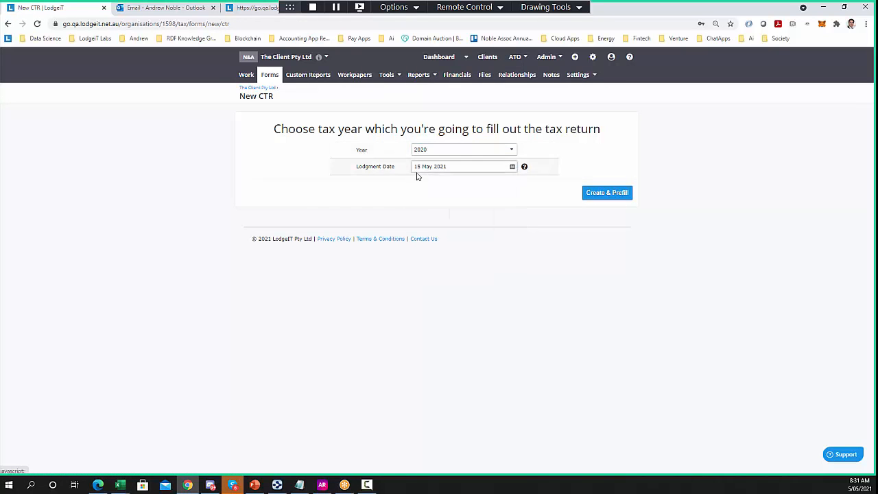
left_click(608, 192)
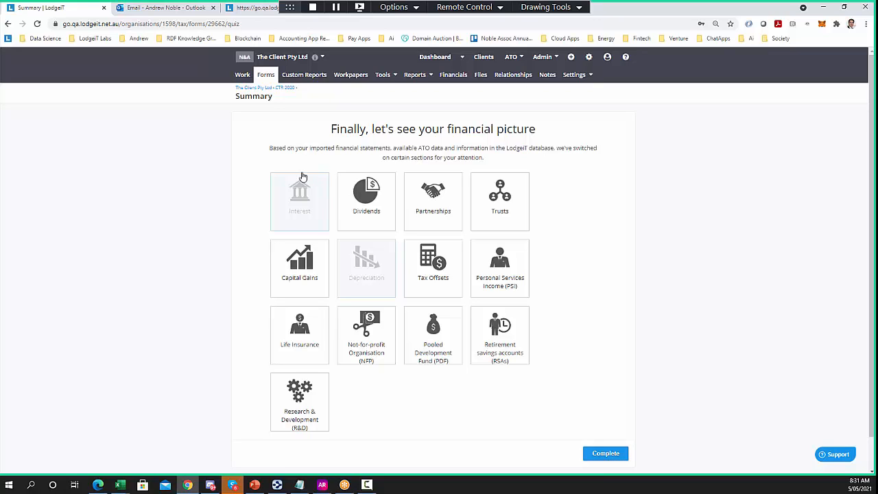
left_click(602, 453)
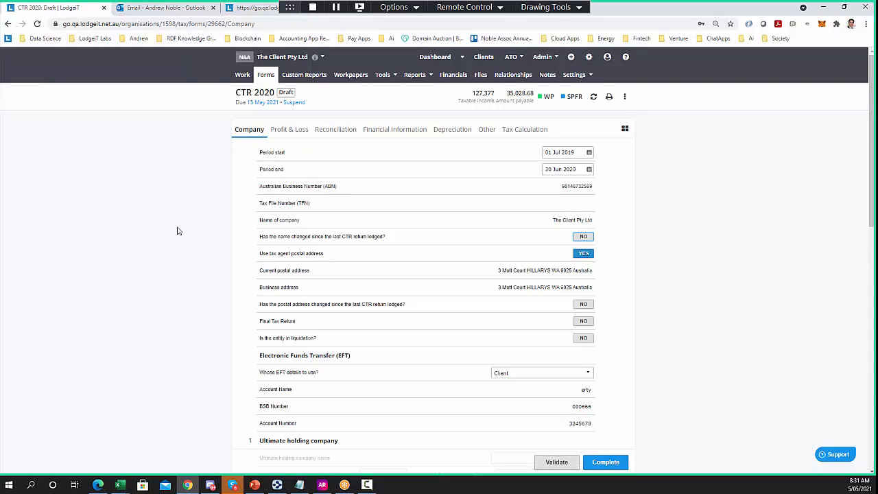
On Profit & Loss, expand the other sales, government industry payments and all other expenses breakdowns
mouse_move(550, 103)
left_click(300, 131)
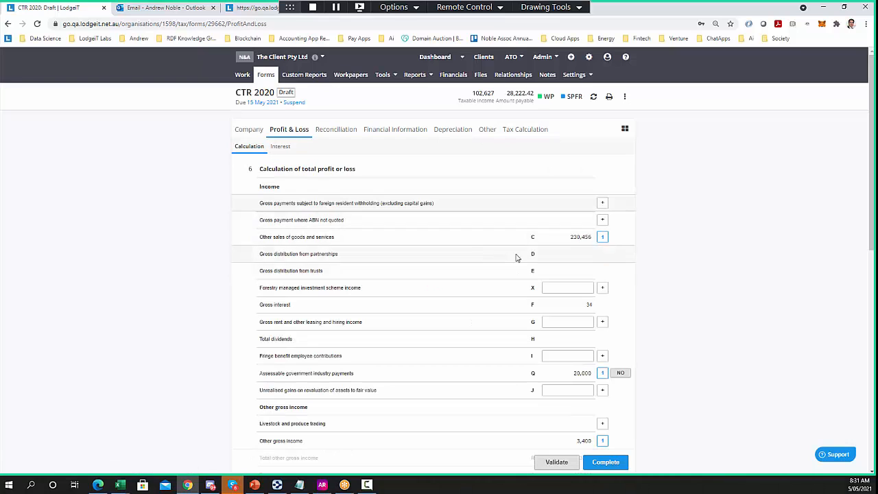
left_click(342, 237)
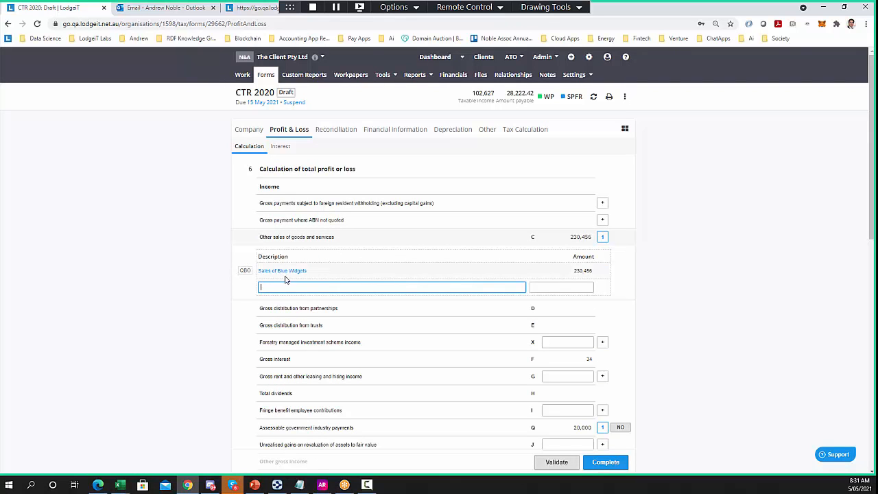
scroll(350, 276, "down", 3)
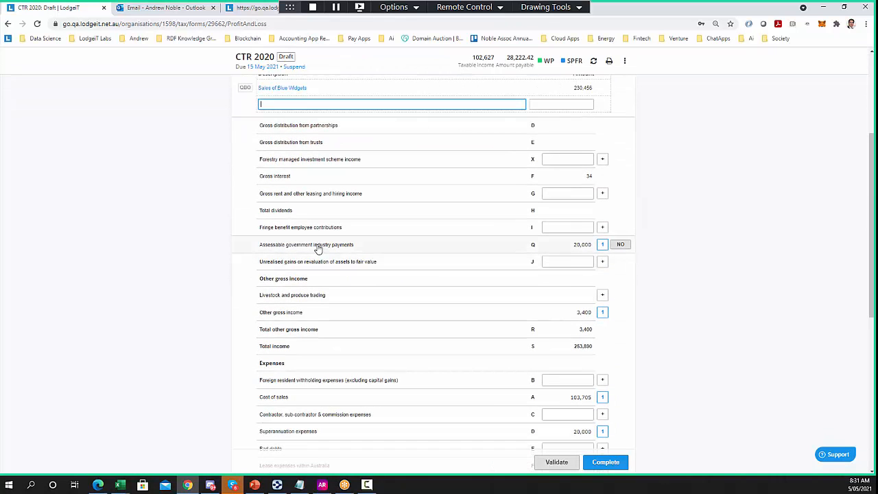
left_click(319, 247)
scroll(249, 332, "down", 3)
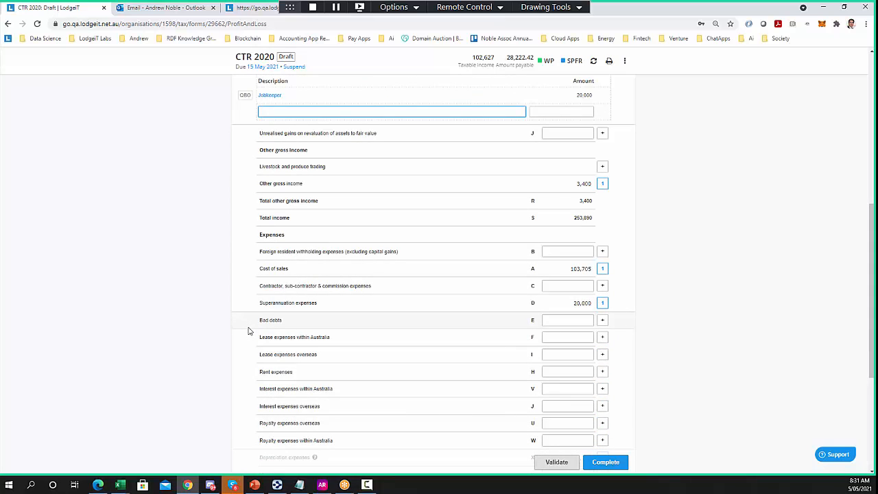
scroll(245, 331, "down", 3)
left_click(265, 343)
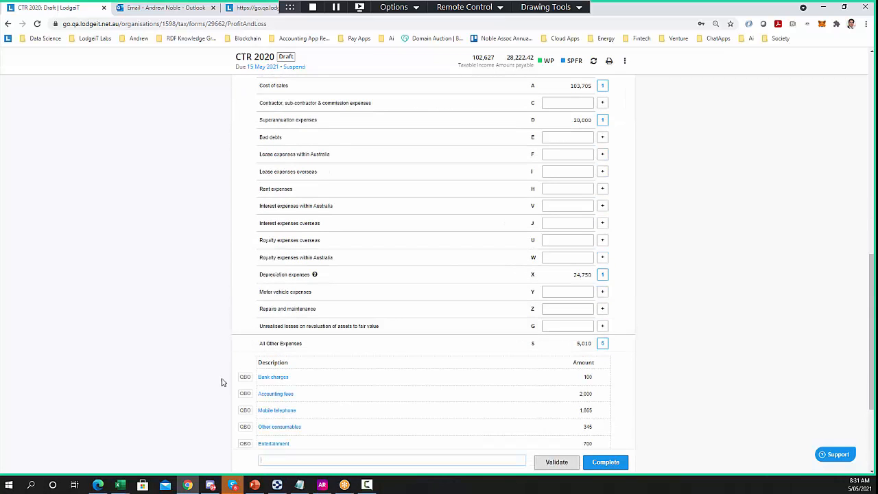
Show the Financial Information section, with current assets of 22,821 in Cash and CBA 3456
scroll(225, 385, "down", 3)
scroll(229, 391, "up", 11)
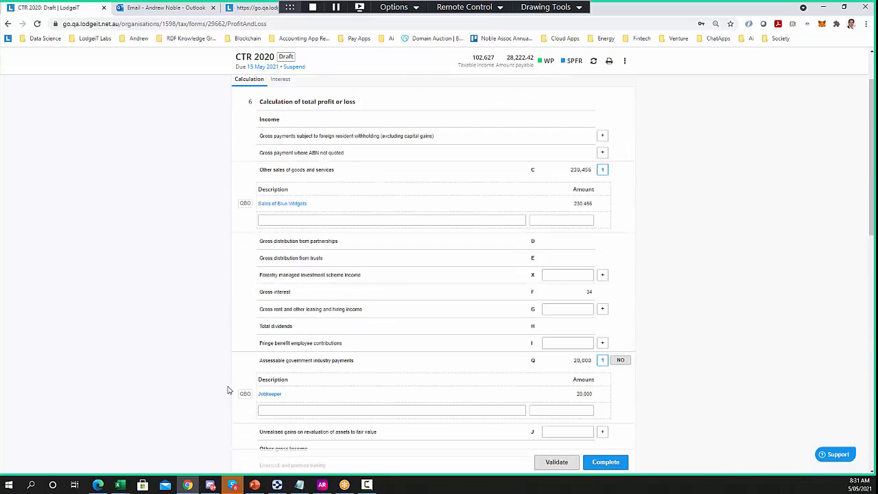
scroll(228, 391, "up", 1)
left_click(396, 130)
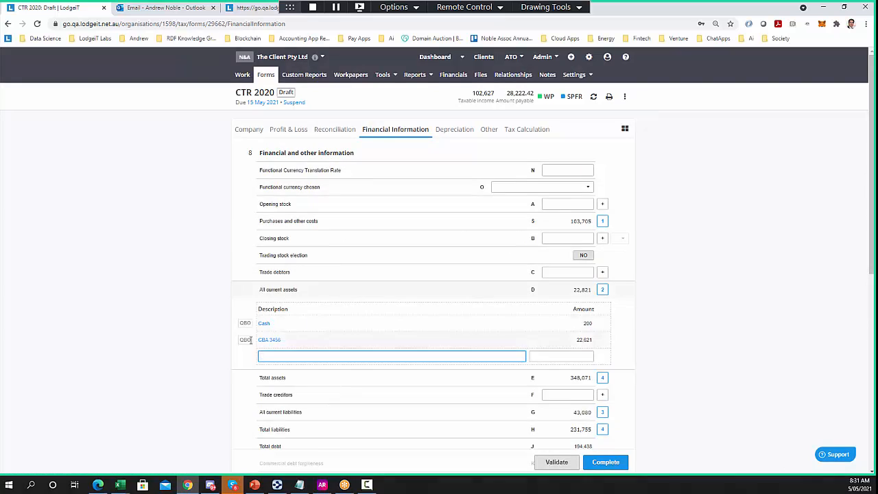
Expand the Total assets (348,071) and Dividends and Interest breakdowns
scroll(295, 323, "down", 2)
left_click(284, 289)
scroll(216, 298, "down", 3)
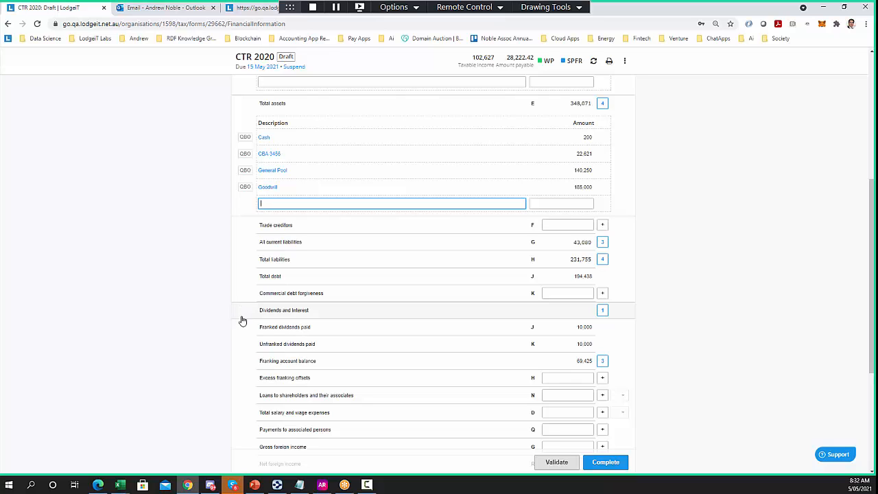
left_click(306, 313)
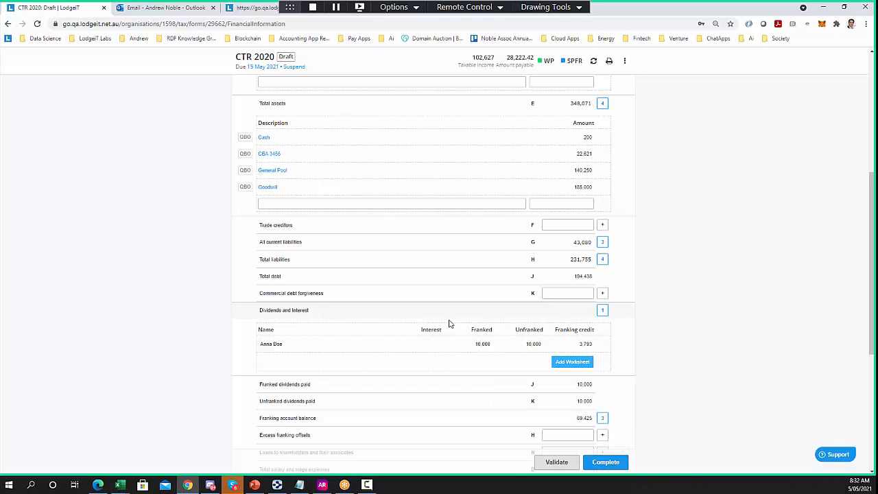
Close the finished document-signing confirmation tab, then open the Tools menu
left_click(251, 7)
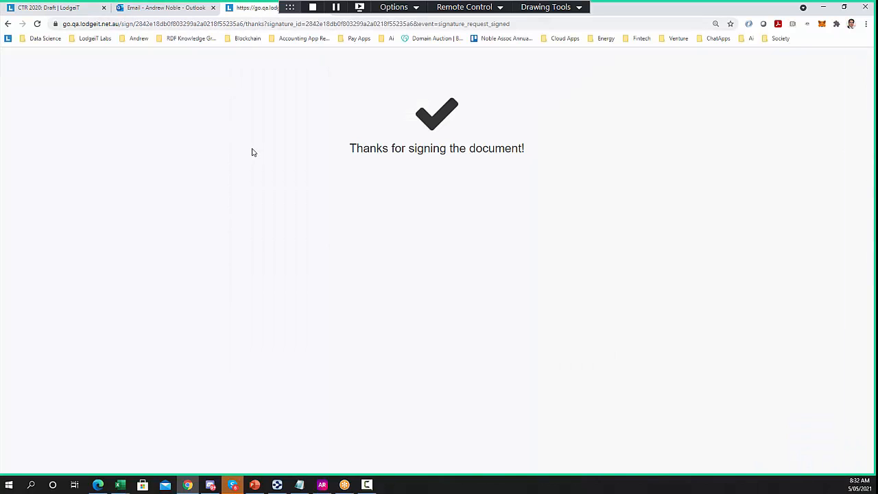
left_click_drag(291, 7, 435, 7)
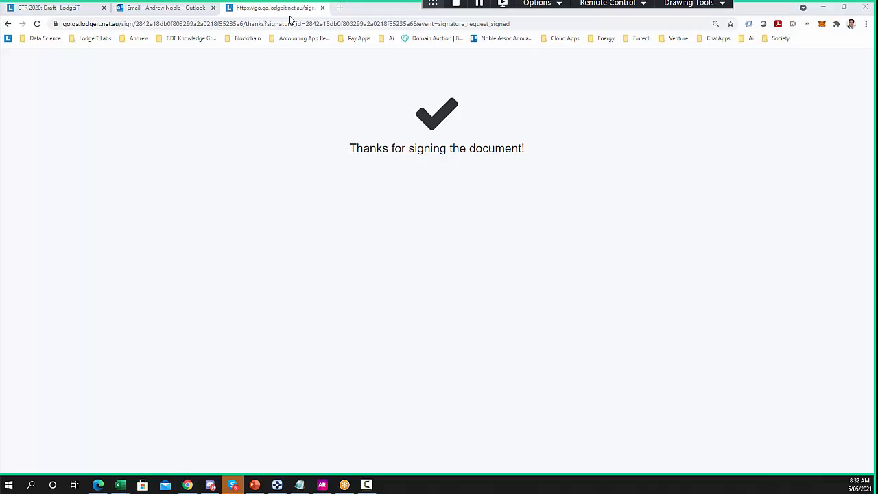
left_click(322, 7)
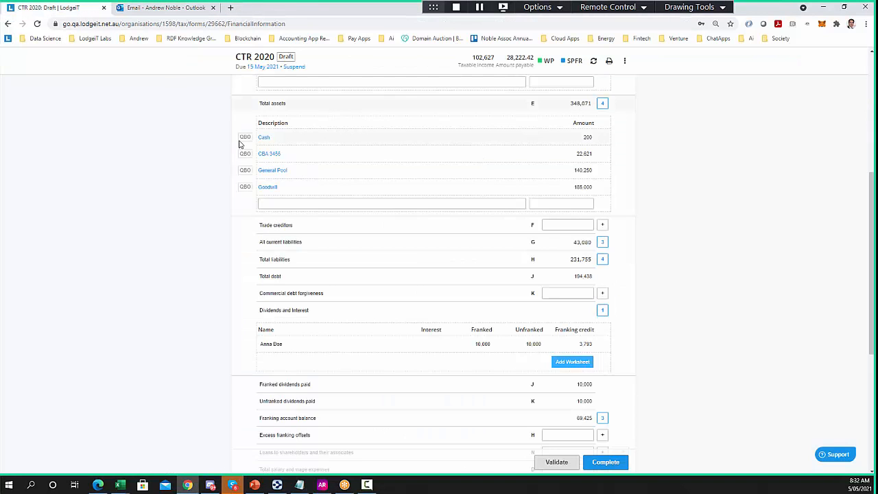
scroll(240, 144, "up", 5)
left_click(383, 75)
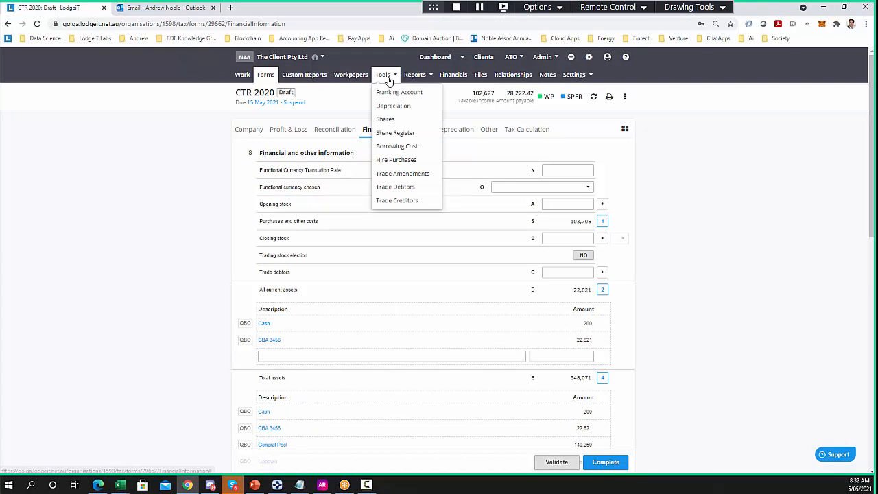
Open the Franking Account in a new tab and view it
right_click(390, 94)
left_click(418, 100)
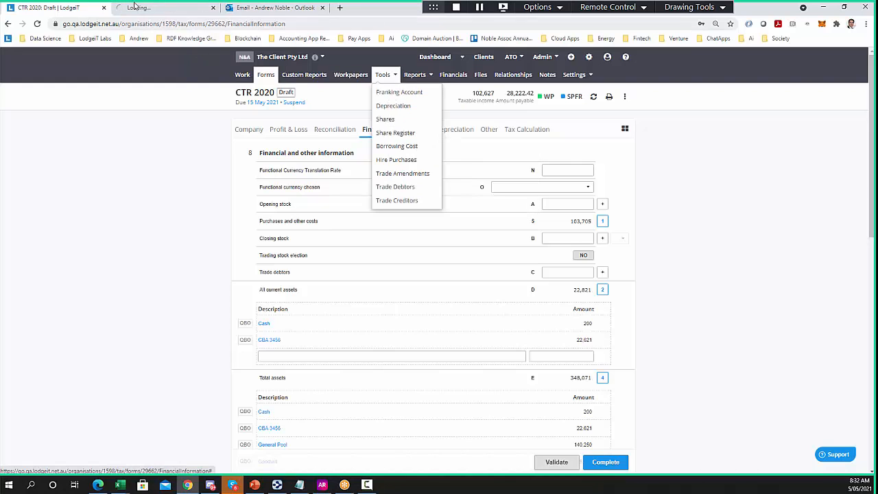
left_click(162, 8)
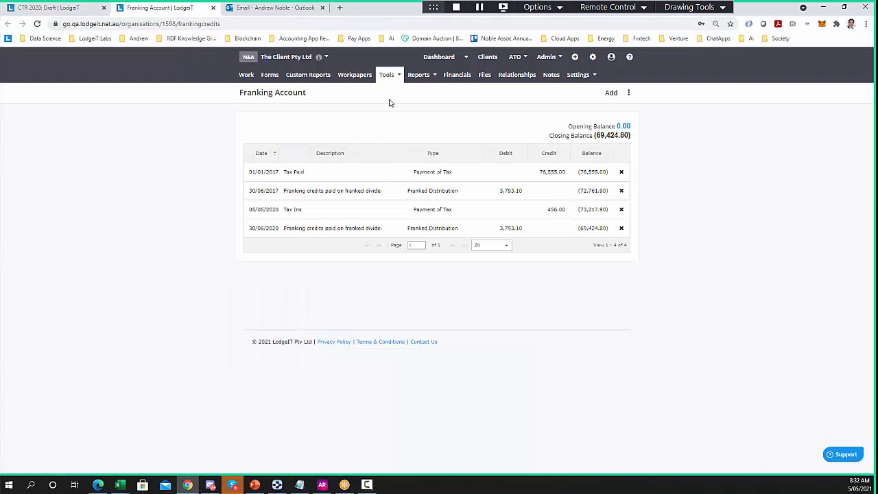
Look up the 30 June 2020 dividend of 20,000 in the Share Register, then return to the return
left_click(386, 75)
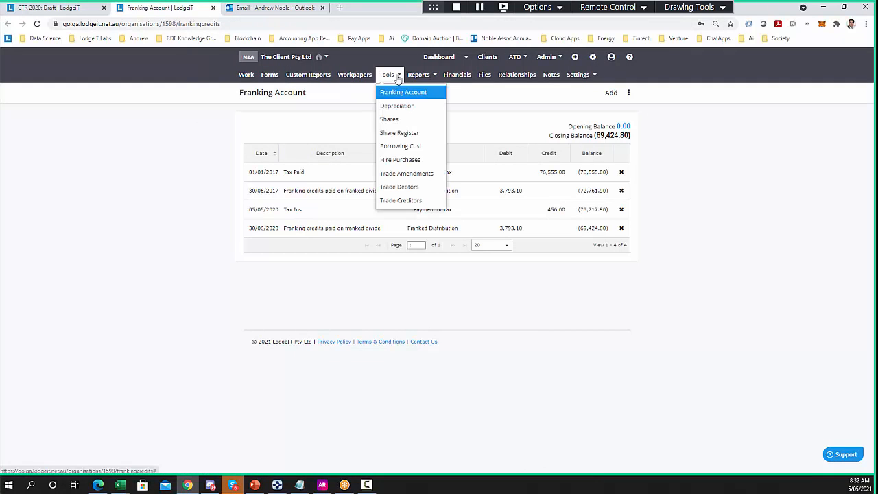
left_click(389, 136)
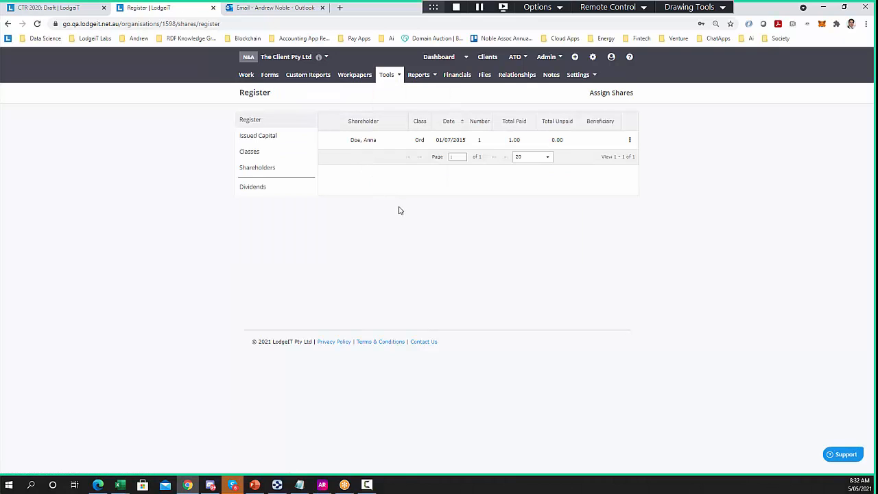
left_click(252, 186)
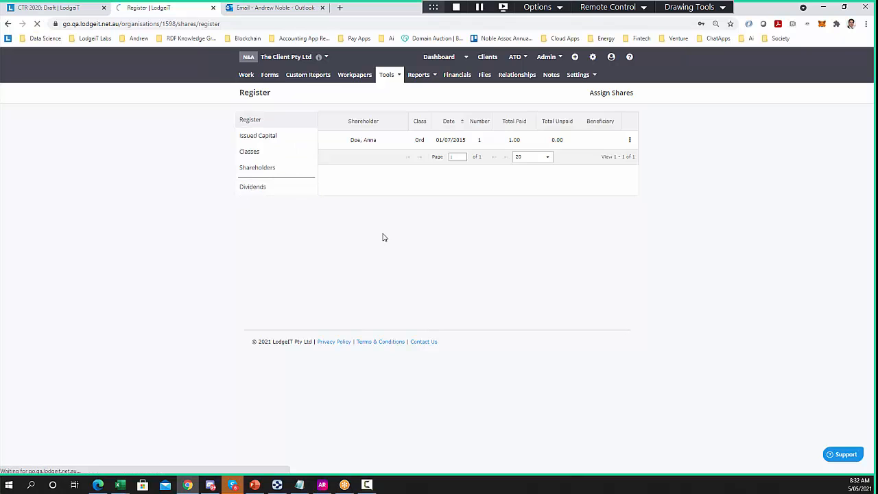
left_click(394, 161)
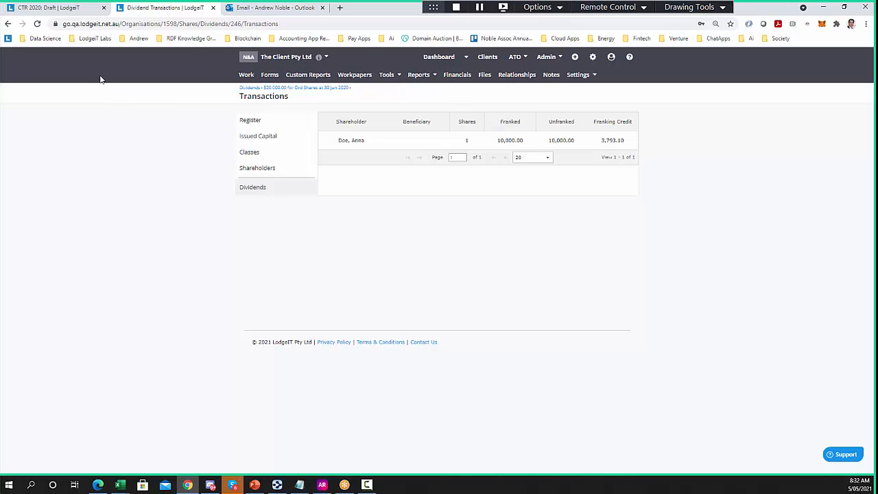
left_click(61, 8)
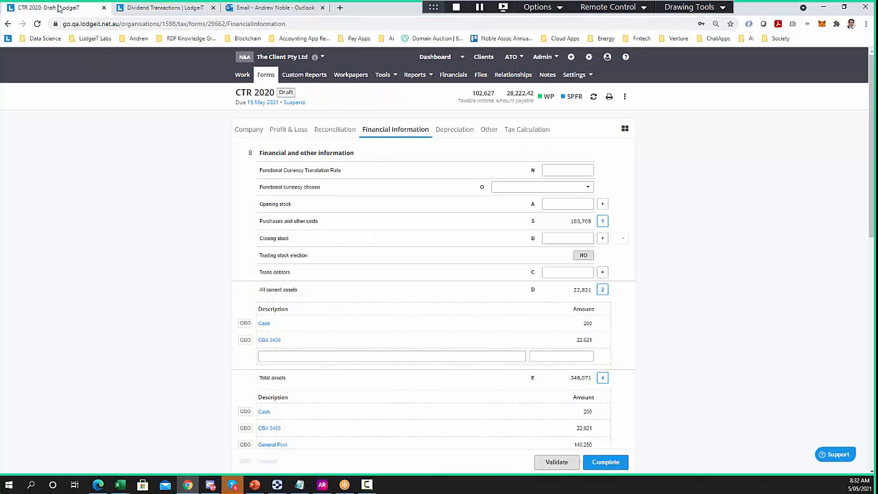
Expand the franking account balance entries, then show the Depreciation section (decline in value 2,671)
scroll(194, 315, "down", 2)
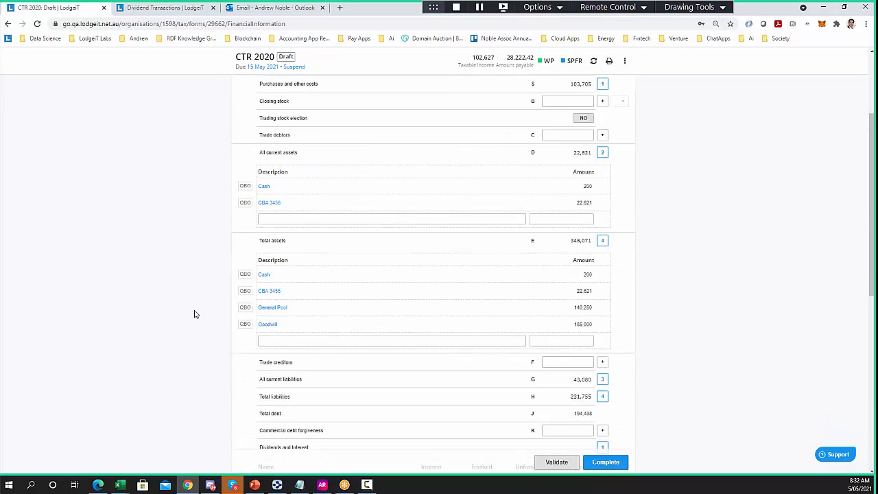
scroll(194, 314, "down", 3)
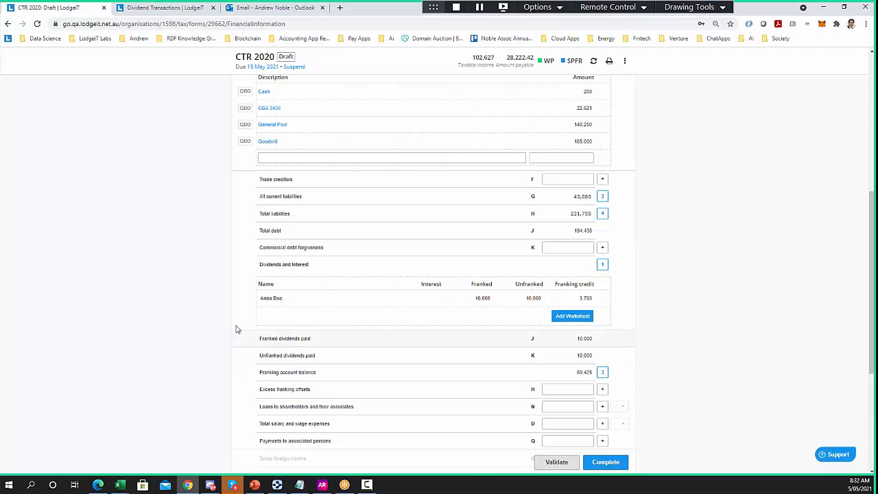
left_click(305, 372)
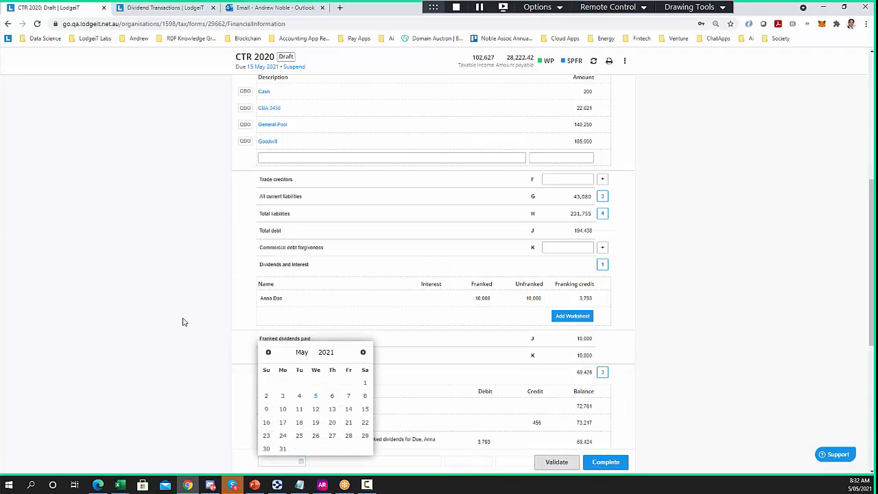
scroll(179, 295, "down", 2)
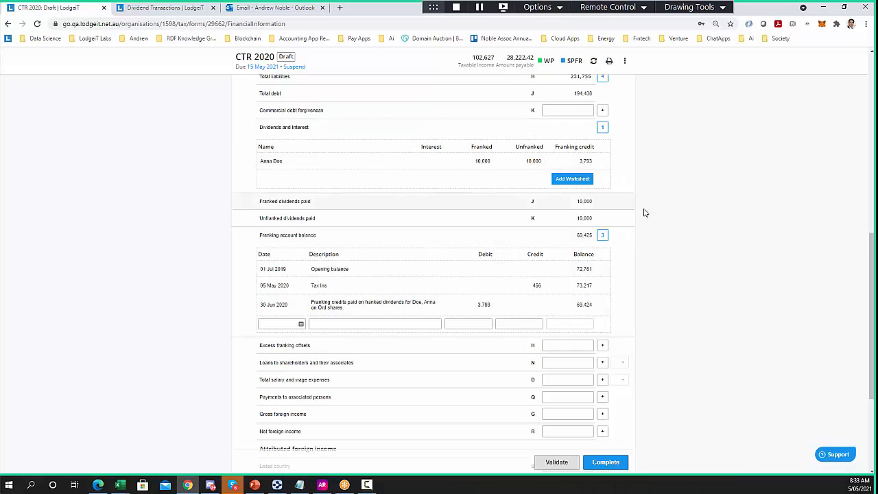
scroll(640, 209, "up", 10)
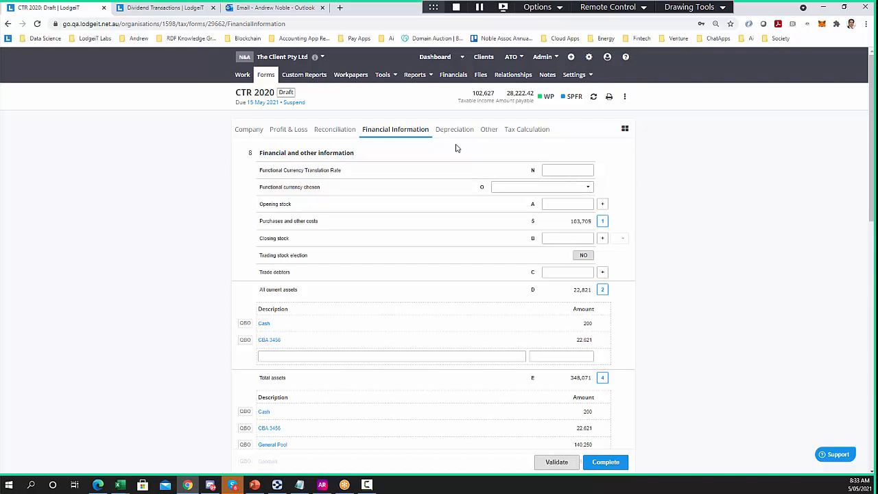
left_click(454, 131)
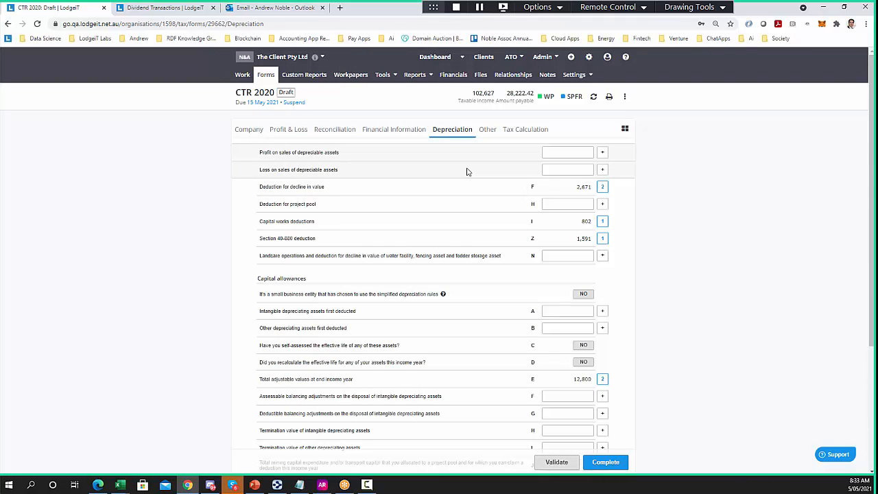
Open the Depreciation report for all asset groups and scroll through it
key("ctrl+Tab")
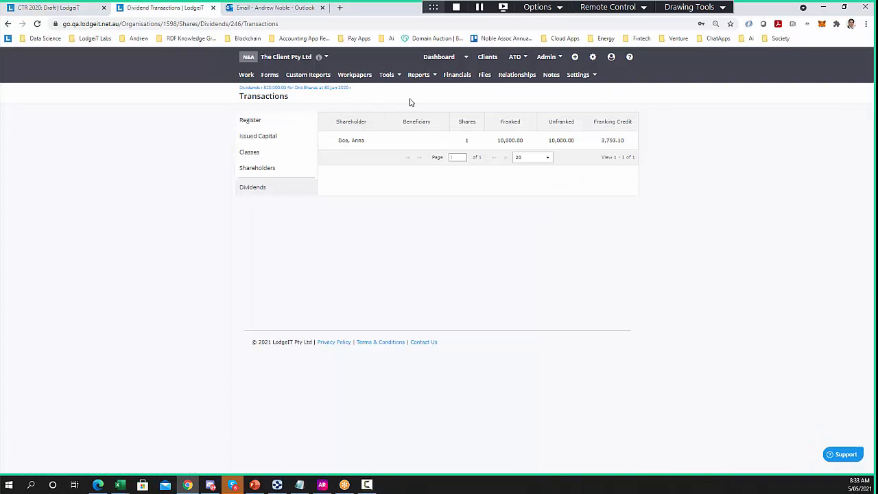
left_click(388, 75)
left_click(397, 104)
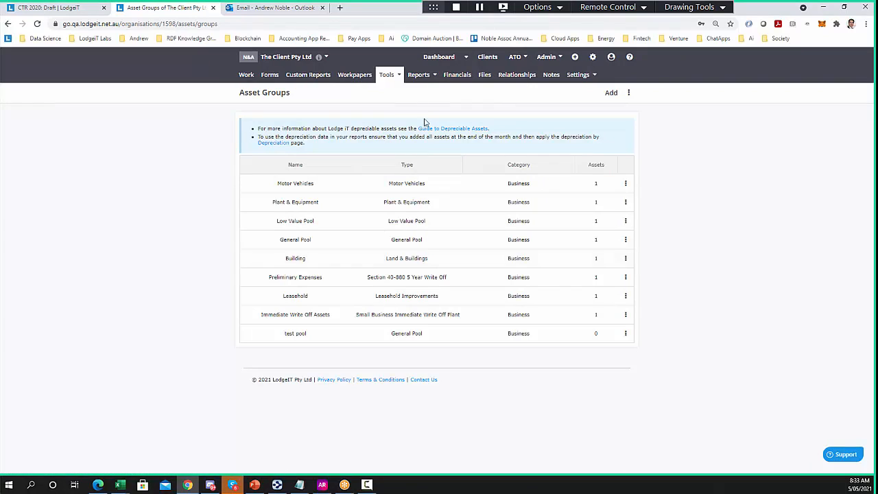
left_click(424, 80)
mouse_move(439, 125)
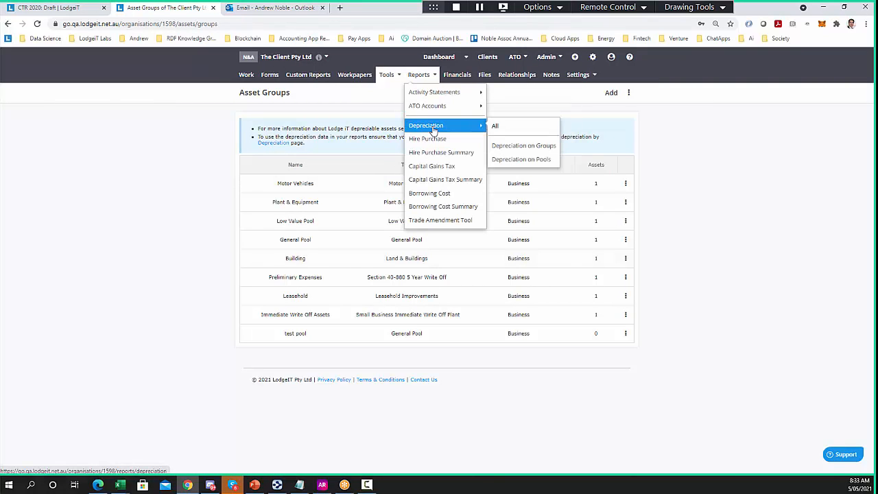
left_click(519, 129)
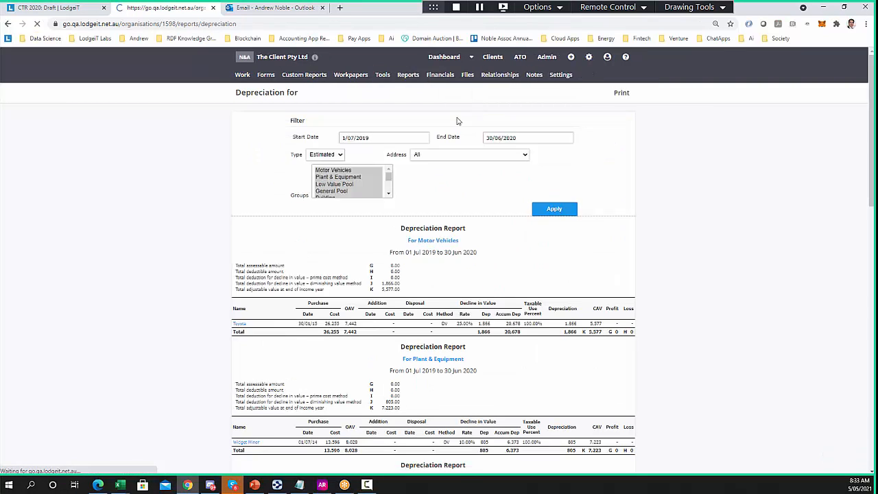
scroll(425, 322, "down", 5)
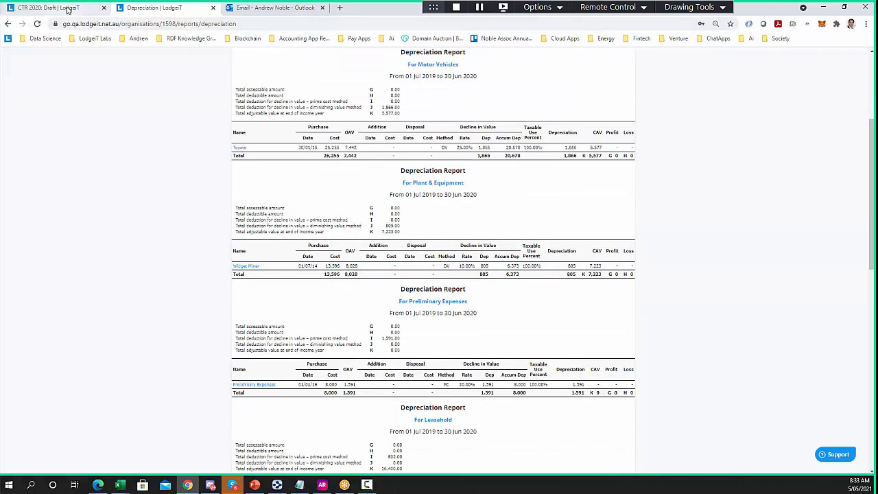
Return to the CTR 2020 draft's Depreciation section showing the section 40-880 deduction of 1,591
left_click(66, 10)
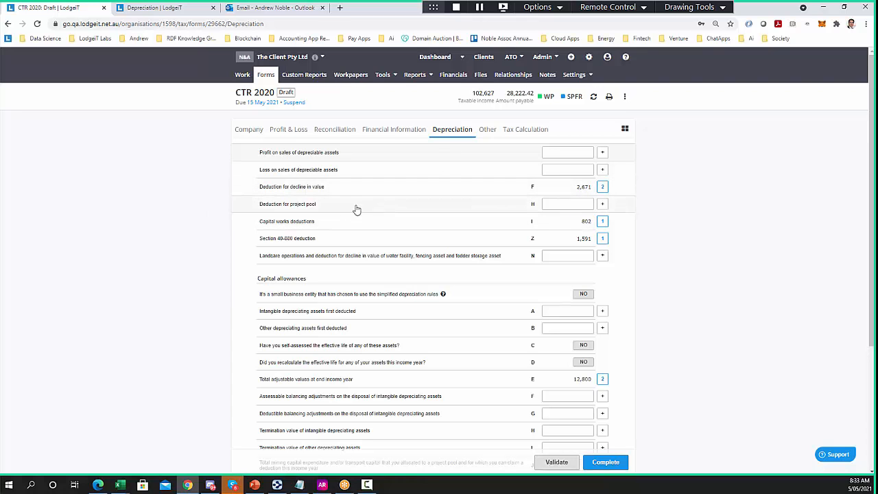
scroll(343, 264, "down", 3)
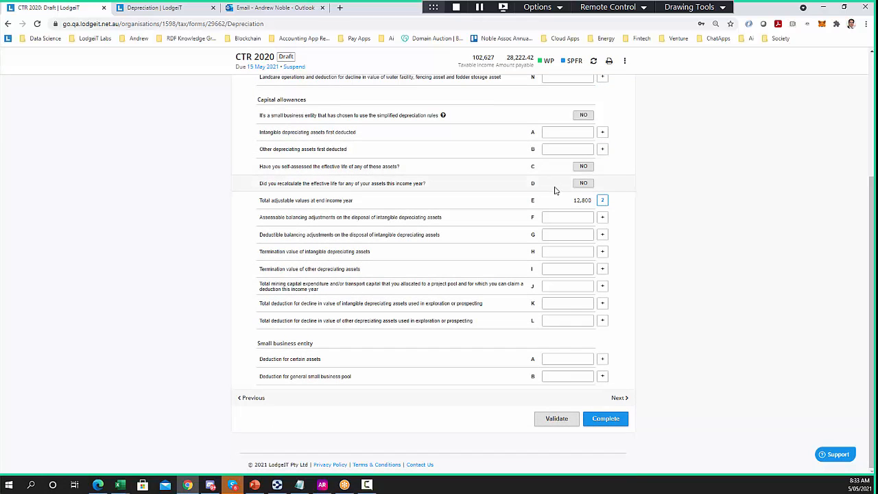
scroll(173, 295, "up", 3)
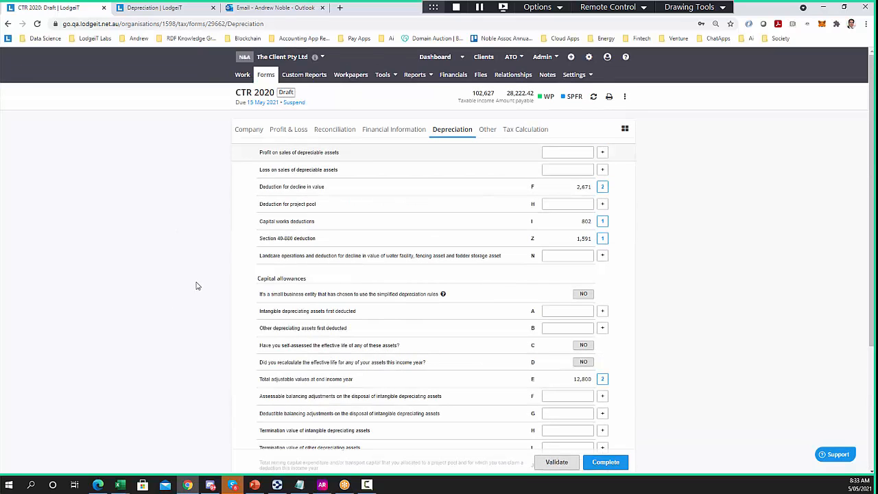
View the Tax Calculation, Profit & Loss and Reconciliation, expanding the non-deductible expenses items
left_click(525, 129)
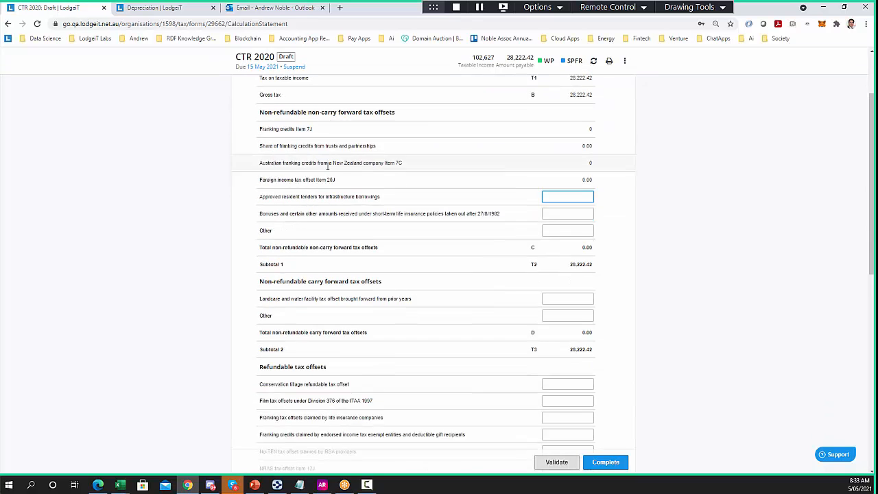
left_click(289, 131)
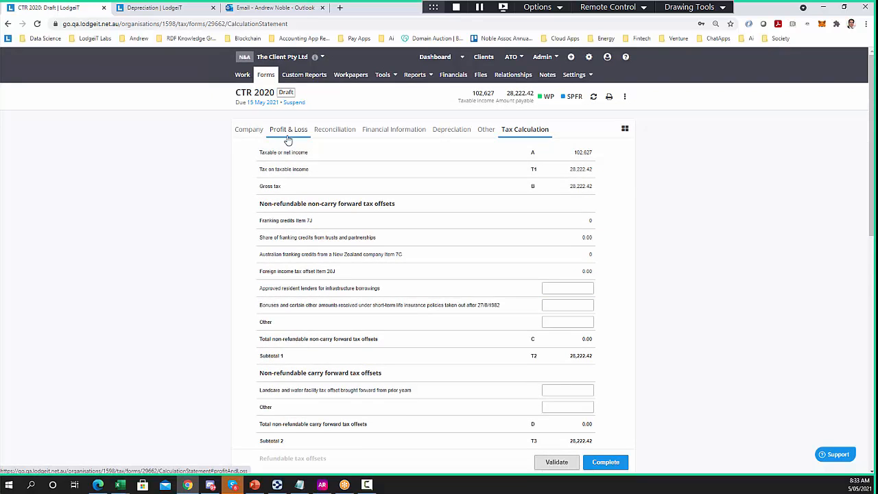
left_click(321, 132)
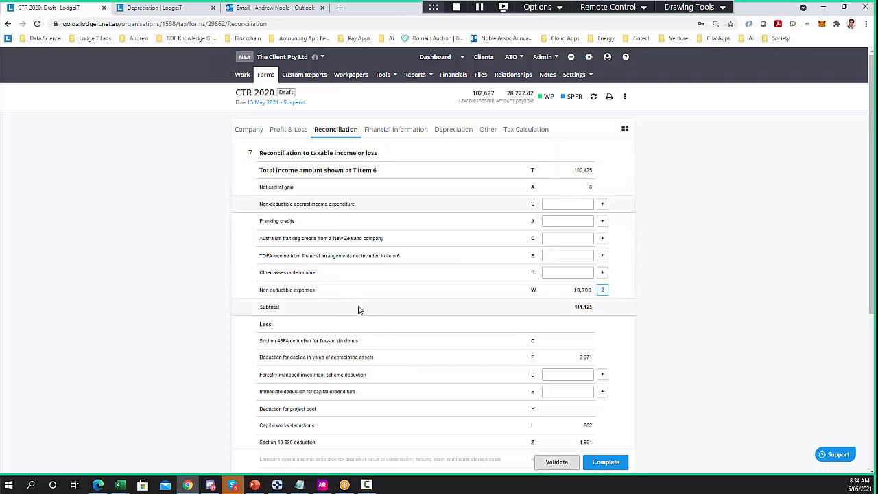
scroll(376, 303, "down", 5)
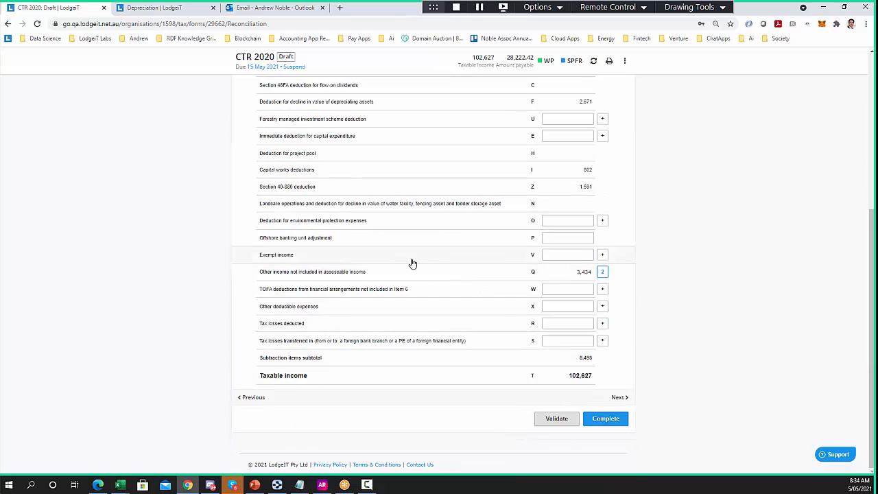
scroll(411, 261, "up", 5)
left_click(329, 291)
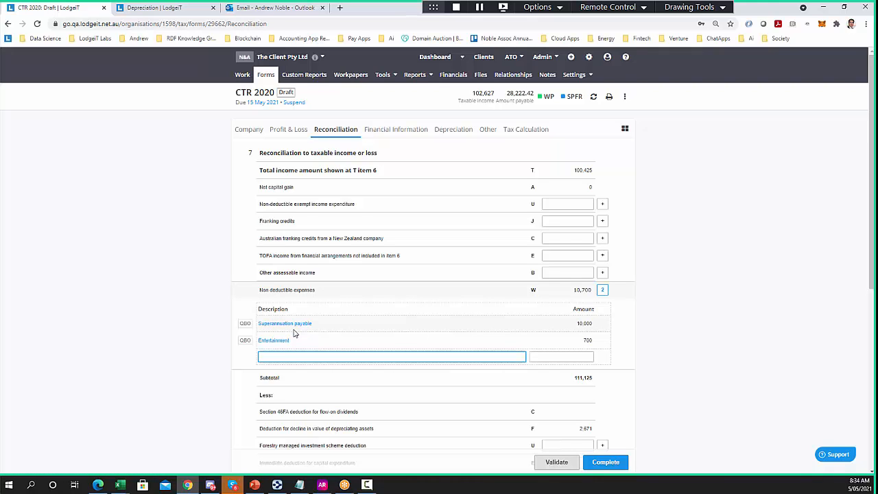
Expand non-assessable income of 3,434 including the 3,400 Cashflow boost, then go to Profit & Loss
scroll(390, 334, "down", 5)
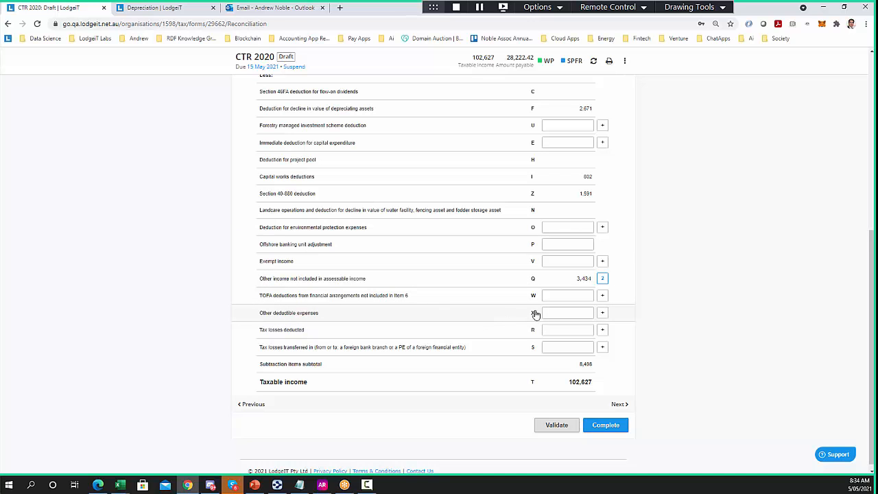
scroll(157, 245, "up", 5)
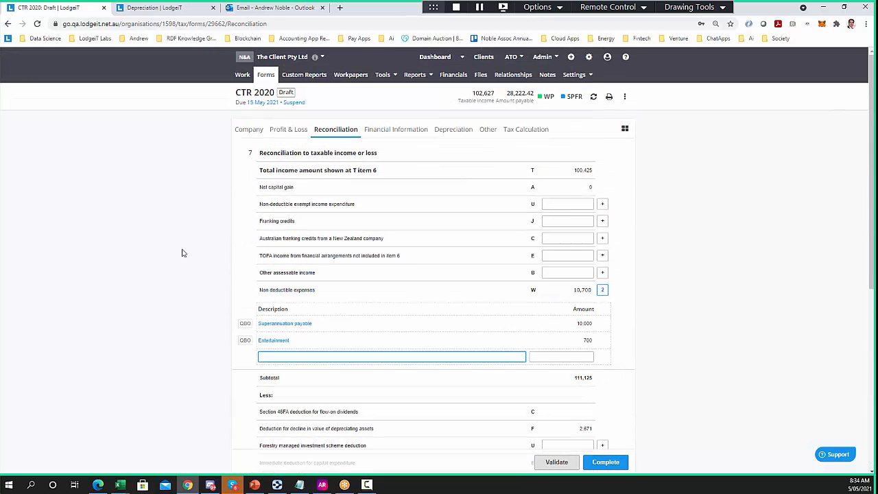
scroll(245, 288, "down", 2)
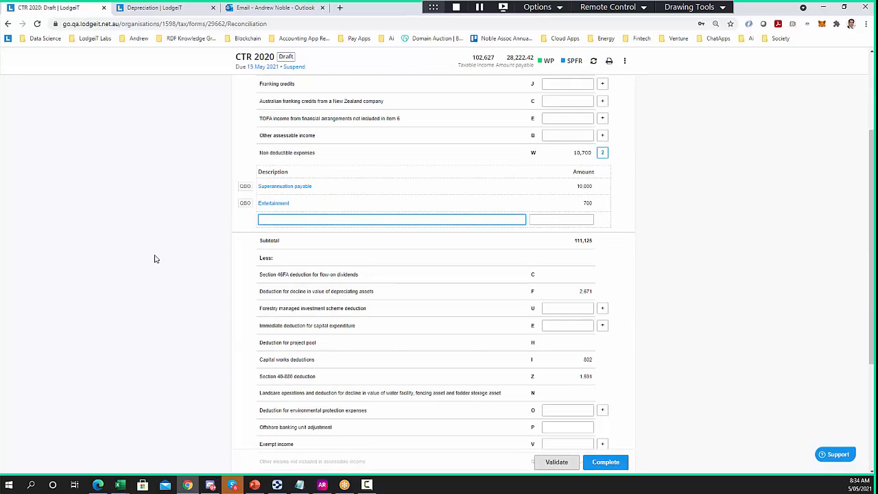
scroll(155, 259, "down", 2)
scroll(155, 258, "down", 2)
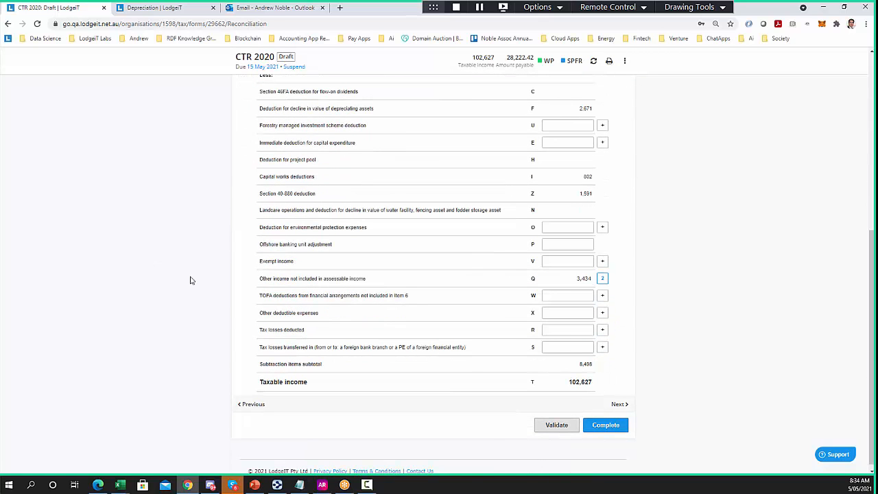
left_click(313, 280)
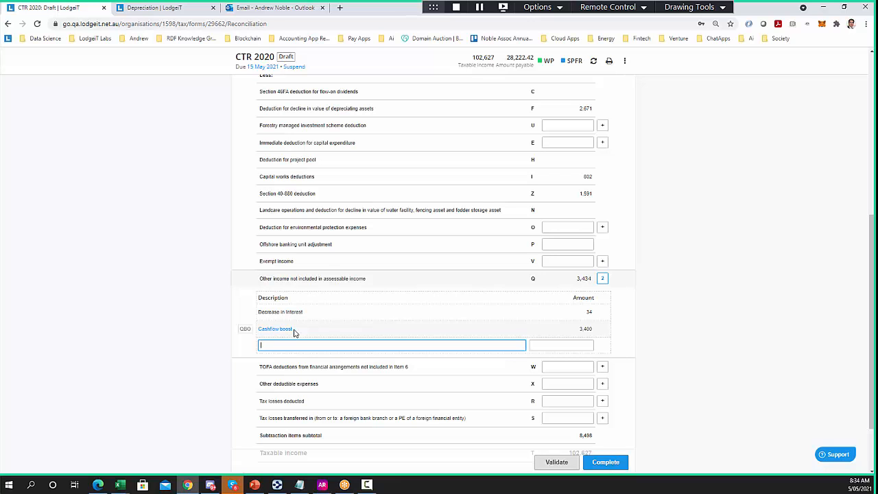
scroll(192, 298, "up", 10)
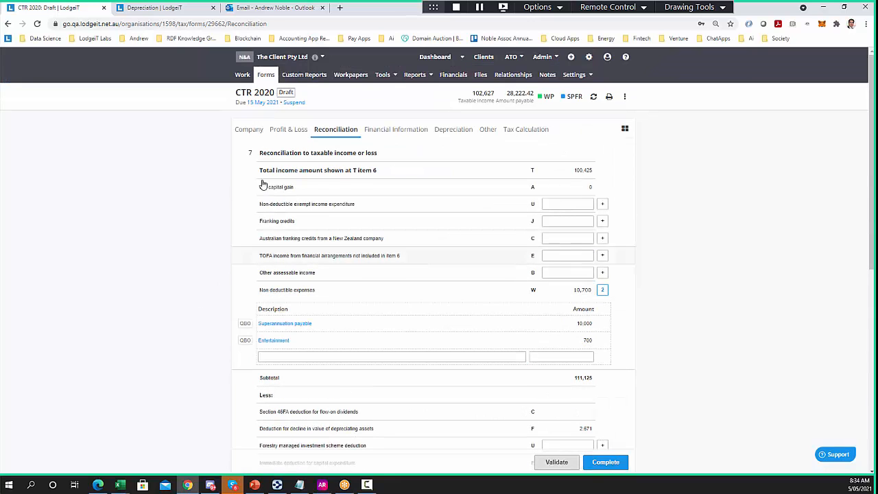
left_click(287, 130)
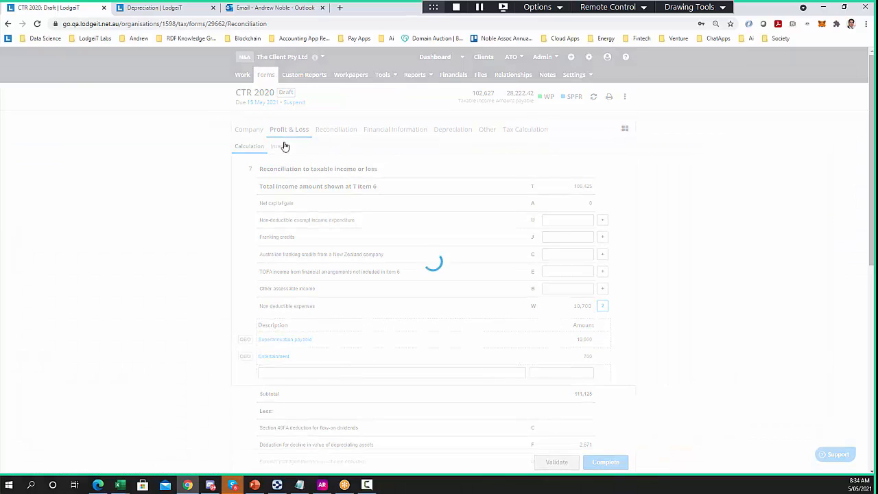
On the Interest tab, enter gross interest of 34 and TFN withheld of 5.00
left_click(282, 147)
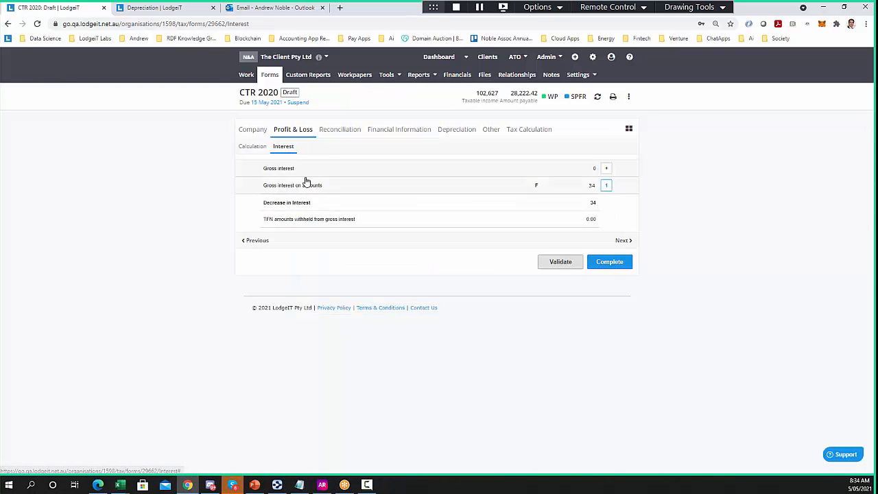
left_click(265, 185)
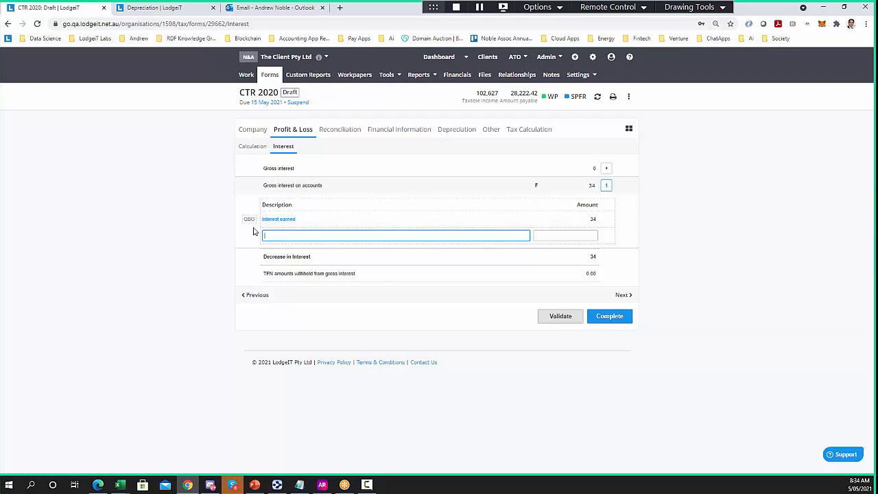
left_click(274, 168)
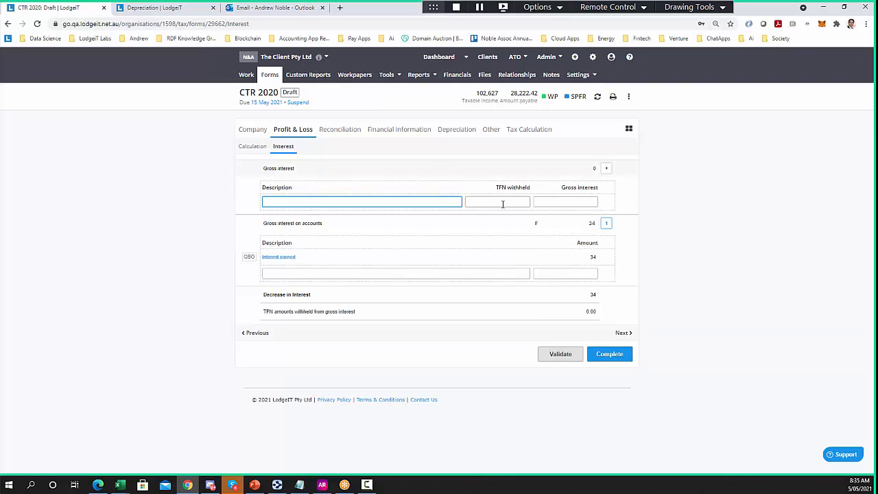
left_click(565, 203)
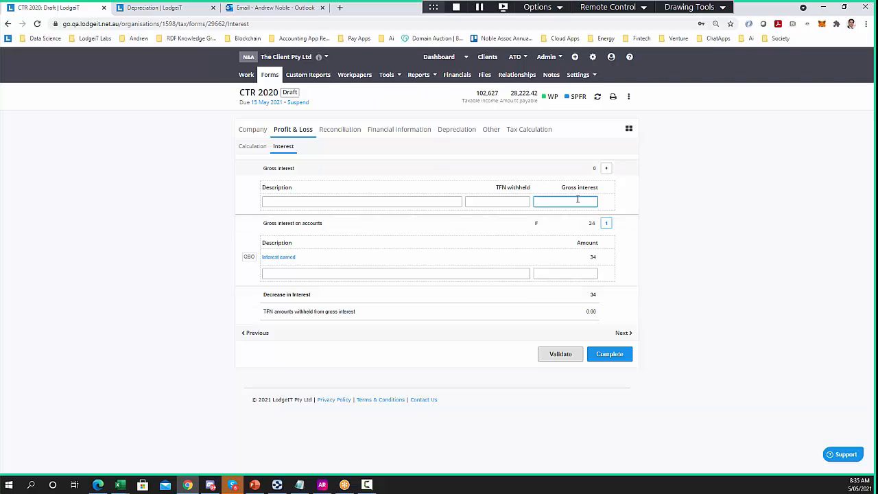
left_click(659, 208)
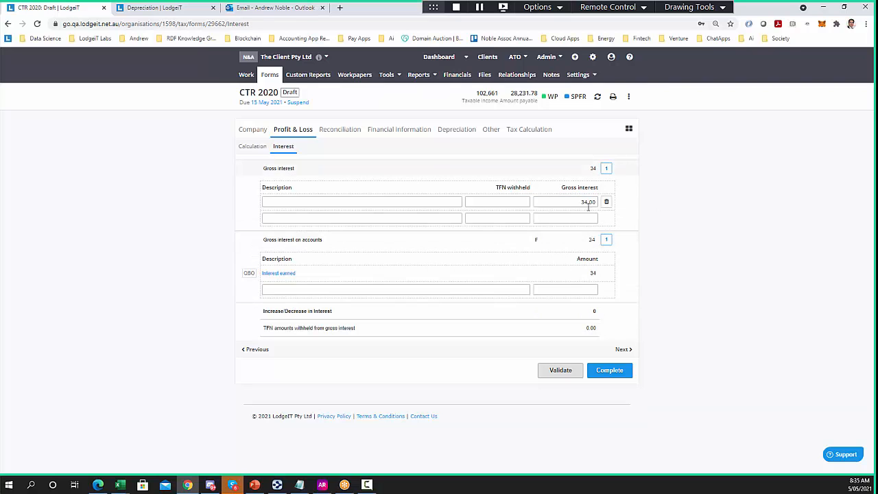
left_click(512, 200)
type("5")
left_click(664, 205)
Change gross interest to 38 and return to Reconciliation, now showing taxable income of 102,665
left_click(591, 199)
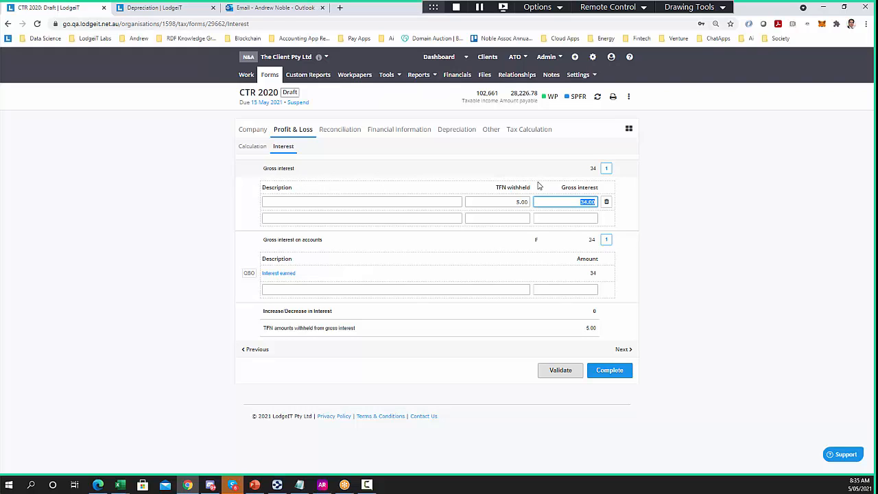
type("38")
left_click(735, 186)
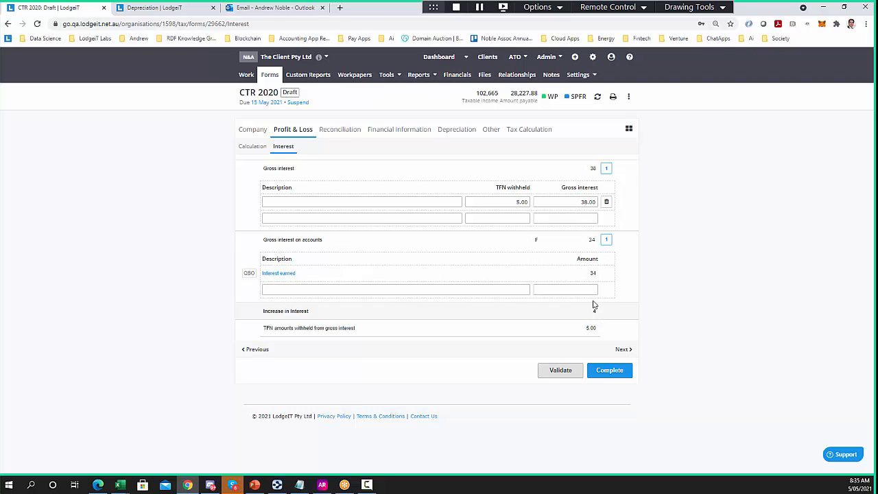
left_click(346, 130)
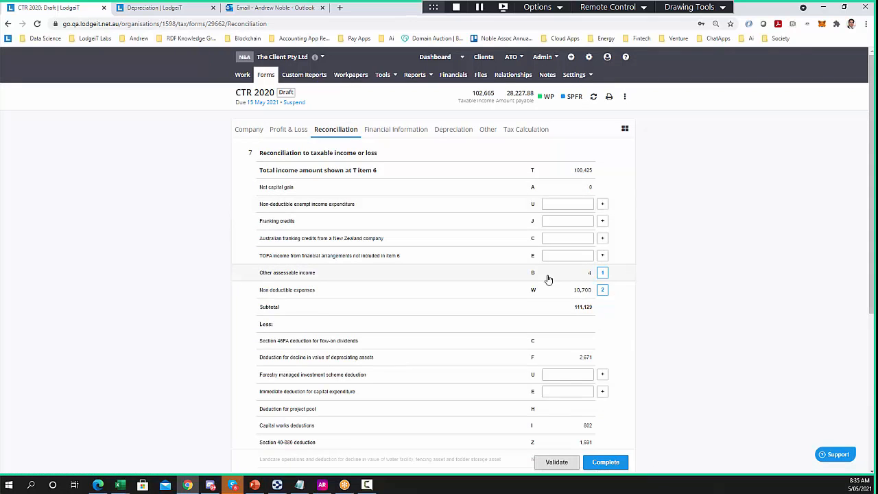
Confirm other assessable income includes the Increase in Interest of 4, then show the Tax Calculation
left_click(548, 279)
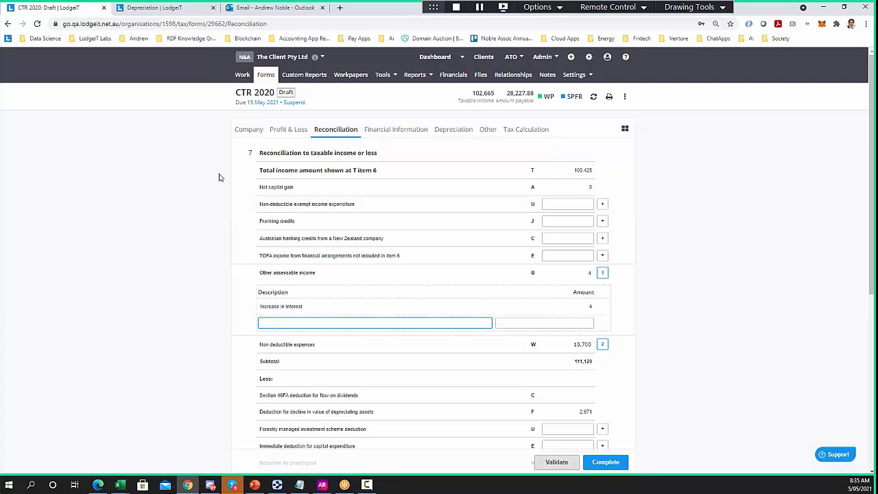
left_click(527, 128)
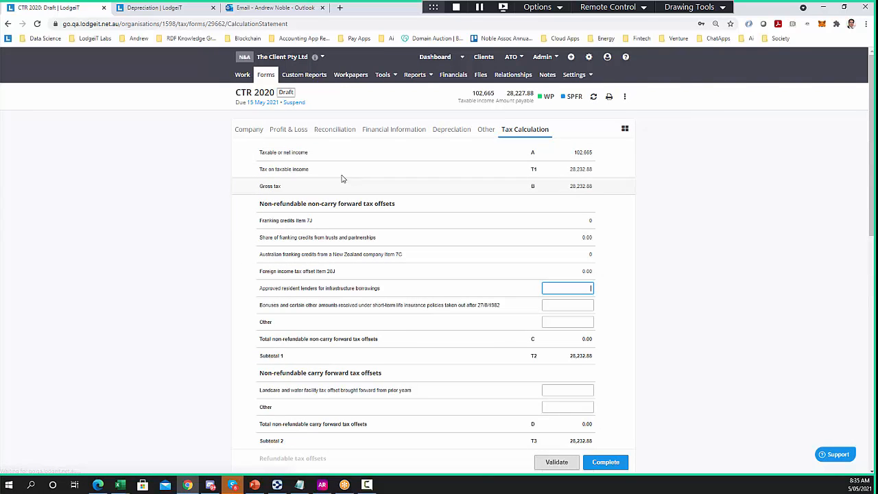
Expand the H4 tax withheld breakdown and add a Period/Amount row for PAYG instalments raised
scroll(254, 234, "down", 3)
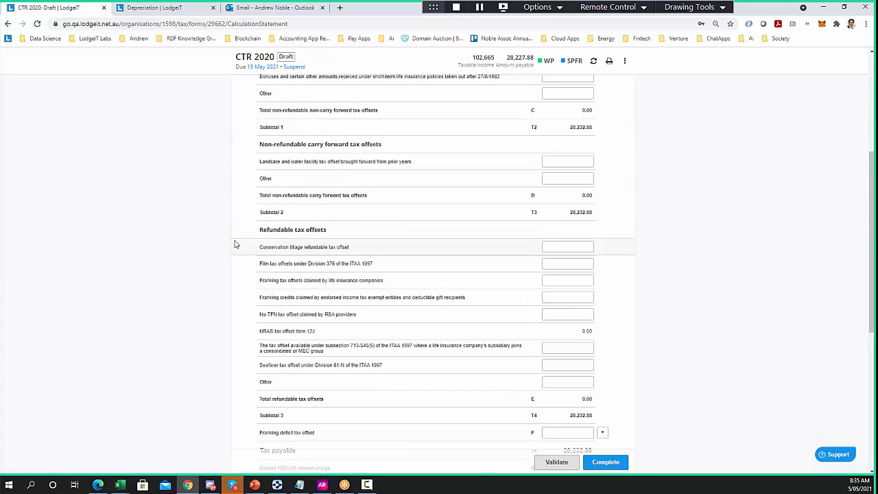
scroll(235, 244, "down", 5)
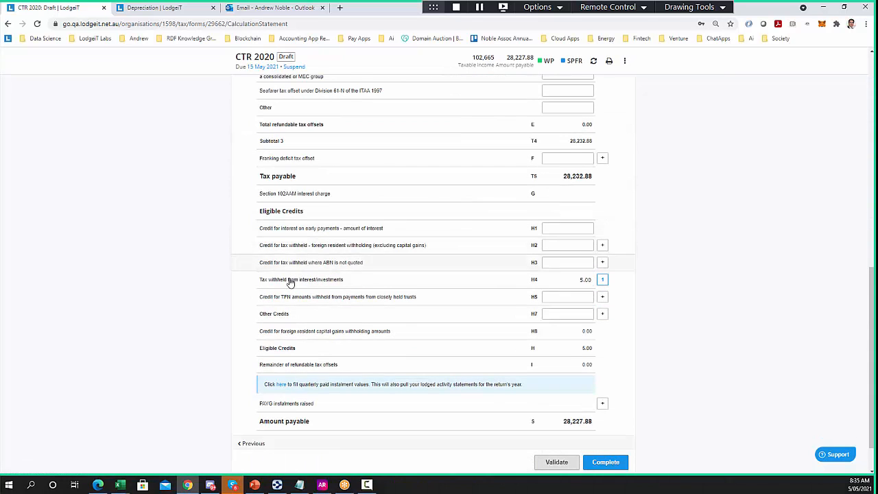
left_click(291, 282)
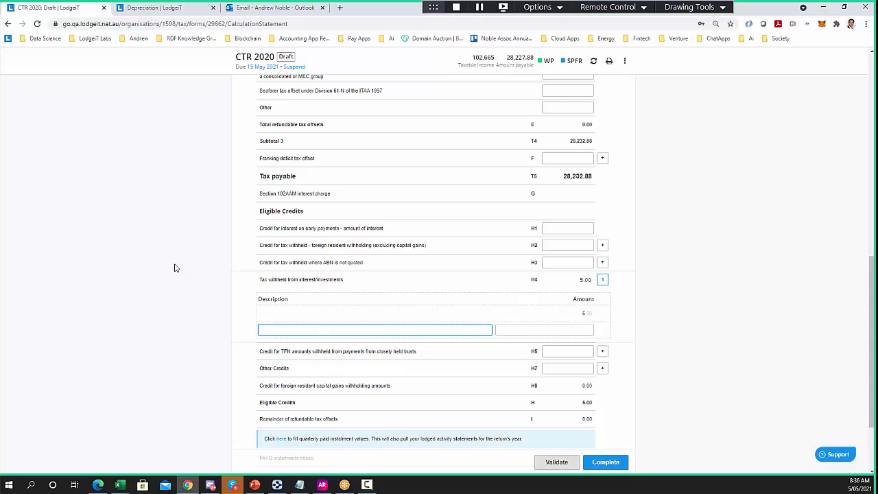
scroll(192, 312, "down", 3)
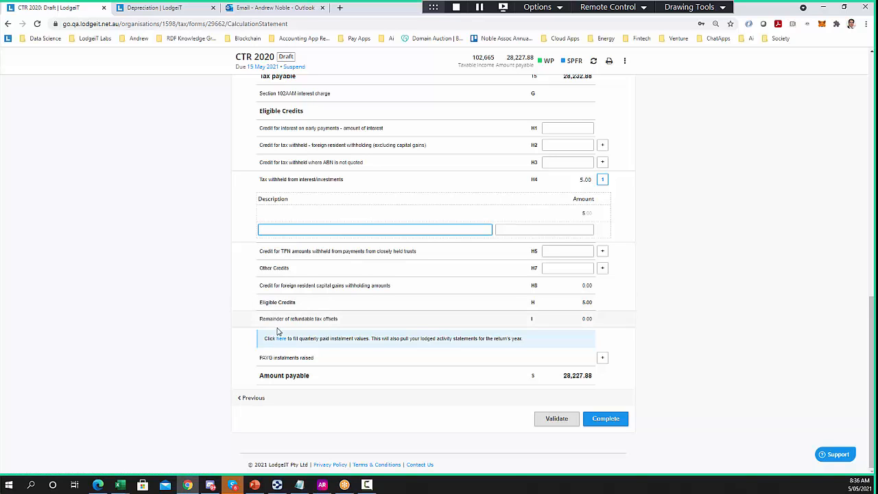
left_click(302, 358)
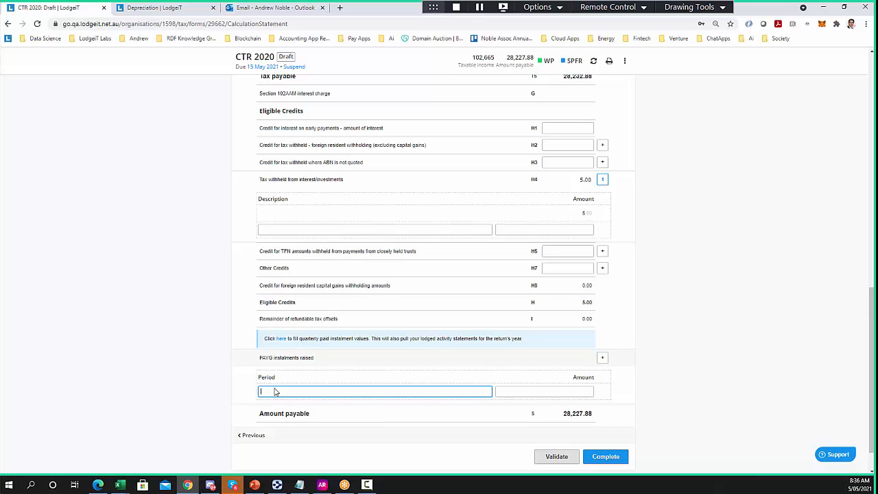
scroll(278, 389, "down", 1)
scroll(219, 268, "up", 20)
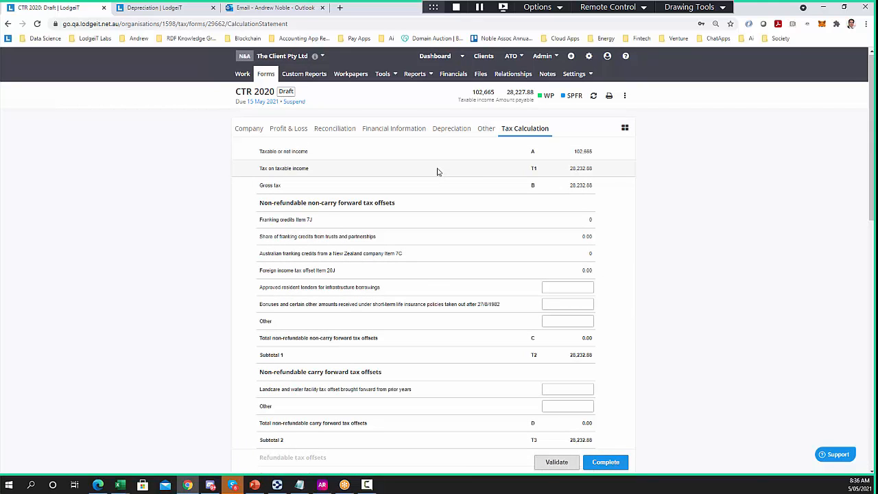
left_click(382, 74)
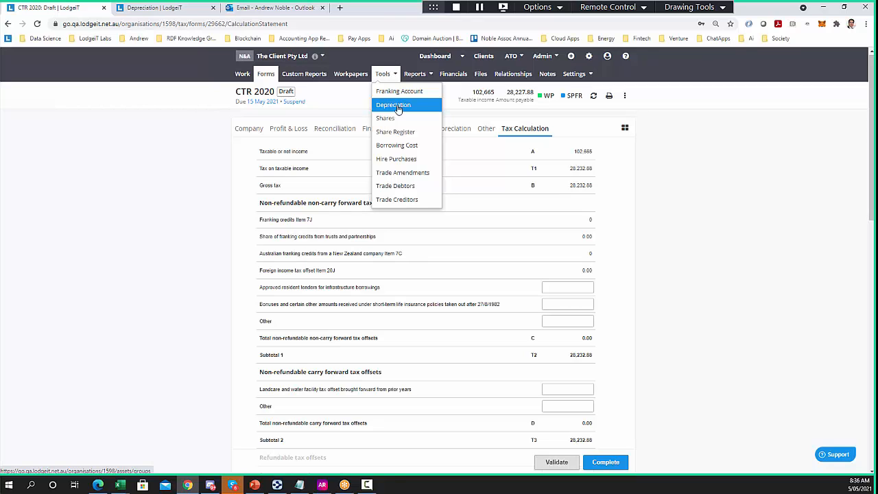
Go to Settings > Depreciation to see the depreciation date locked at 01 Jul 2014
mouse_move(576, 74)
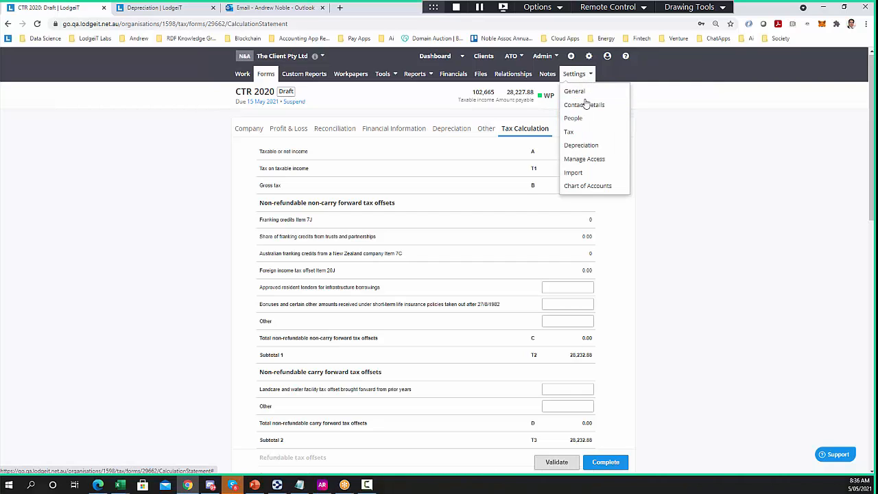
left_click(583, 145)
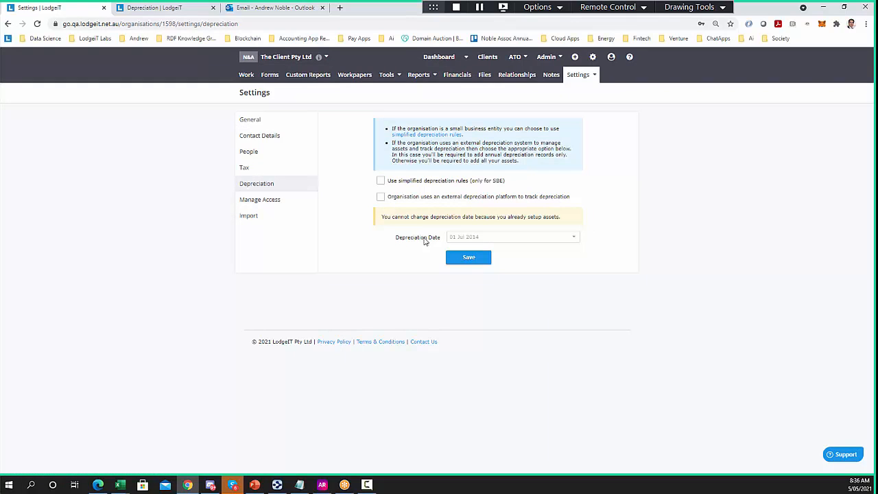
mouse_move(460, 243)
left_click(387, 76)
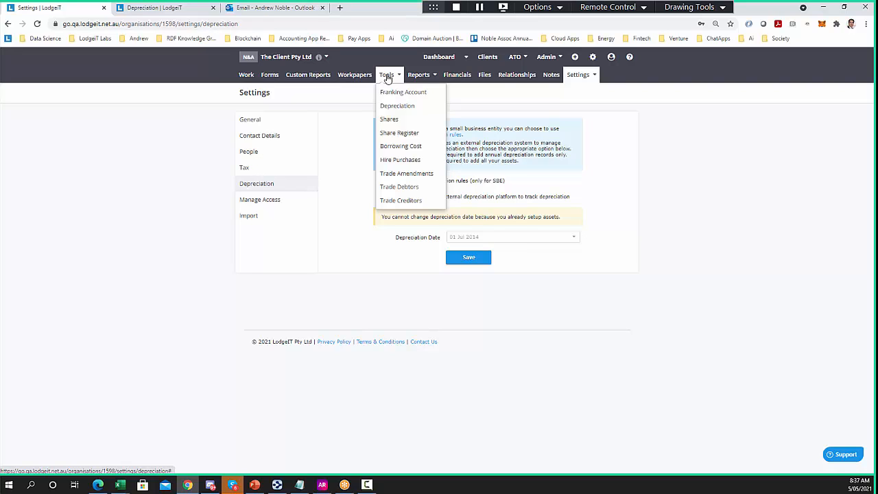
Start a NAB Sale transaction drawing on the 2/11/2012 parcel of 2000 shares at $18.00
left_click(390, 120)
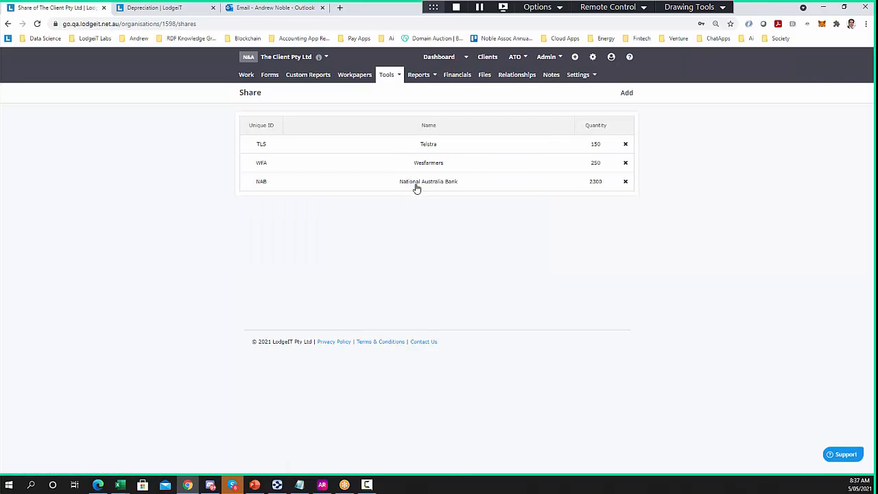
left_click(415, 184)
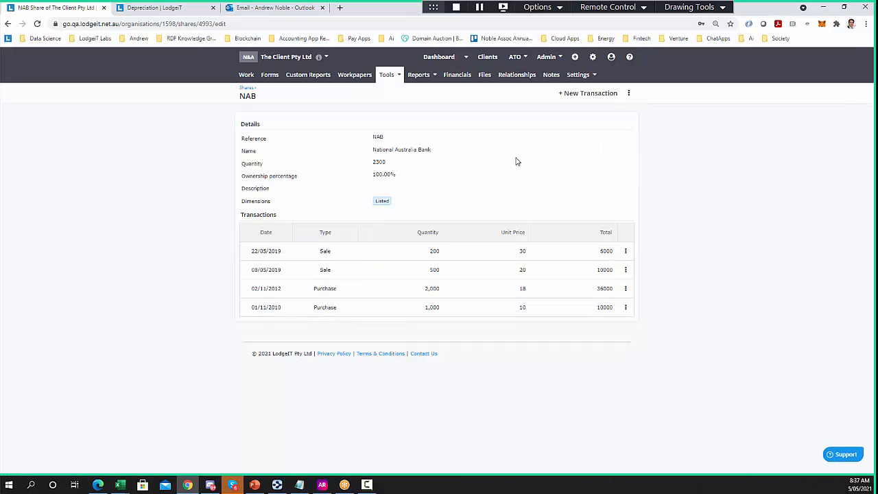
left_click(583, 94)
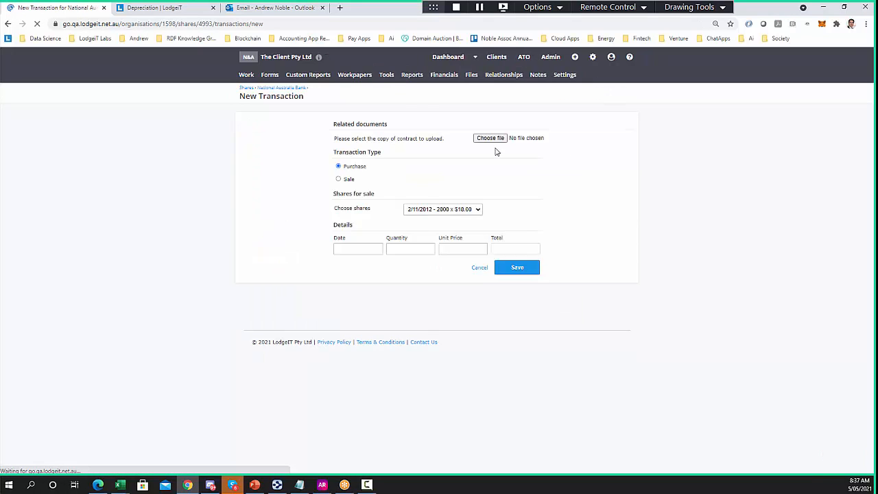
left_click(338, 182)
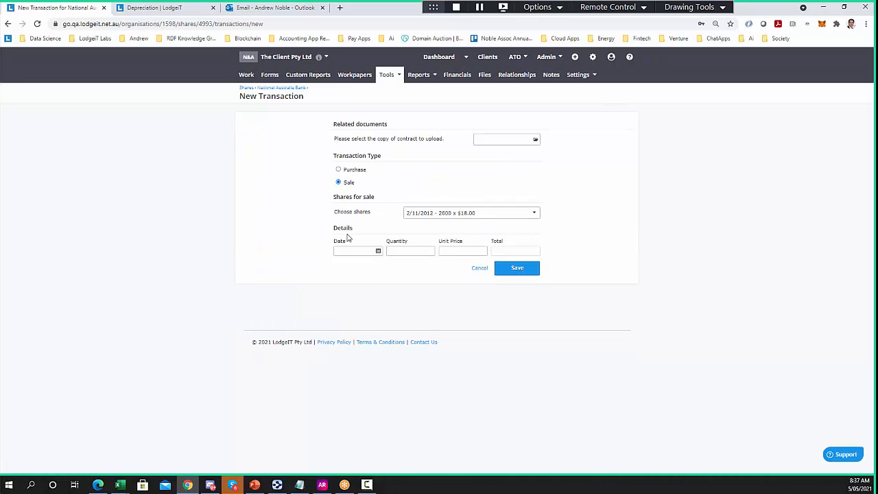
left_click(451, 215)
left_click(468, 225)
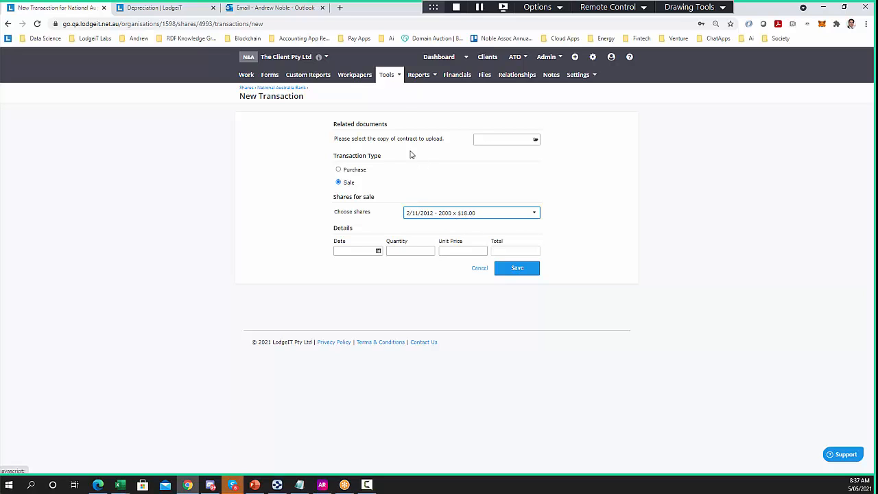
left_click(388, 77)
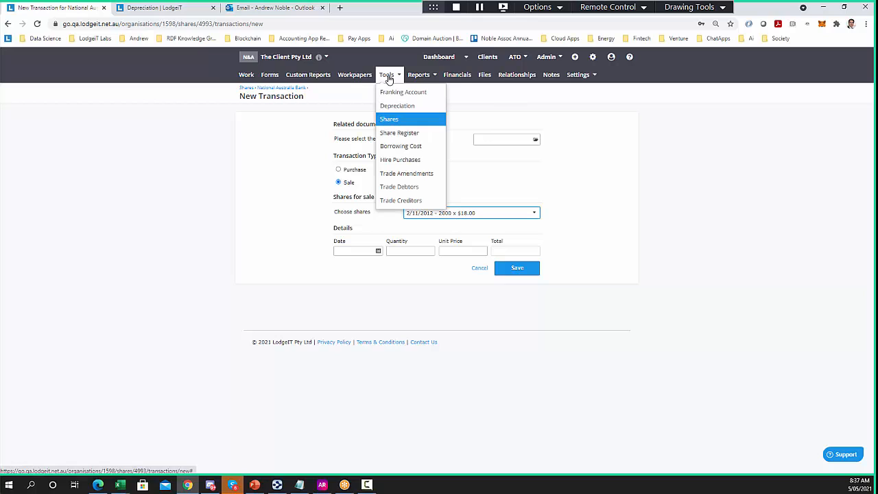
View the 2012 Toyota Hilux hire purchase, then its report showing 7,748.70 interest over 60 instalments
left_click(398, 159)
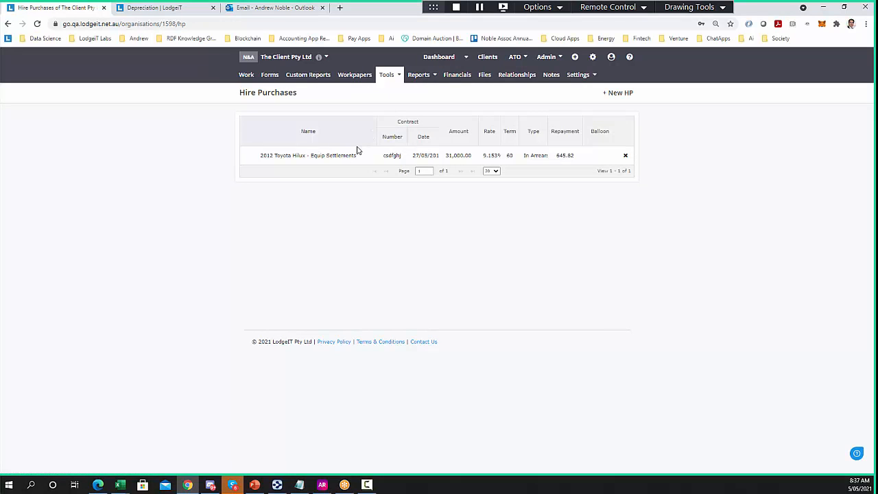
left_click(365, 156)
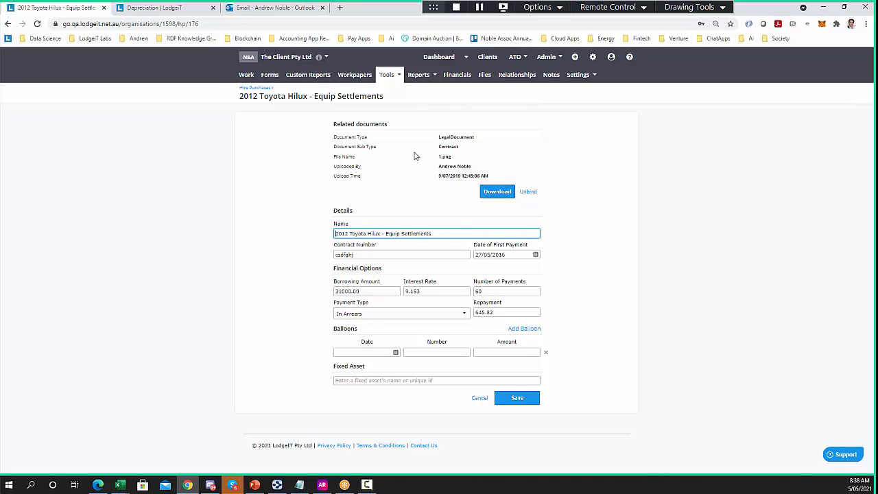
left_click(429, 78)
left_click(439, 140)
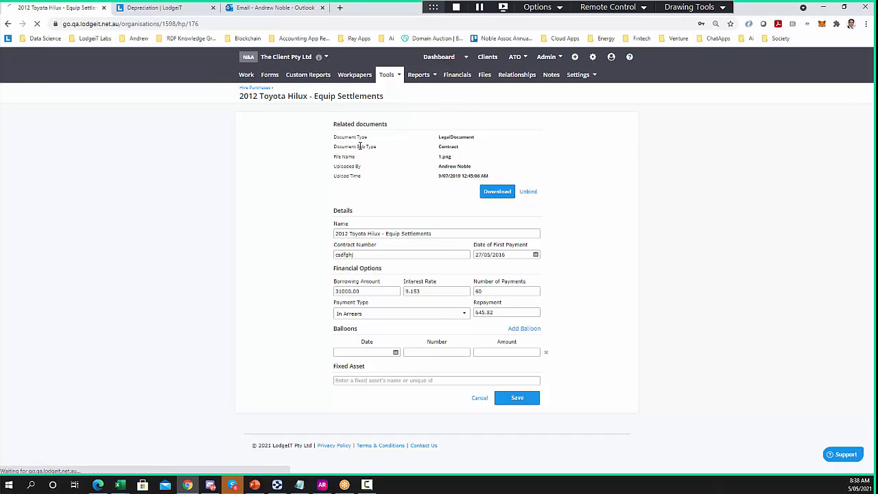
left_click(362, 139)
left_click(362, 151)
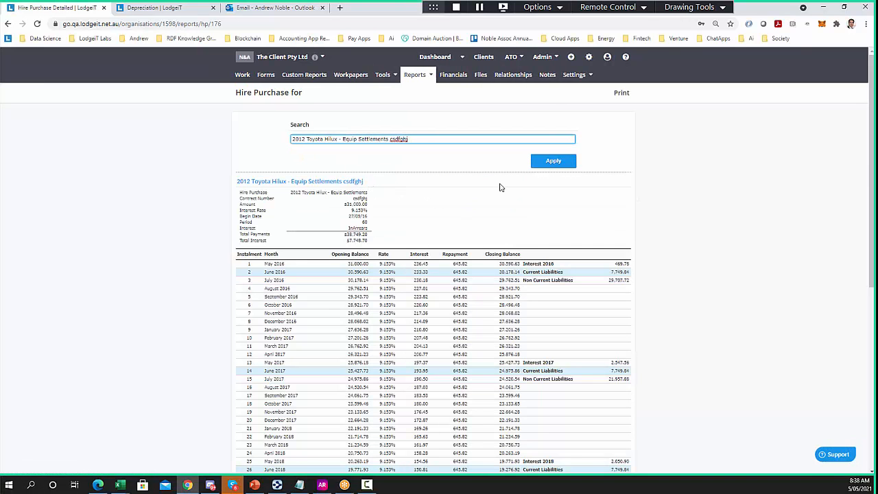
scroll(483, 290, "down", 2)
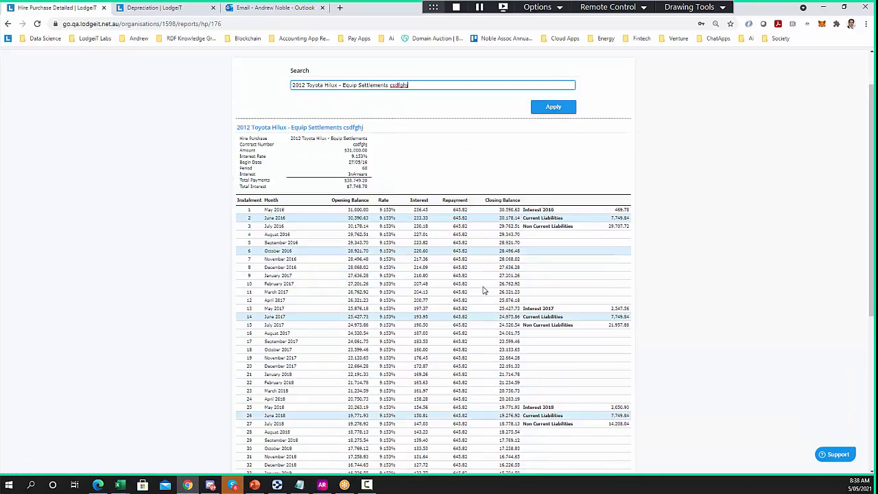
scroll(483, 290, "down", 3)
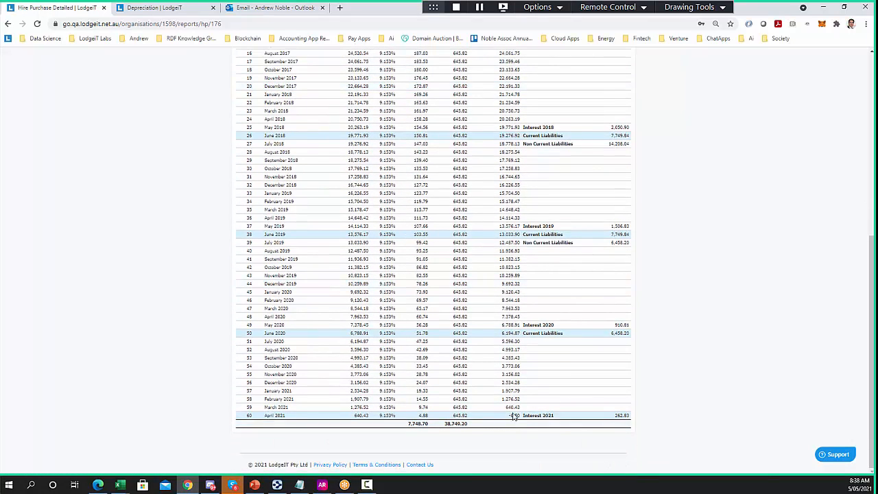
scroll(496, 311, "up", 5)
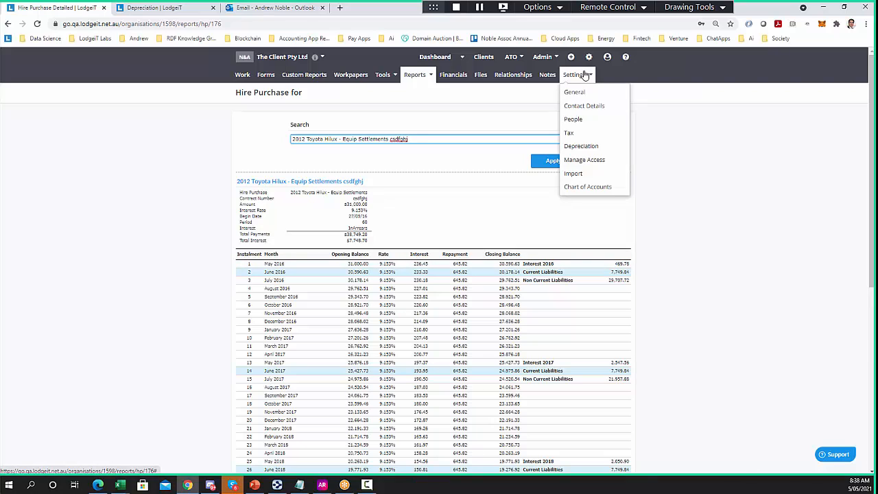
Search the knowledge base for 'intere', open the Hire Purchase Calculator in a new tab, then return to the report
left_click(624, 59)
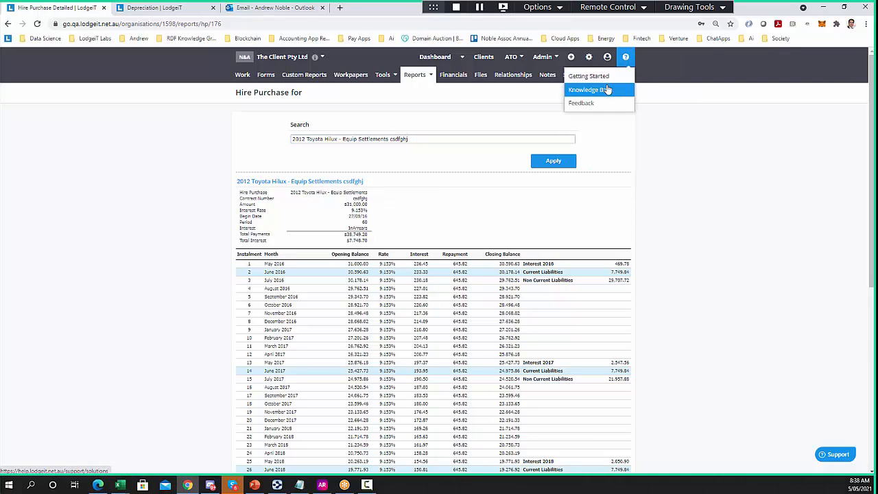
left_click(598, 91)
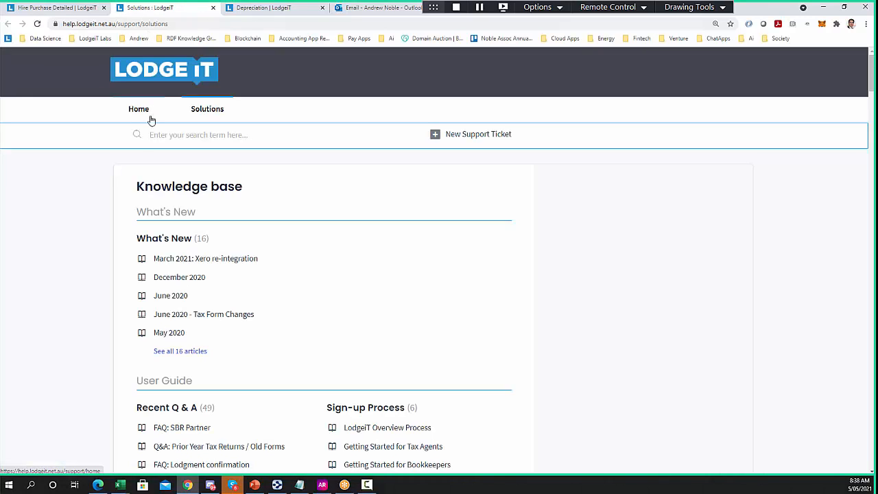
scroll(90, 227, "down", 2)
scroll(89, 227, "down", 5)
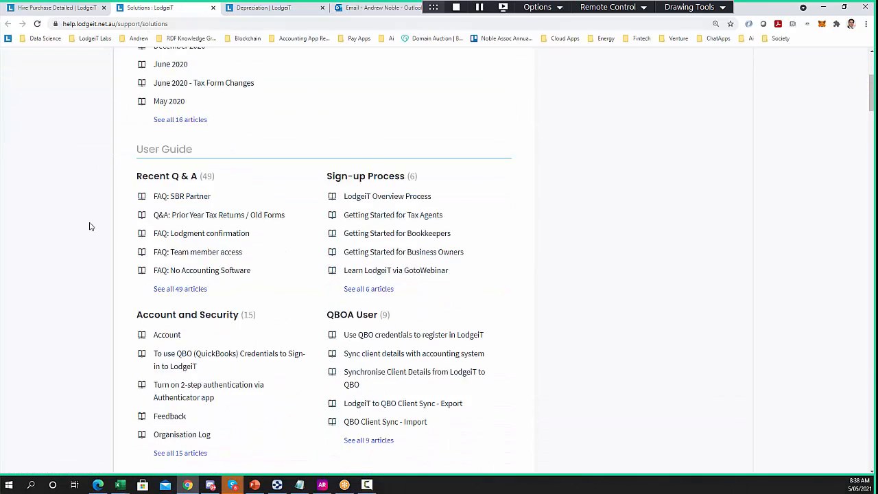
scroll(93, 226, "up", 5)
scroll(95, 226, "up", 2)
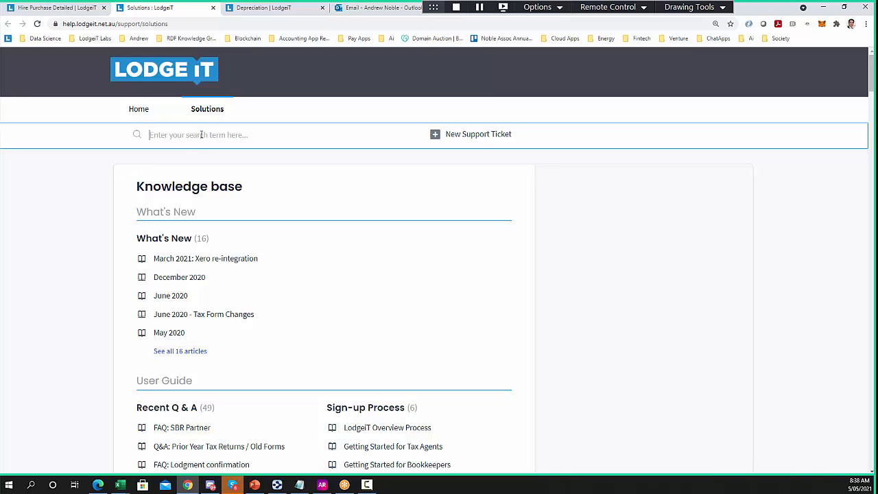
type("interest")
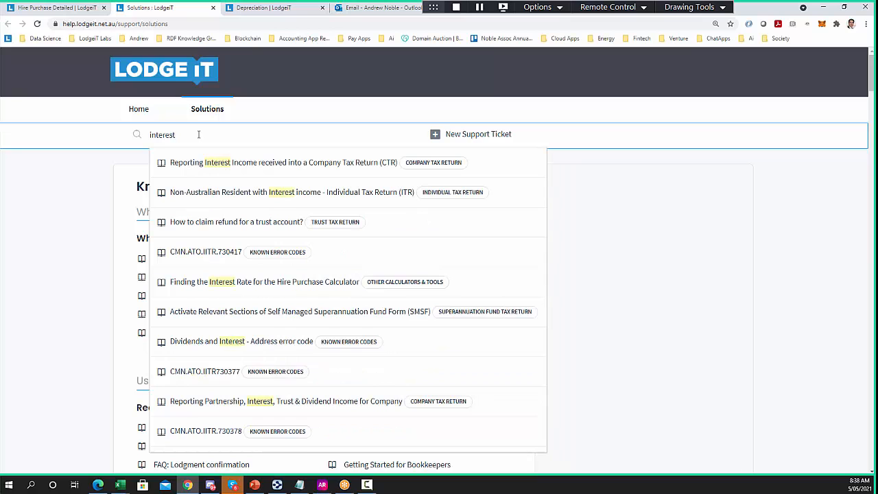
left_click(226, 282)
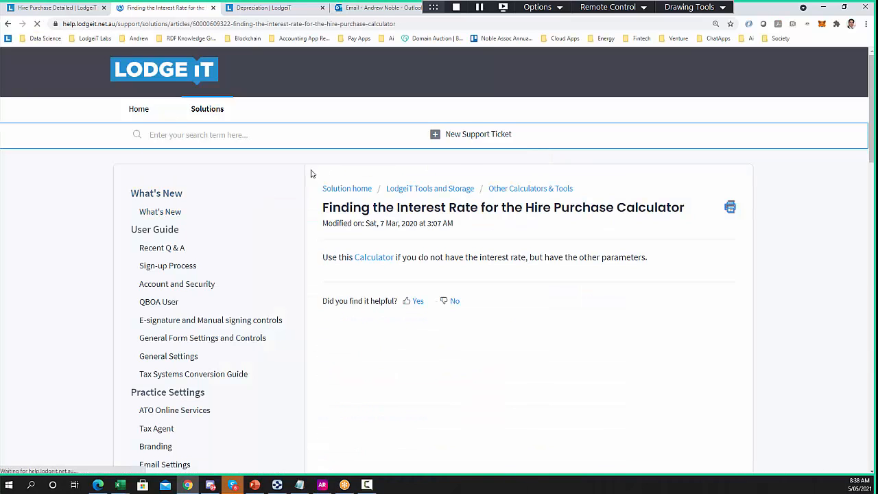
left_click(376, 260)
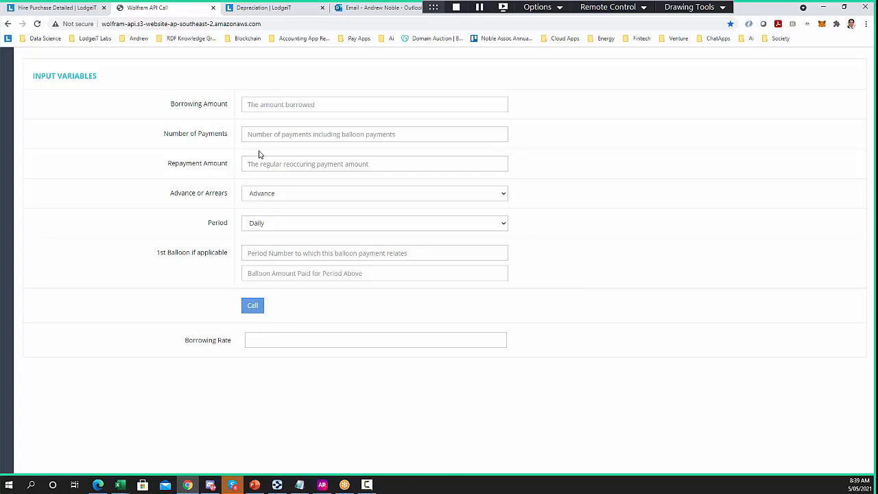
left_click(59, 8)
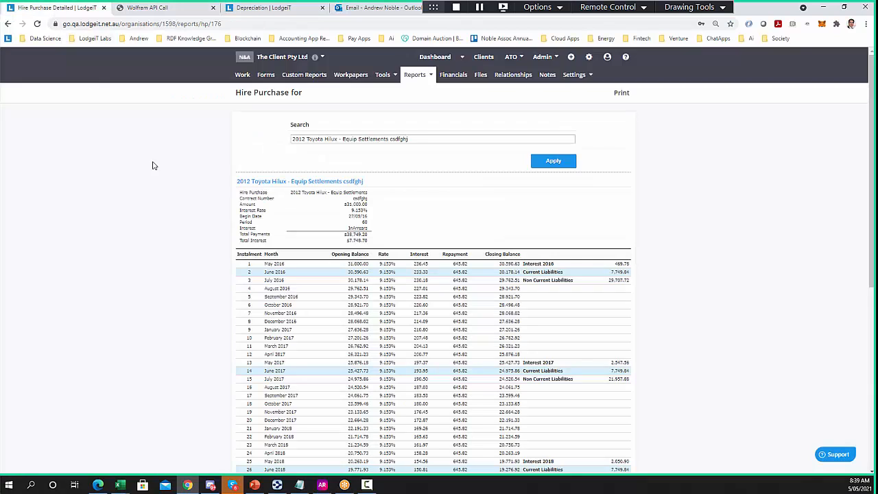
View the Hire Purchase Summary, then the Capital Gains Tax Summary showing a 50.00 net gain from Telstra
left_click(416, 74)
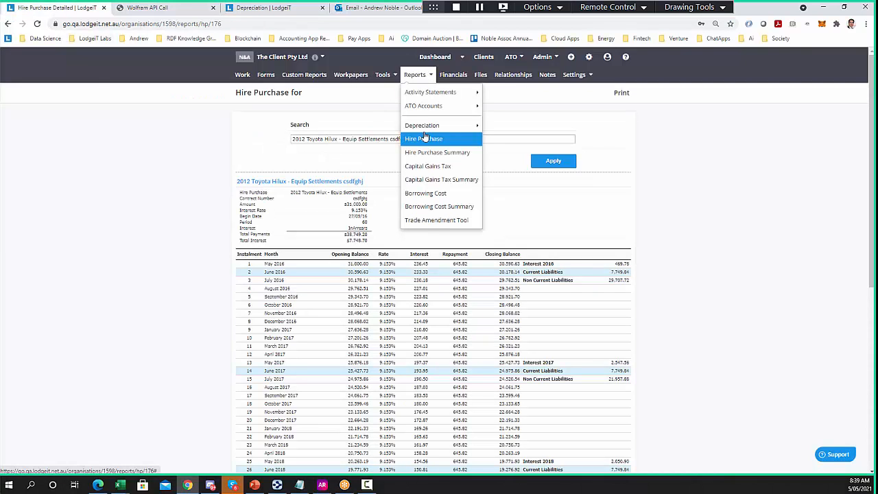
left_click(424, 154)
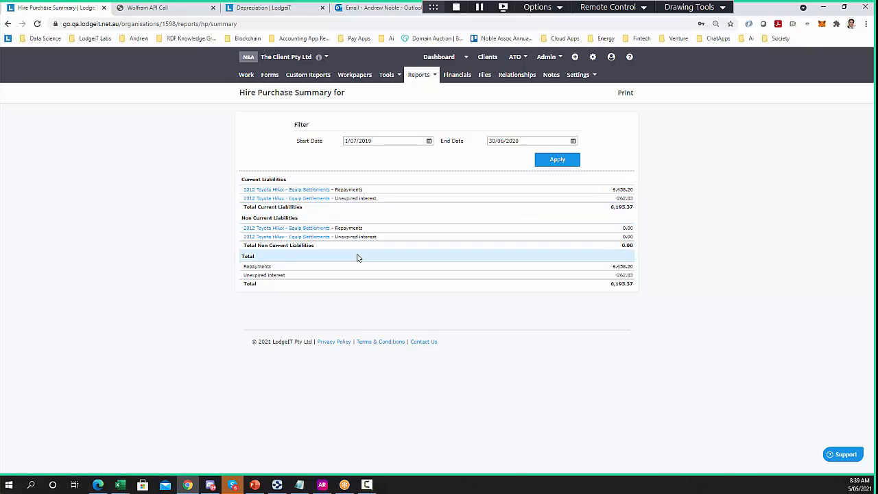
left_click(423, 75)
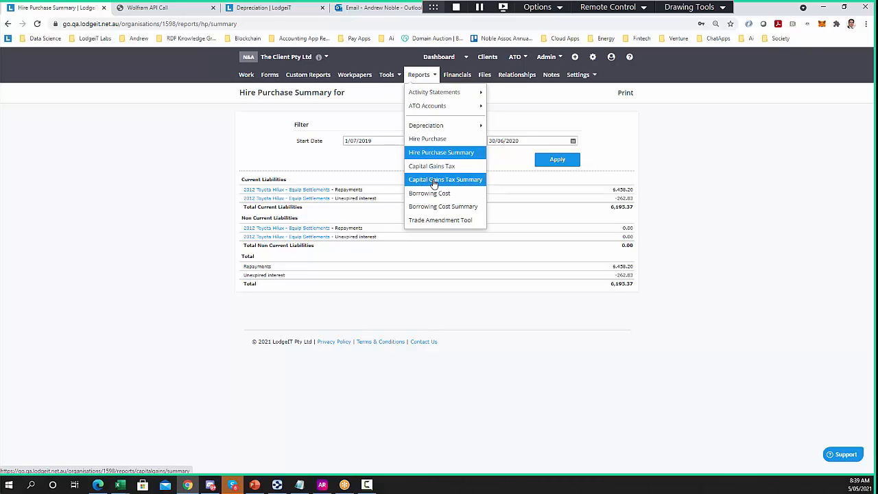
left_click(433, 182)
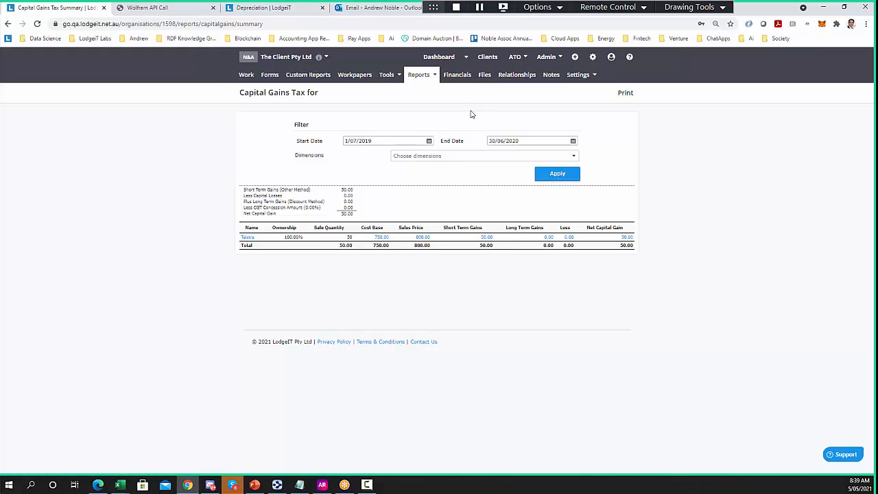
Search the client switcher and switch to the family trust client
left_click(302, 60)
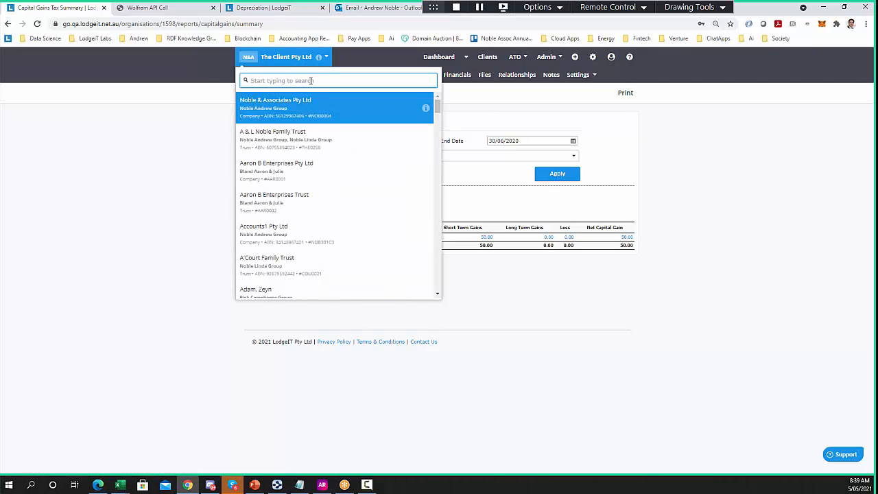
type("annal")
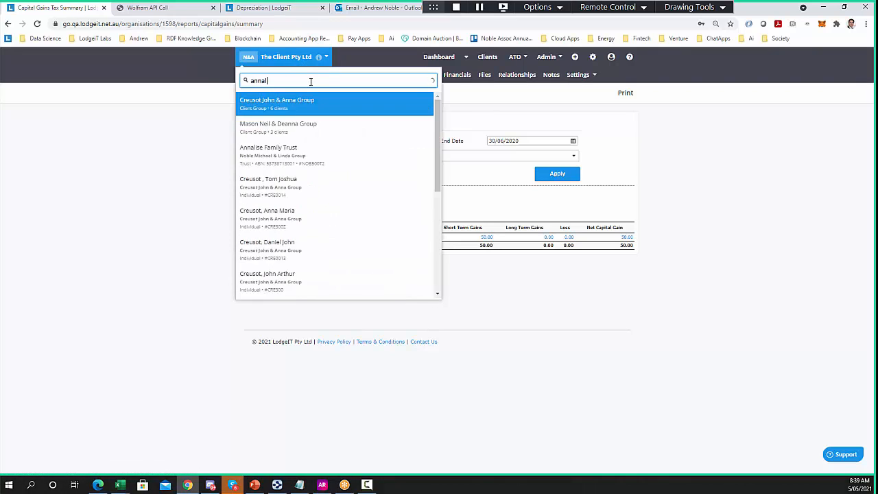
left_click(326, 101)
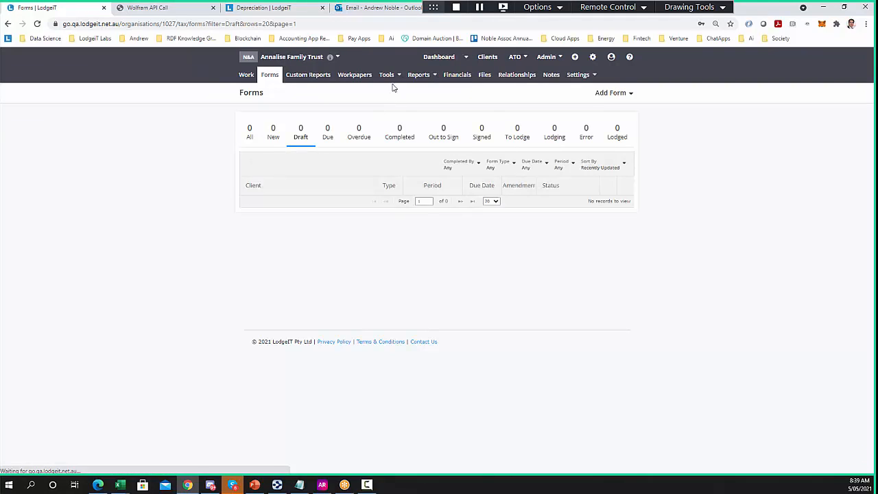
Apply the GST Trade Analyser for 1/07/2019–30/06/2020 and review the Per ATO BAS and Per Accounts figures
left_click(418, 75)
mouse_move(435, 92)
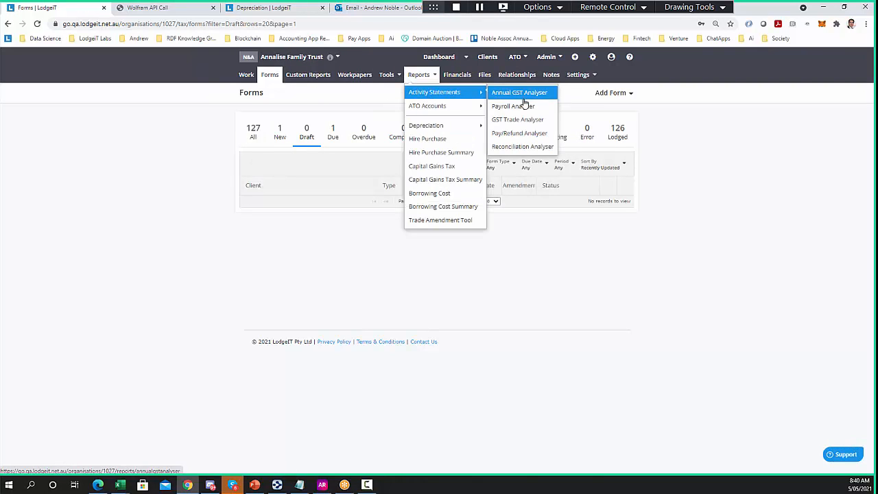
left_click(525, 127)
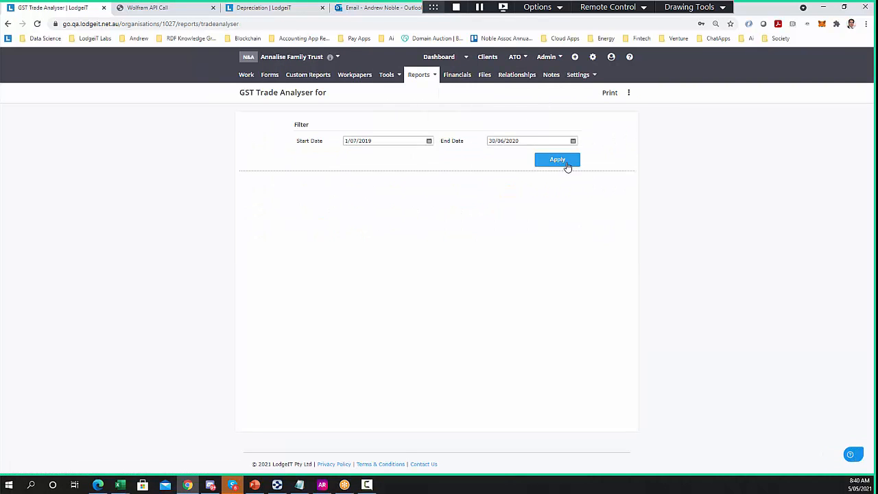
left_click(568, 165)
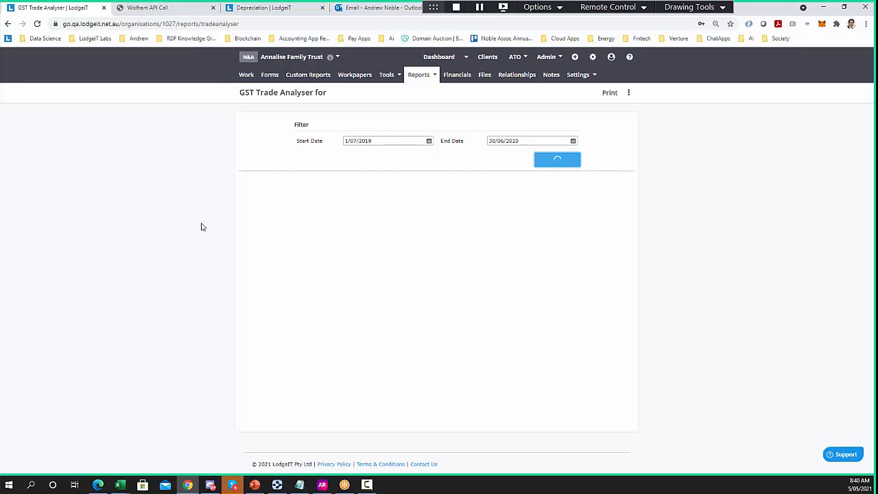
scroll(201, 227, "down", 1)
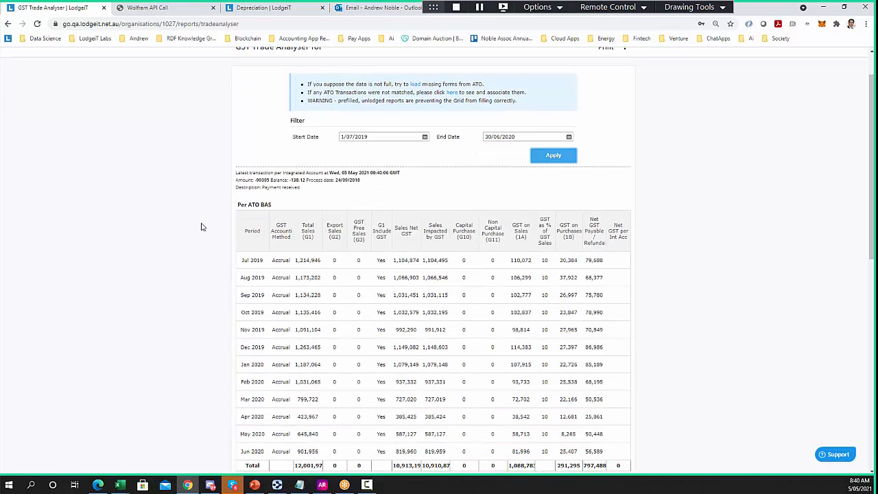
left_click_drag(273, 207, 240, 203)
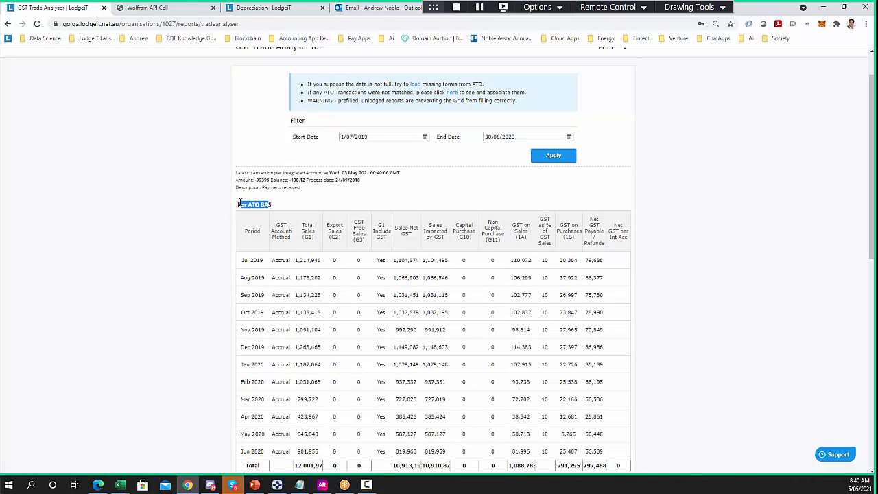
scroll(205, 204, "down", 5)
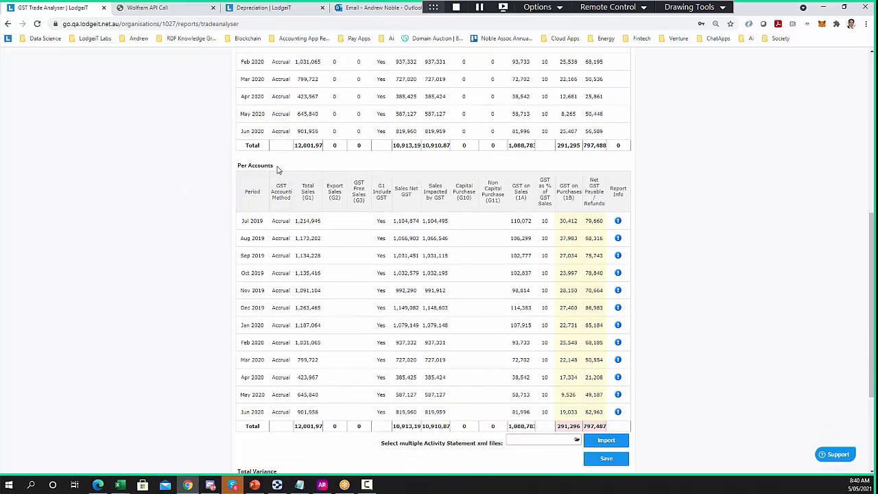
left_click_drag(273, 167, 245, 165)
scroll(195, 189, "up", 4)
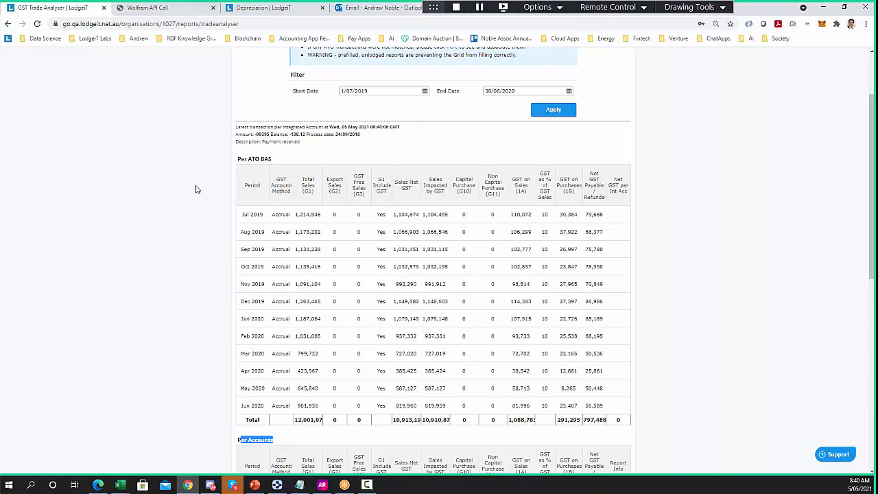
Open the lodged BAS June 2020 #3 in a new tab and check its GST and PAYGW figures
left_click(273, 405)
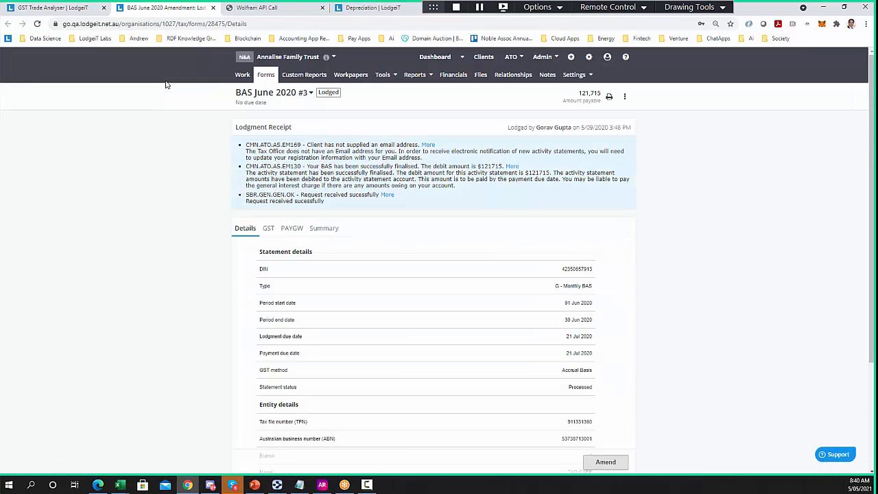
left_click(267, 229)
left_click(293, 230)
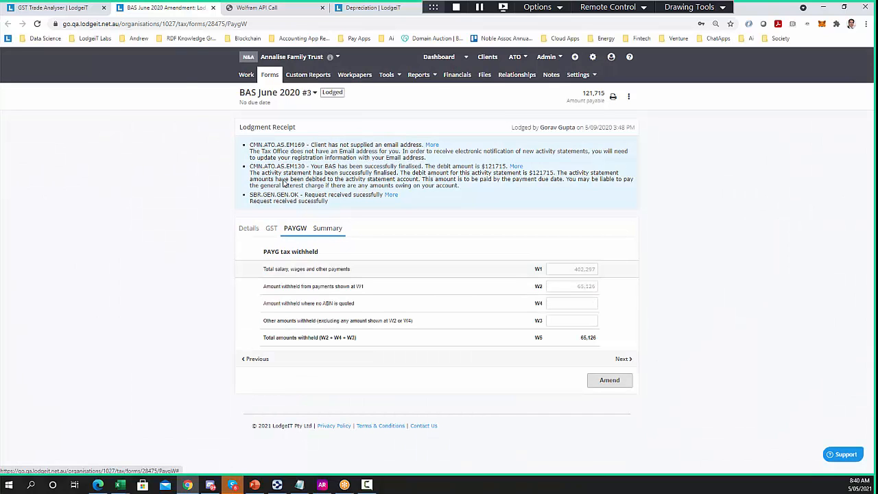
left_click(56, 11)
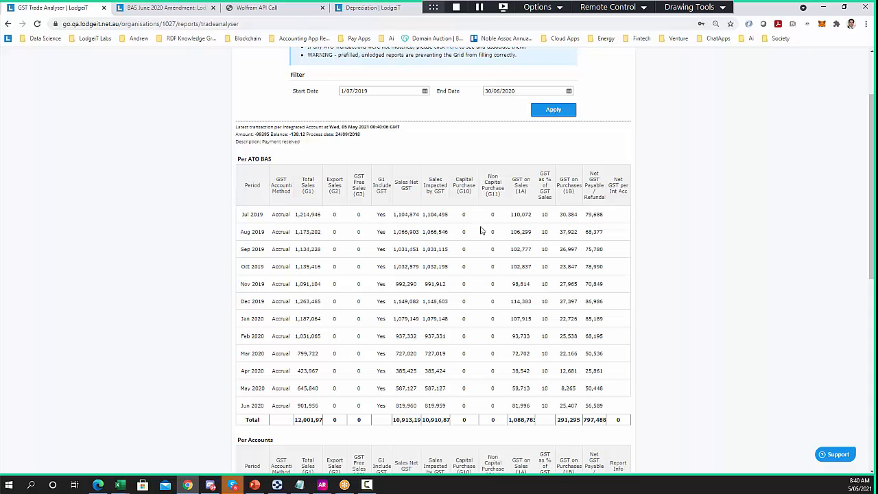
Review the analyser variances for Jun, May, Apr and the Total (-1 GST on purchases, 1 net payable)
scroll(384, 292, "down", 2)
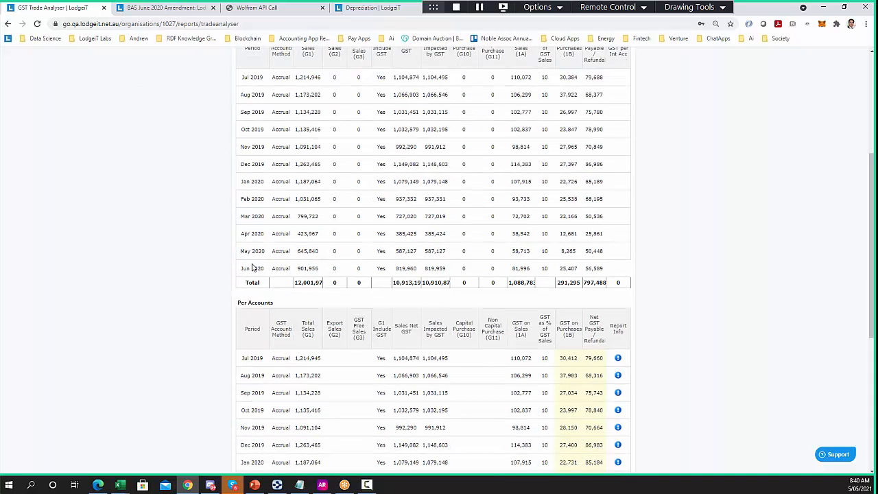
scroll(252, 268, "down", 3)
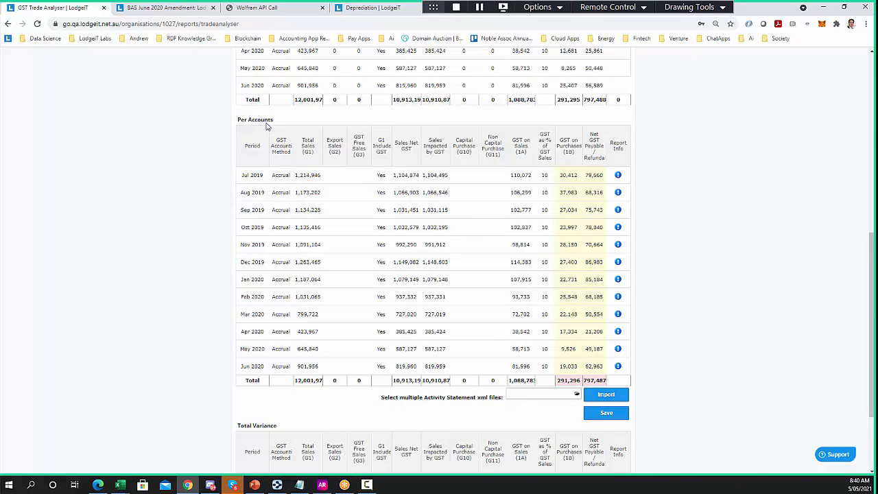
left_click(259, 366)
scroll(275, 288, "down", 2)
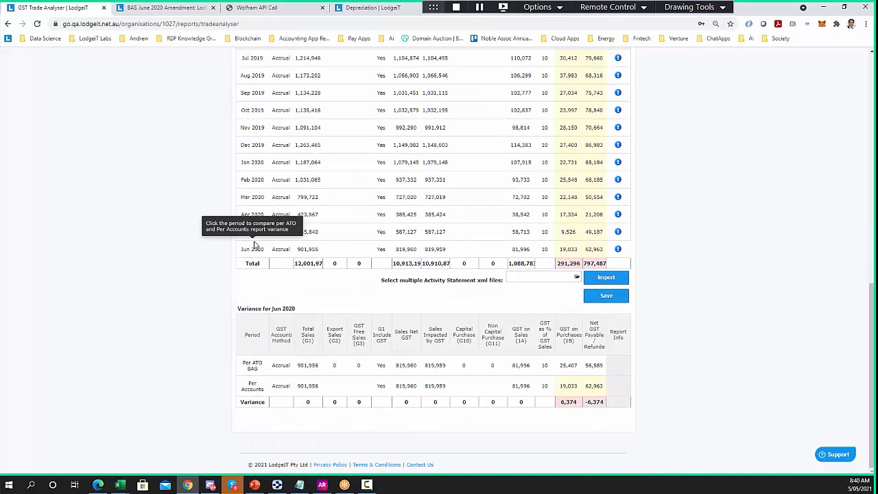
left_click(254, 231)
left_click(253, 214)
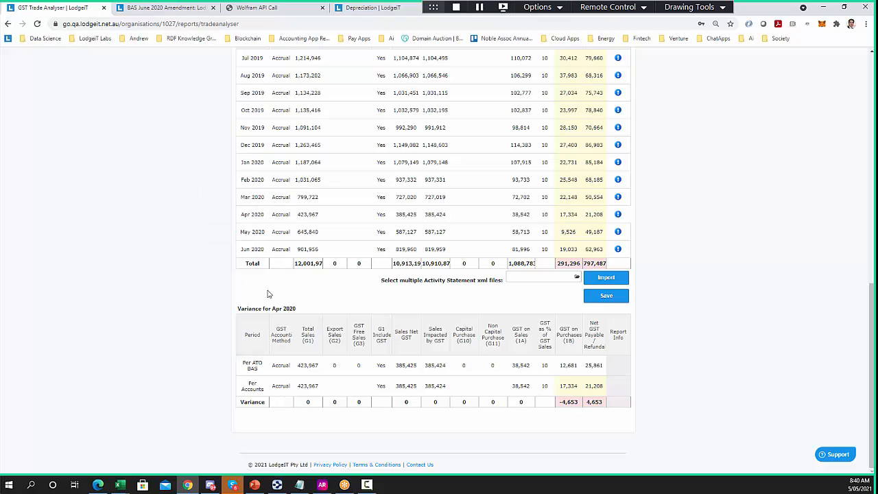
left_click(251, 265)
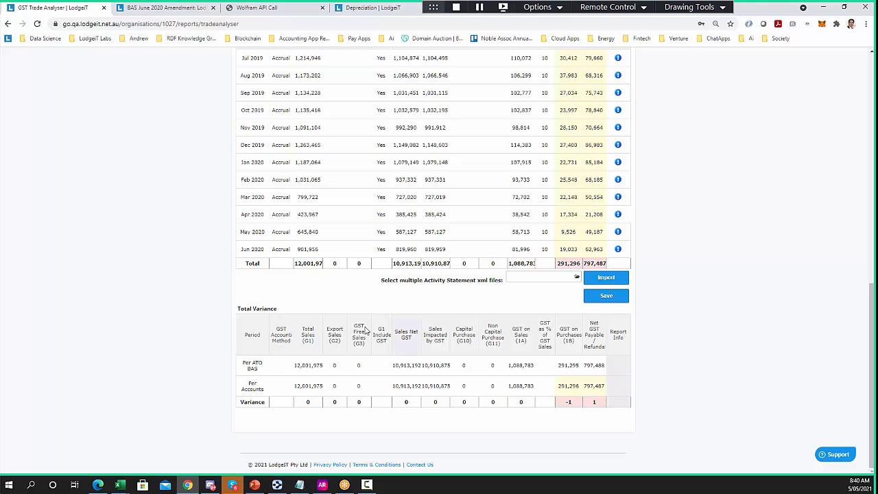
scroll(230, 295, "up", 5)
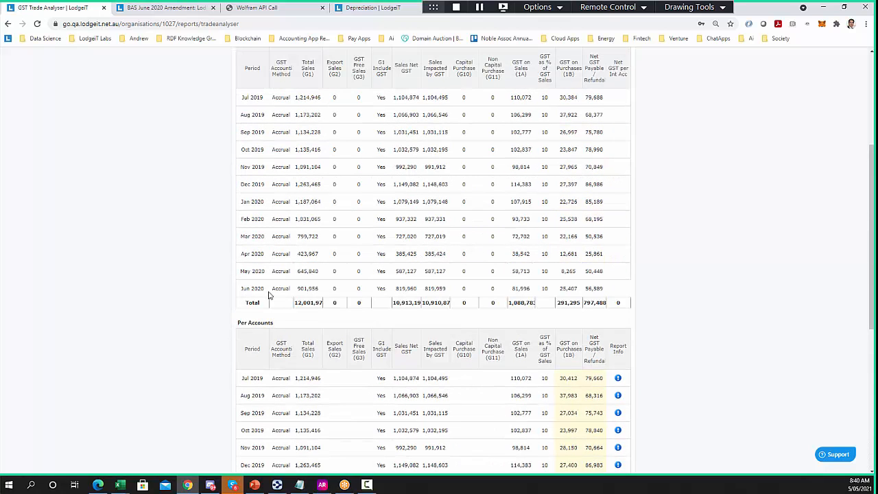
scroll(219, 388, "down", 4)
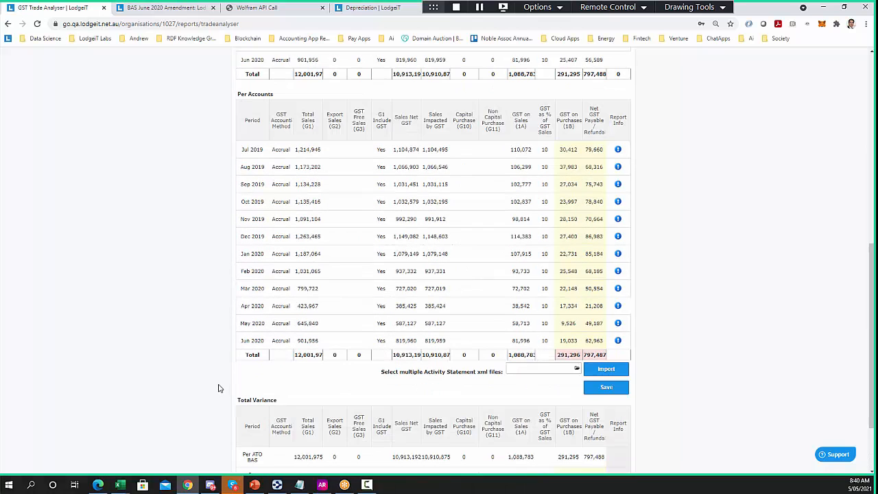
scroll(218, 388, "up", 4)
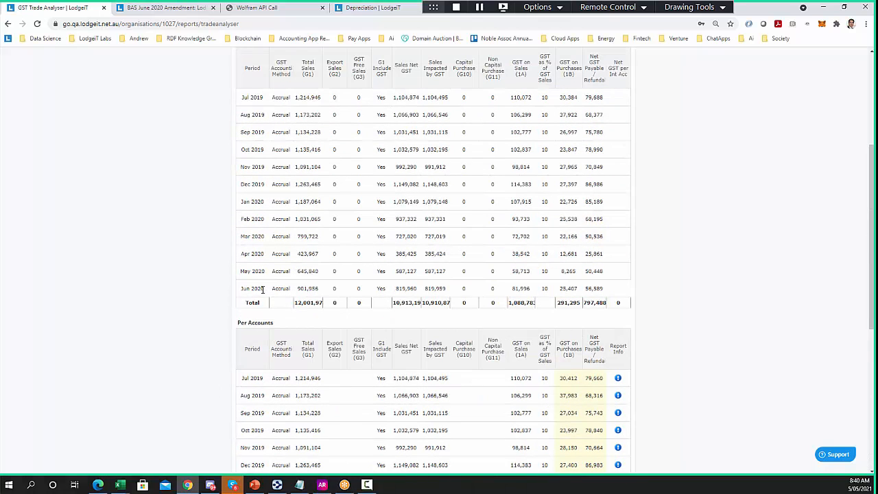
key("ctrl+Tab")
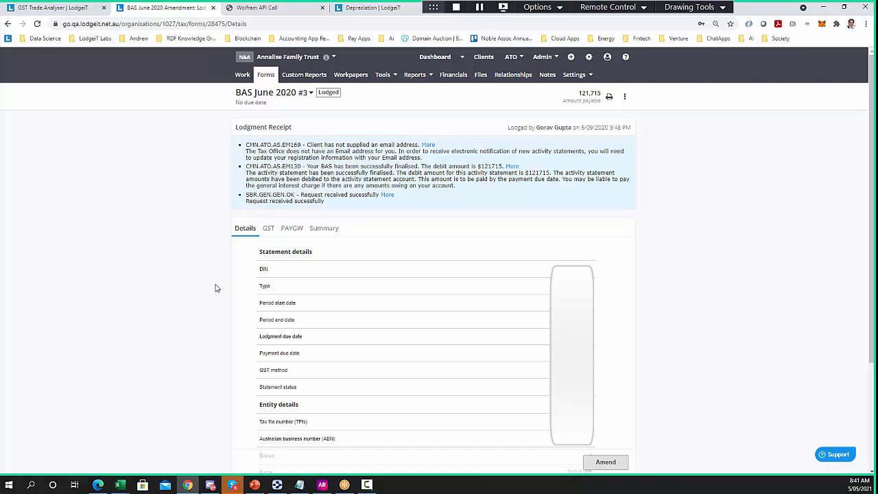
Check the June 2020 BAS status history and its list of amendments
scroll(215, 288, "down", 2)
scroll(218, 287, "up", 2)
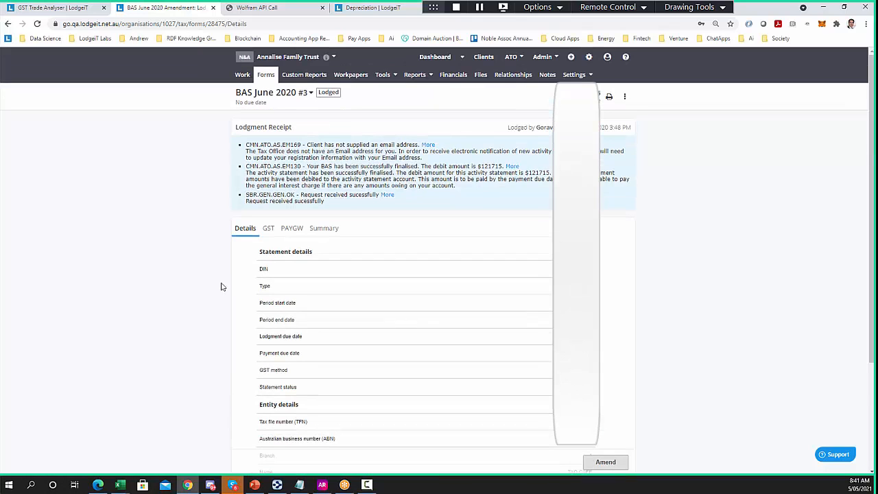
left_click(329, 93)
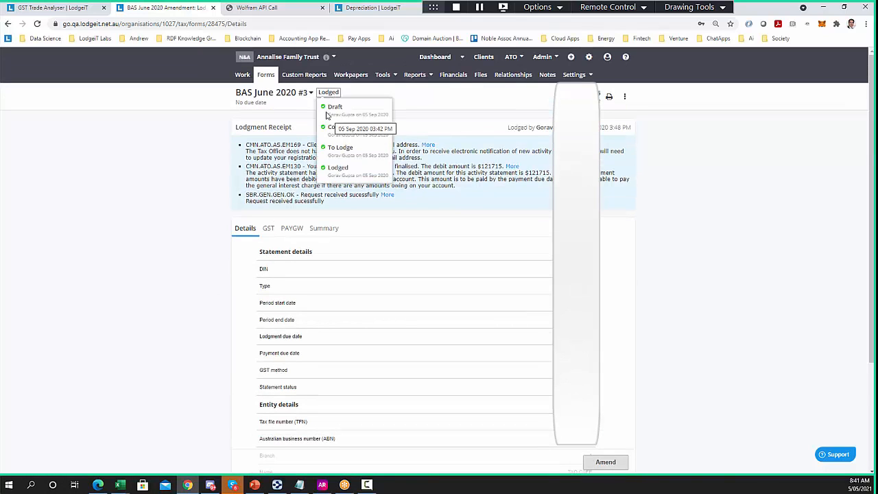
left_click(283, 95)
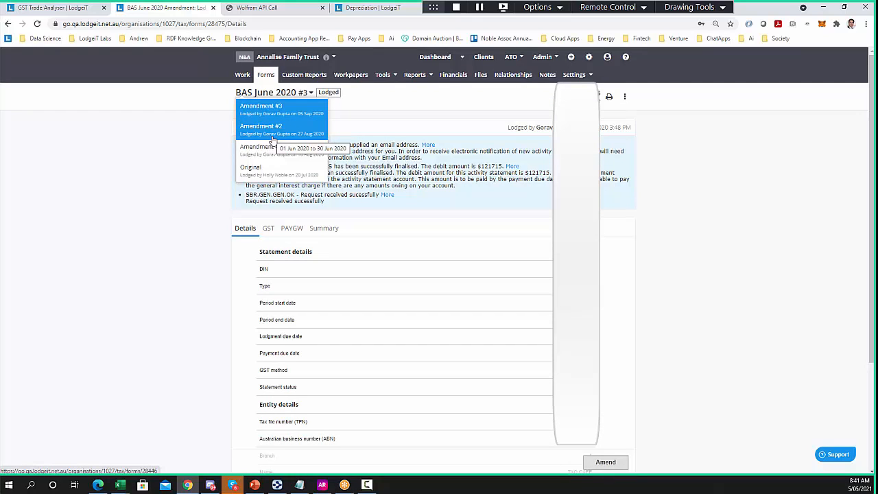
left_click(209, 214)
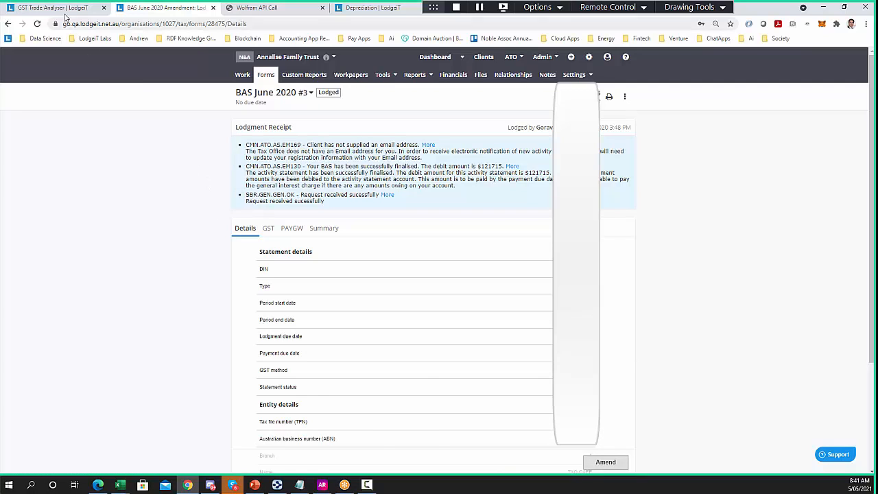
Close the BAS amendment, Wolfram API Call and Depreciation tabs, leaving the analyser at its top
left_click(61, 7)
left_click(213, 8)
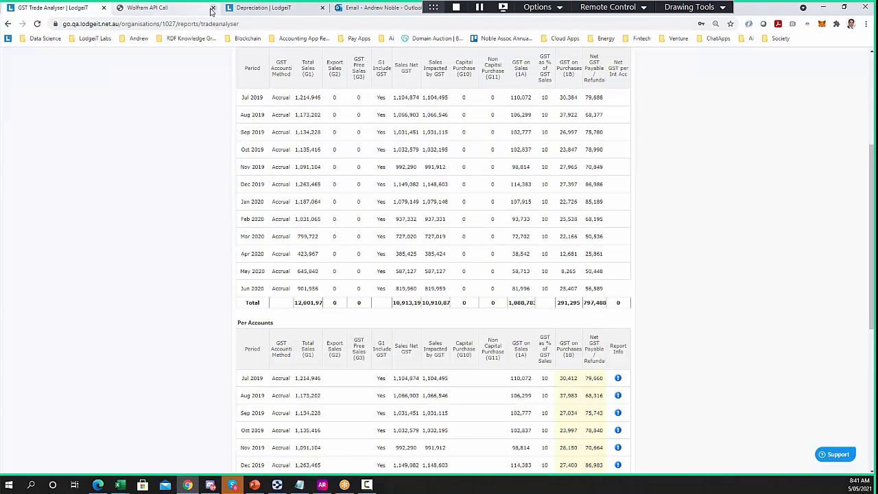
left_click(213, 7)
left_click(213, 7)
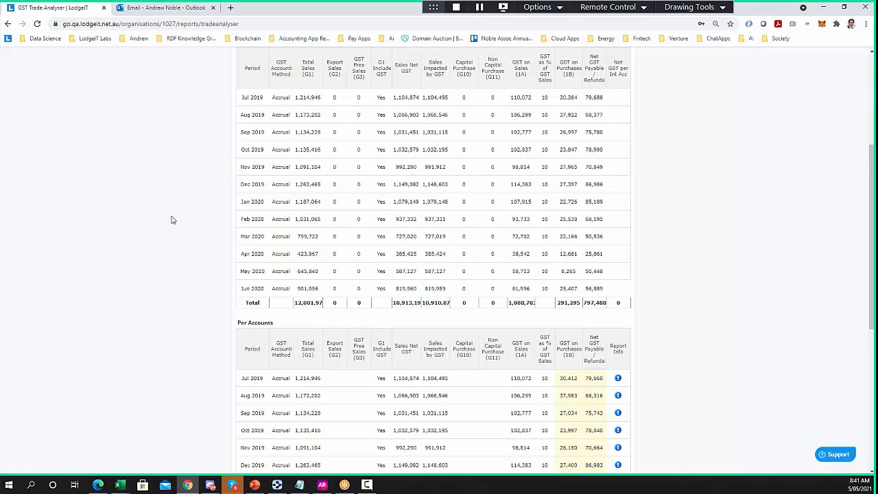
scroll(175, 248, "up", 3)
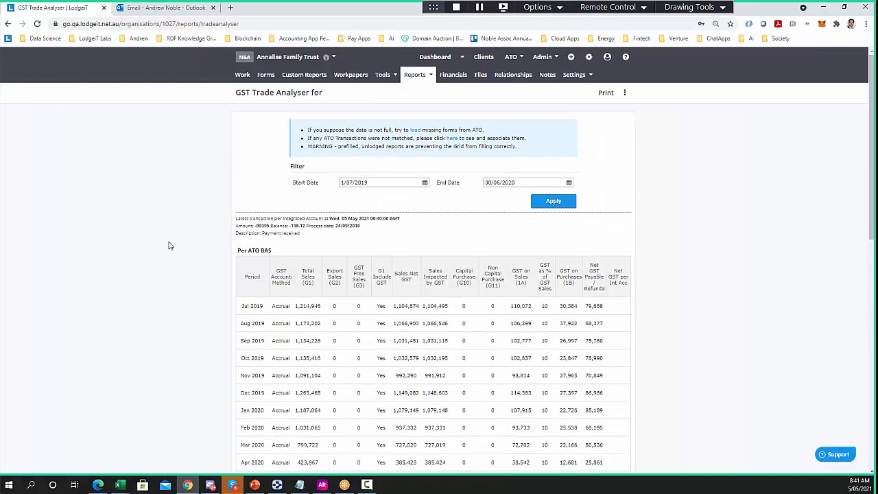
Run the Payroll Analyser report for 1/07/2019–30/06/2020
left_click(413, 75)
mouse_move(425, 94)
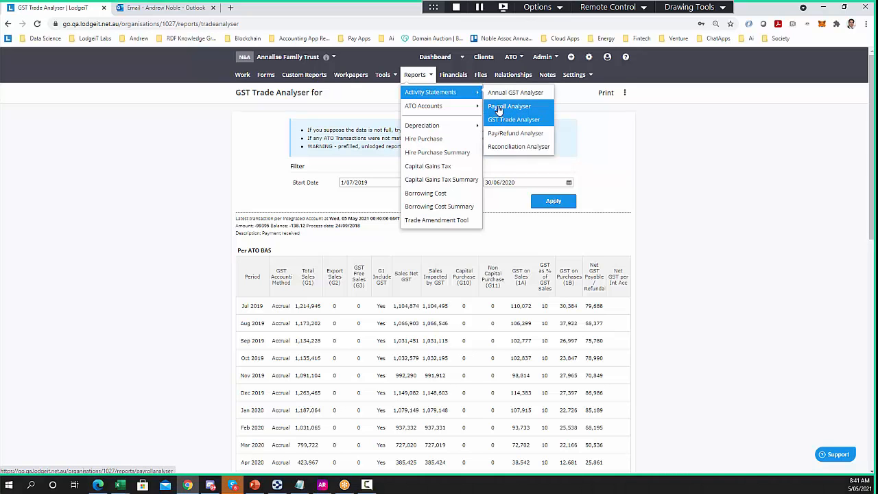
left_click(498, 107)
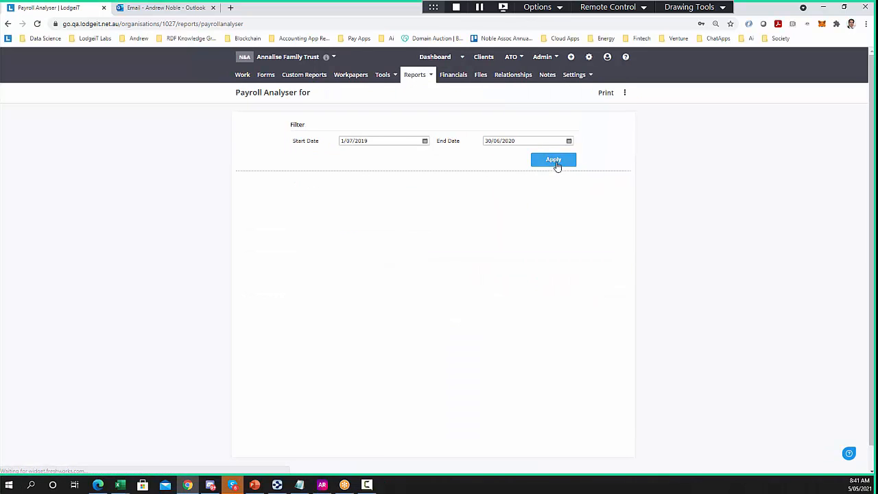
left_click(555, 162)
scroll(161, 243, "down", 3)
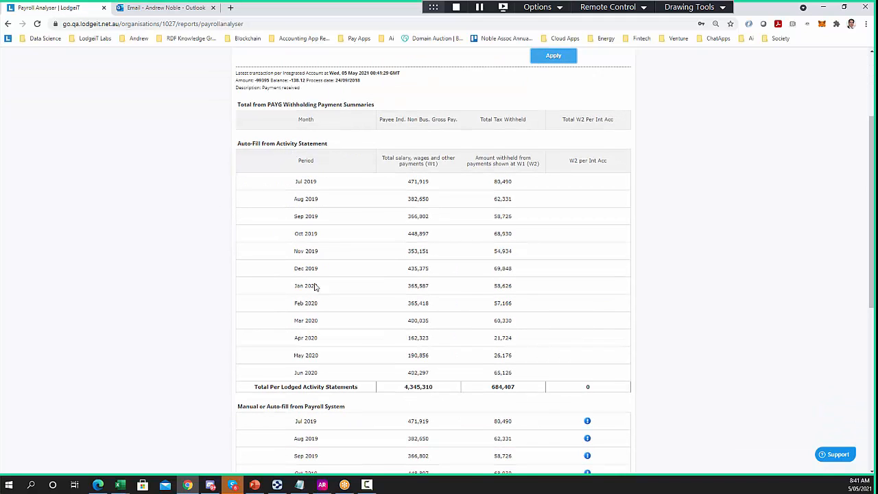
Compare the report against the lodged June 2020 BAS PAYG withholding figures
left_click(318, 371)
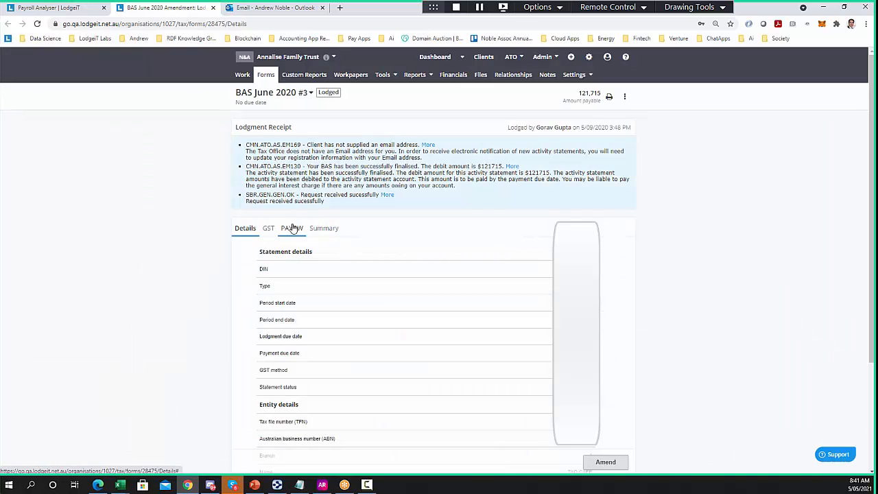
left_click(295, 228)
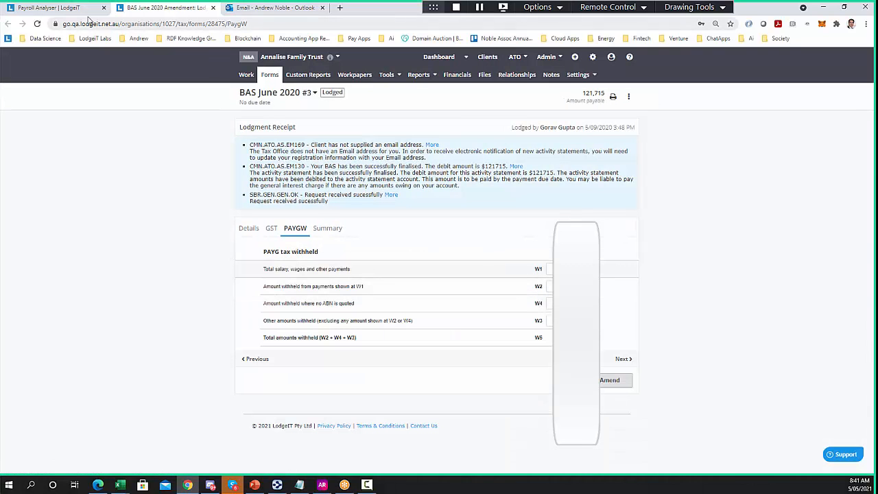
left_click(69, 8)
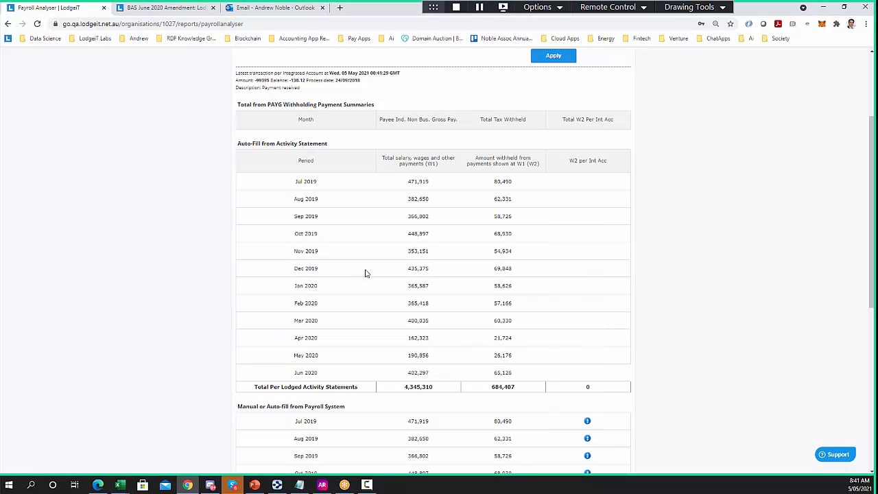
scroll(346, 304, "down", 2)
scroll(345, 303, "down", 1)
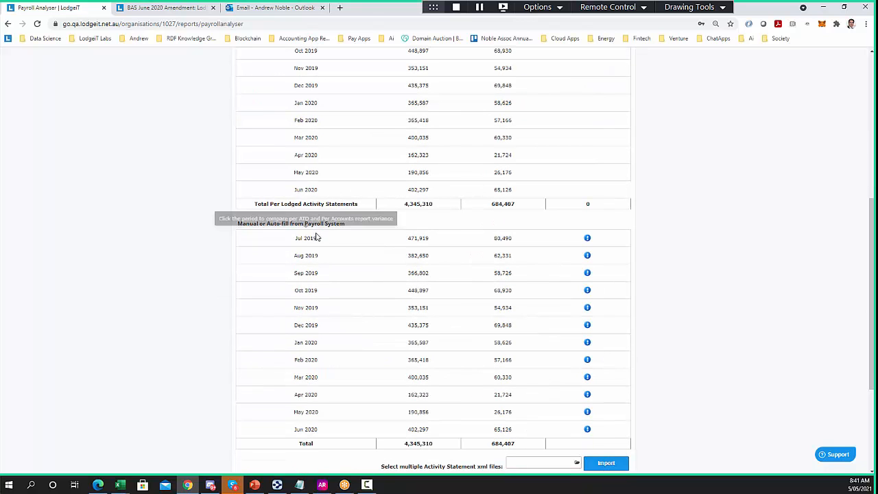
left_click_drag(348, 226, 240, 223)
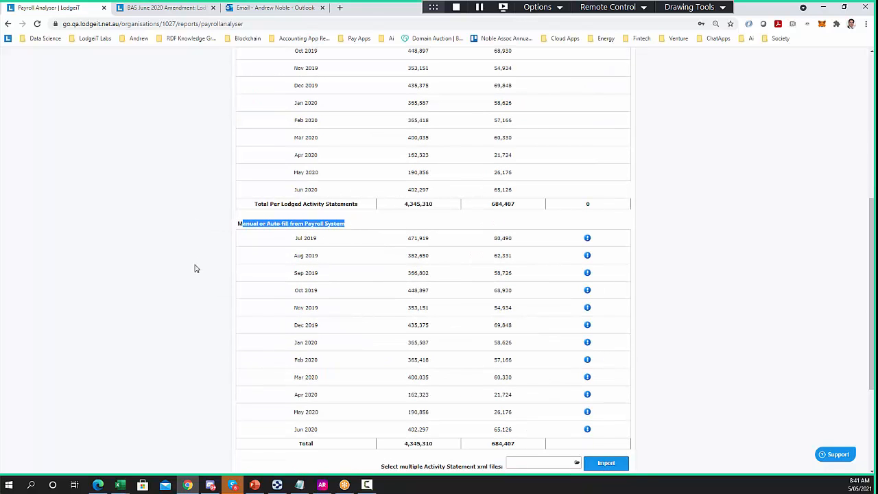
scroll(195, 268, "down", 3)
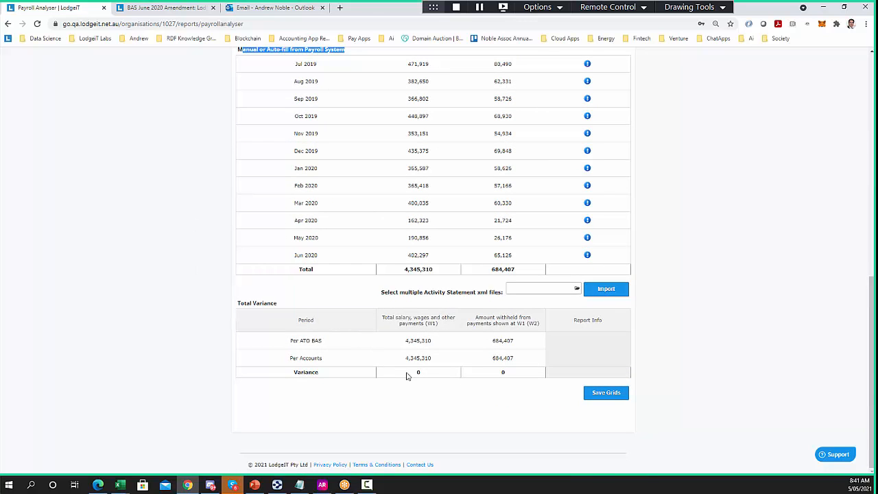
scroll(404, 360, "up", 8)
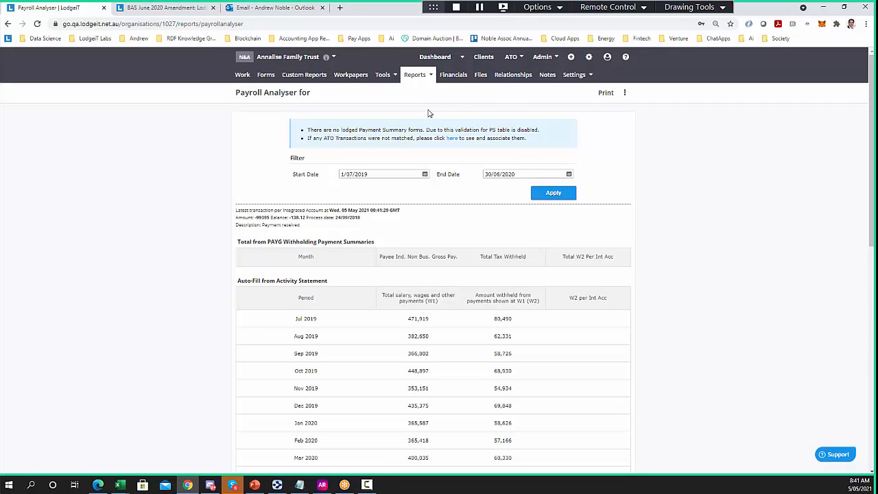
Reopen the reports list, dismiss it without choosing, and bring up the help options
left_click(423, 76)
mouse_move(428, 94)
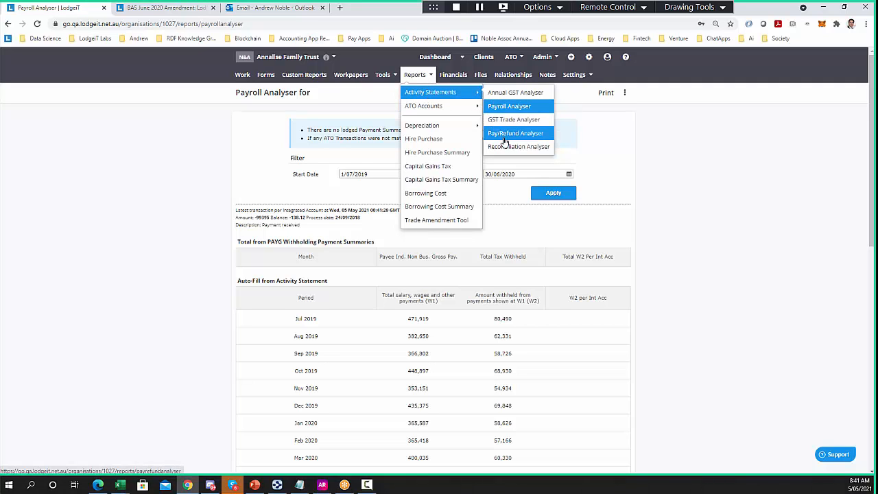
left_click(237, 139)
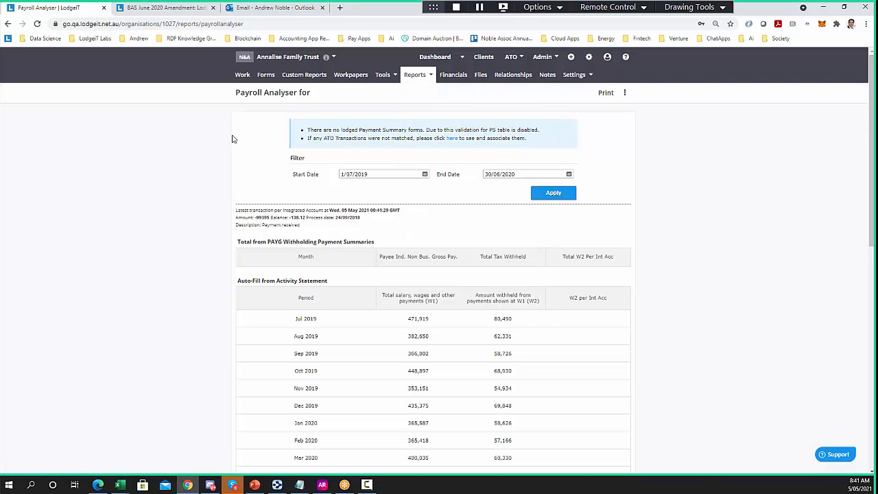
left_click(403, 82)
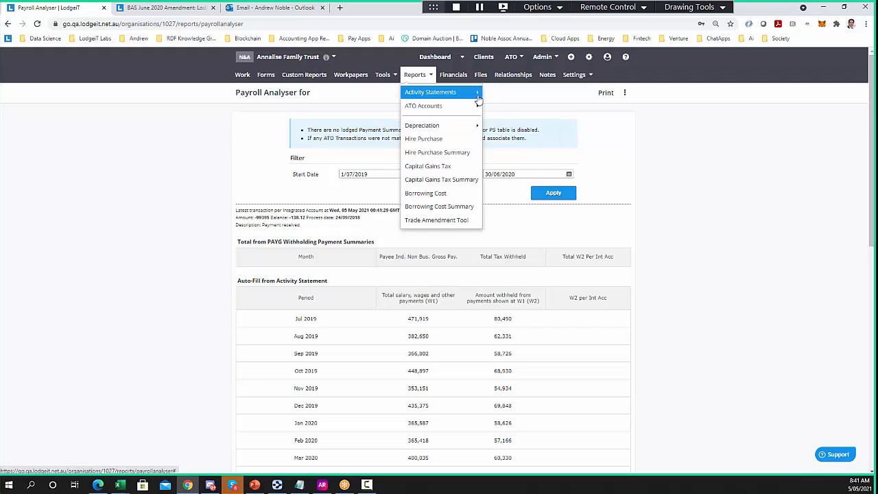
left_click(625, 57)
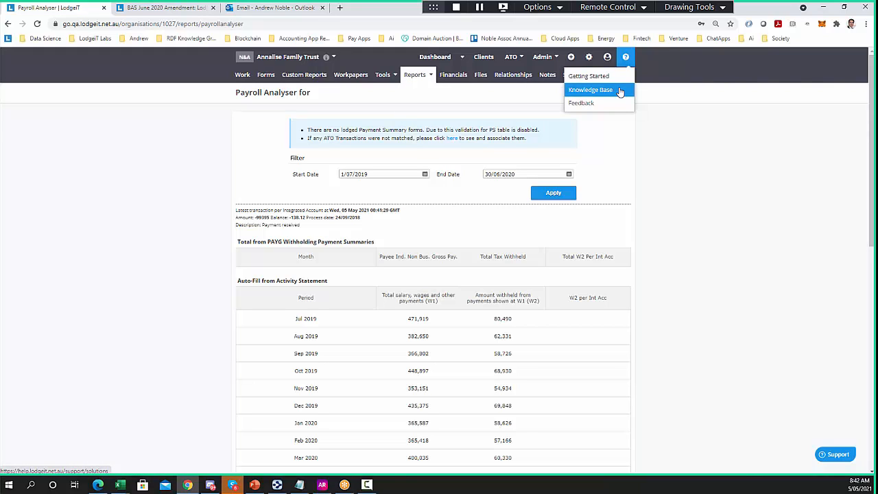
Open the LodgeiT Knowledge Base and browse its solution categories
left_click(620, 92)
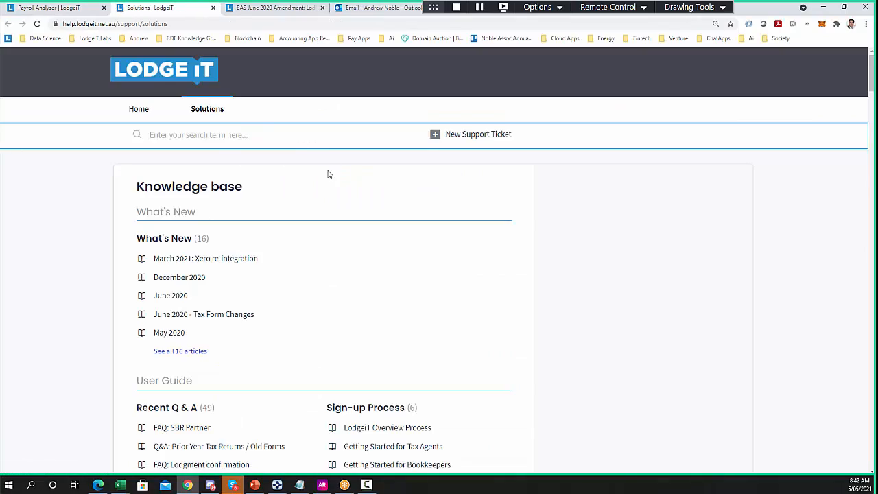
scroll(295, 244, "down", 3)
scroll(165, 295, "down", 5)
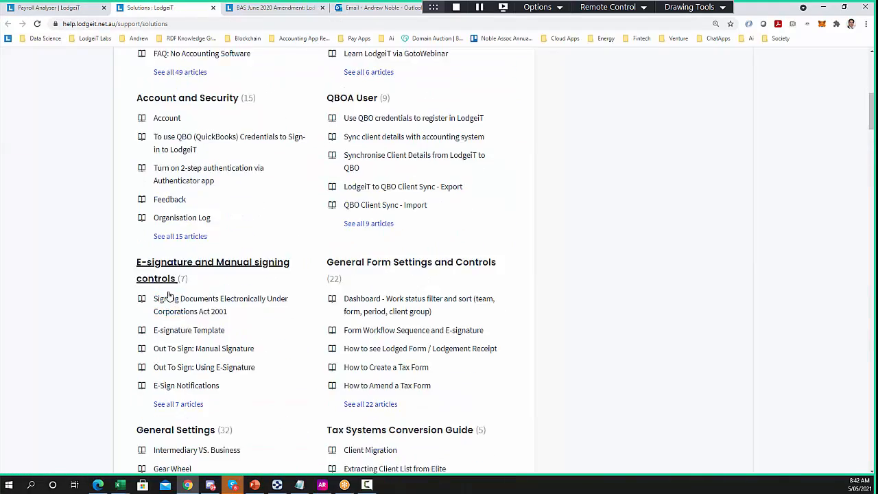
scroll(172, 295, "down", 5)
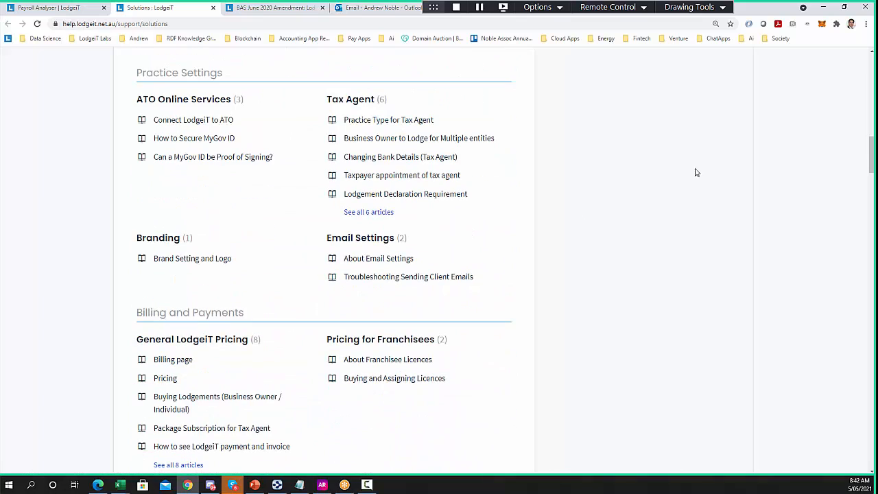
left_click_drag(870, 152, 867, 191)
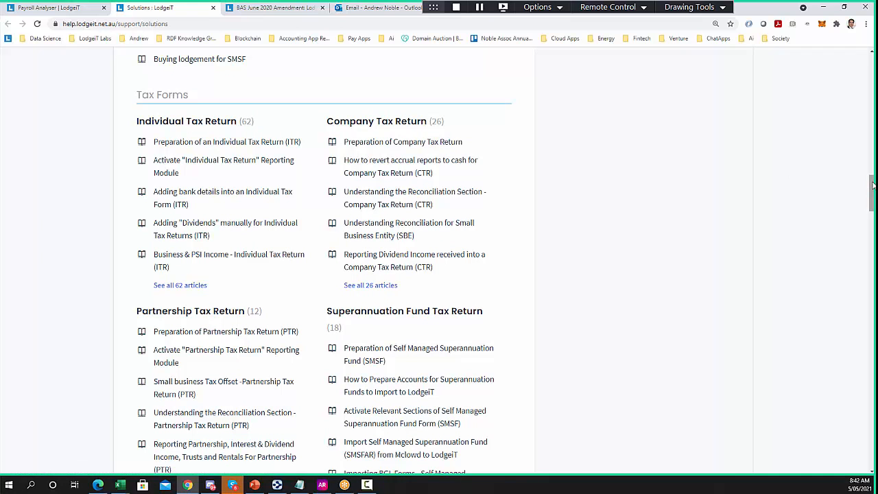
left_click_drag(873, 186, 872, 339)
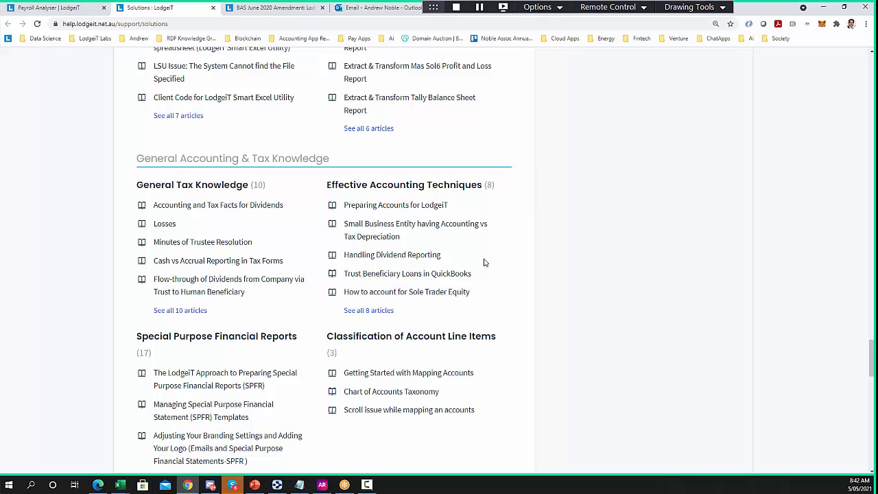
List all 8 Effective Accounting Techniques articles, then go back to the Payroll Analyser
left_click(380, 312)
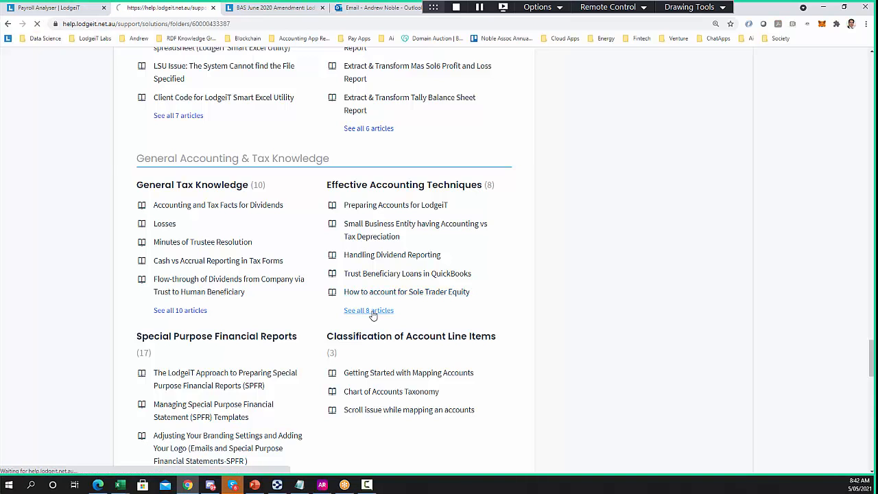
scroll(124, 247, "down", 5)
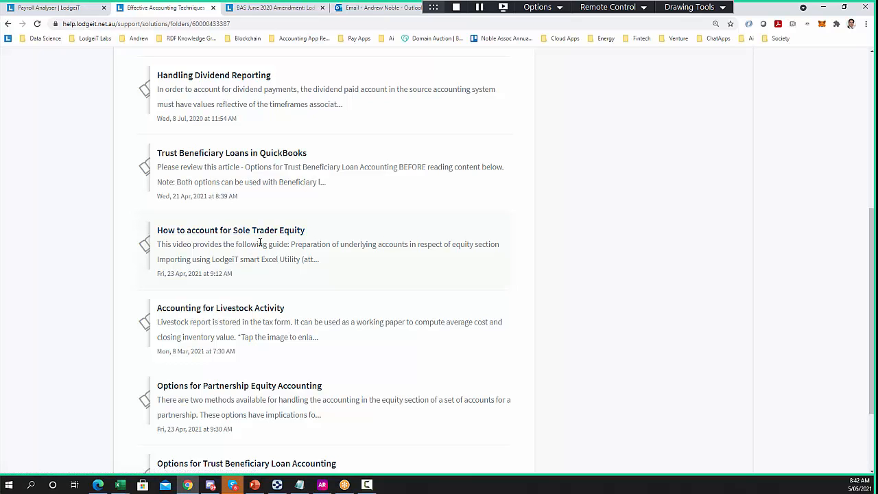
scroll(99, 292, "down", 2)
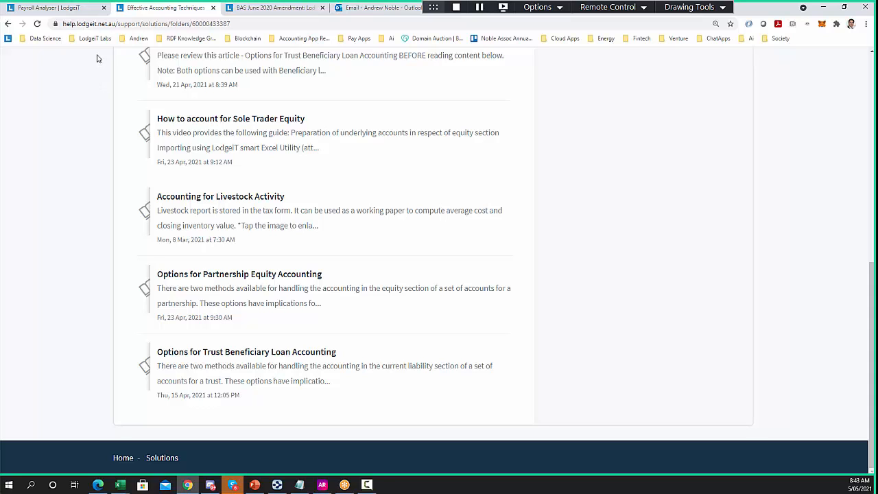
left_click(68, 11)
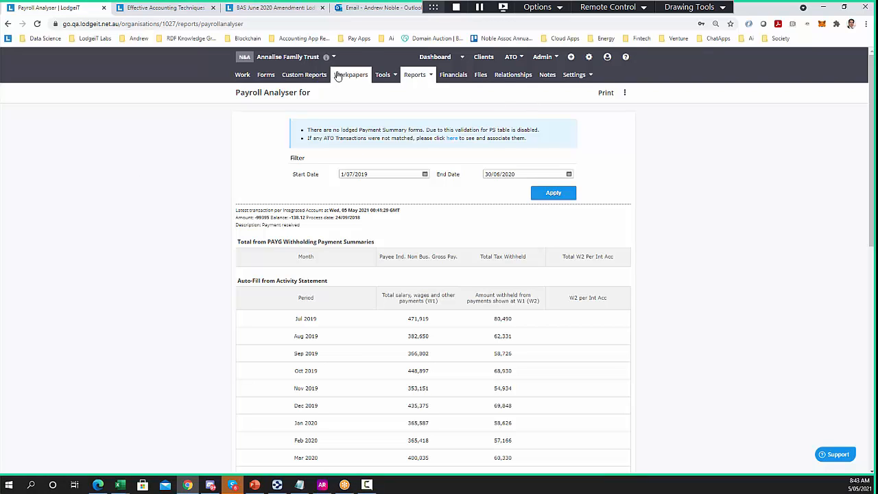
Switch to The Client Pty Ltd by searching 'the cl' and show its Notes page
left_click(286, 56)
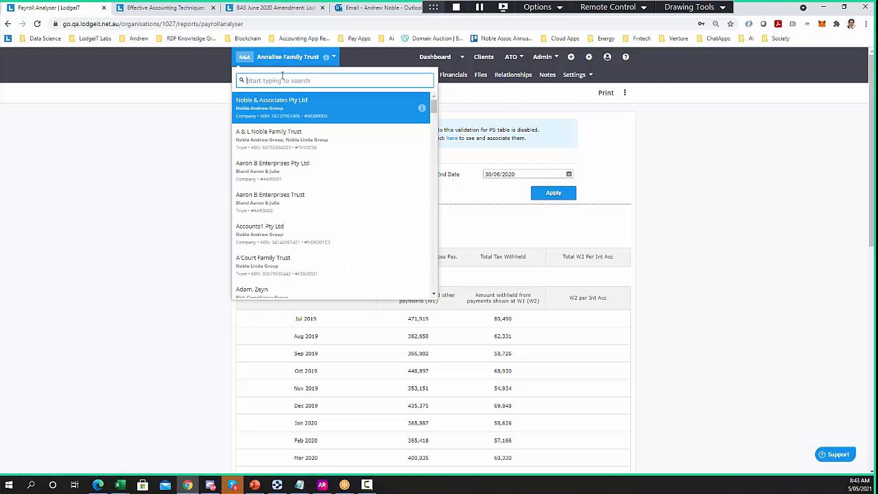
type("the cli")
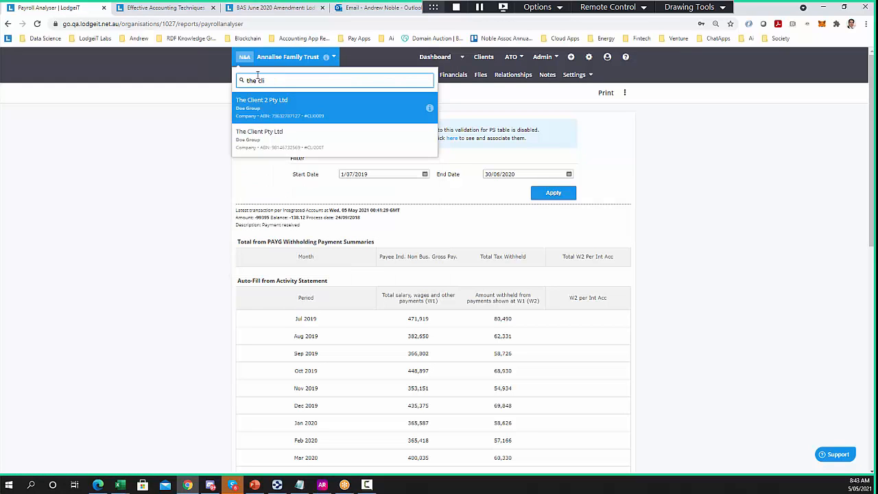
left_click(295, 134)
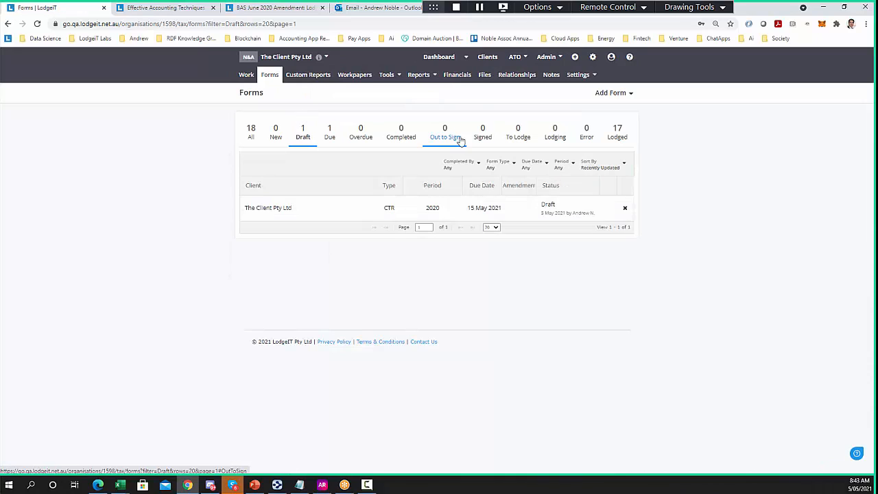
left_click(549, 76)
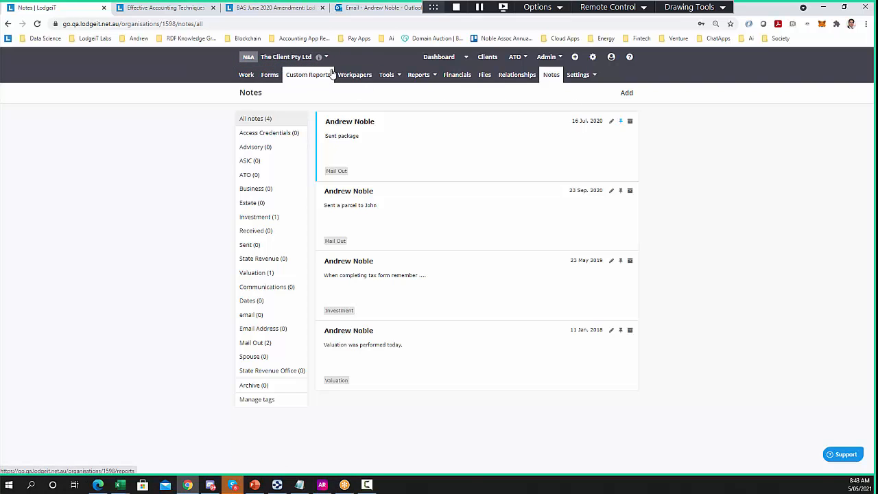
Review the client's General settings, Contact Details and linked People
left_click(588, 77)
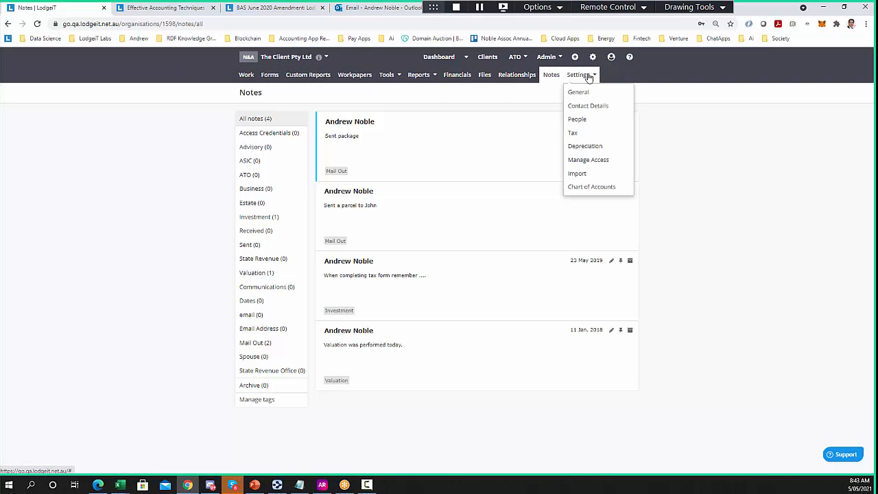
left_click(590, 99)
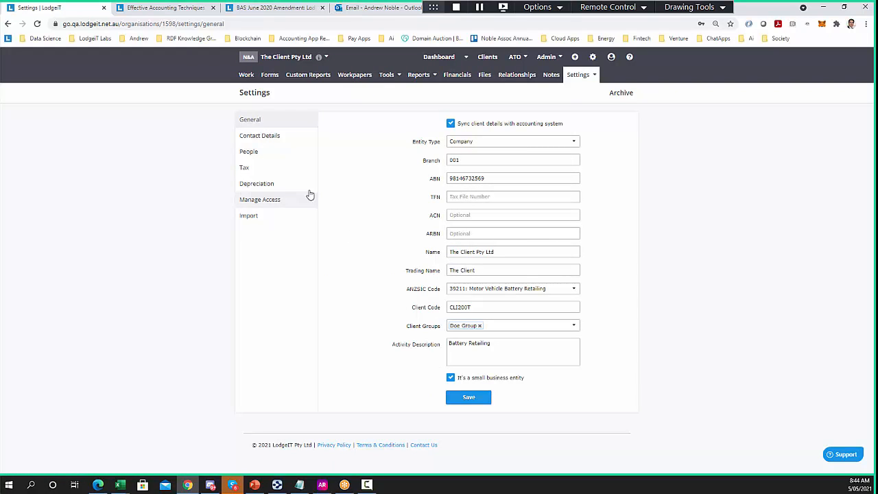
left_click(287, 140)
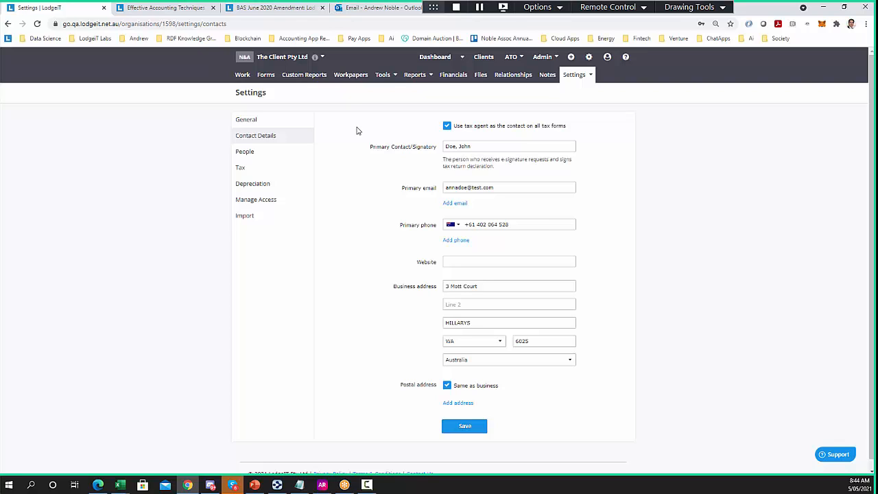
left_click(245, 152)
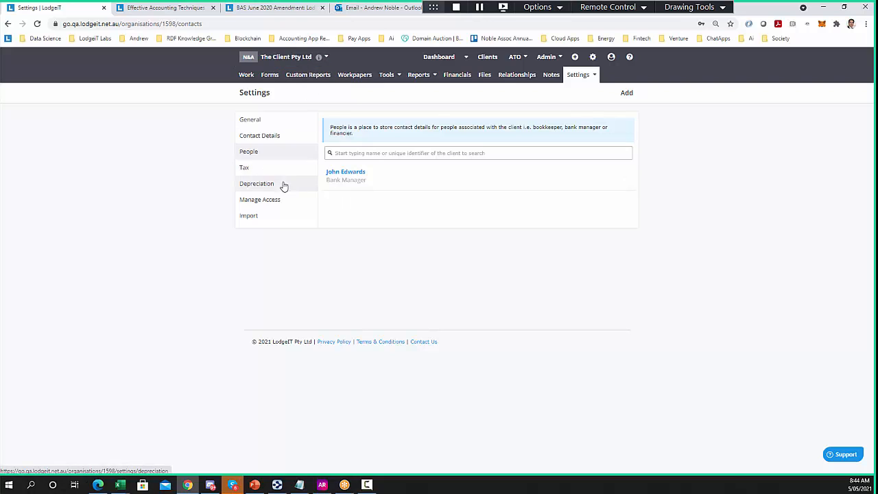
Check the Tax settings' Manage Activity Statements toggle, discard changes, and view Depreciation and Manage Access
left_click(261, 174)
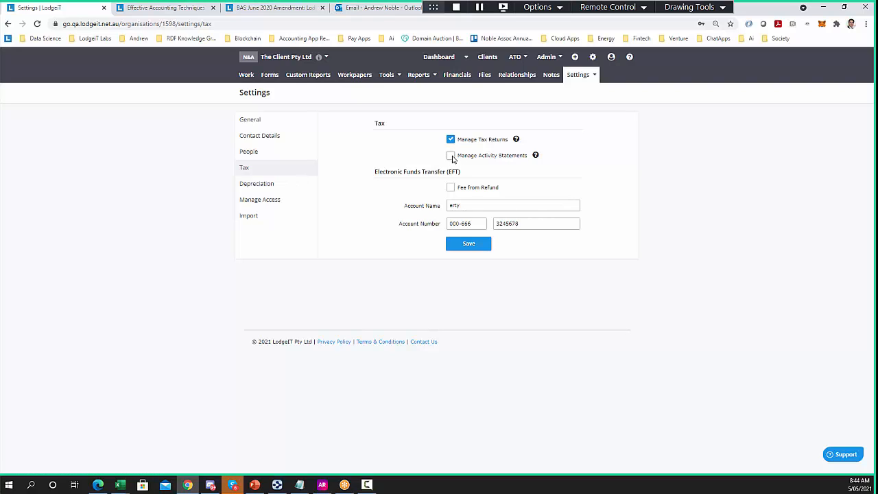
left_click(451, 155)
left_click(452, 157)
left_click(263, 190)
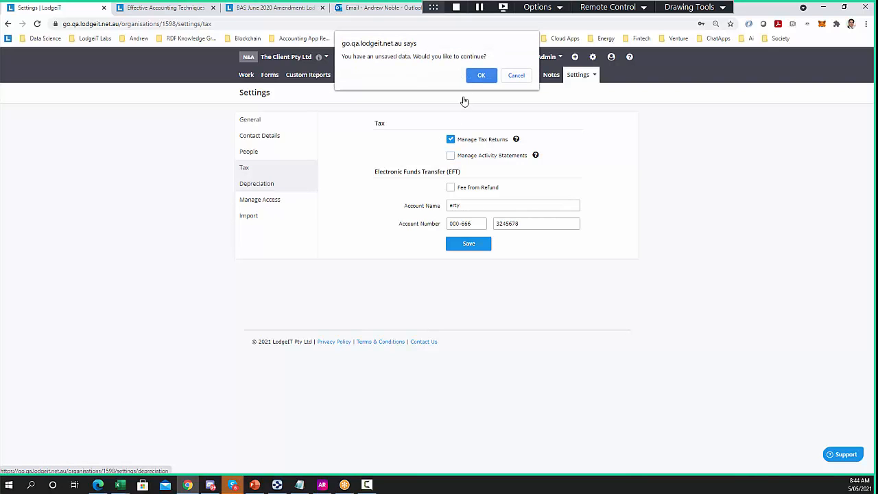
left_click(477, 76)
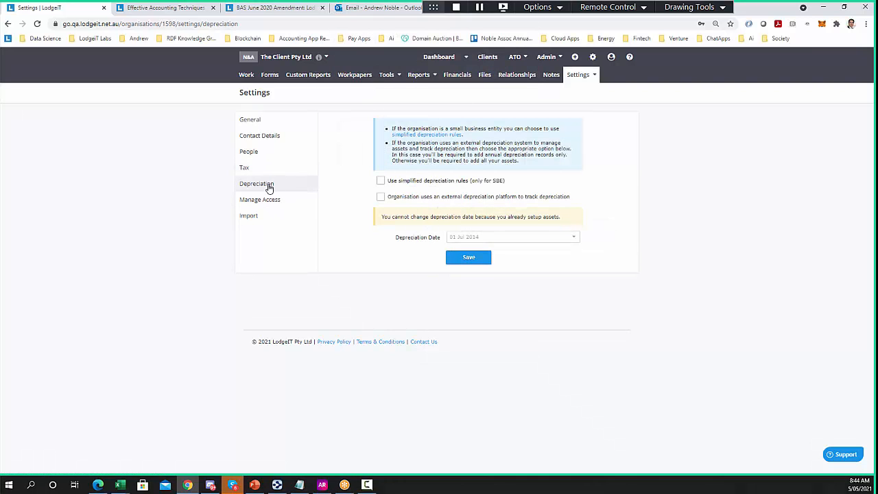
left_click(270, 205)
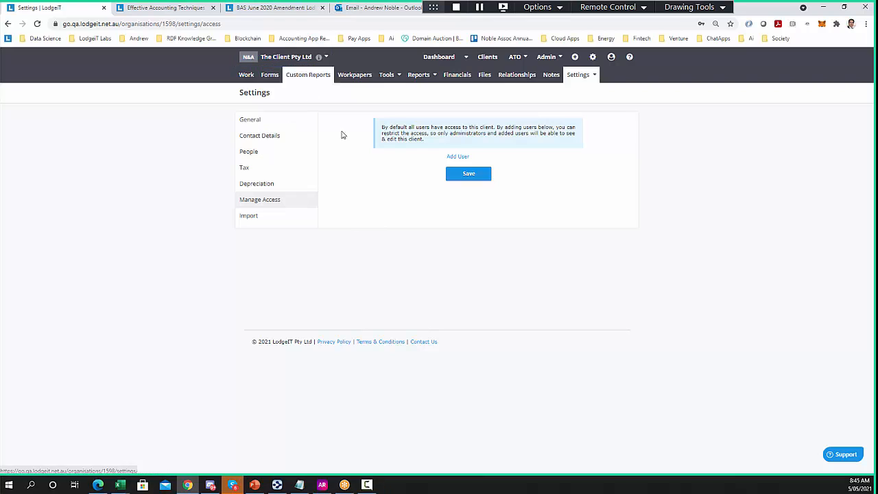
Add a team member as an allowed user to trial restricting client access
left_click(457, 156)
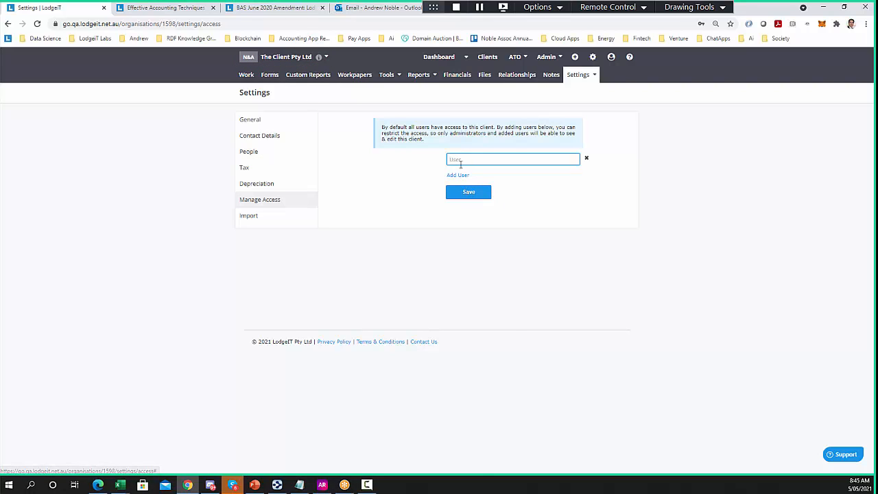
left_click(459, 163)
type("andre")
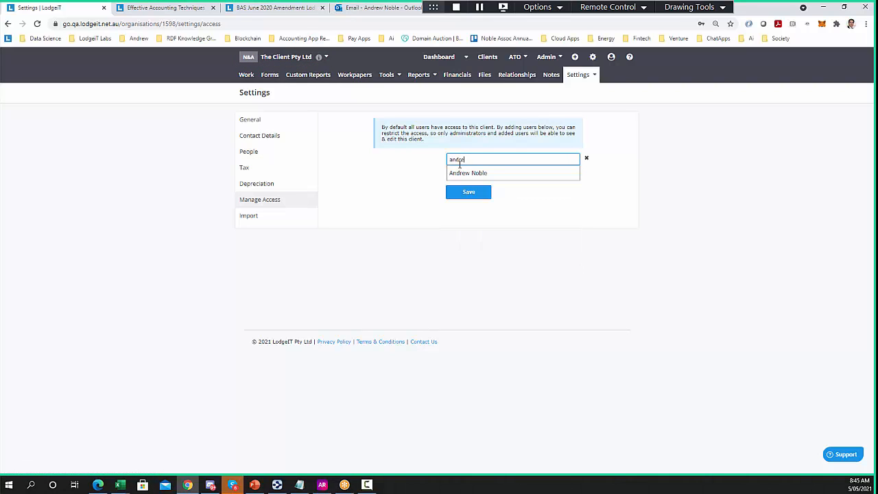
left_click(466, 174)
Go to the Import settings, discarding the unsaved access change
left_click(578, 74)
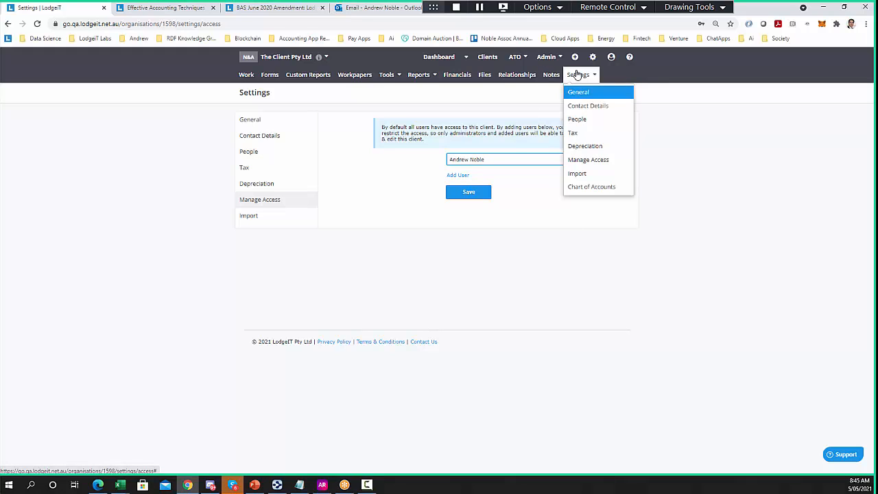
left_click(505, 210)
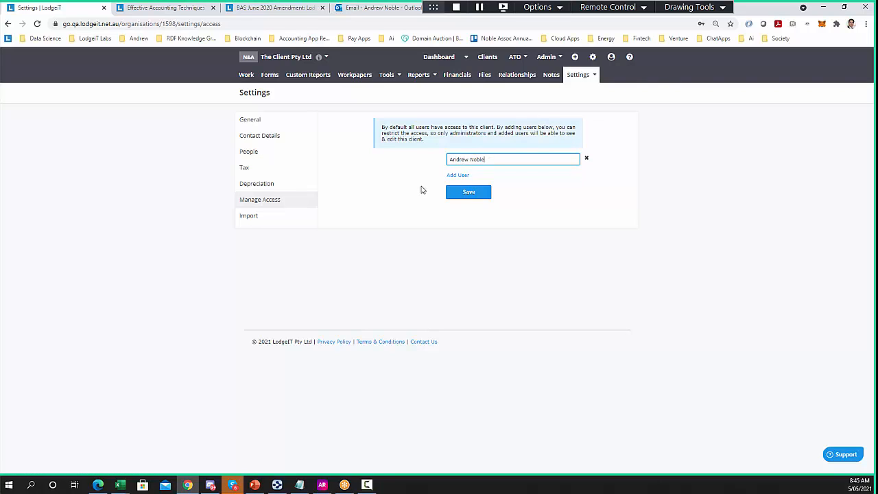
left_click(274, 219)
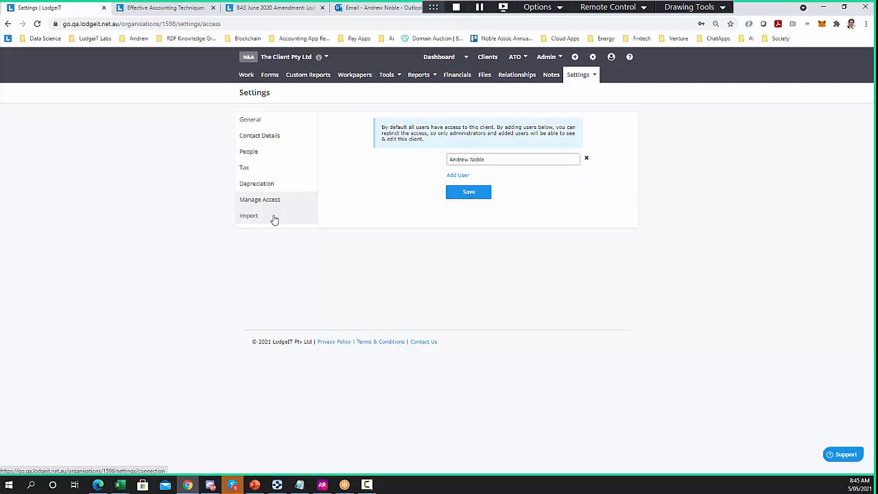
left_click(480, 74)
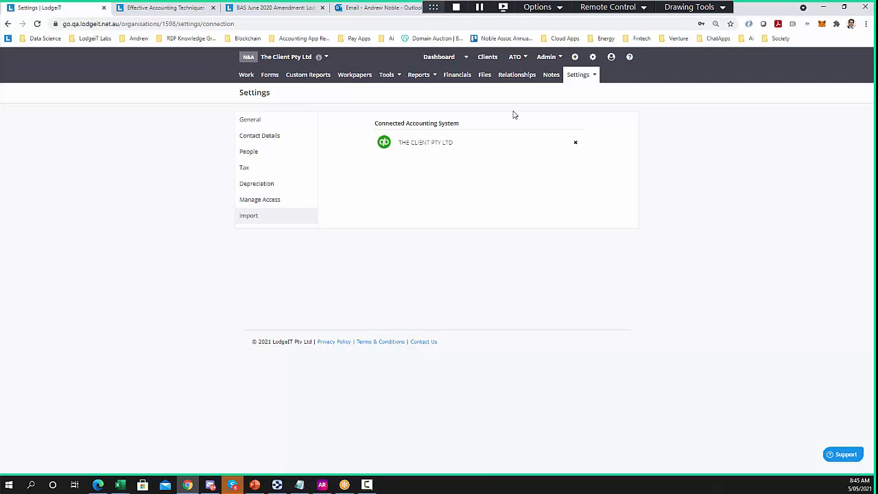
View the practice's Team members page and its Invite Member form
left_click(593, 59)
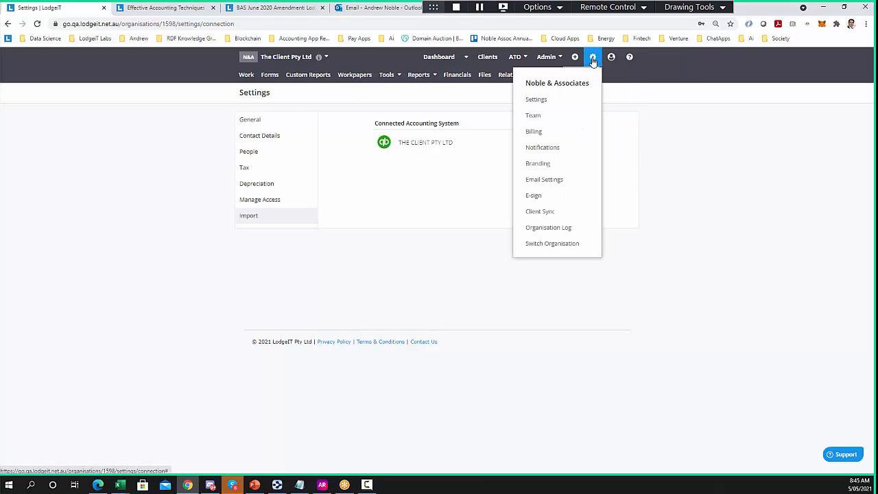
left_click_drag(594, 87, 524, 88)
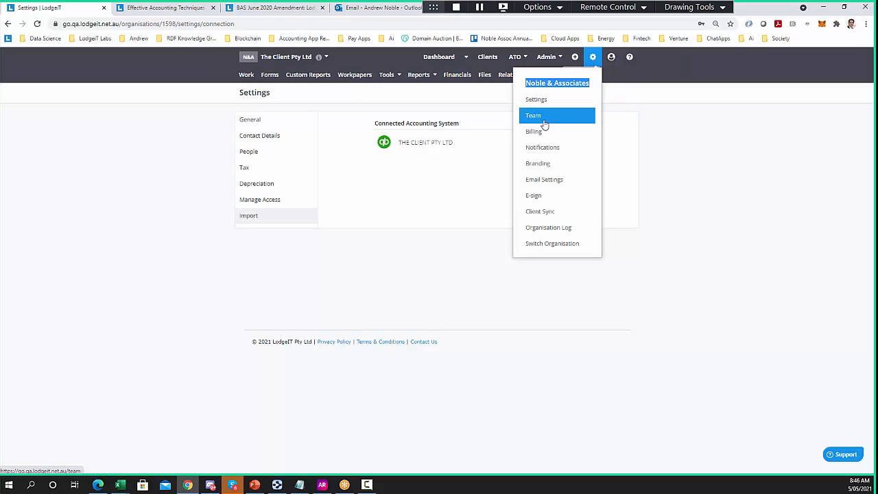
left_click(544, 121)
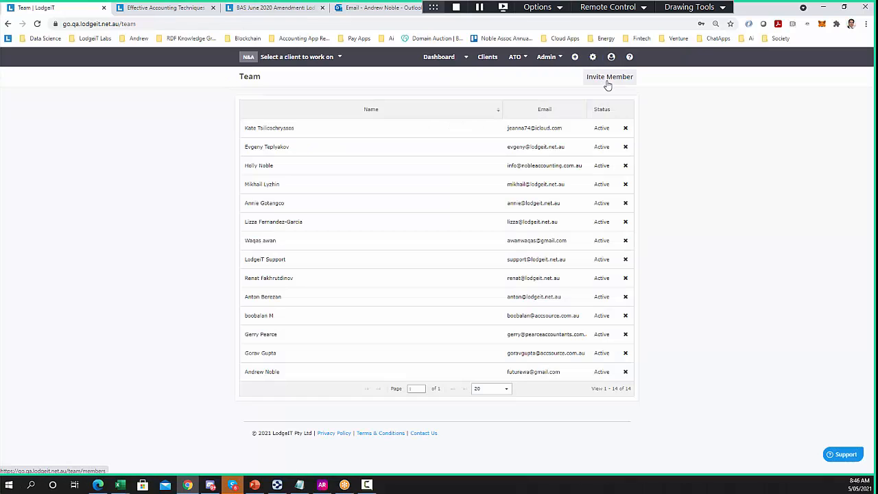
left_click(609, 77)
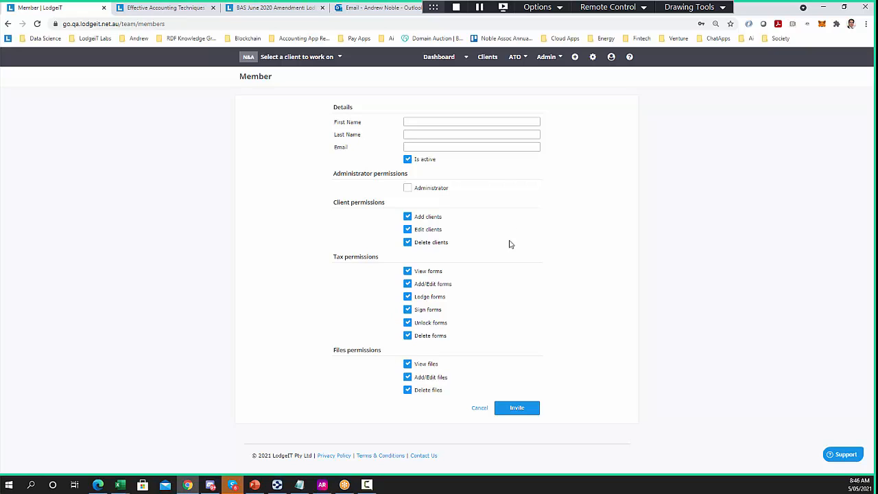
Review the Billing plan usage, then move to the Client Sync page
left_click(594, 58)
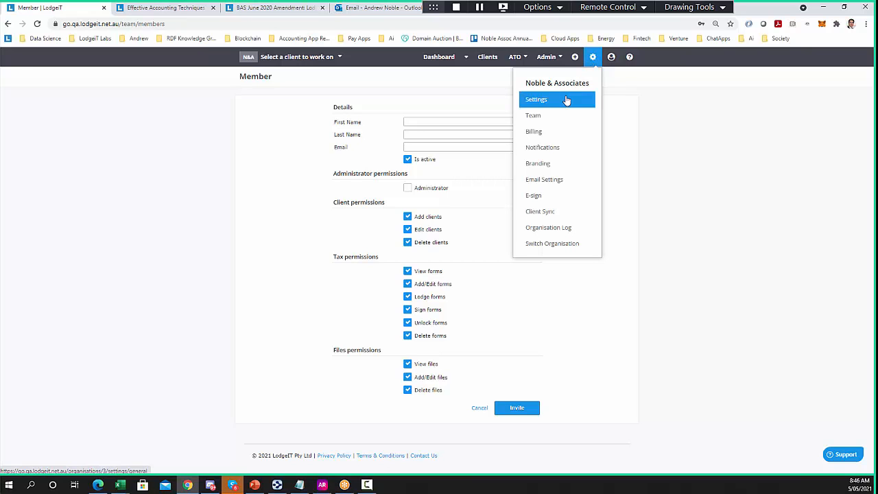
left_click(547, 135)
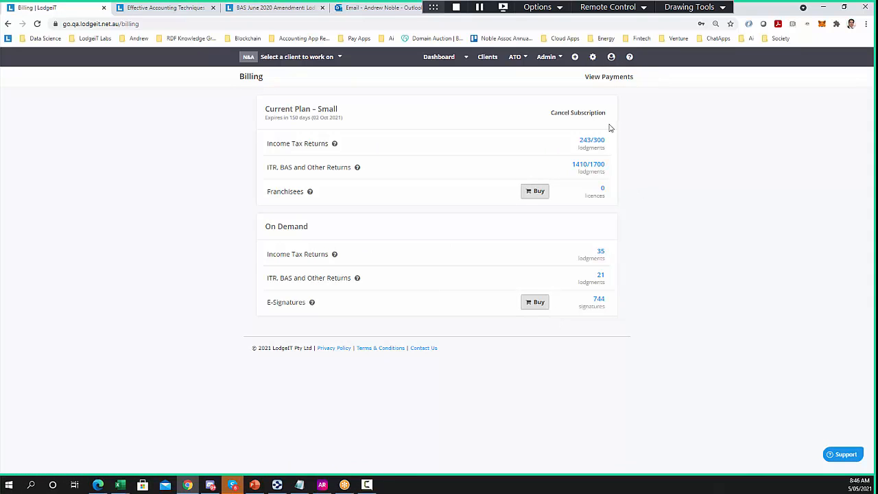
left_click(594, 59)
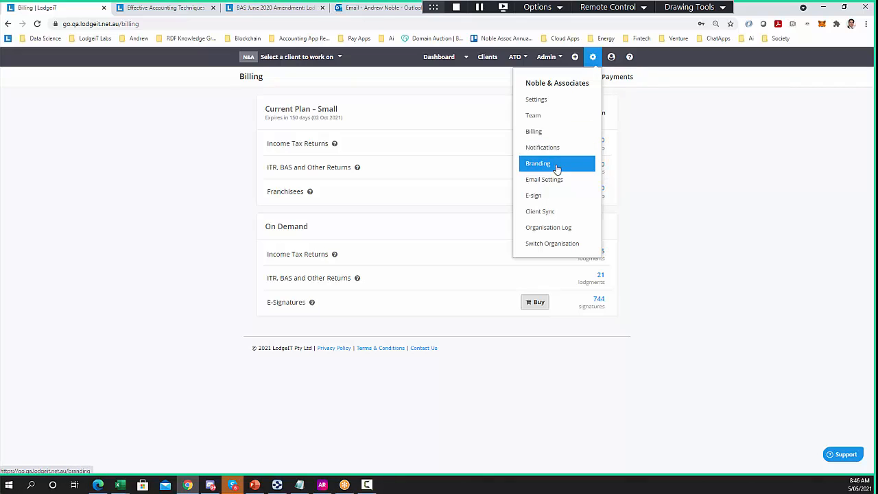
left_click(546, 212)
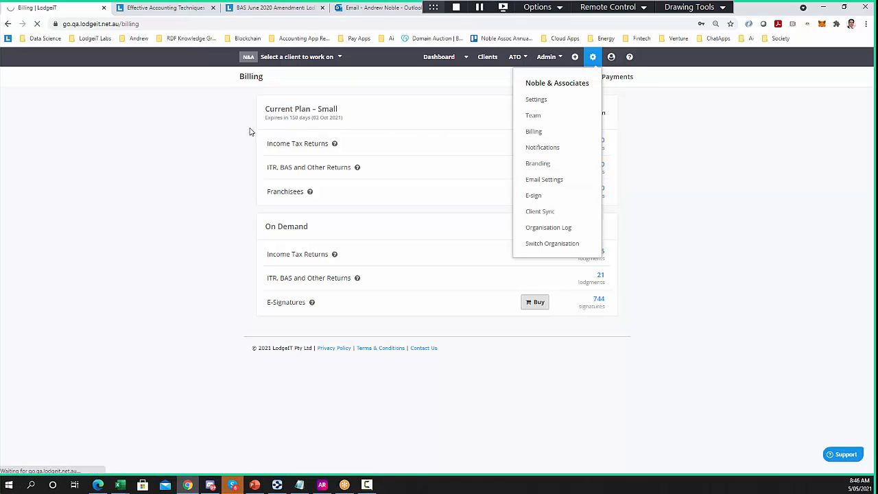
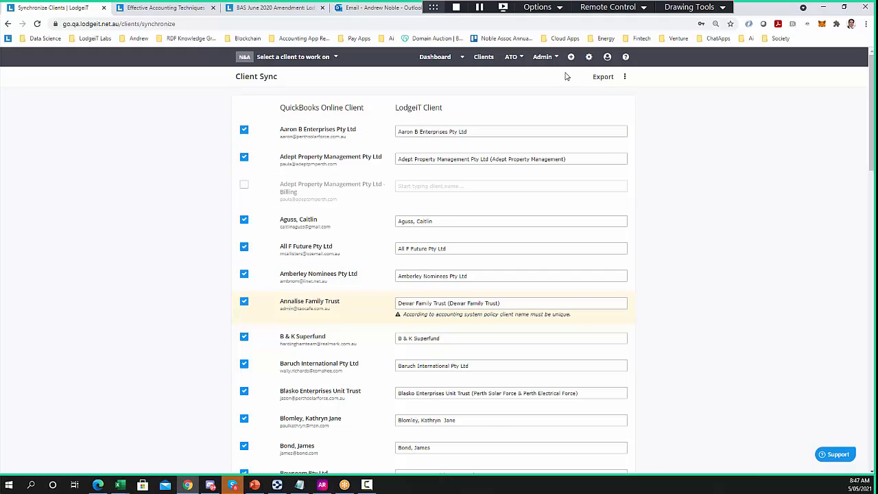
Open the practice settings gear menu from the Client Sync page
left_click(590, 59)
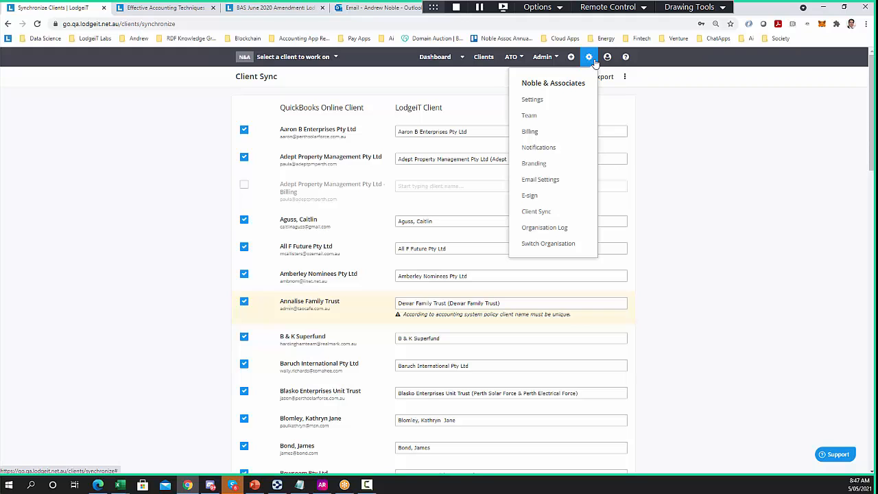
Search 'the cl' in the client selector and pick The Client 2 Pty Ltd
left_click(276, 60)
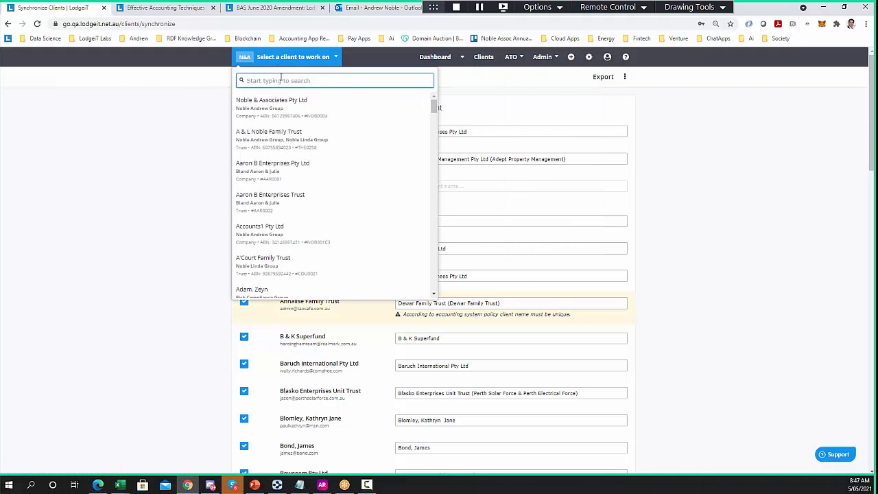
type("lodge")
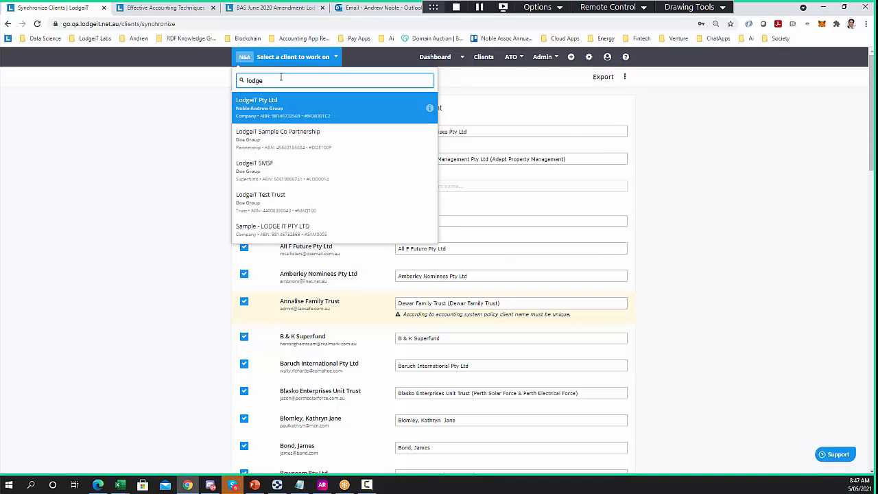
left_click_drag(283, 79, 198, 77)
type("the cl")
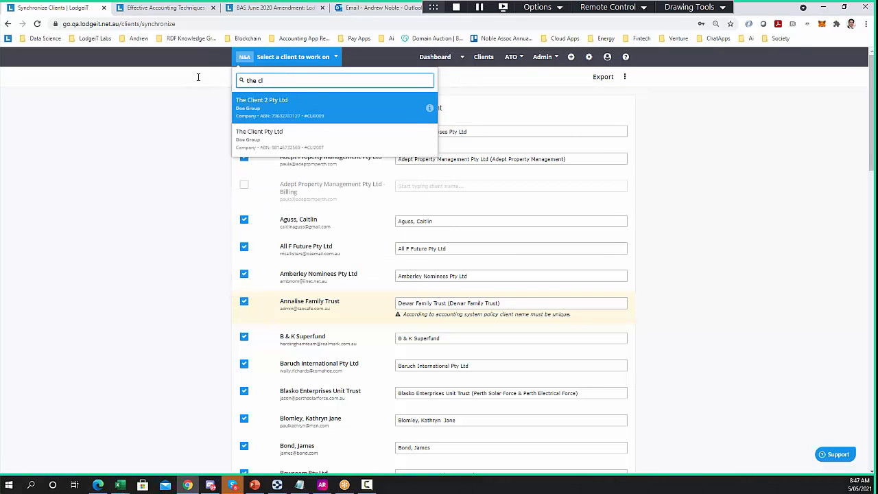
left_click(258, 109)
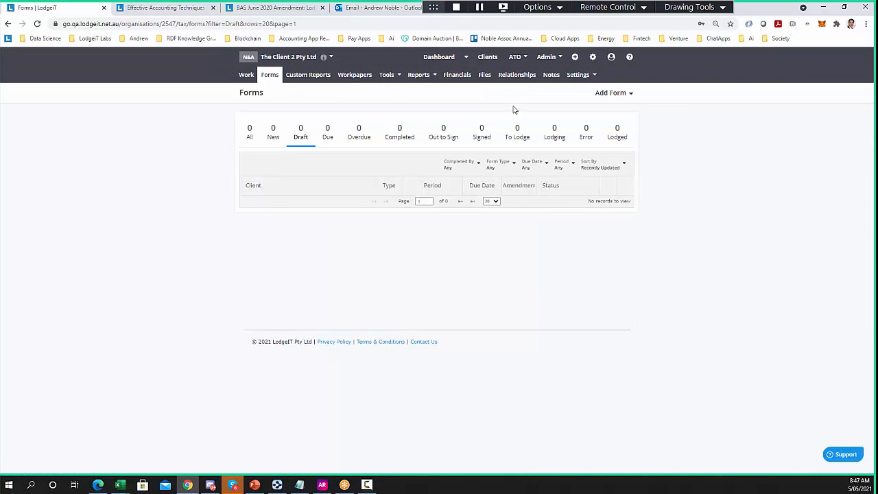
Download Financials_Import_Company_latest (2020Y).xlsx from the client's Files and open it in Excel
left_click(485, 75)
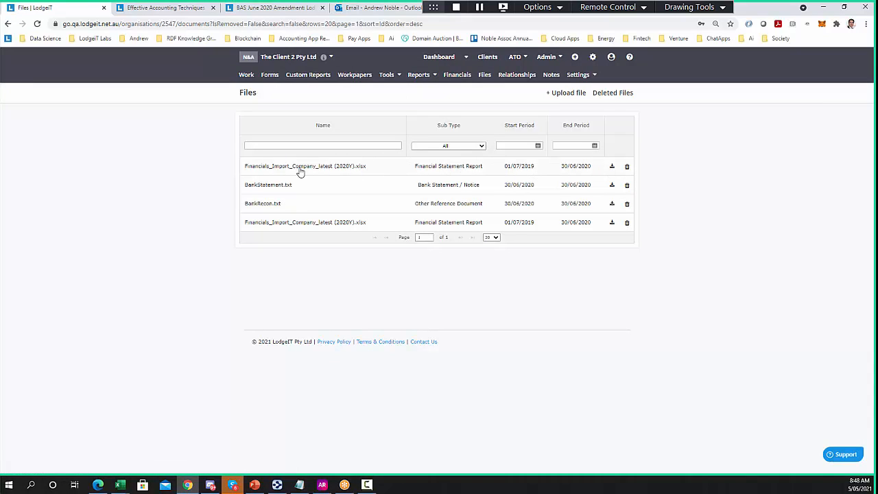
left_click(611, 166)
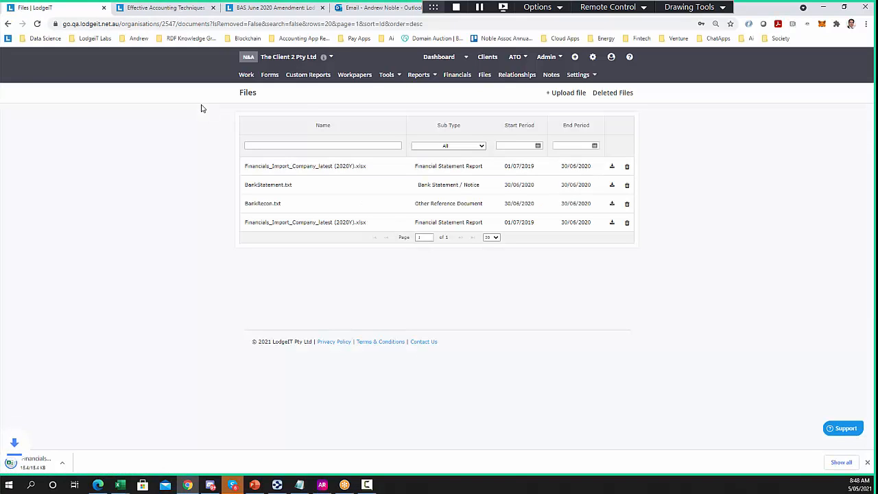
left_click(72, 469)
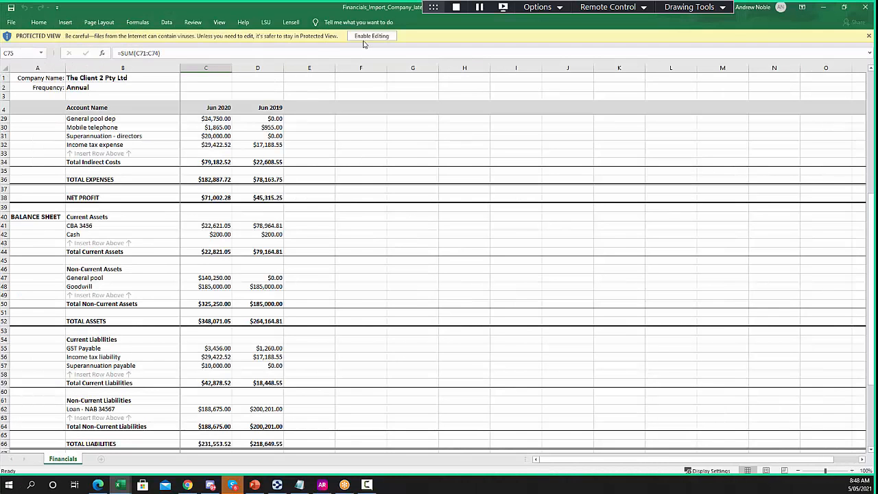
Enable editing and review the workbook's profit and loss section
left_click(376, 37)
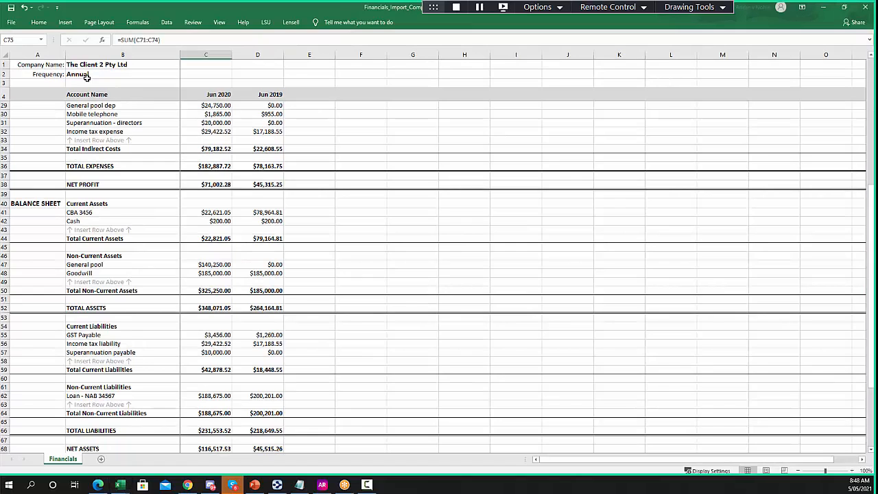
left_click_drag(31, 65, 128, 65)
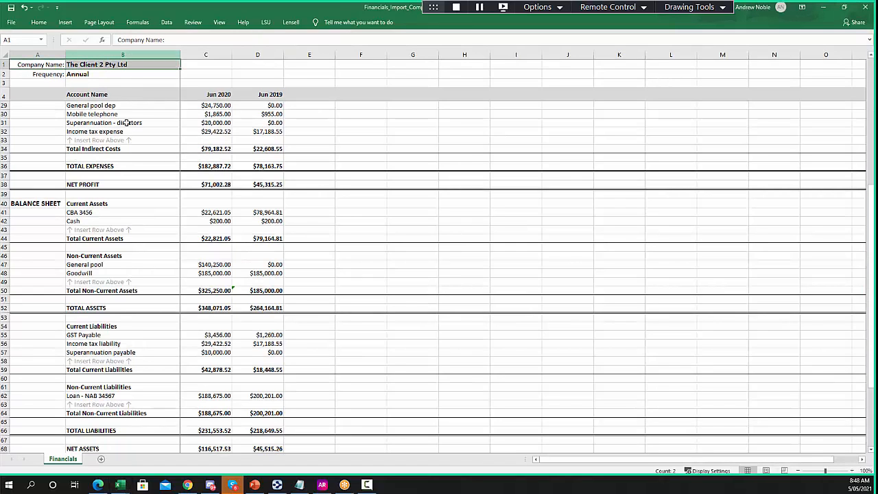
left_click(113, 131)
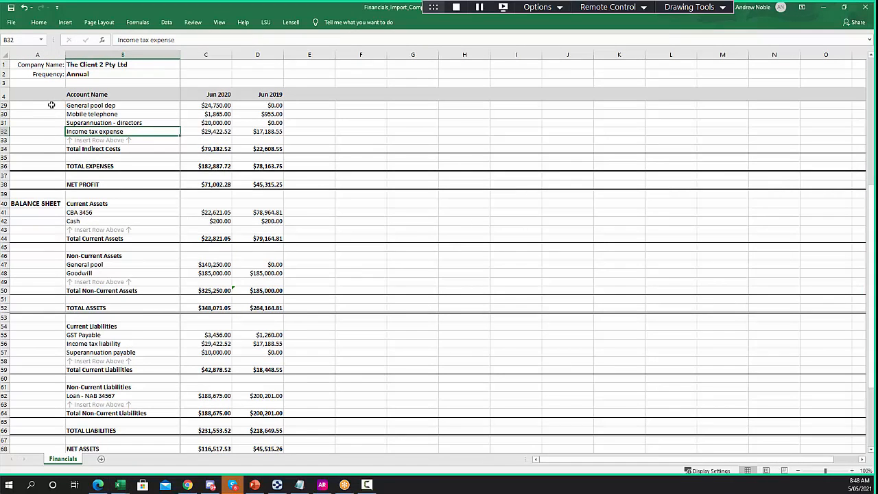
scroll(81, 136, "up", 1)
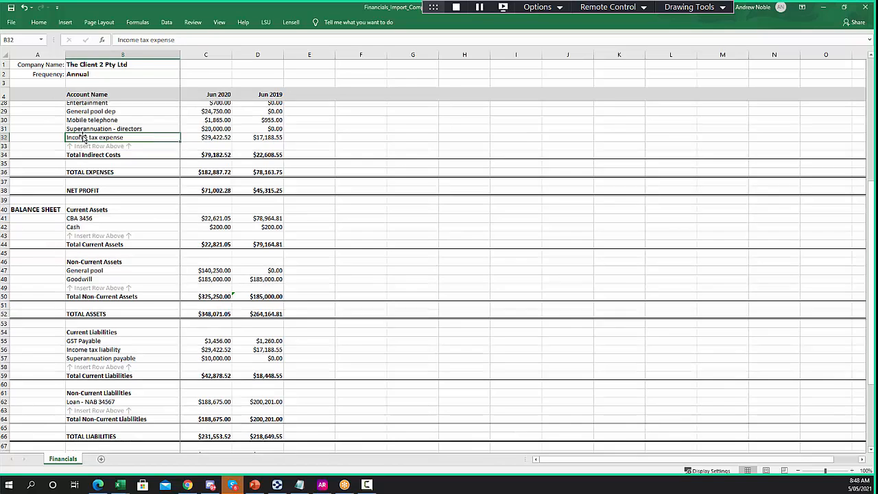
scroll(81, 136, "up", 8)
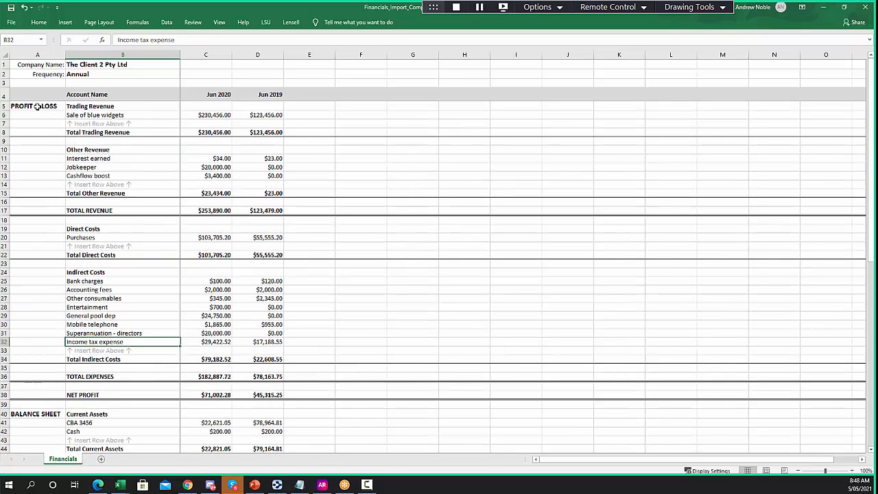
left_click_drag(38, 106, 269, 397)
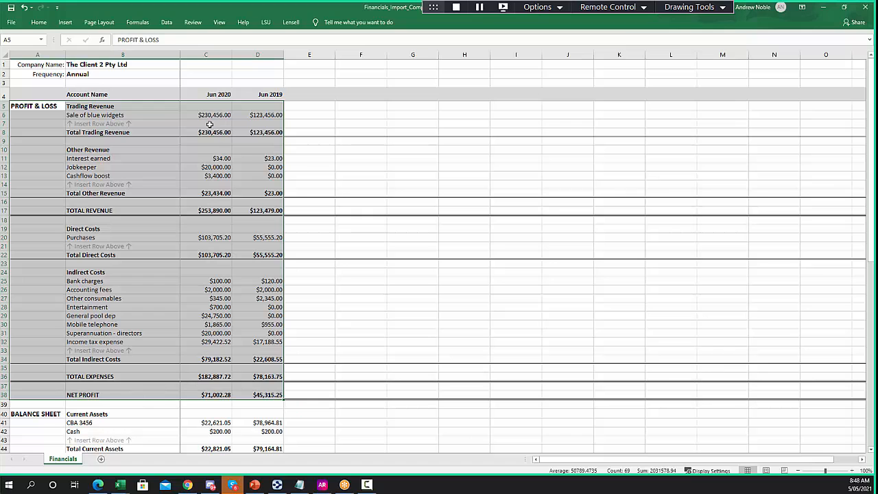
Review the balance sheet through total equity, check the current and retained earnings formulas, and return to Chrome
scroll(251, 343, "down", 2)
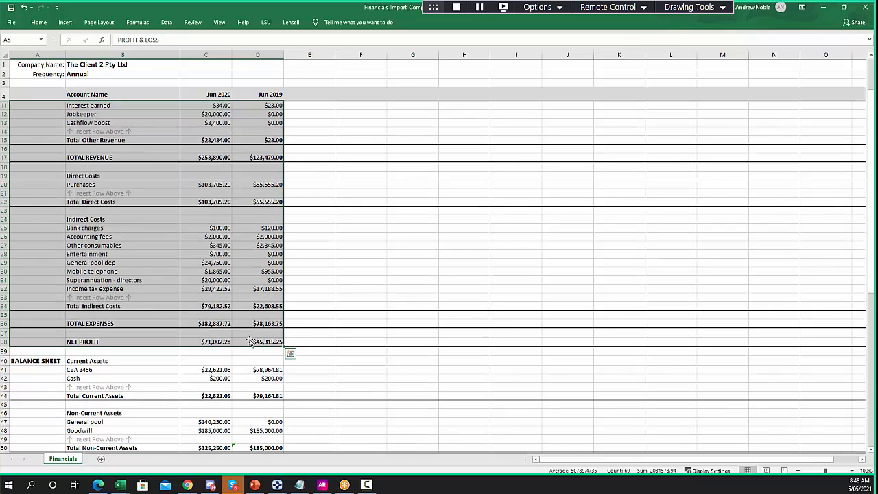
scroll(250, 343, "down", 6)
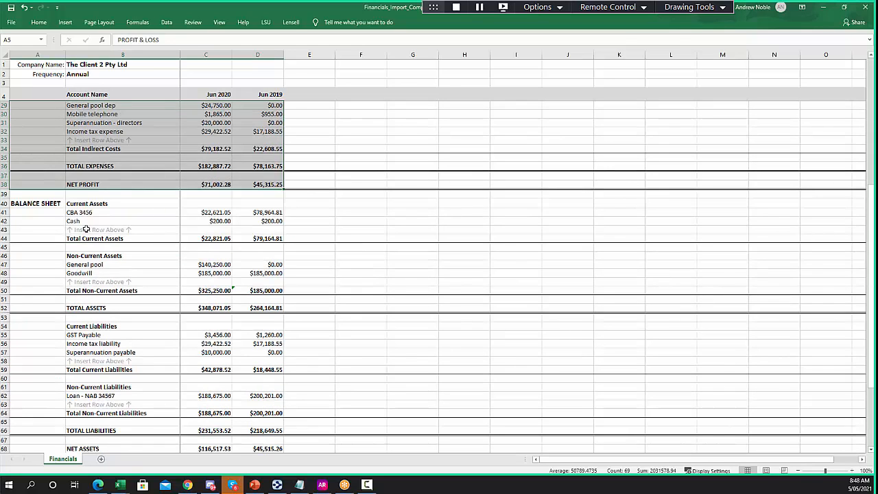
left_click_drag(40, 205, 262, 459)
left_click_drag(258, 417, 257, 412)
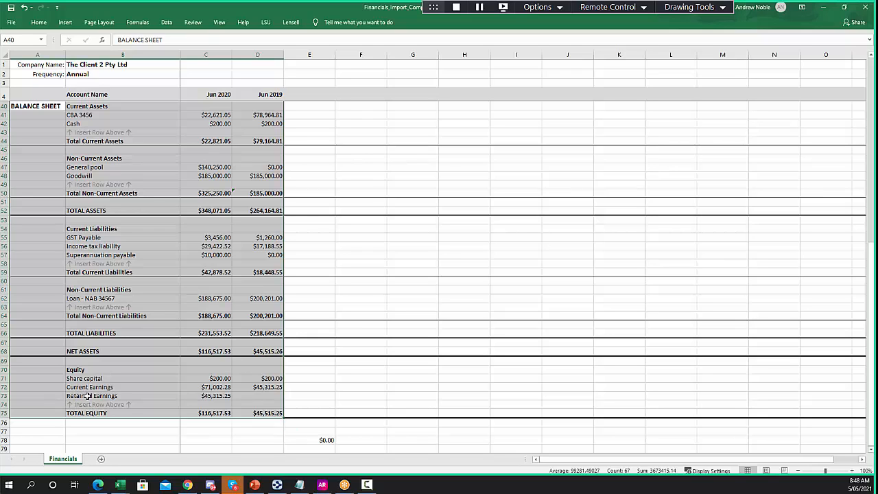
left_click(259, 389)
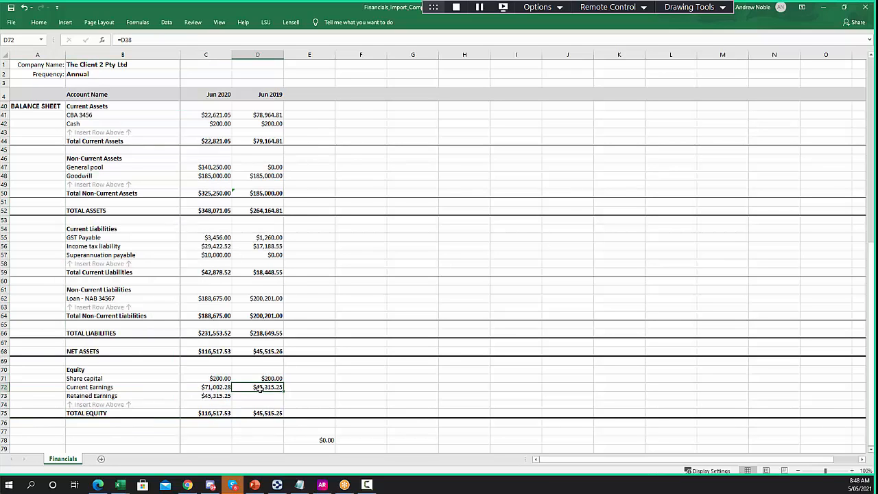
left_click(220, 396)
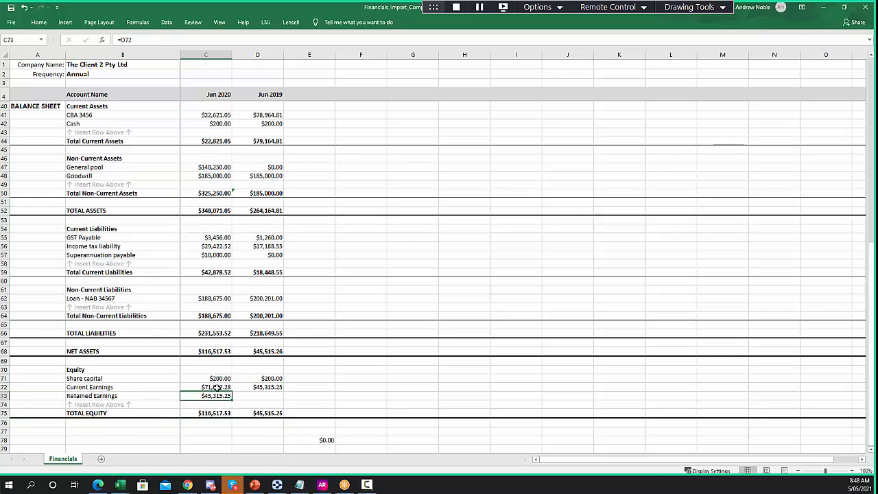
left_click(188, 486)
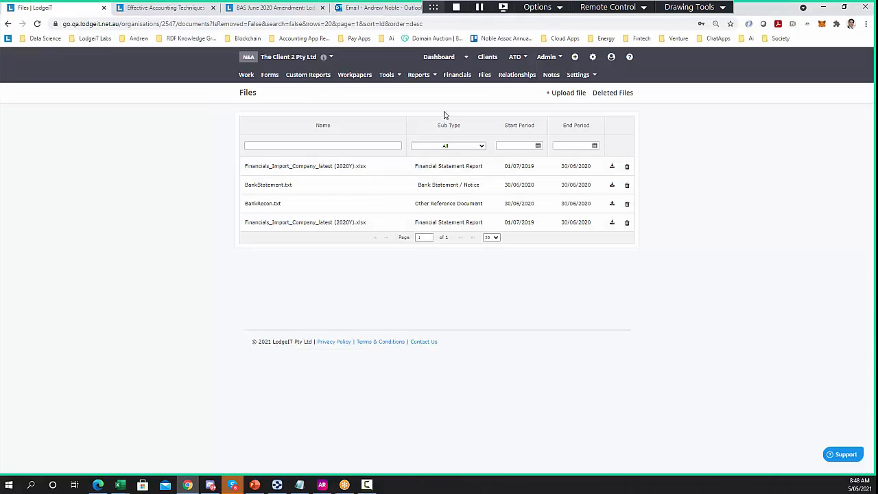
Open Import from Excel under the client's Financials, cancelling the first file picker
left_click(456, 76)
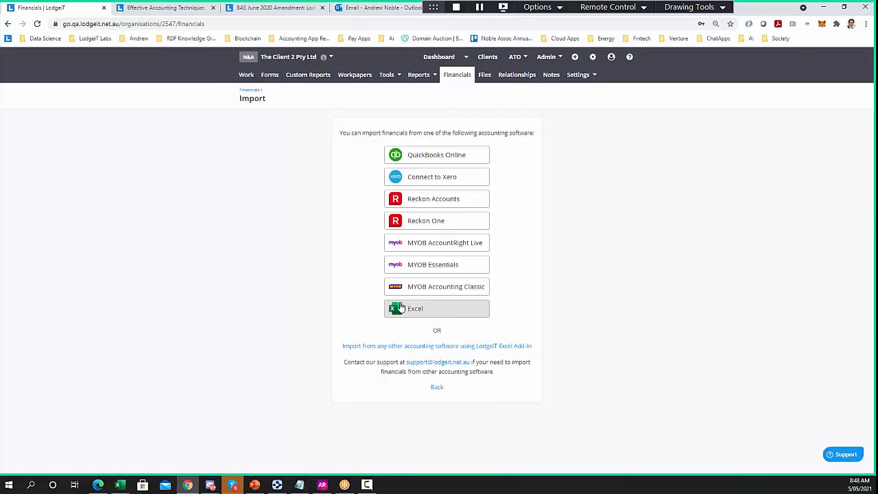
left_click(411, 308)
left_click(402, 247)
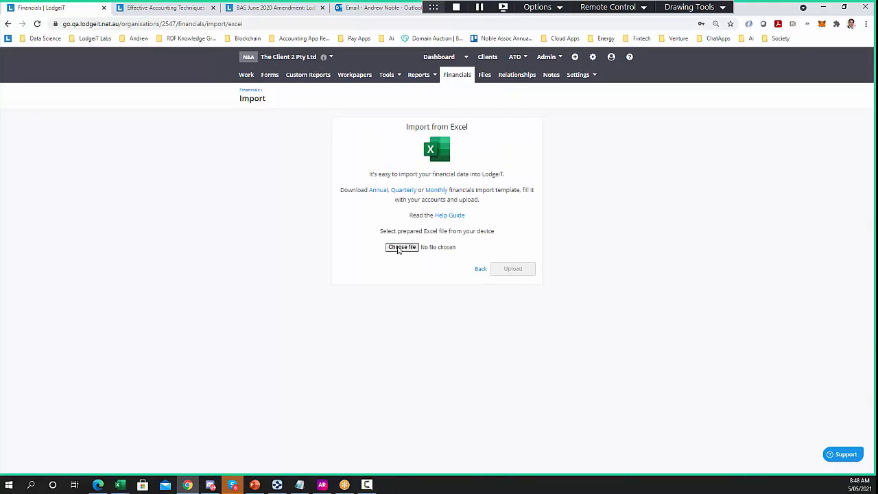
left_click(317, 267)
Choose the (22).xlsx workbook from Downloads and upload it
left_click(404, 248)
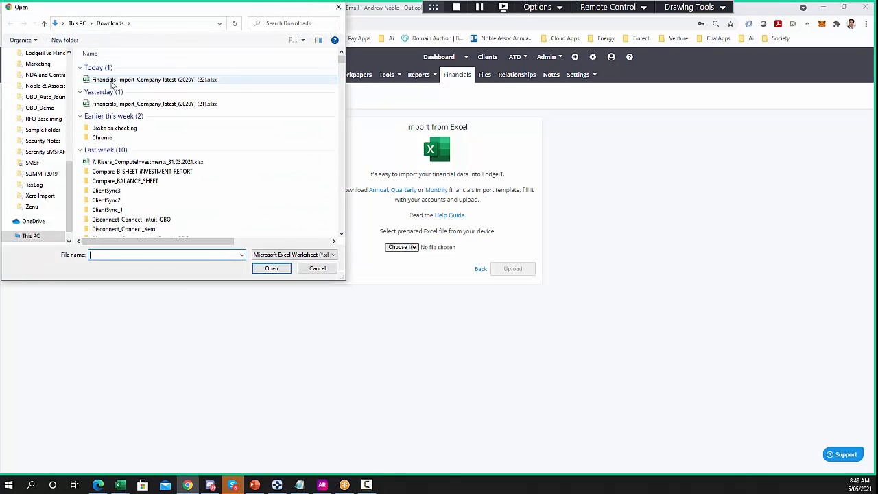
left_click(112, 80)
left_click(268, 269)
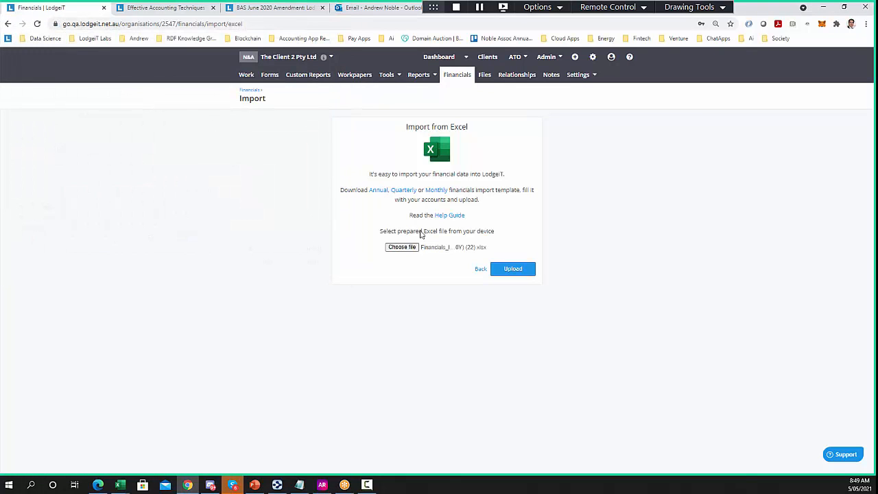
left_click(513, 270)
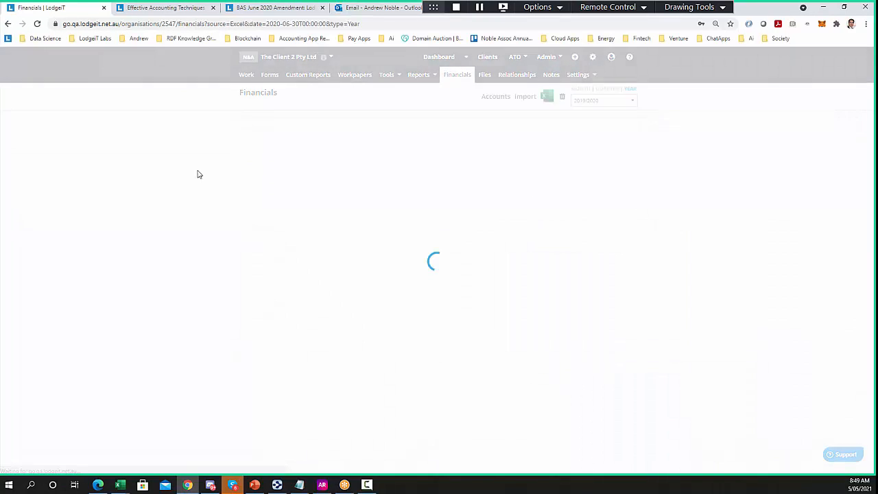
Check the imported Balance Sheet with net assets of 116,517.53, then go to Import
left_click(292, 133)
left_click(252, 136)
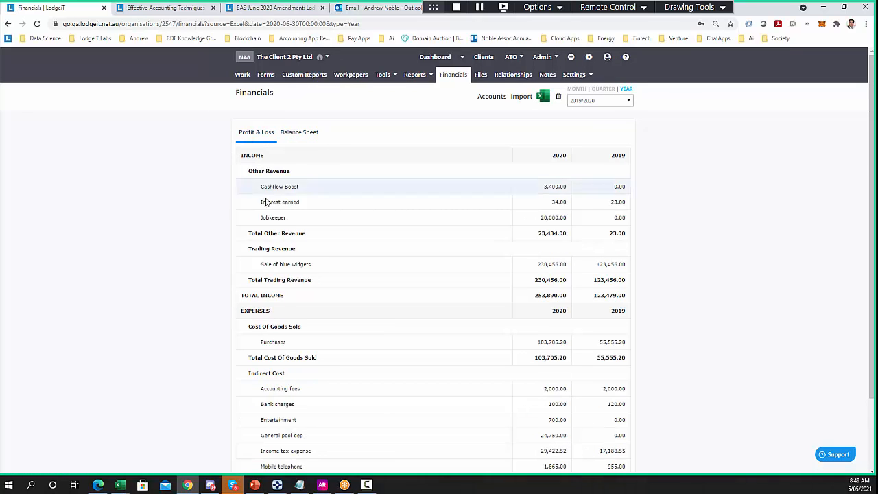
left_click(303, 135)
scroll(228, 222, "down", 3)
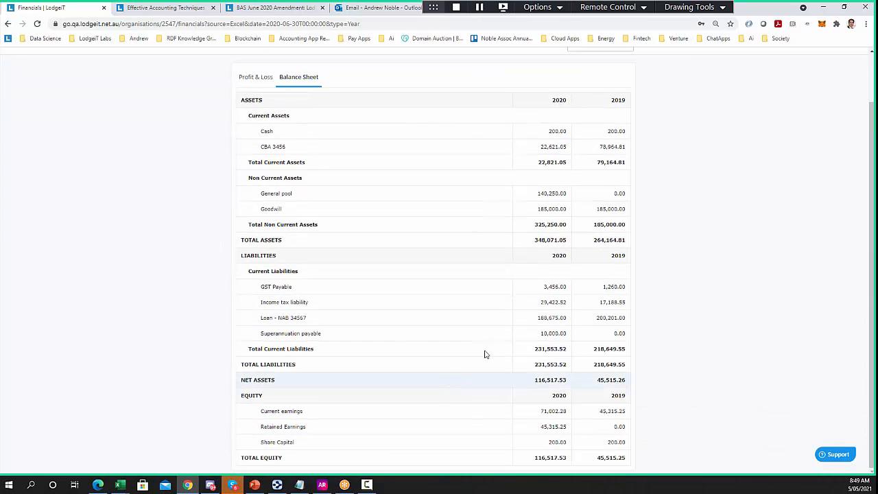
scroll(520, 200, "up", 3)
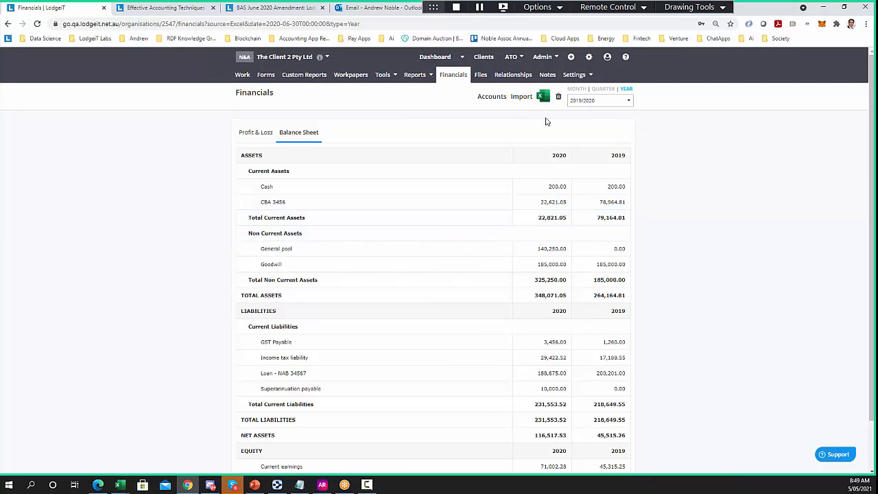
left_click(526, 100)
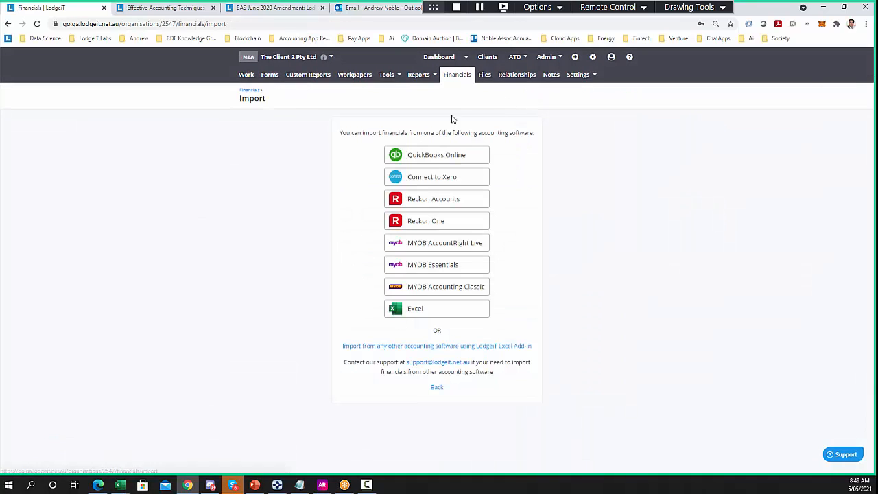
Upload the (22).xlsx spreadsheet via the Excel source for 2020 and 2019, then go to Remove financials
left_click(424, 311)
left_click(396, 247)
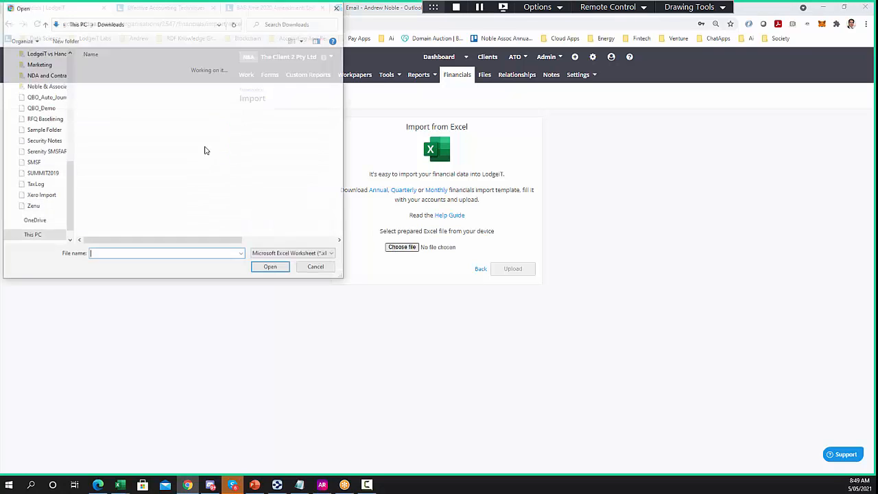
left_click(121, 79)
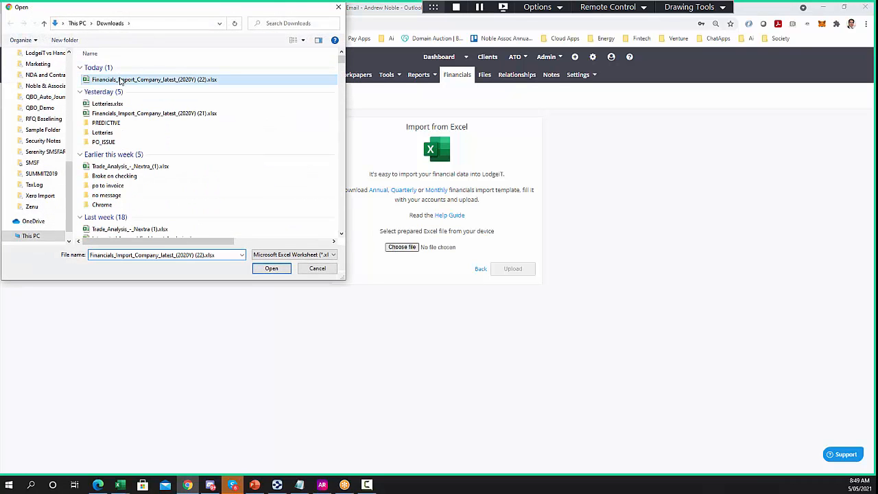
left_click(271, 268)
left_click(516, 270)
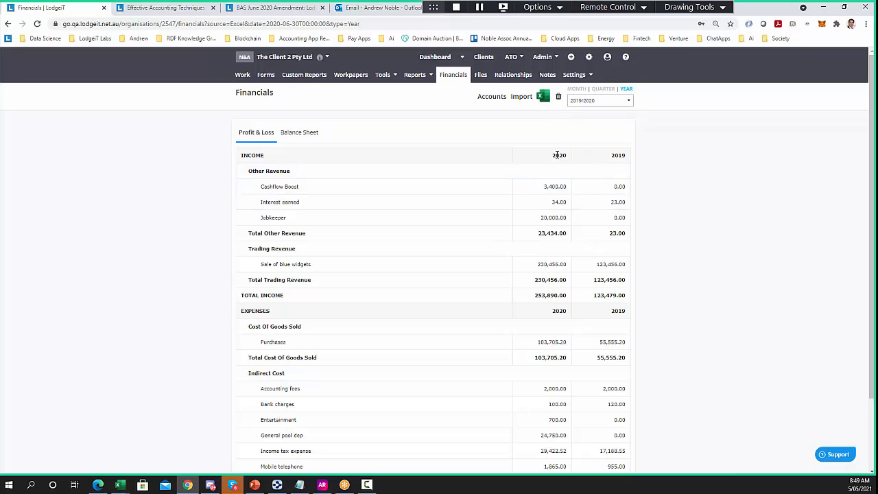
left_click(559, 96)
Select financial years 2020 and 2019 for removal of the Excel financials
left_click(429, 144)
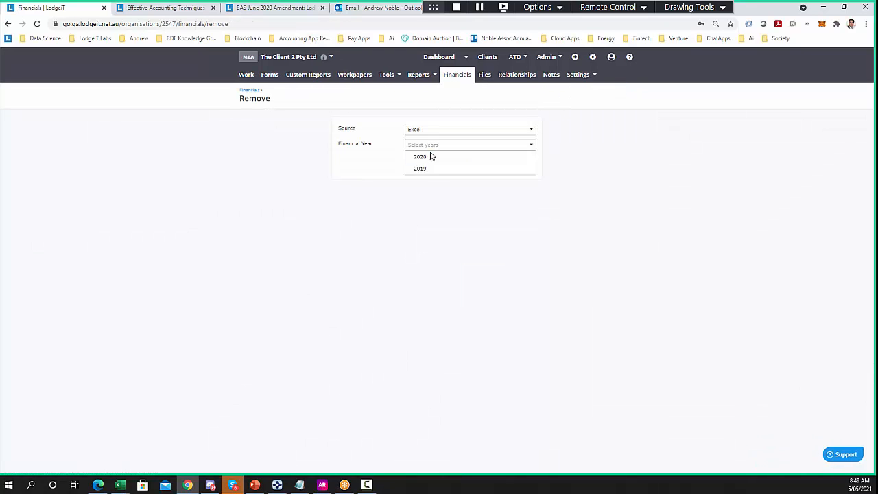
left_click(428, 158)
left_click(421, 169)
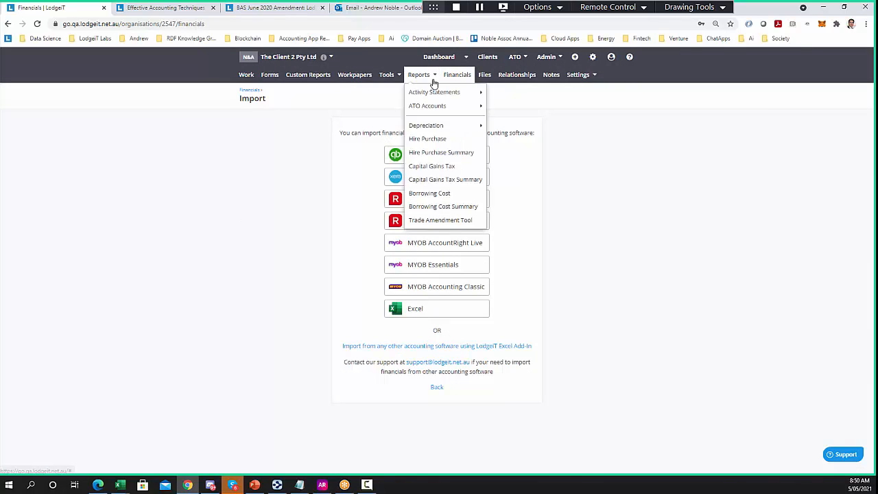
Open the Forms dashboard and filter the lodged forms to Form Type ITR
left_click(465, 62)
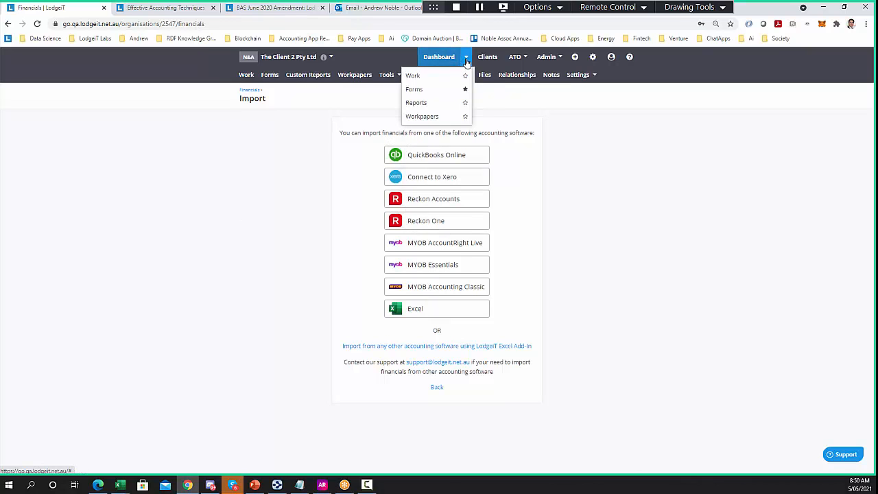
left_click(420, 89)
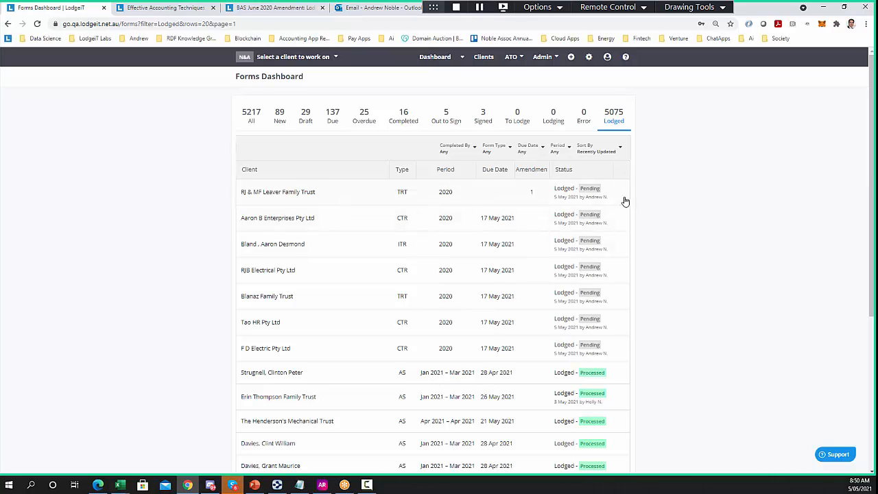
scroll(615, 335, "down", 1)
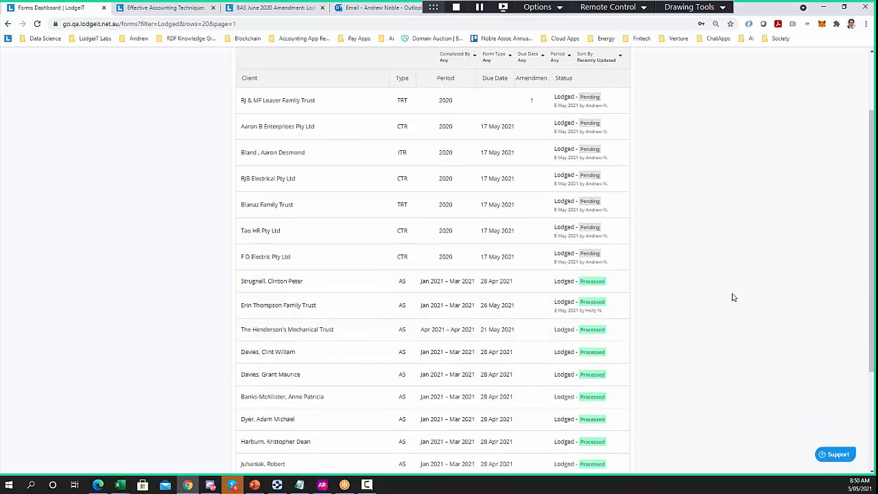
scroll(684, 337, "down", 2)
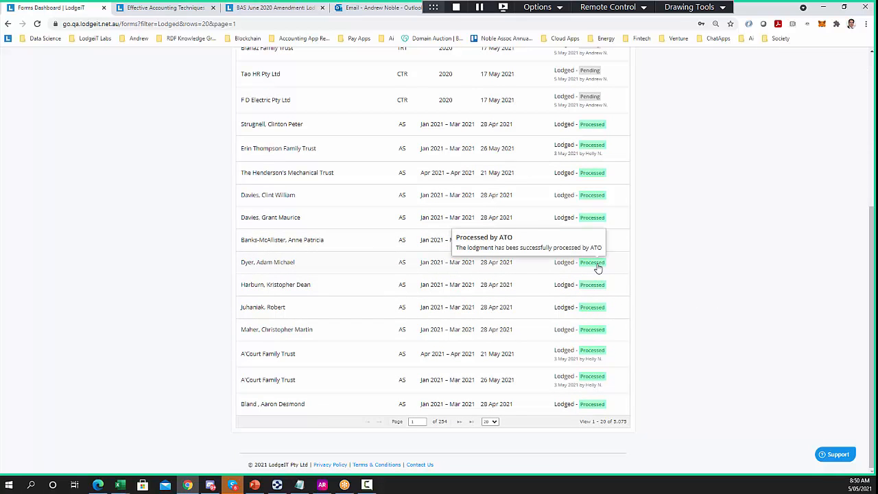
scroll(626, 288, "up", 3)
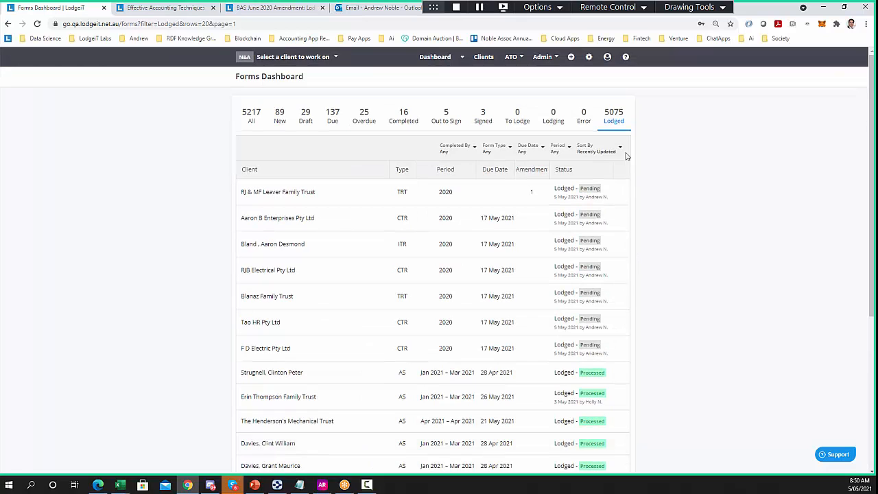
left_click(486, 150)
left_click(478, 193)
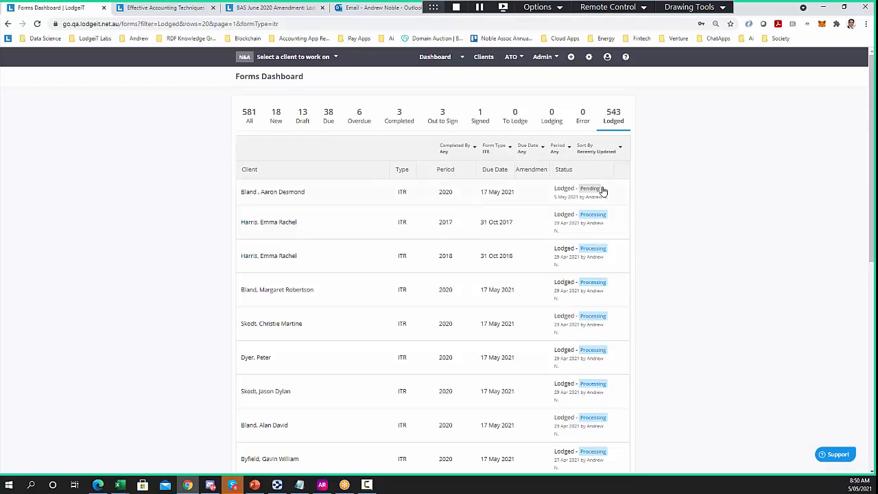
View the Outcome of Assessment for a reconciled 2020 ITR, showing zero variance and -71.00 refundable
scroll(501, 254, "down", 2)
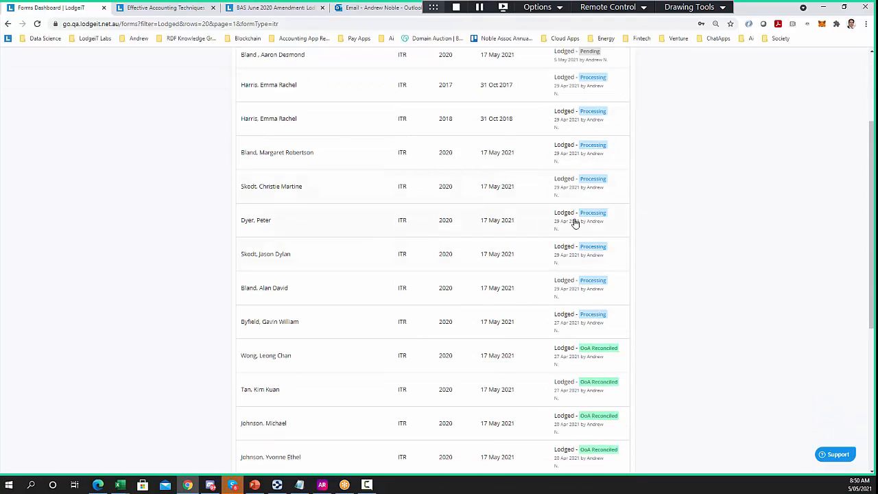
scroll(570, 302, "down", 3)
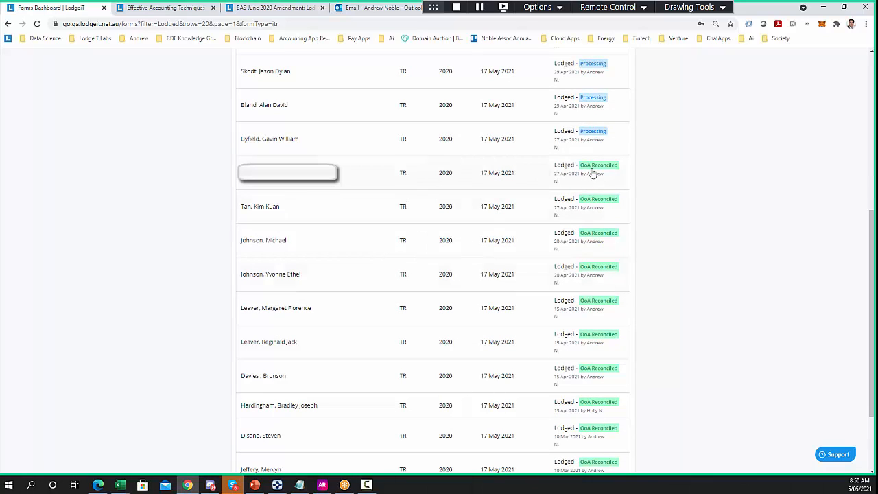
mouse_move(594, 169)
left_click(603, 151)
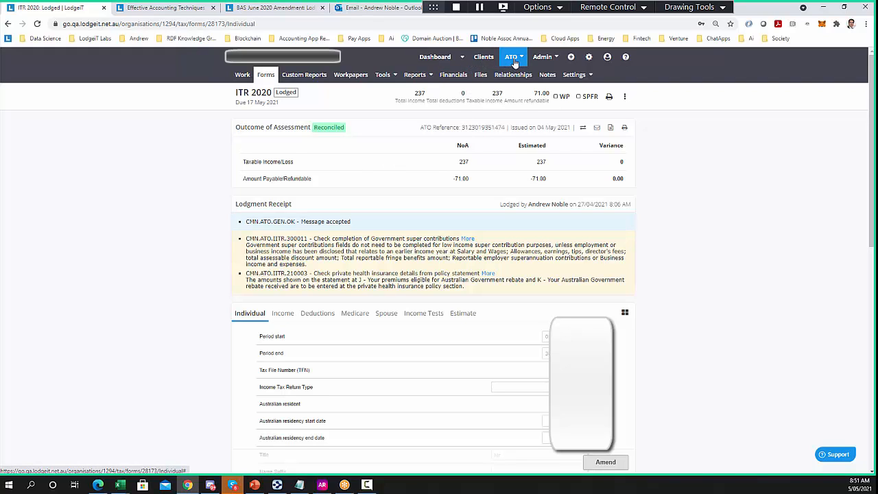
Open the Outcome of Assessment settings from the ATO menu
left_click(511, 59)
left_click(487, 95)
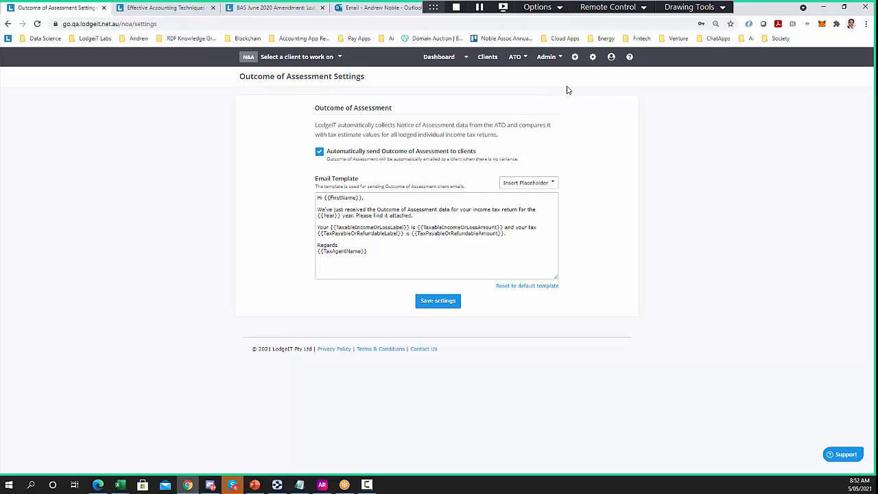
Open the Organisation Log from the gear menu, showing 1,382 client and team entries
left_click(593, 57)
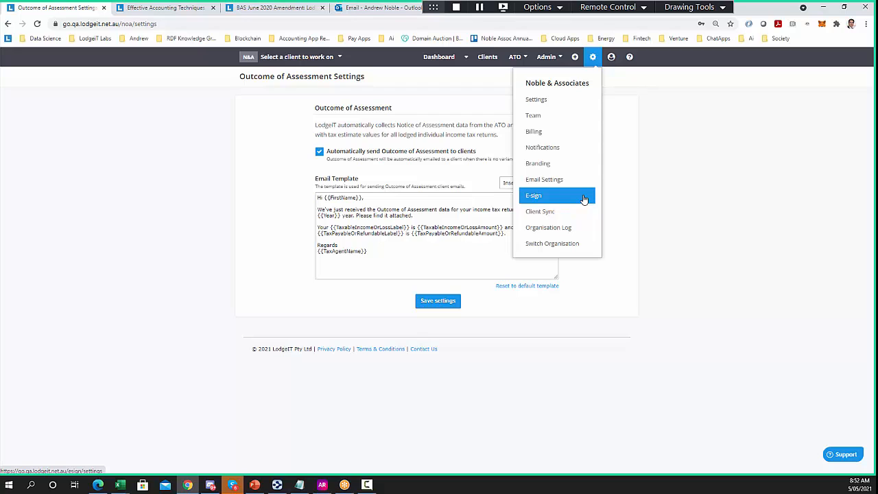
left_click(552, 232)
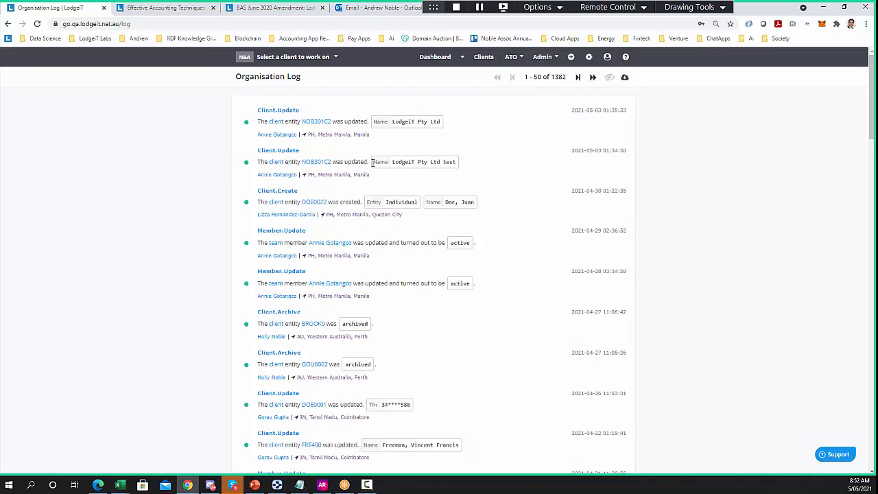
Check the profile menu, then open the Welcome to Support contact form
left_click(607, 58)
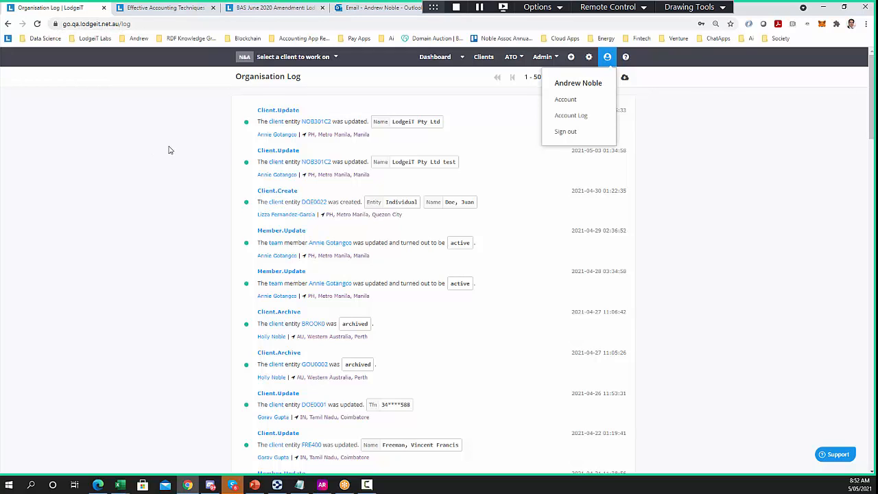
left_click(717, 242)
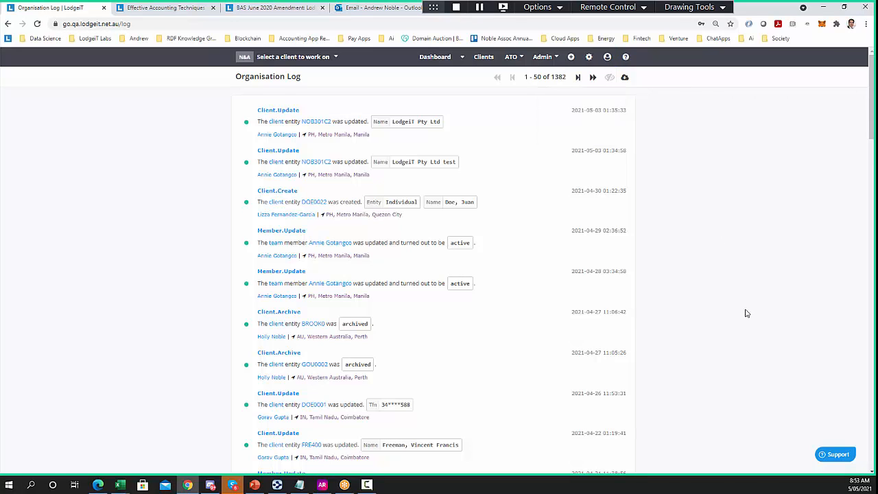
left_click(837, 455)
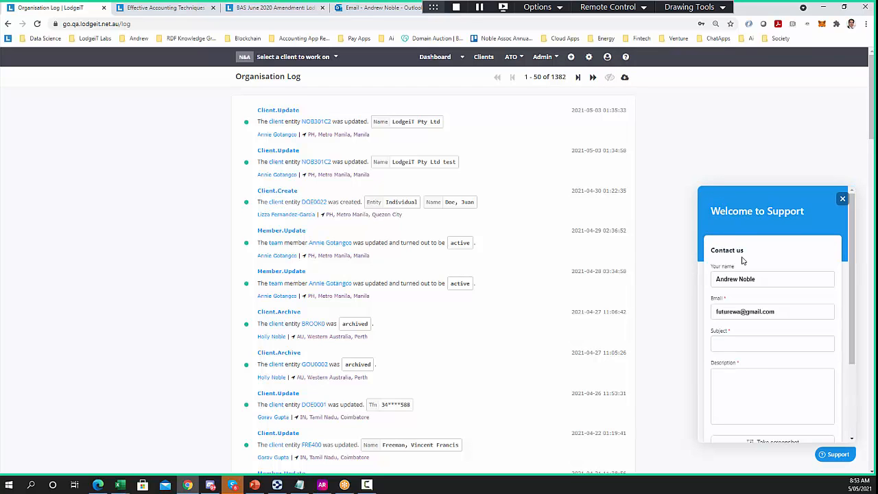
Dismiss the support form without sending, returning to the Organisation Log
left_click(771, 345)
left_click(769, 374)
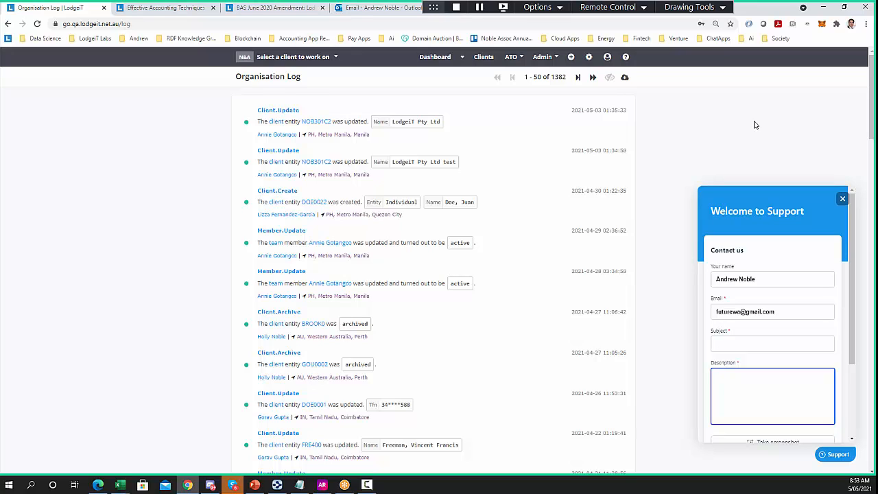
left_click(843, 200)
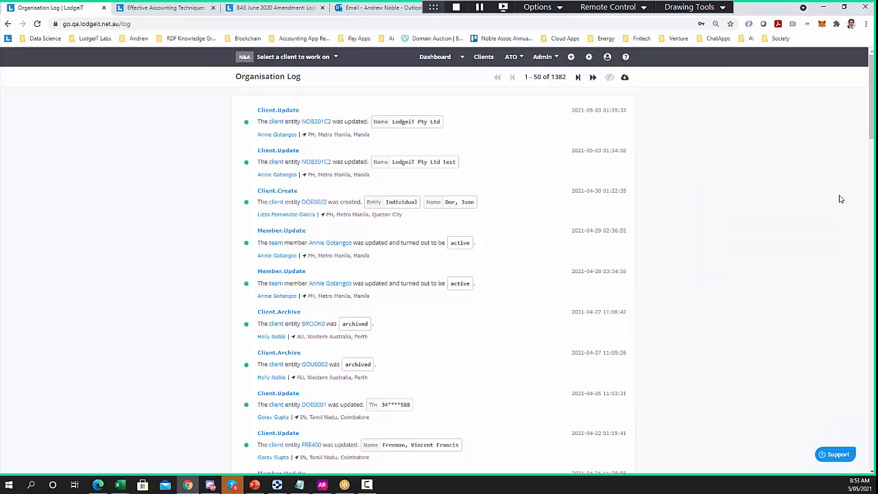